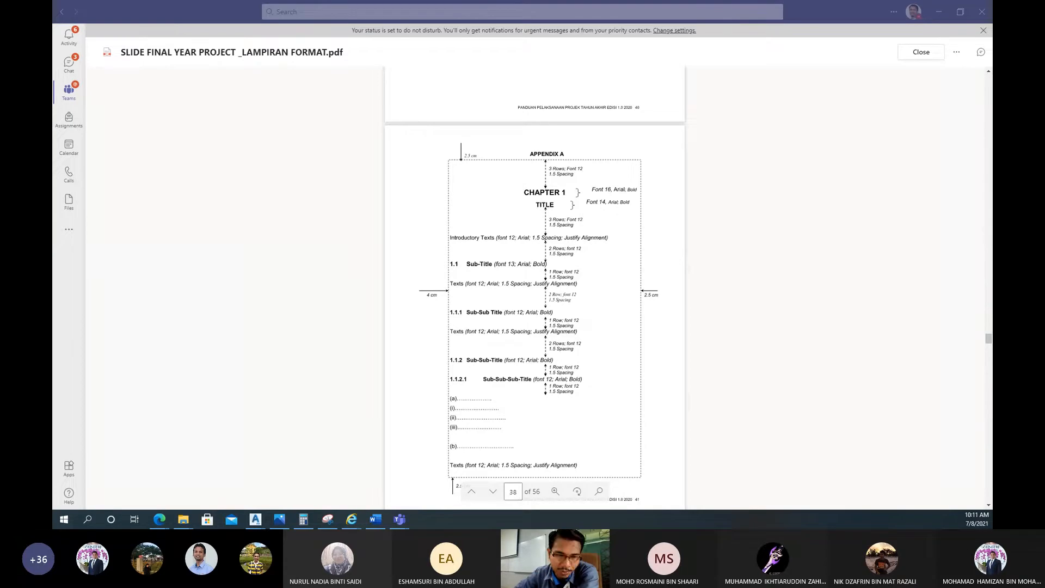
Switch to the FYP Report Template Rev A document in Word and collapse the CHAPTER 1 to CHAPTER 5 headings in the document outline
key("alt+Tab")
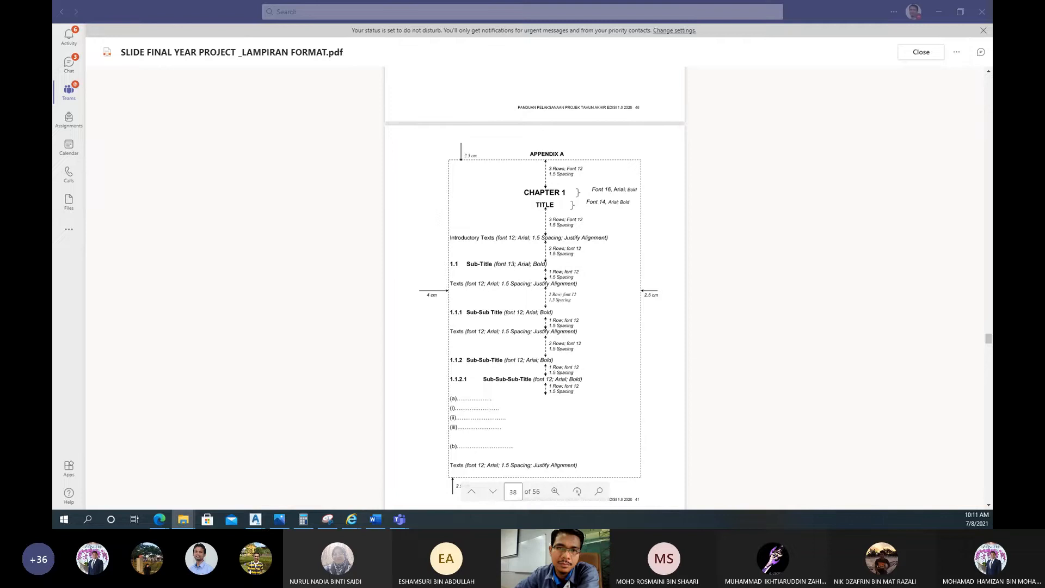
key("alt+Tab")
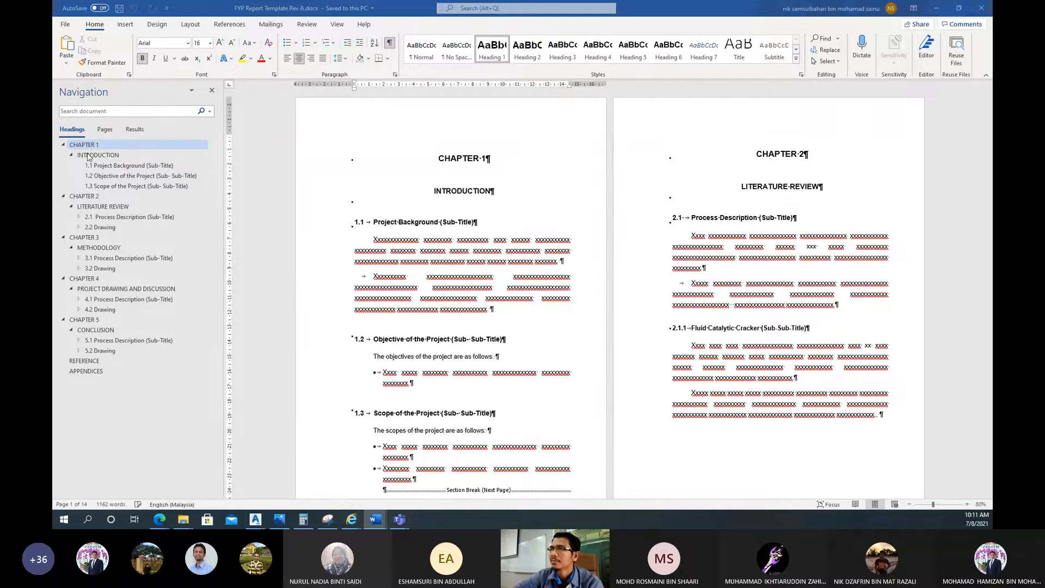
left_click(63, 145)
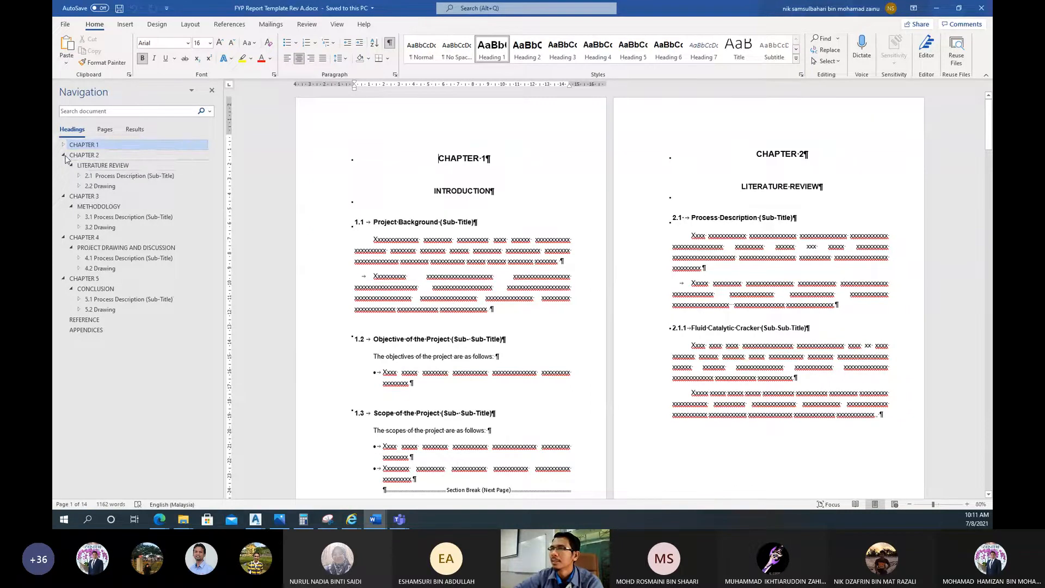
left_click(63, 155)
left_click(63, 165)
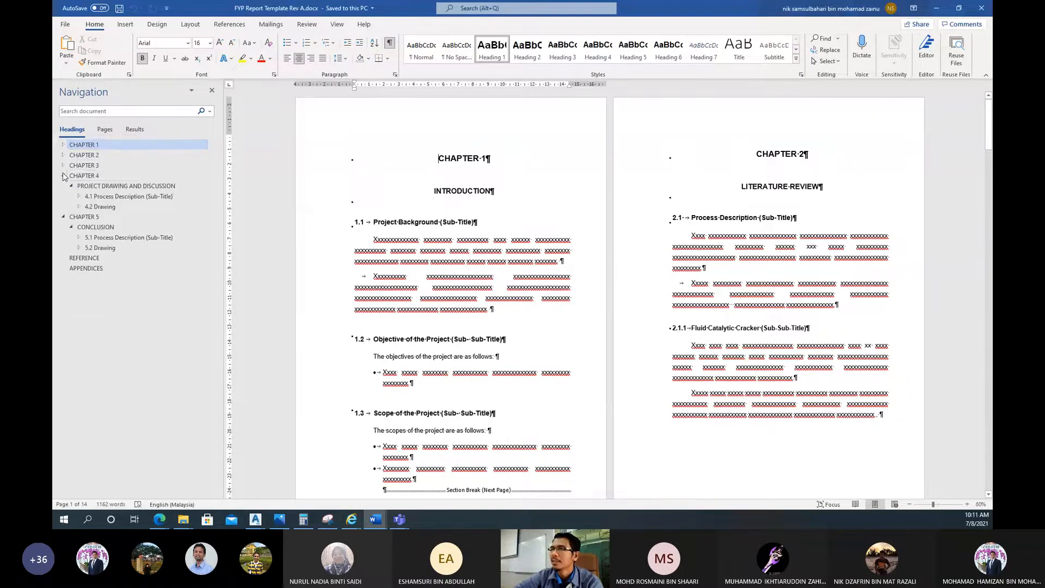
left_click(64, 176)
left_click(63, 197)
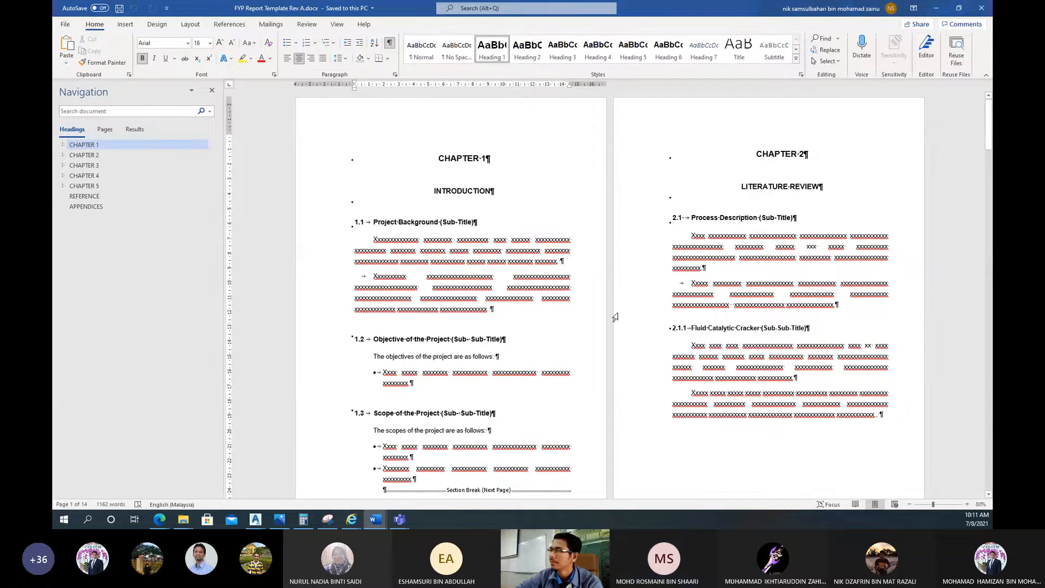
Look over the Rev A chapter pages and the preliminary pages of FYP Report Template Rev B, from abstract to list of symbols
left_click(555, 318)
scroll(554, 318, "down", 5)
scroll(554, 318, "up", 3)
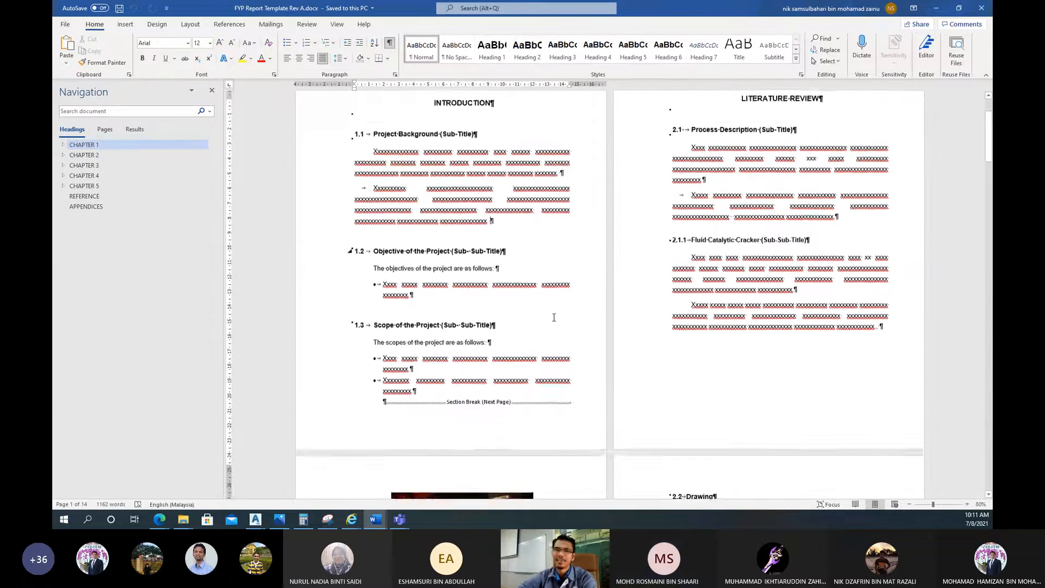
scroll(554, 317, "up", 3)
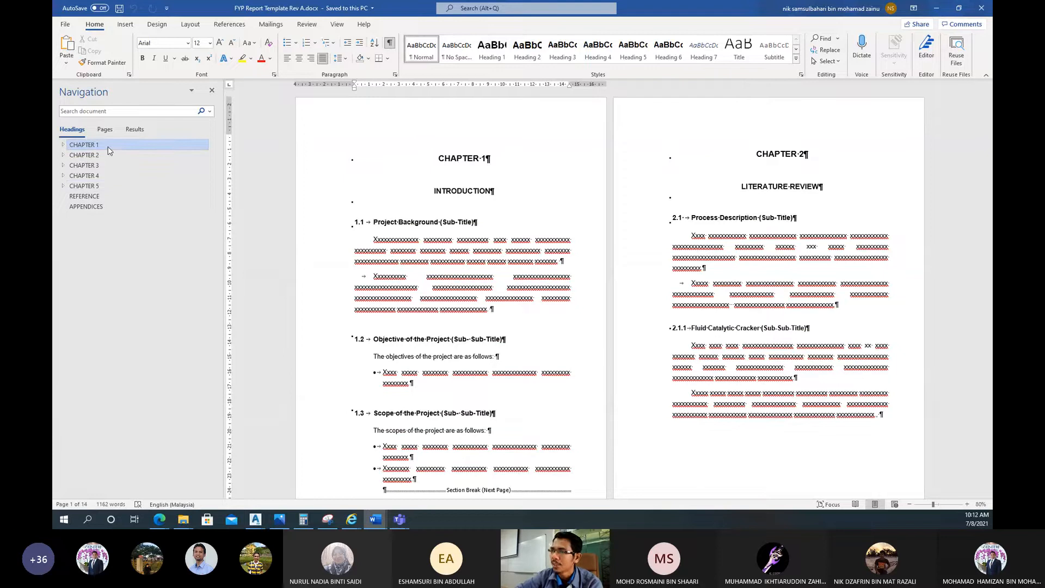
mouse_move(376, 518)
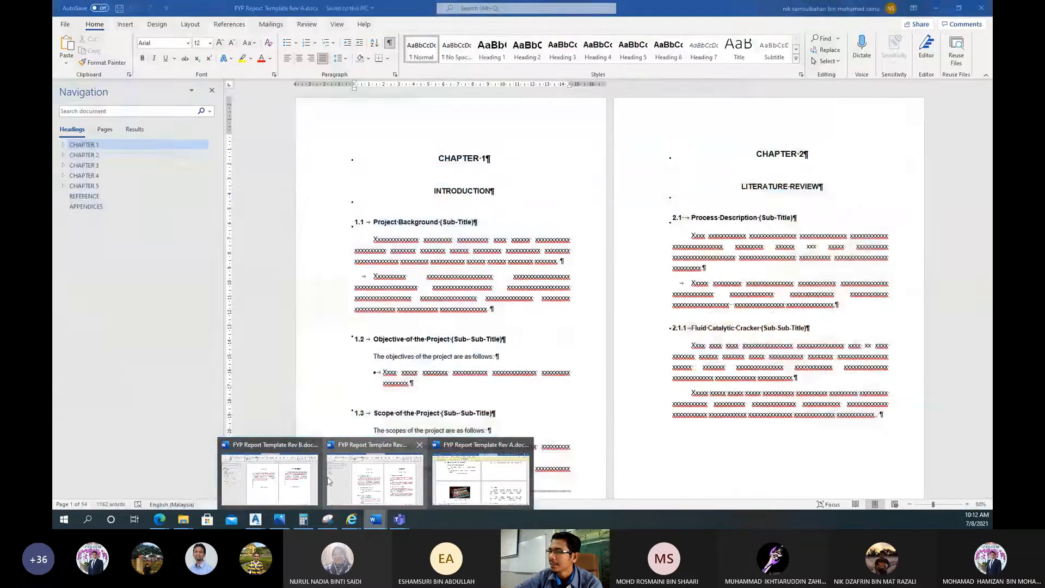
left_click(269, 479)
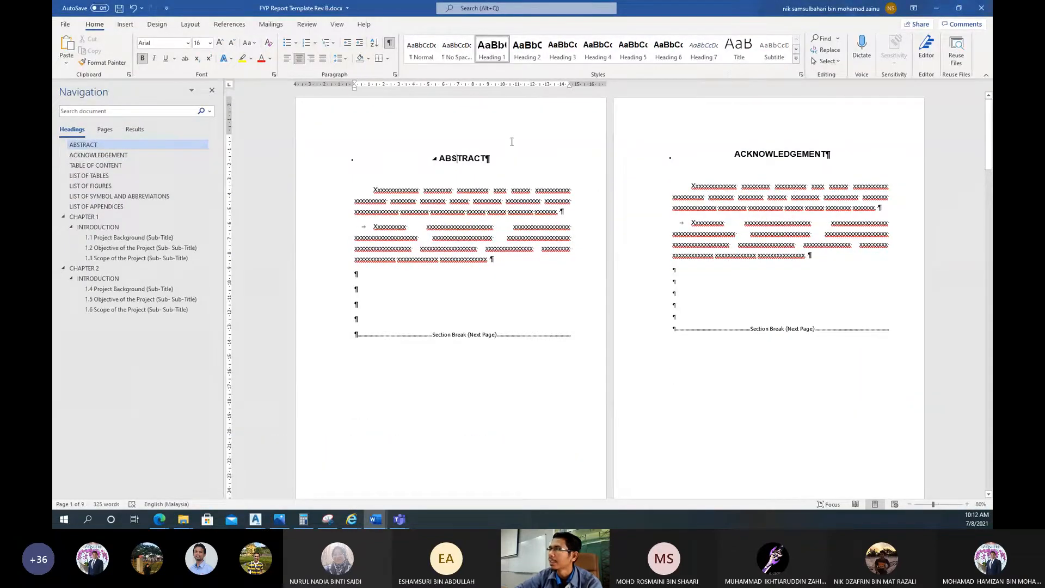
scroll(713, 196, "down", 10)
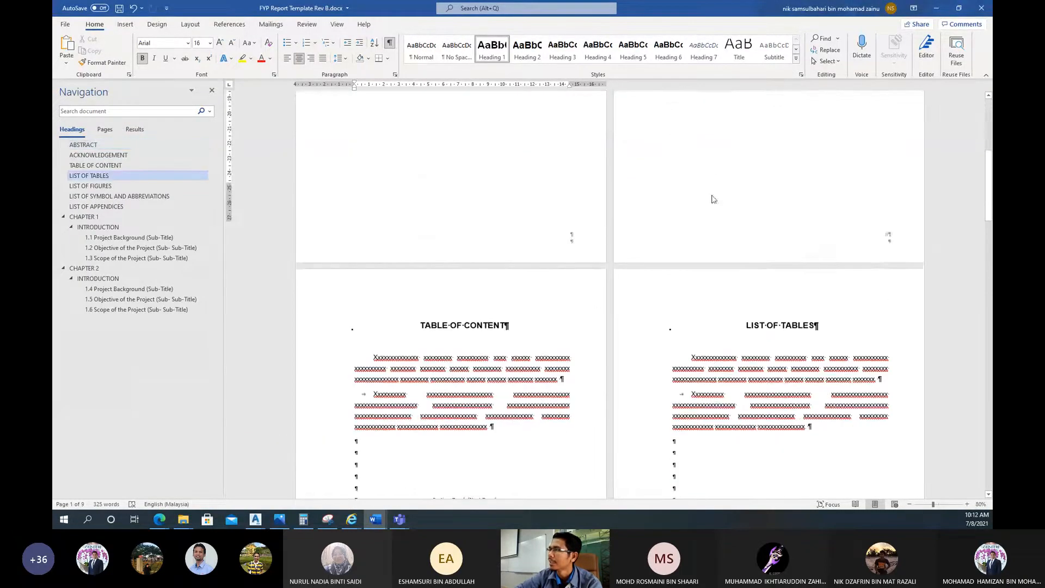
scroll(689, 269, "down", 9)
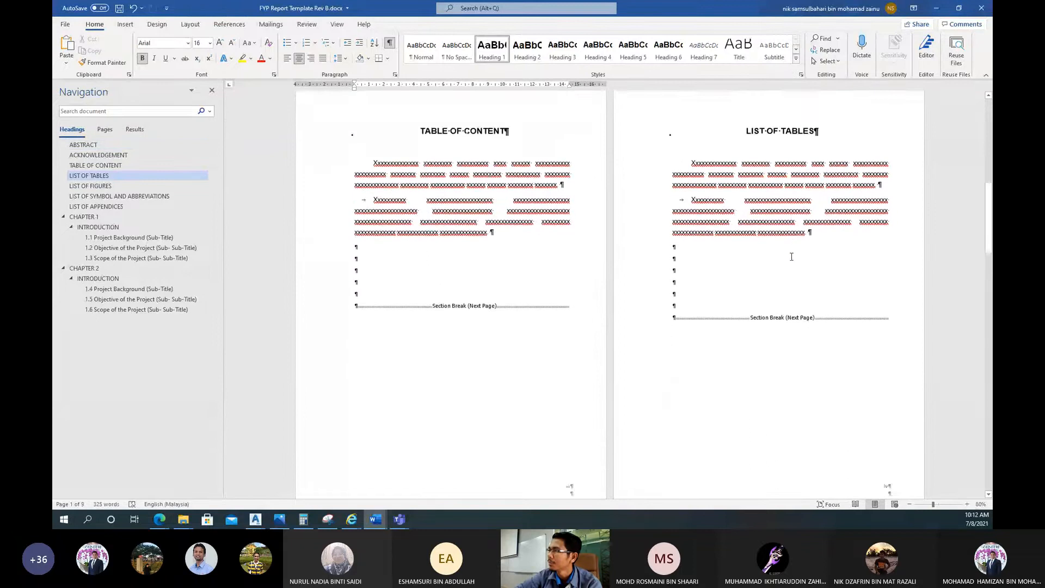
scroll(432, 338, "up", 1)
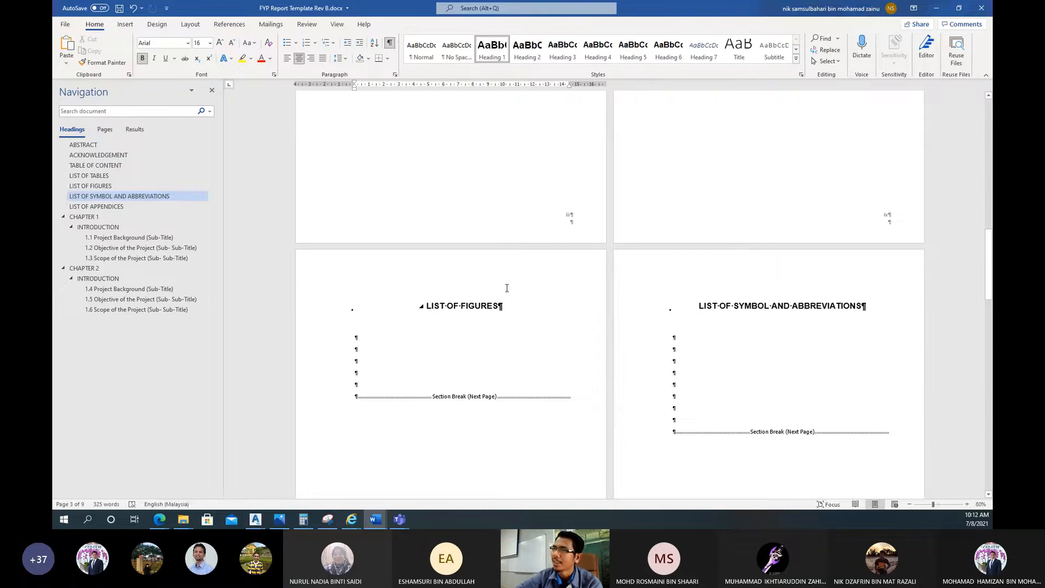
scroll(507, 288, "up", 7)
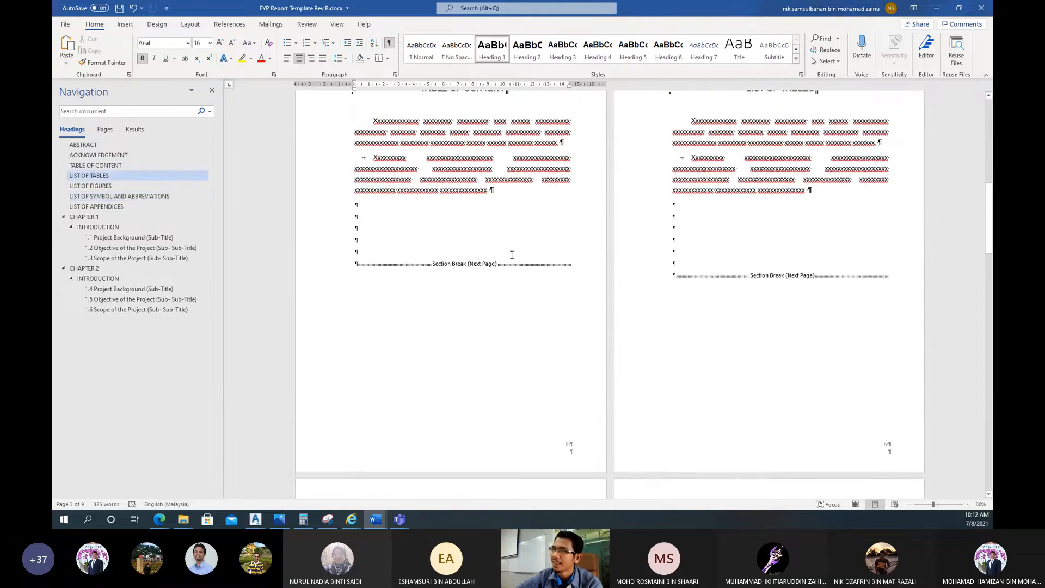
scroll(512, 255, "up", 3)
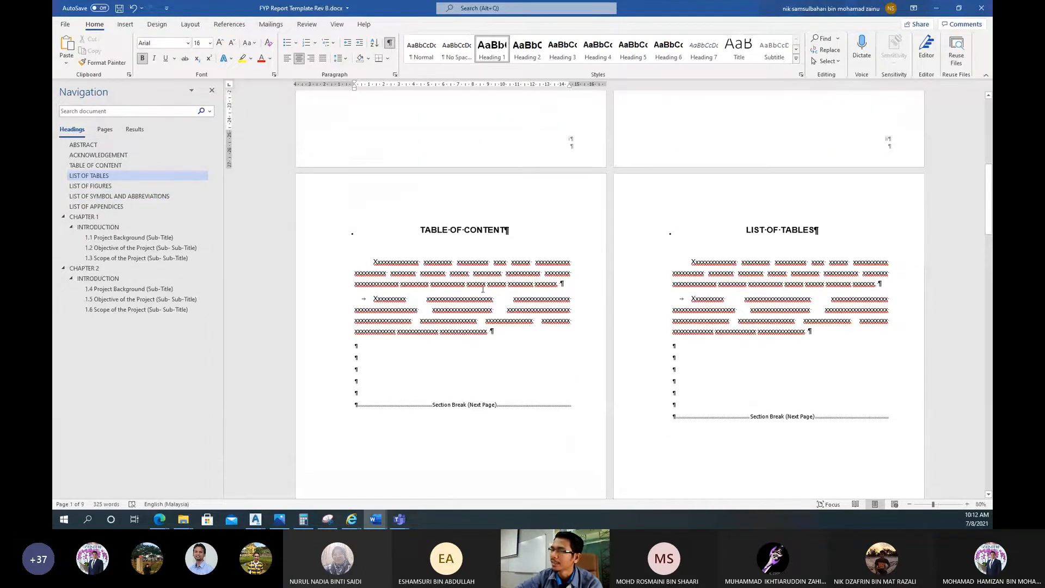
Check the style of the CHAPTER 1 heading in Rev A against the Appendix A format guide PDF in Teams
mouse_move(375, 520)
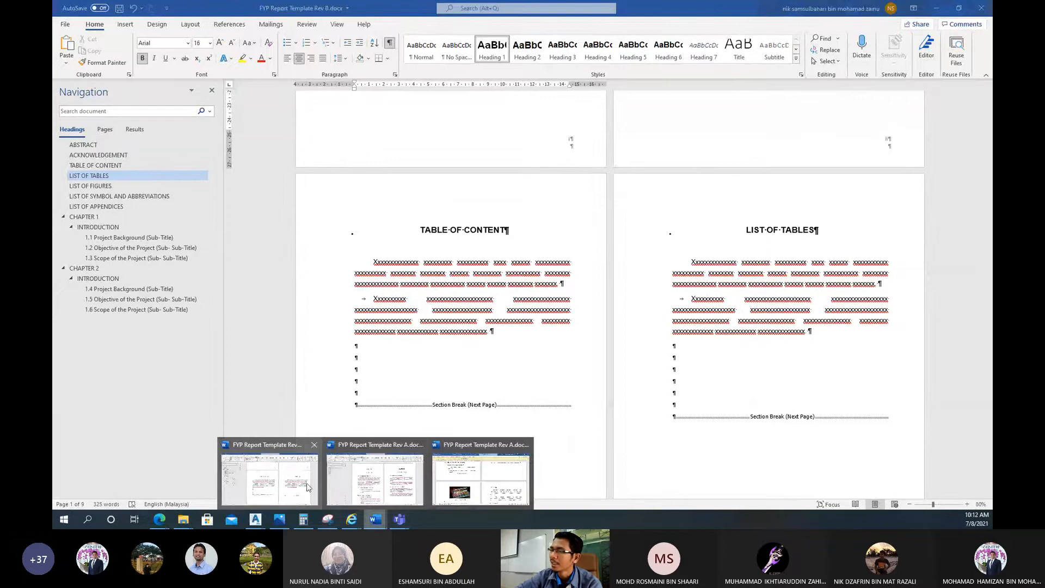
left_click(368, 487)
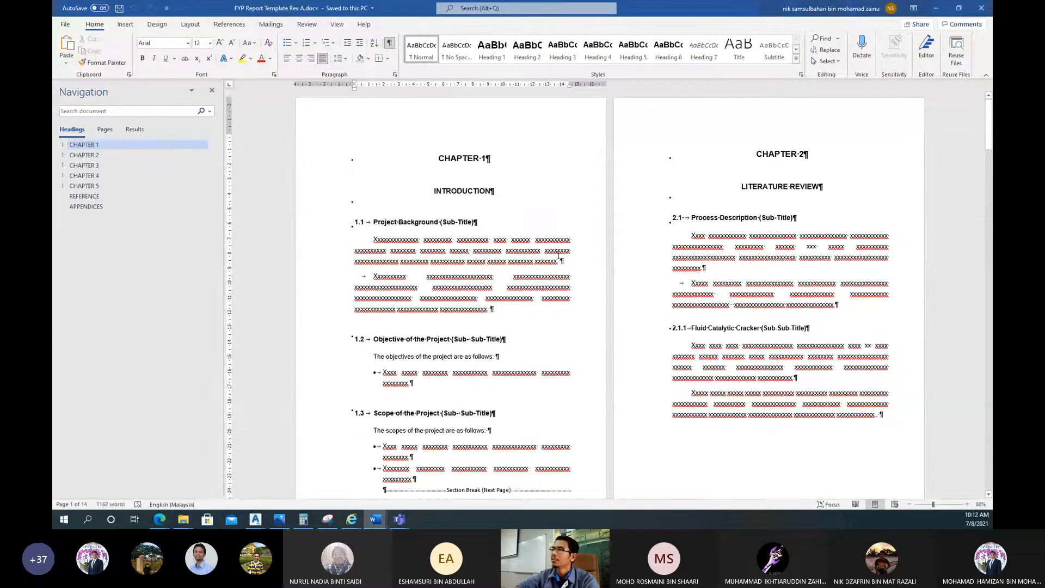
left_click(466, 159)
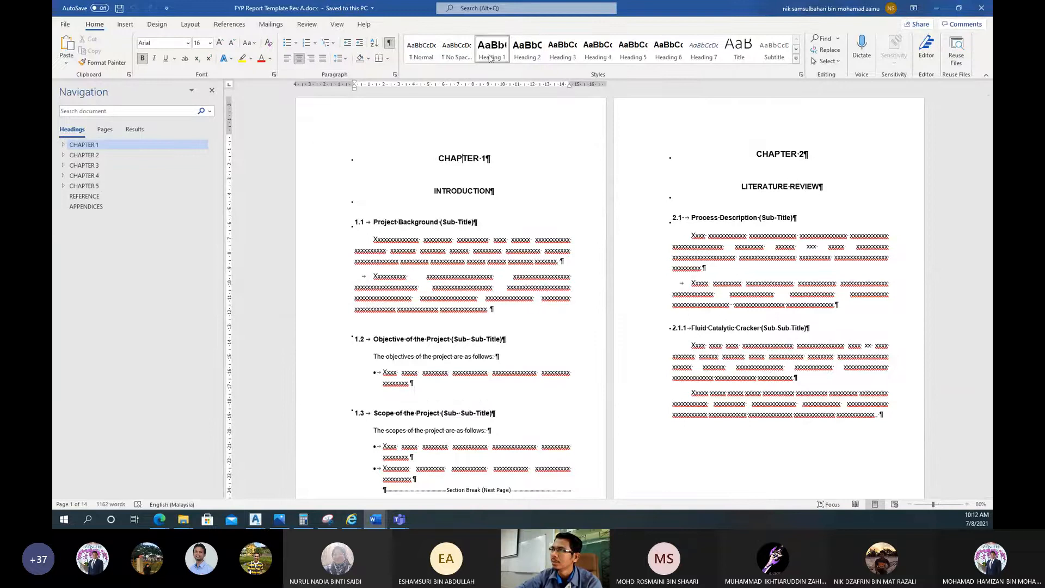
mouse_move(398, 518)
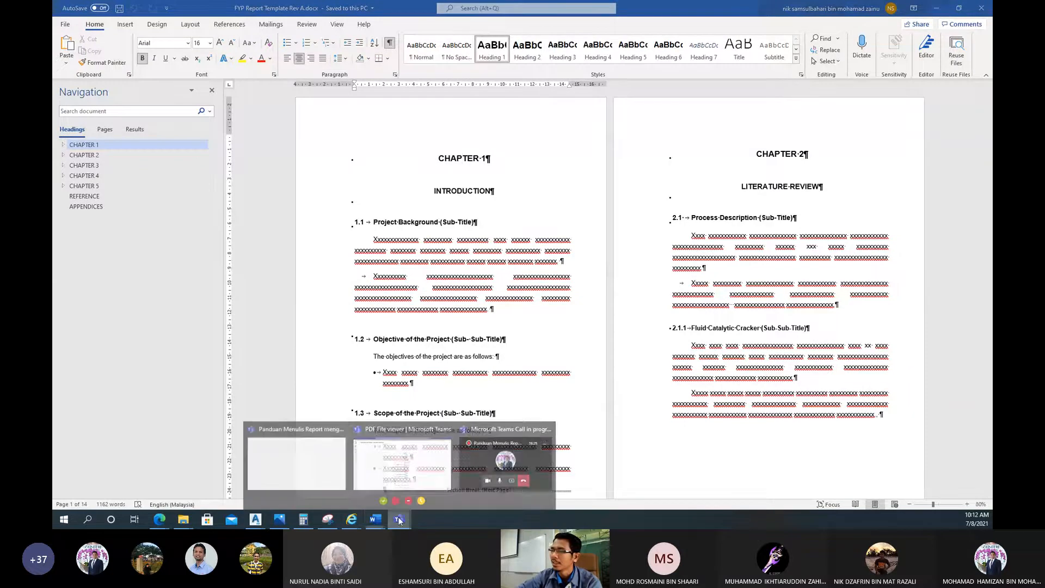
left_click(408, 460)
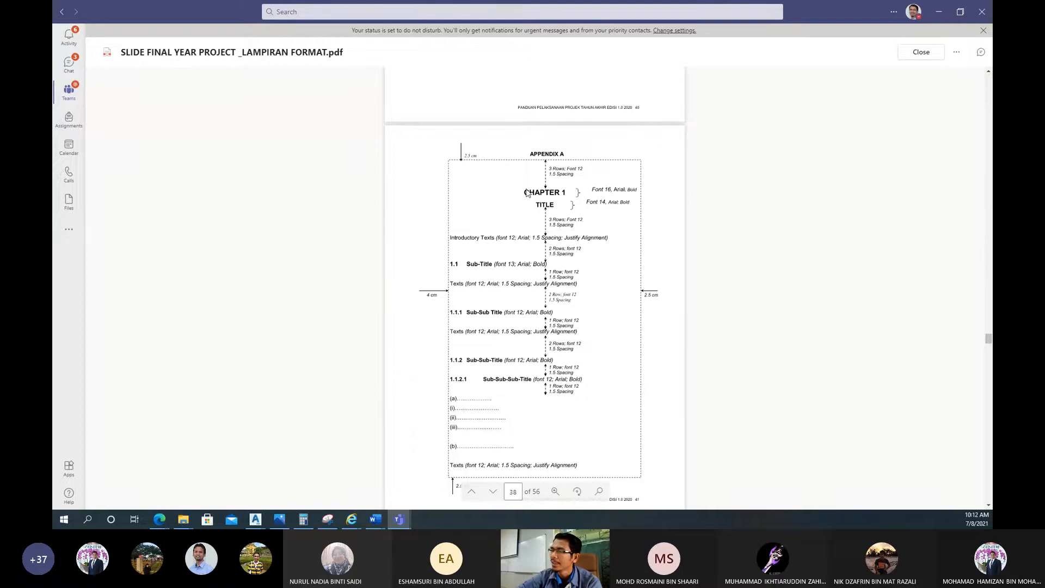
Return to FYP Report Template Rev A in Word and colour "(Sub-Title)" in the 1.1 Project Background heading red
mouse_move(375, 517)
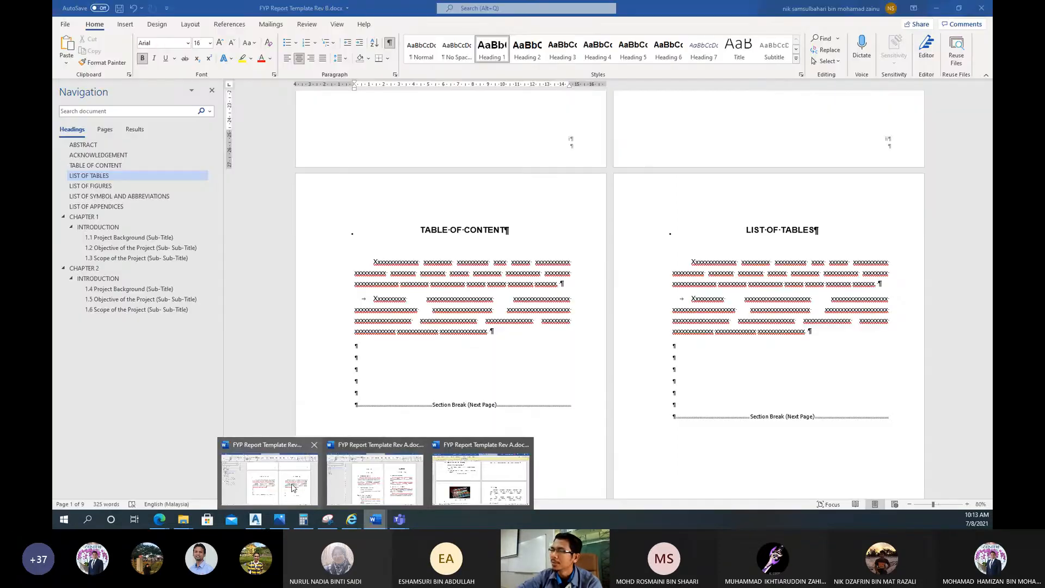
left_click(292, 486)
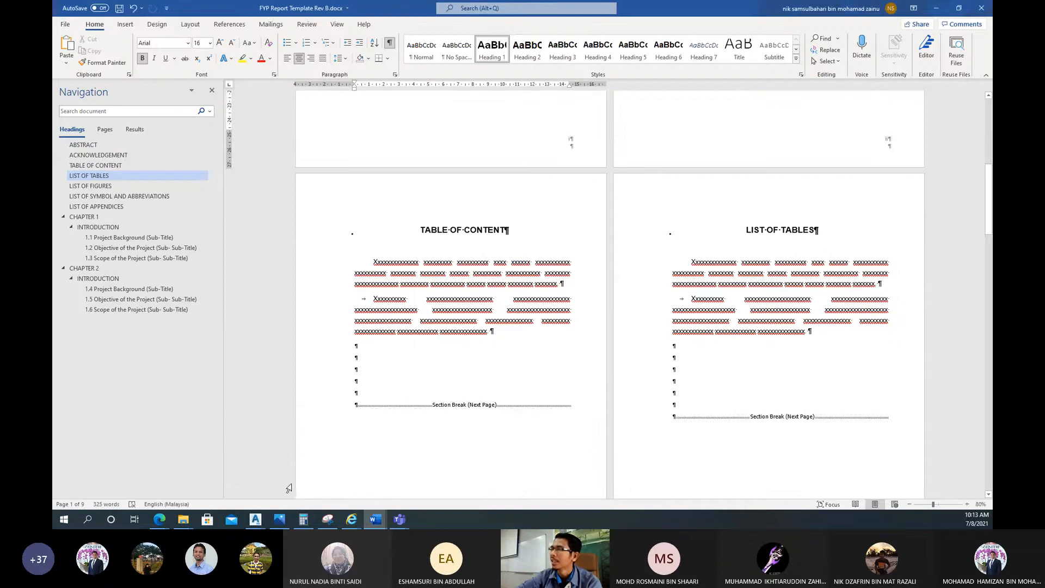
mouse_move(374, 521)
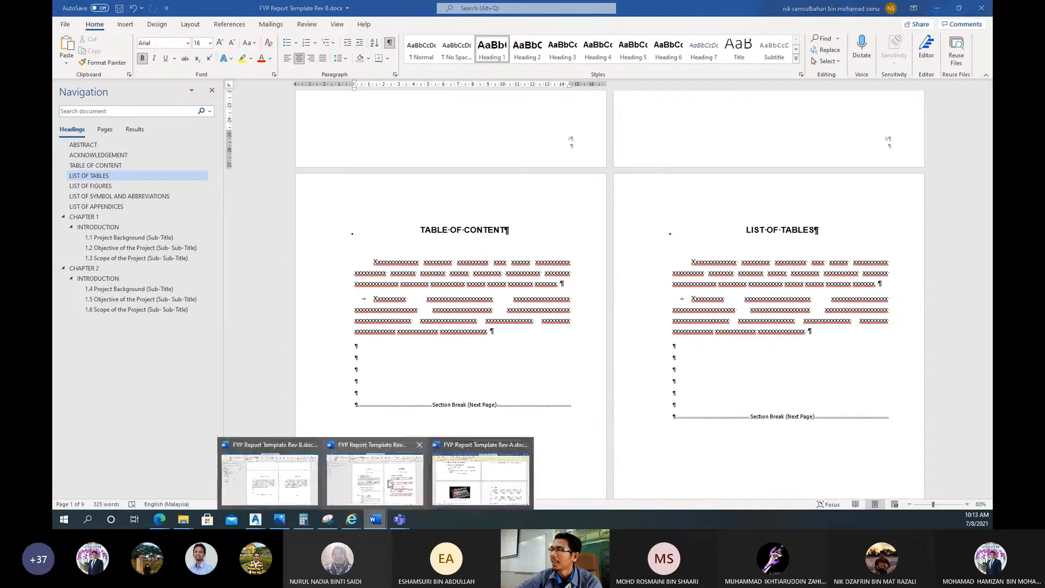
left_click(376, 479)
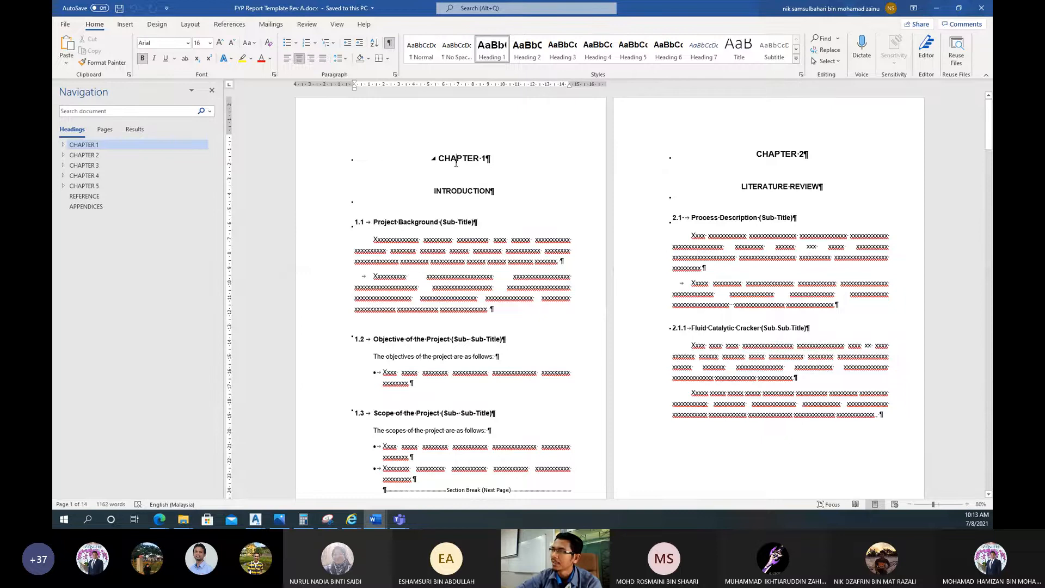
left_click(464, 190)
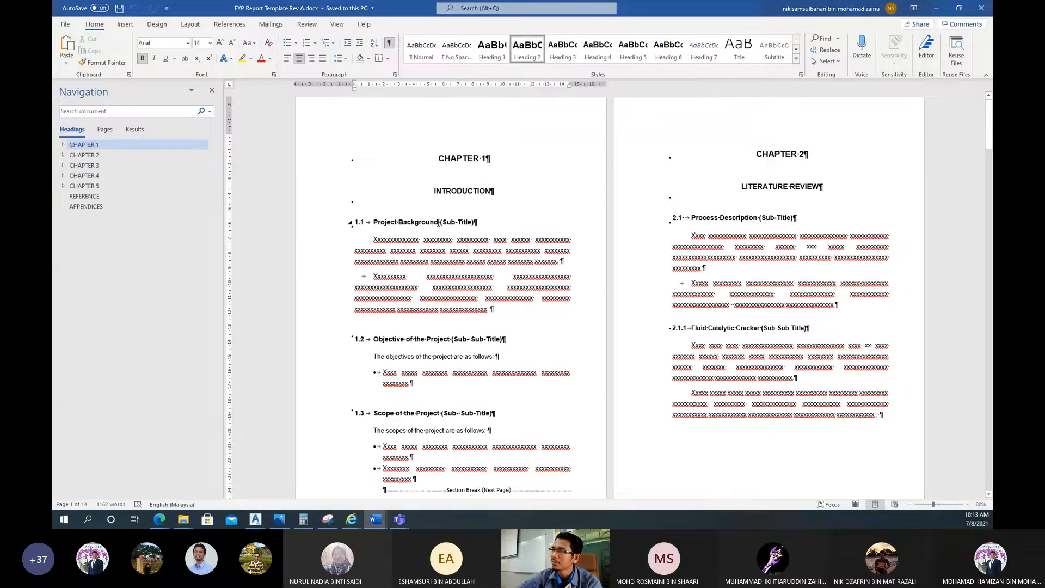
left_click_drag(441, 223, 474, 224)
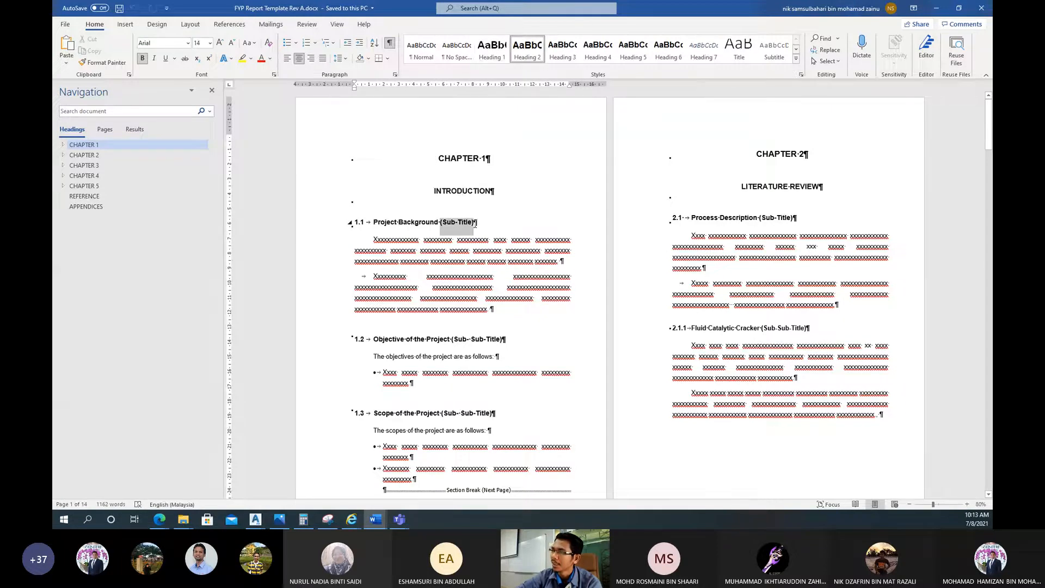
left_click(262, 58)
left_click(443, 248)
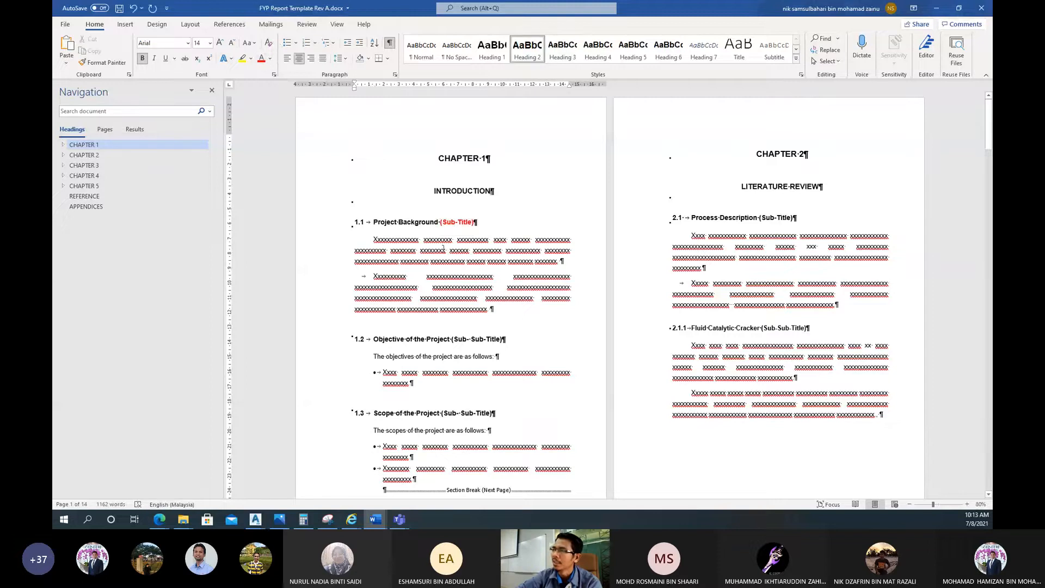
left_click_drag(512, 325, 433, 287)
left_click(376, 238)
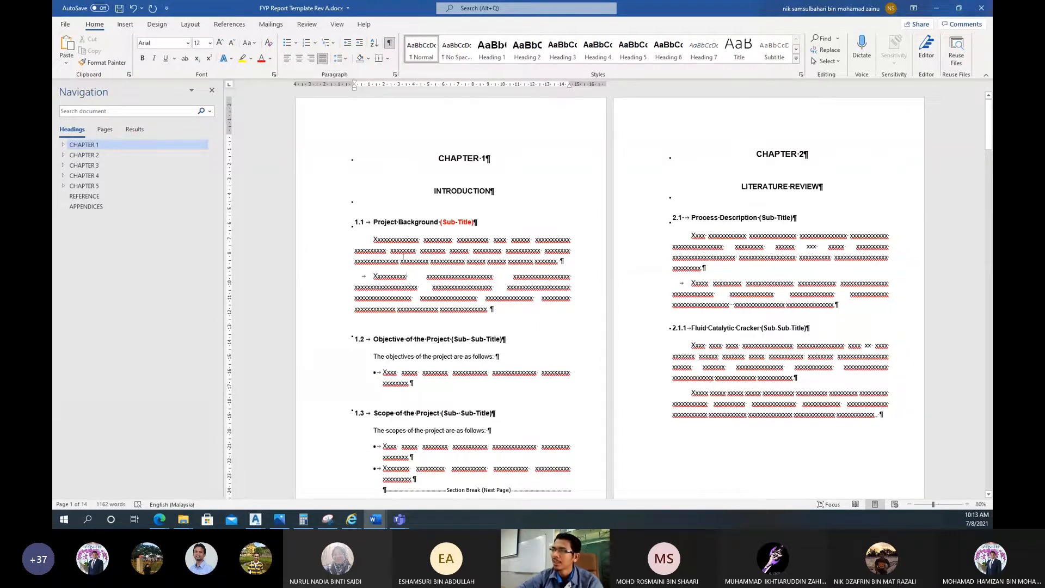
scroll(434, 282, "down", 2)
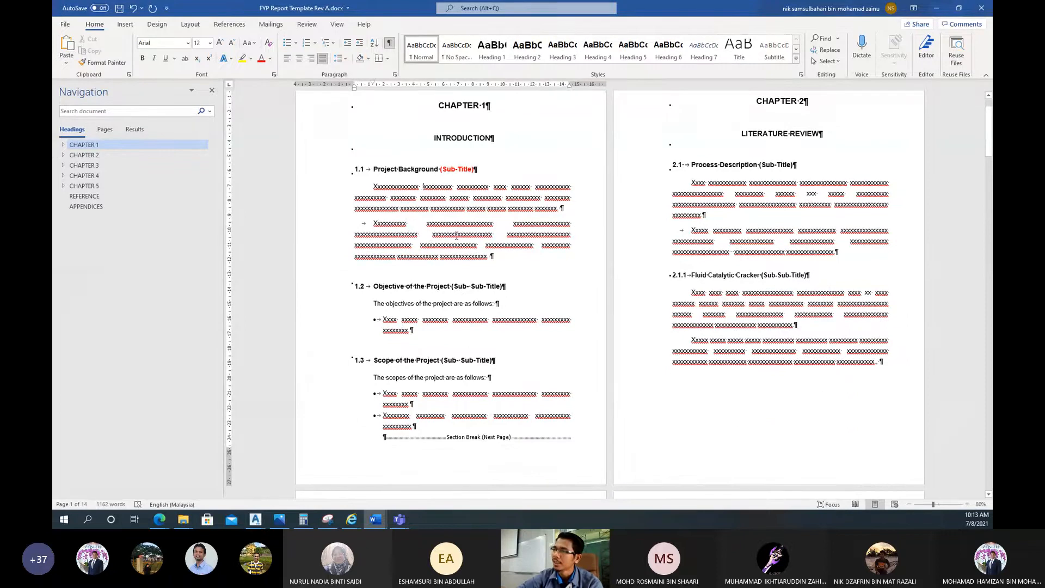
scroll(457, 236, "down", 3)
scroll(454, 266, "up", 3)
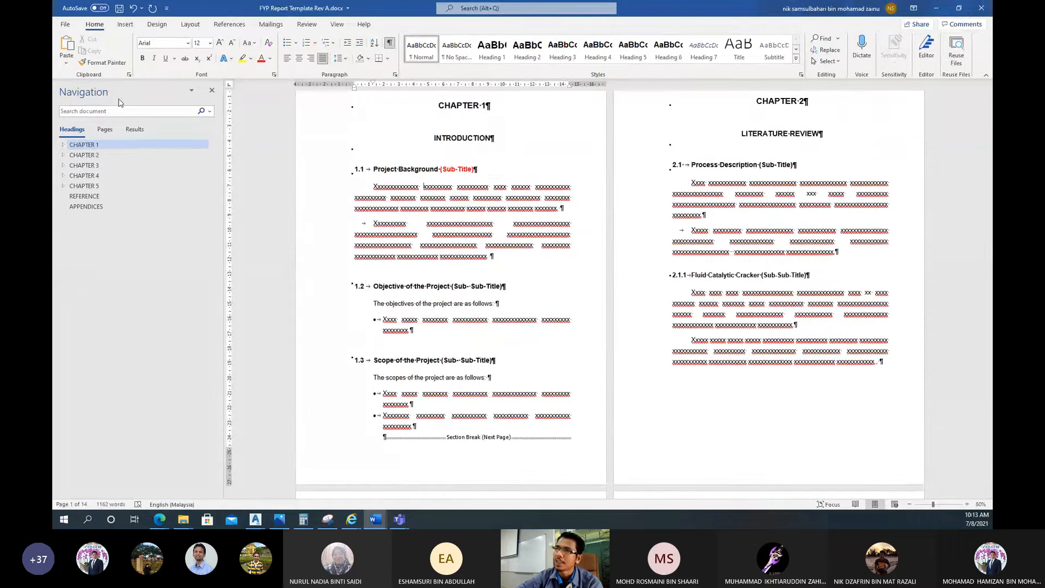
Expand CHAPTER 1 and CHAPTER 2 in the document outline, including the sublevels of 2.1 Process Description and 2.2 Drawing
left_click(64, 146)
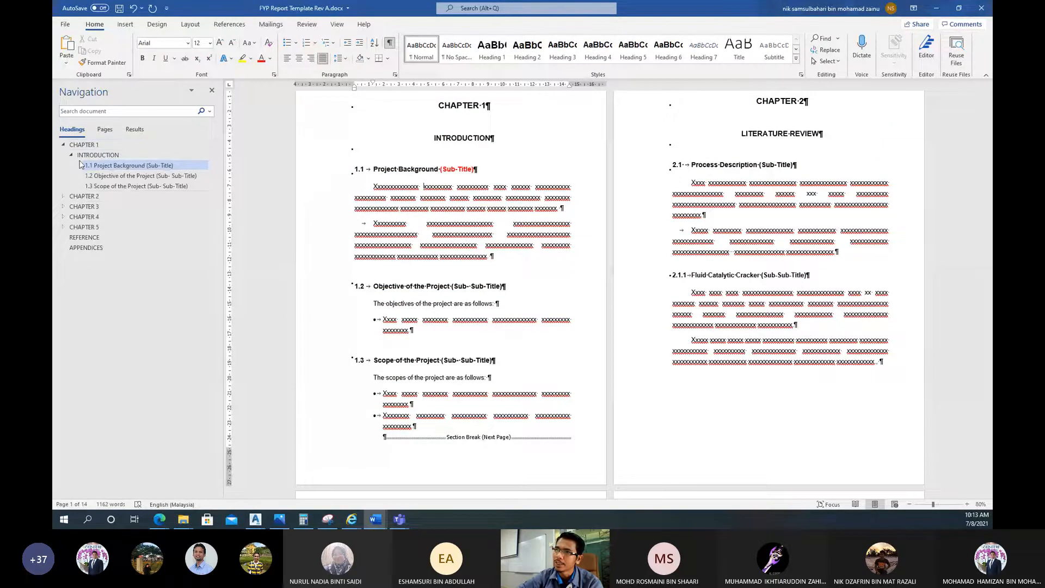
left_click(63, 197)
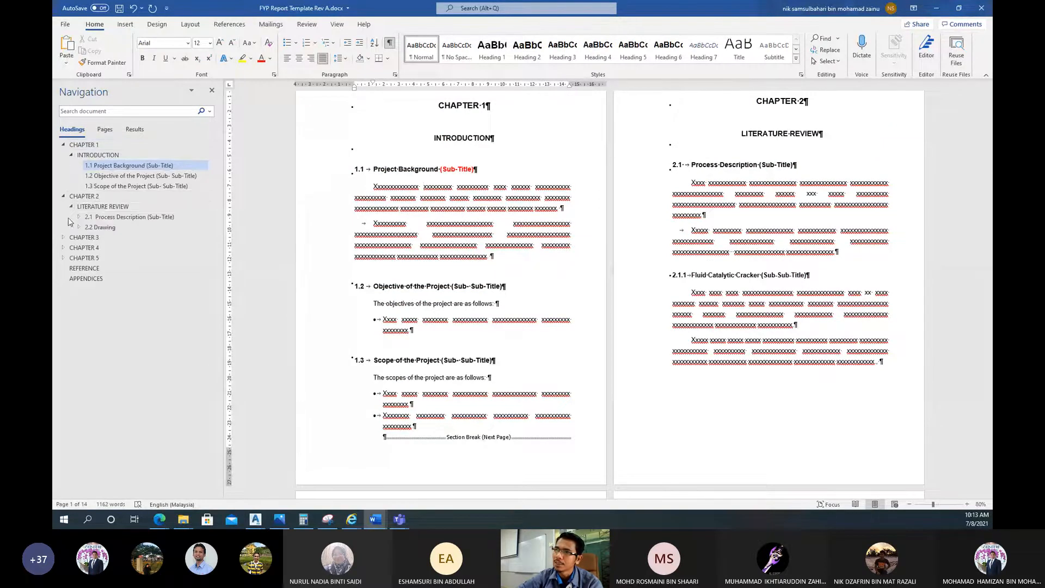
left_click(79, 217)
left_click(87, 227)
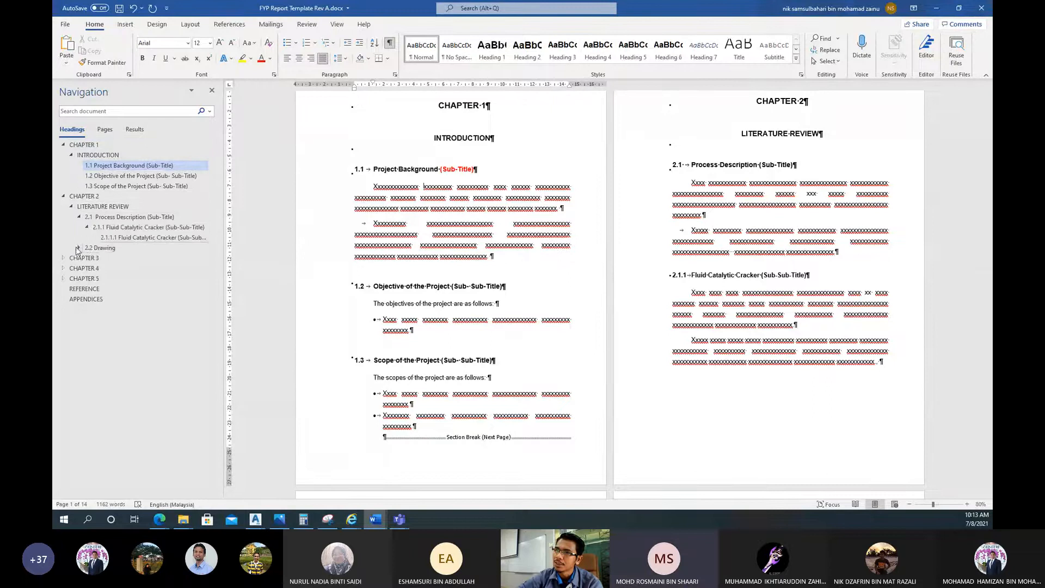
left_click(80, 247)
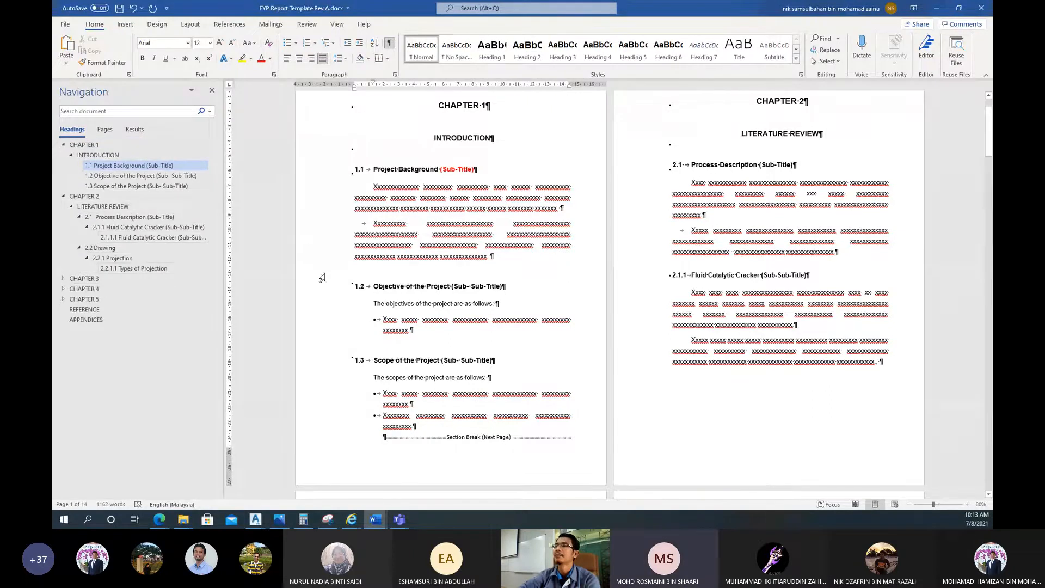
Check the heading styles applied to CHAPTER 1, INTRODUCTION, 1.1 Project Background and 1.2 Objective of the Project
scroll(504, 245, "up", 2)
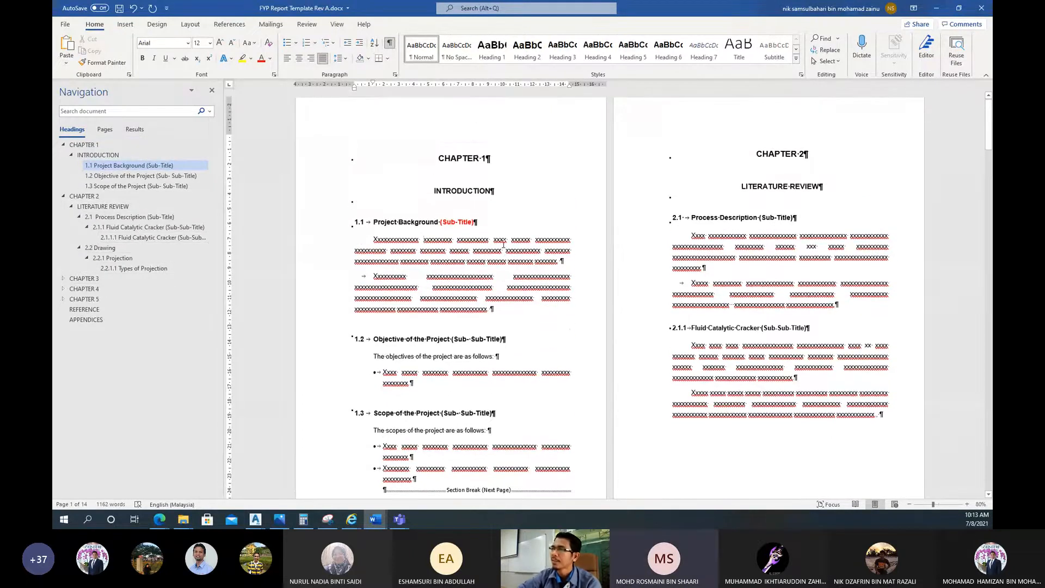
left_click(464, 158)
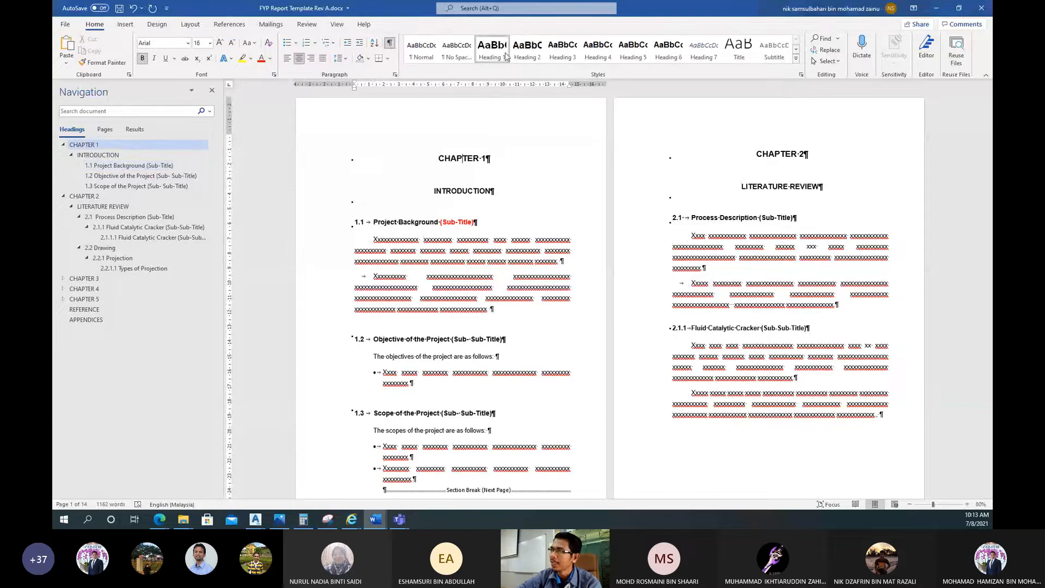
left_click(461, 190)
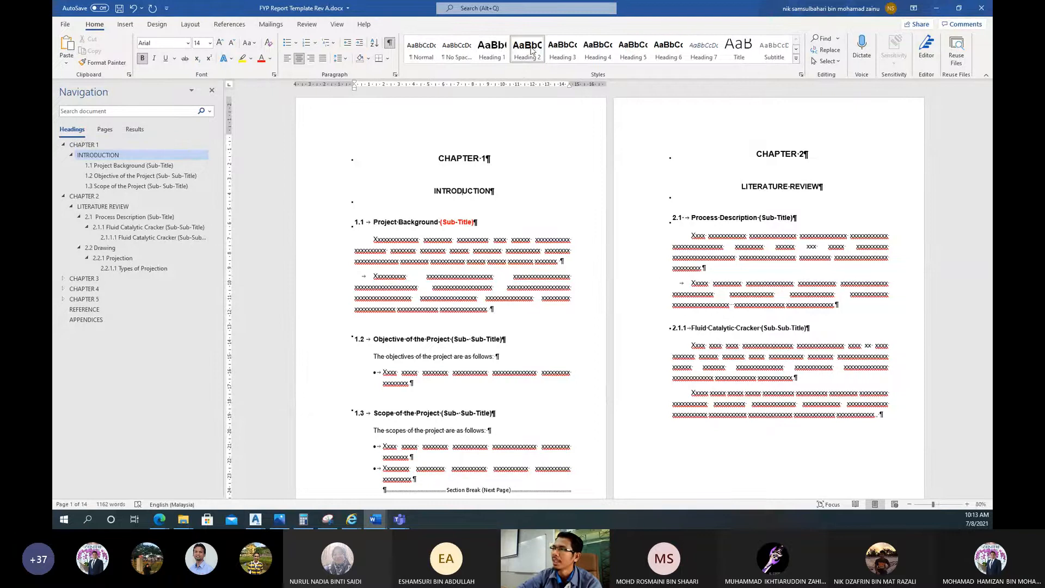
key("Down")
key("Down")
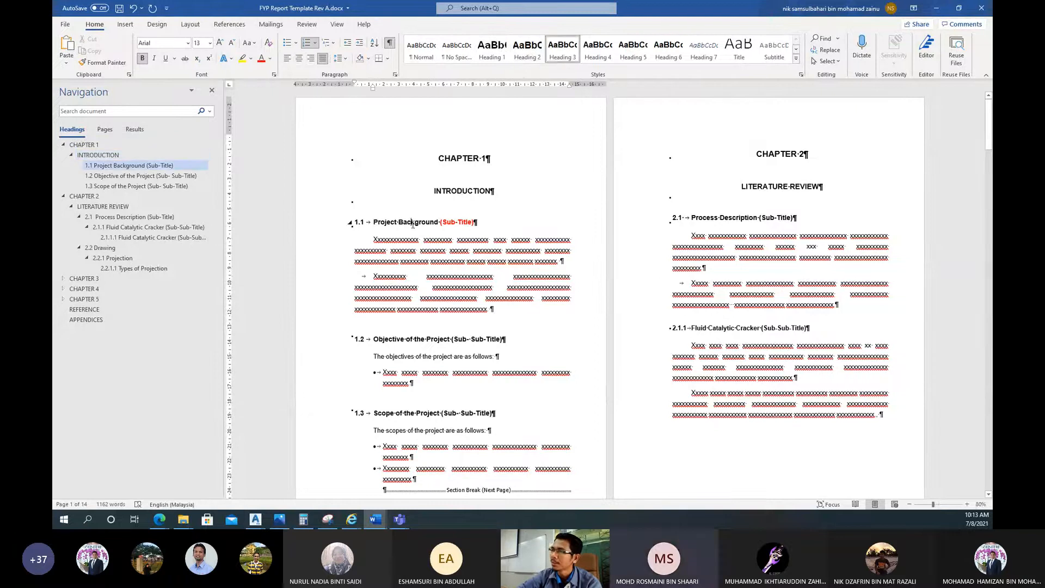
left_click(432, 340)
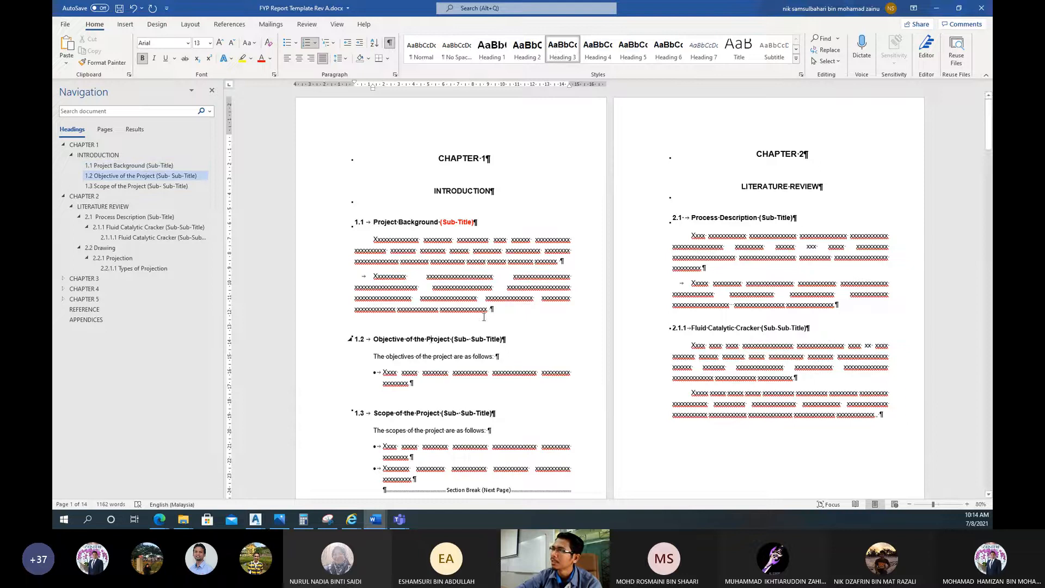
left_click(419, 222)
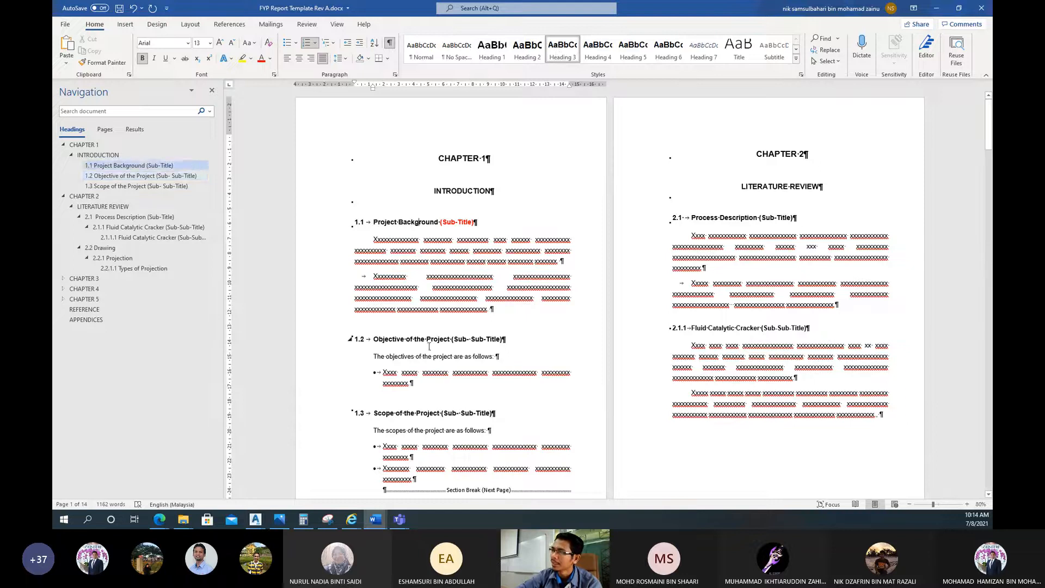
left_click(428, 340)
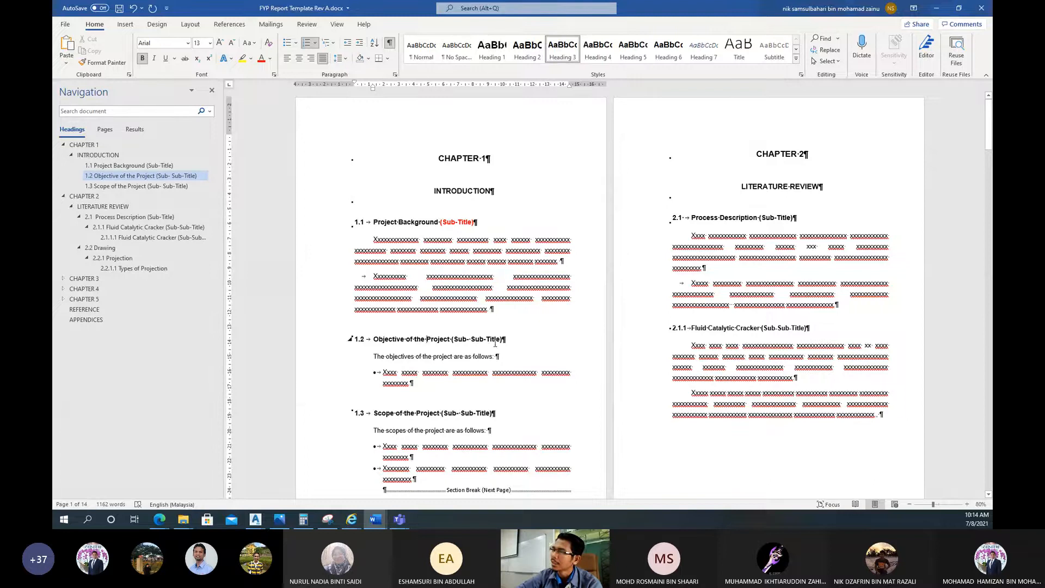
Compare the heading styles of 2.1.1.1 Fluid Catalytic Cracker, 1.3 Scope of the Project and 2.1.1 Fluid Catalytic Cracker
scroll(515, 342, "down", 3)
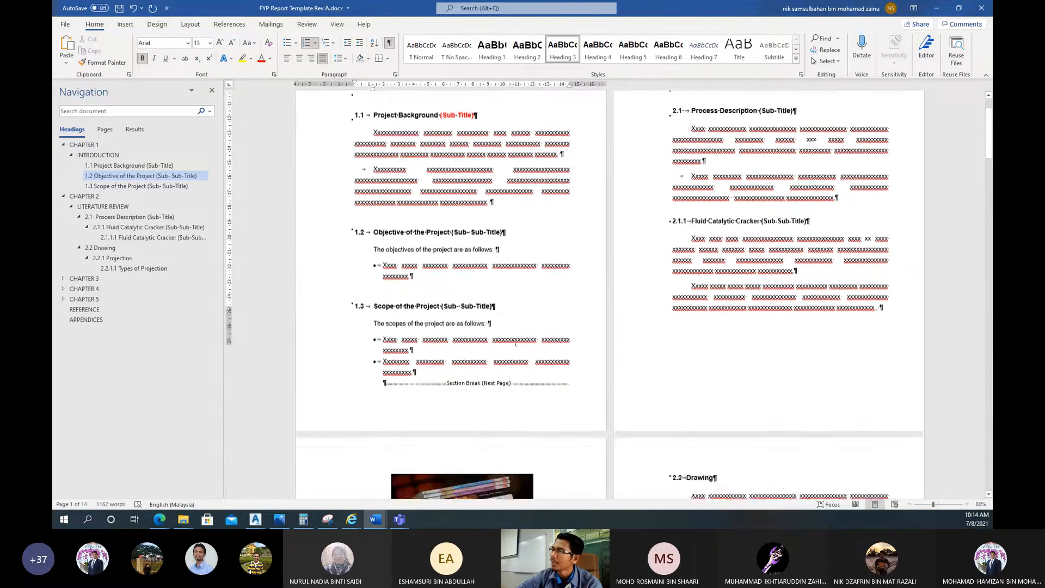
scroll(515, 343, "down", 8)
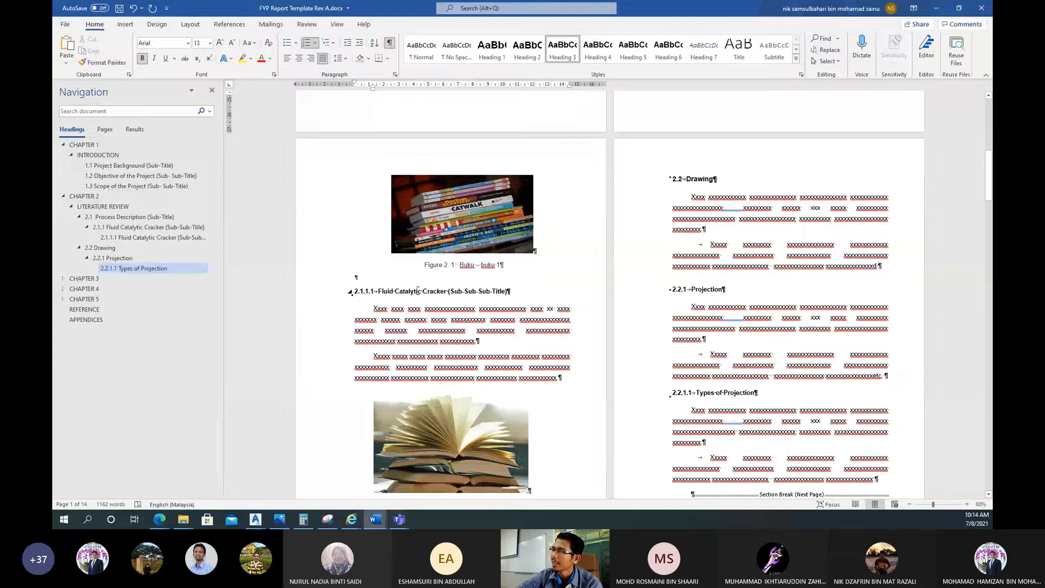
left_click(419, 291)
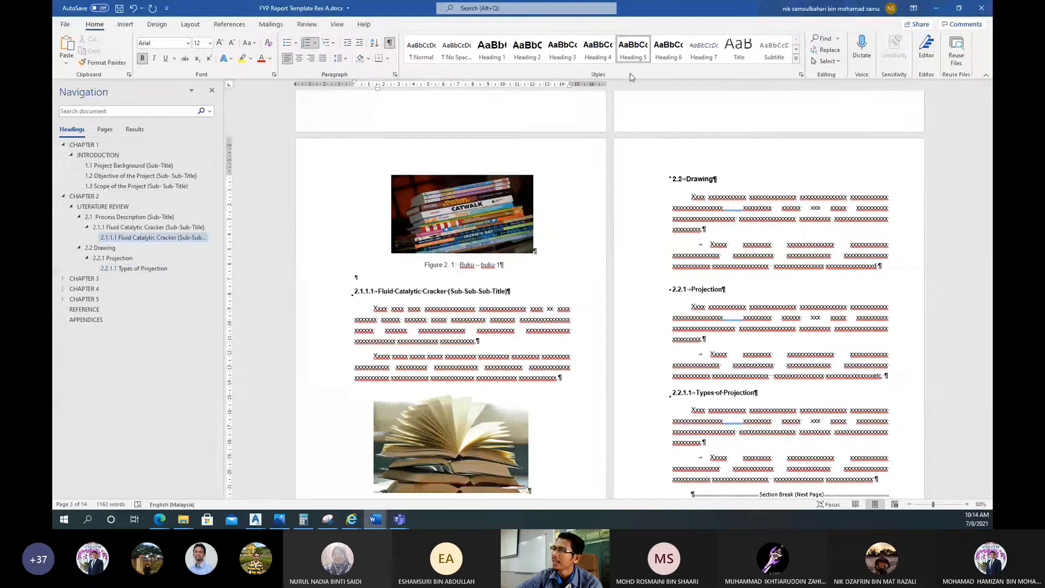
scroll(477, 219, "up", 7)
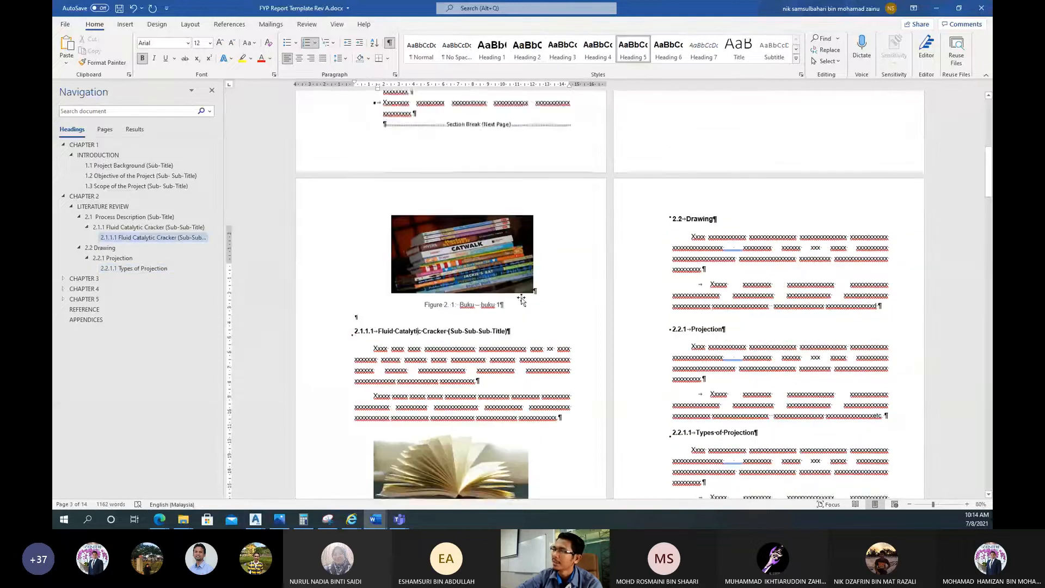
left_click(469, 219)
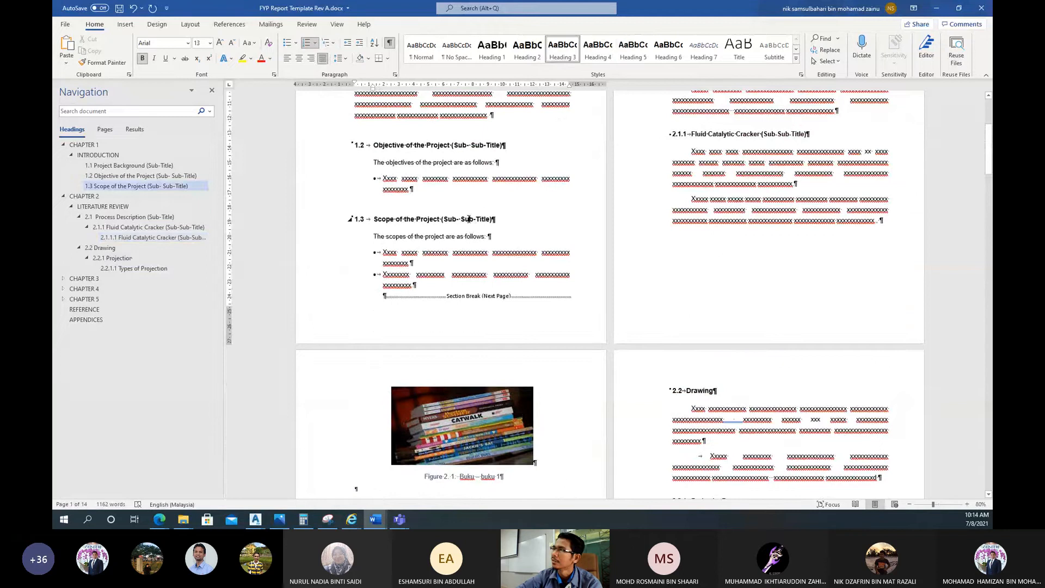
scroll(537, 226, "up", 3)
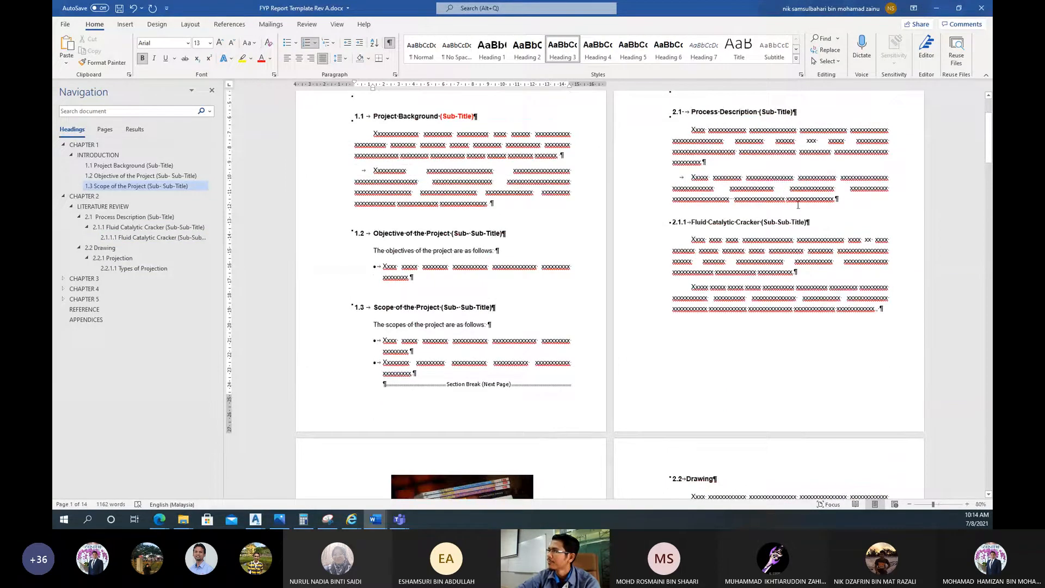
left_click(764, 221)
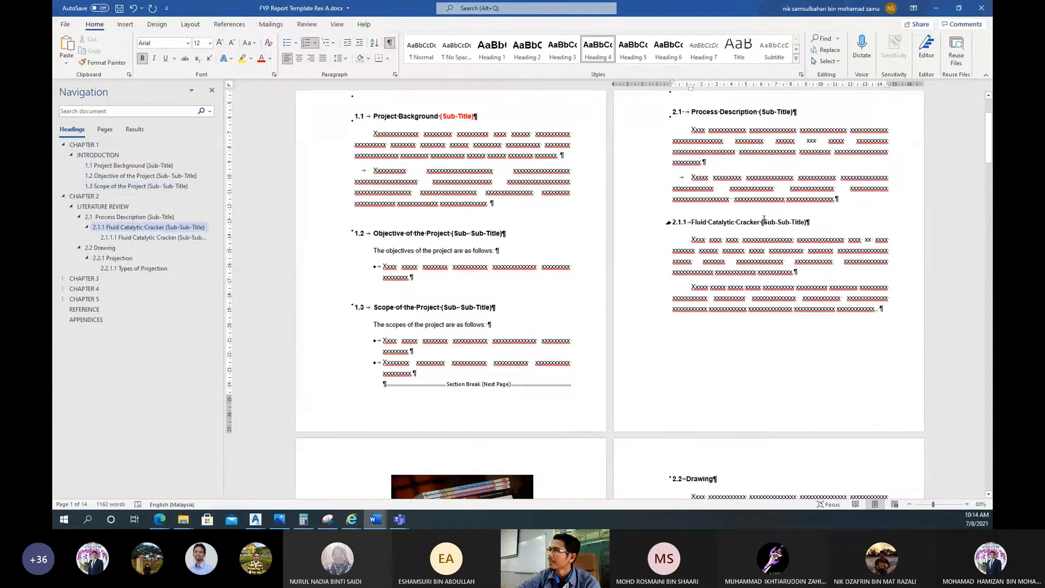
scroll(768, 233, "up", 2)
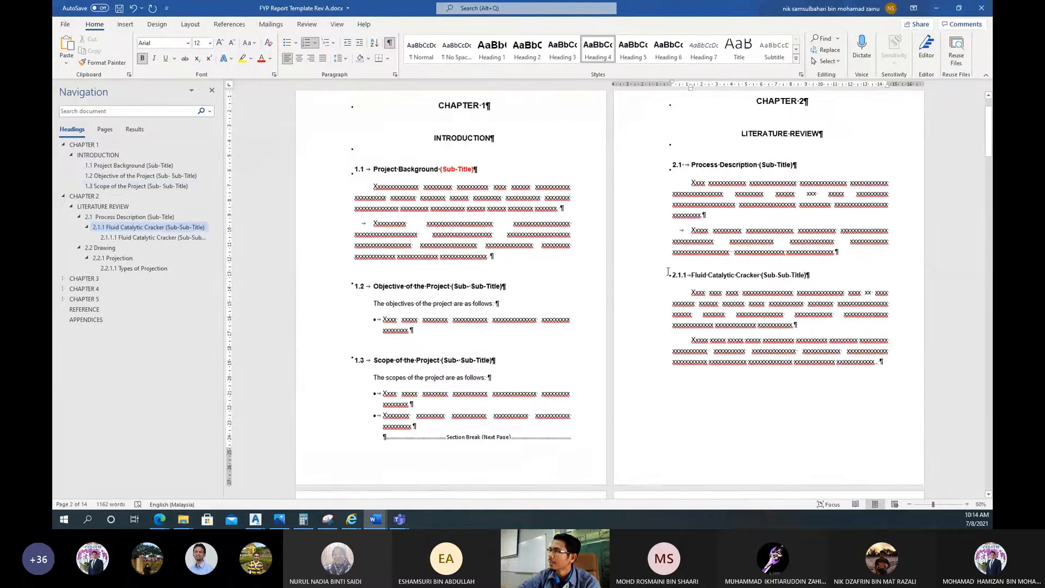
scroll(480, 296, "up", 2)
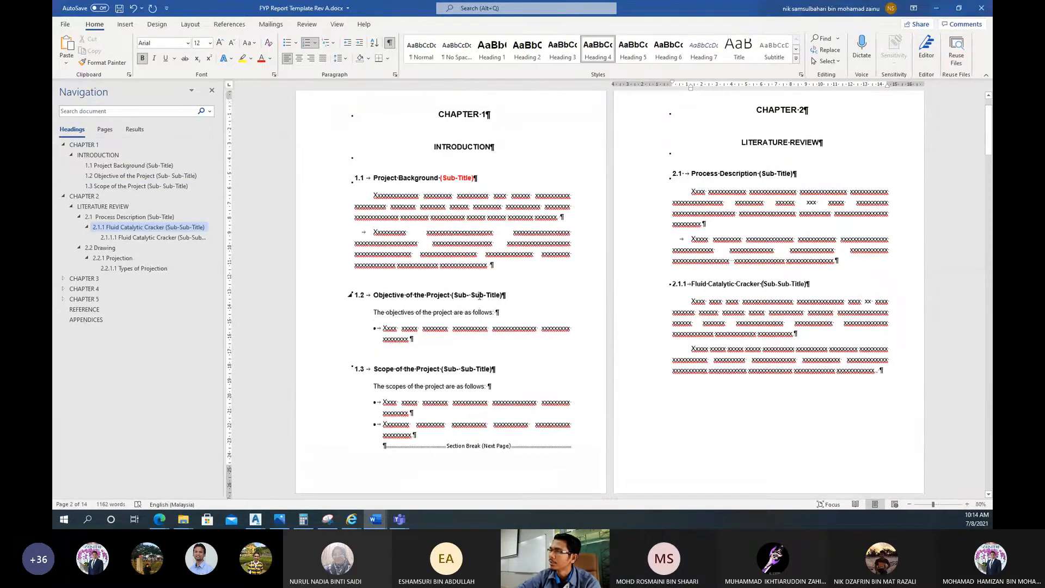
scroll(482, 287, "down", 3)
scroll(794, 193, "up", 3)
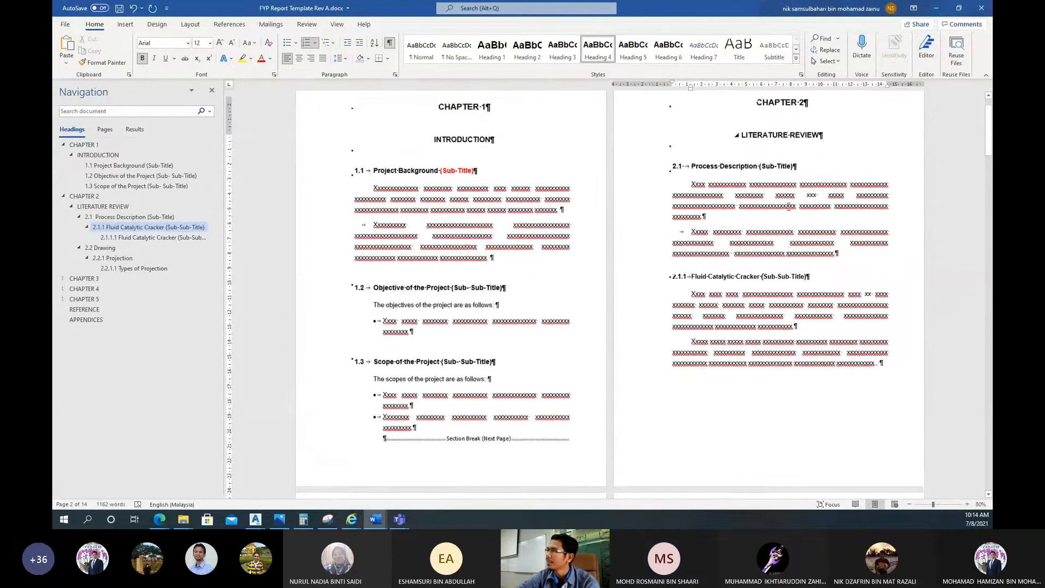
scroll(798, 188, "down", 1)
scroll(798, 188, "up", 1)
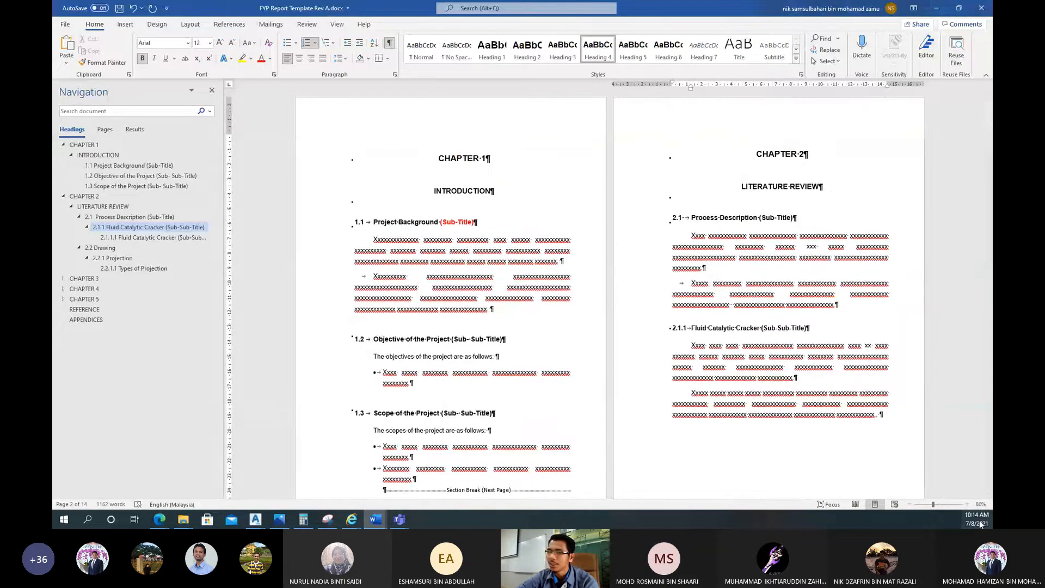
Zoom the document to 100% and check the heading styles of CHAPTER 2, LITERATURE REVIEW, 2.1 Process Description and 2.1.1 Fluid Catalytic Cracker
left_click(968, 505)
left_click(968, 504)
scroll(700, 281, "up", 3)
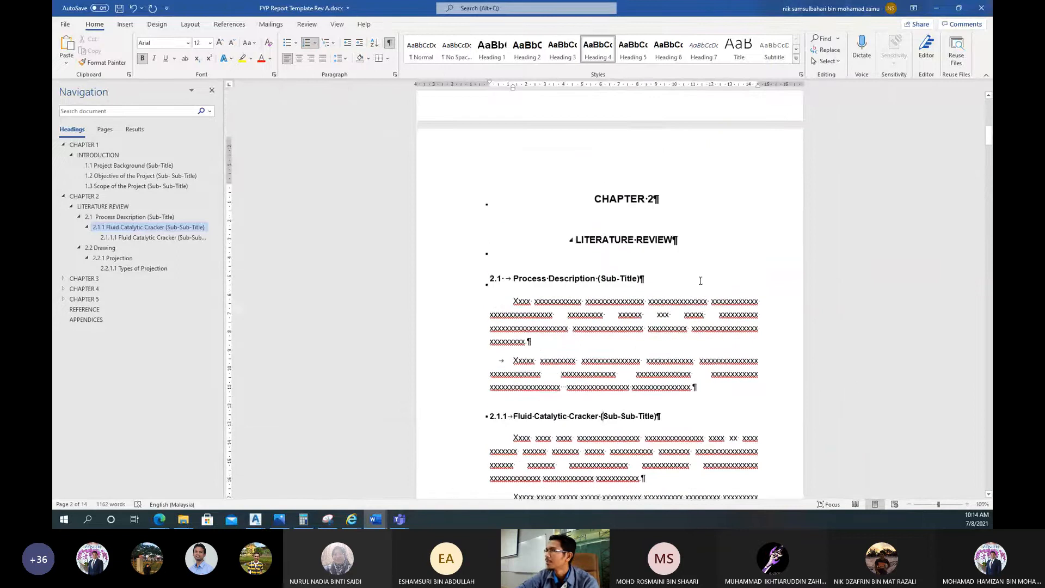
left_click(618, 209)
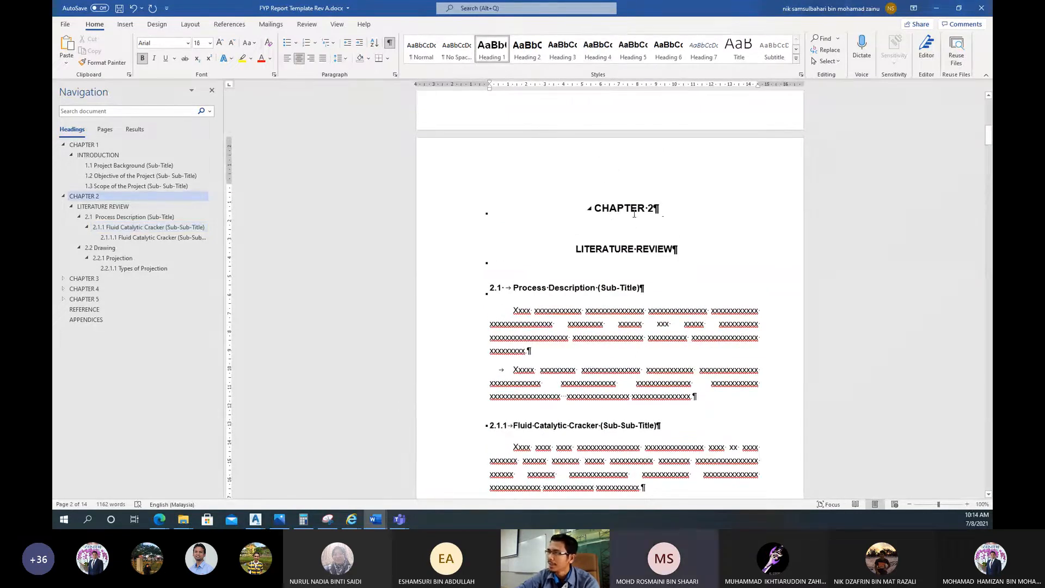
left_click(626, 249)
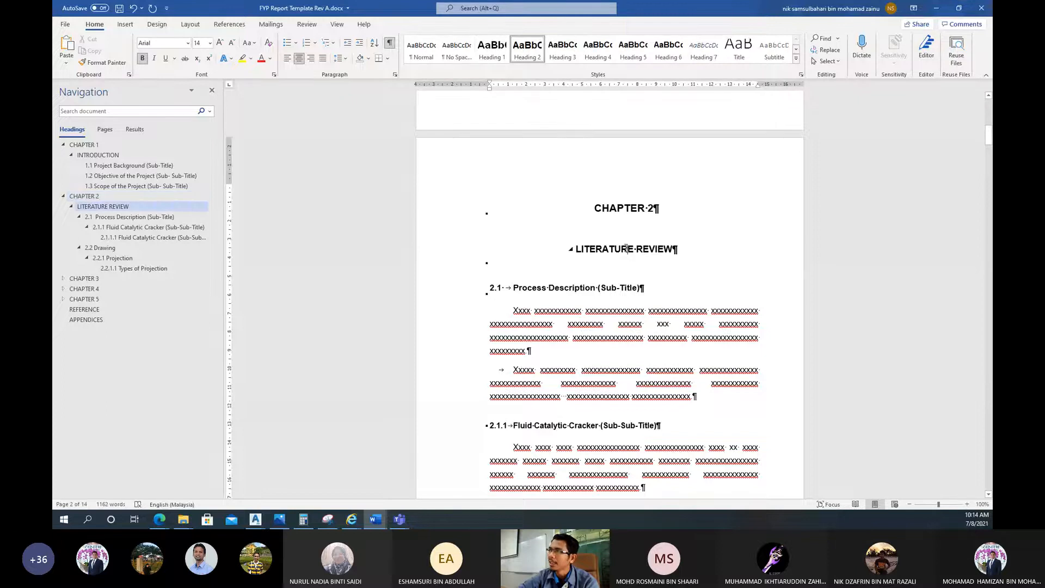
scroll(627, 249, "down", 3)
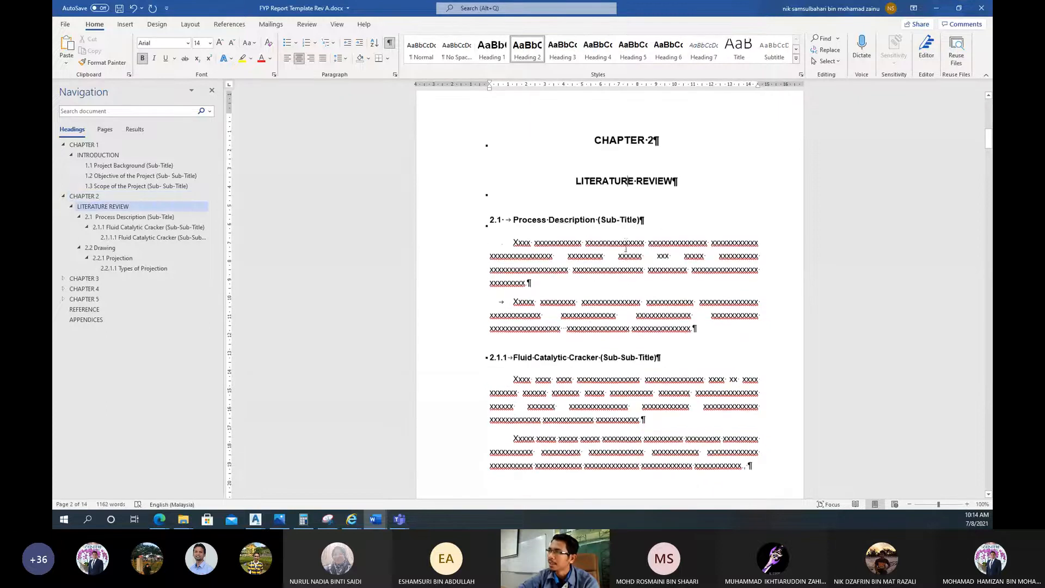
left_click(581, 219)
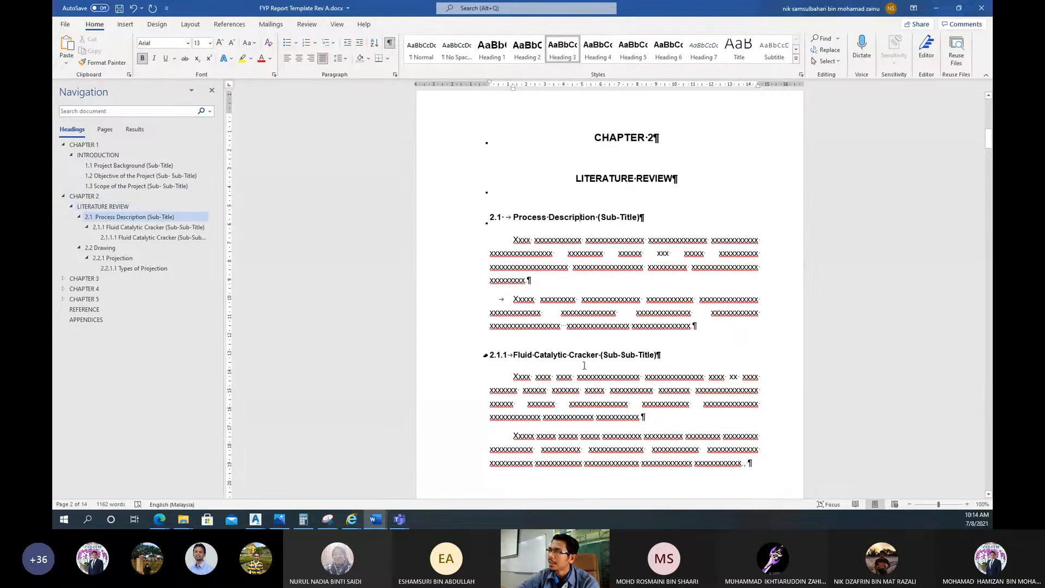
left_click(572, 355)
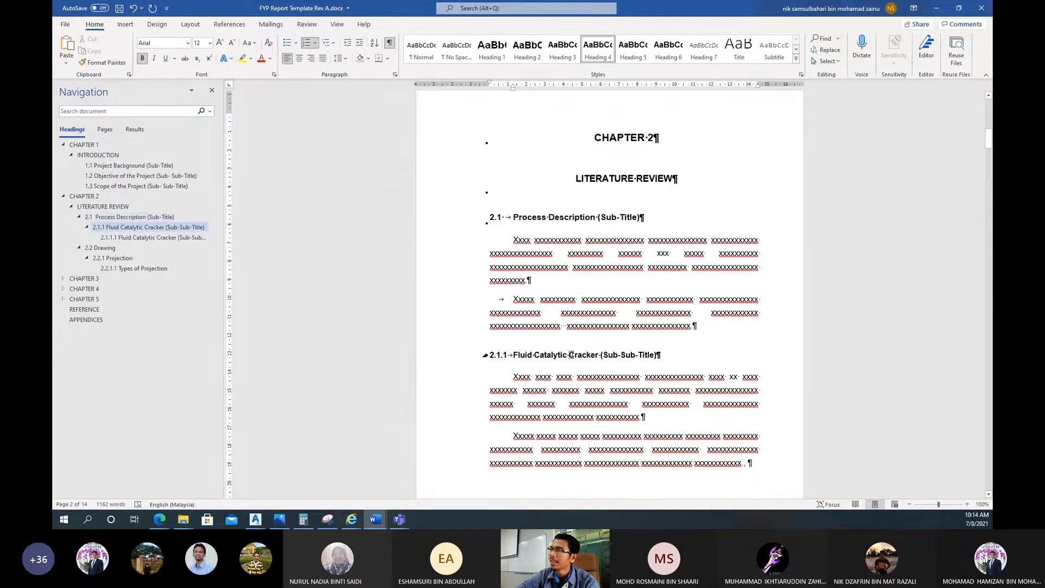
Examine the numbering and heading style of the 2.1.1.1 Fluid Catalytic Cracker (Sub-Sub-Sub-Title) heading
scroll(498, 193, "down", 1)
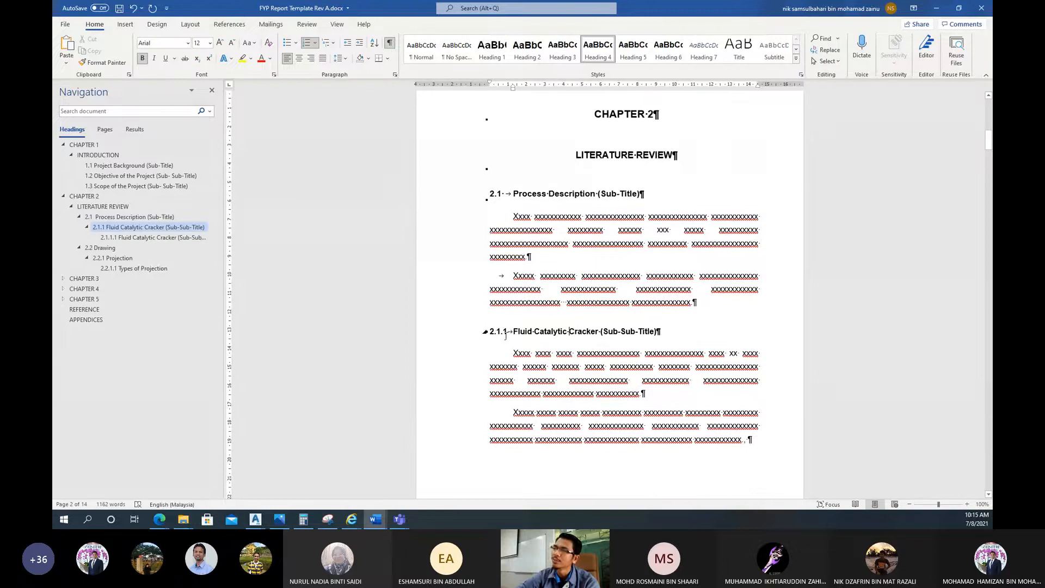
scroll(603, 334, "down", 10)
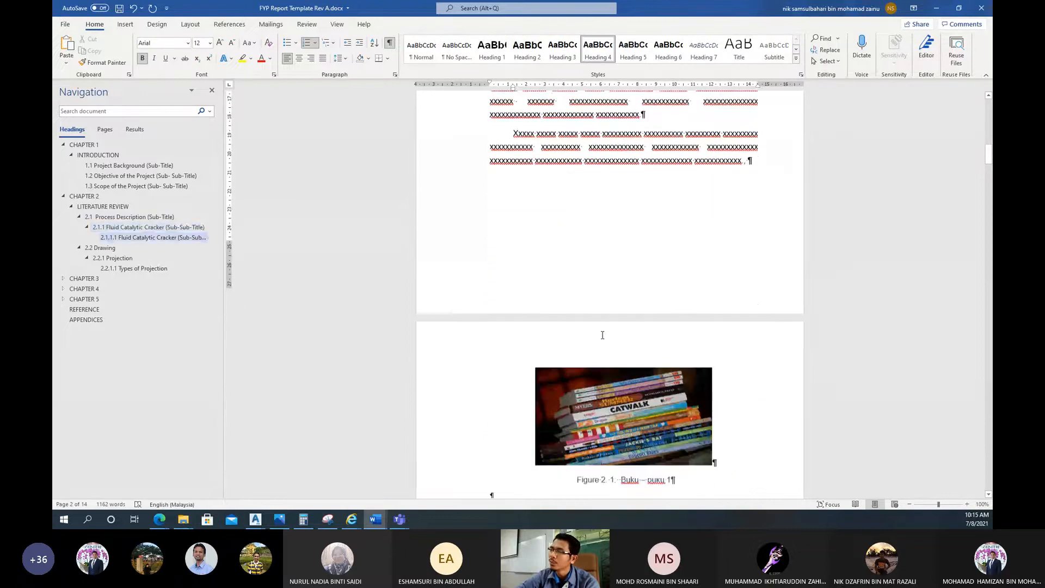
scroll(602, 335, "down", 8)
left_click(496, 300)
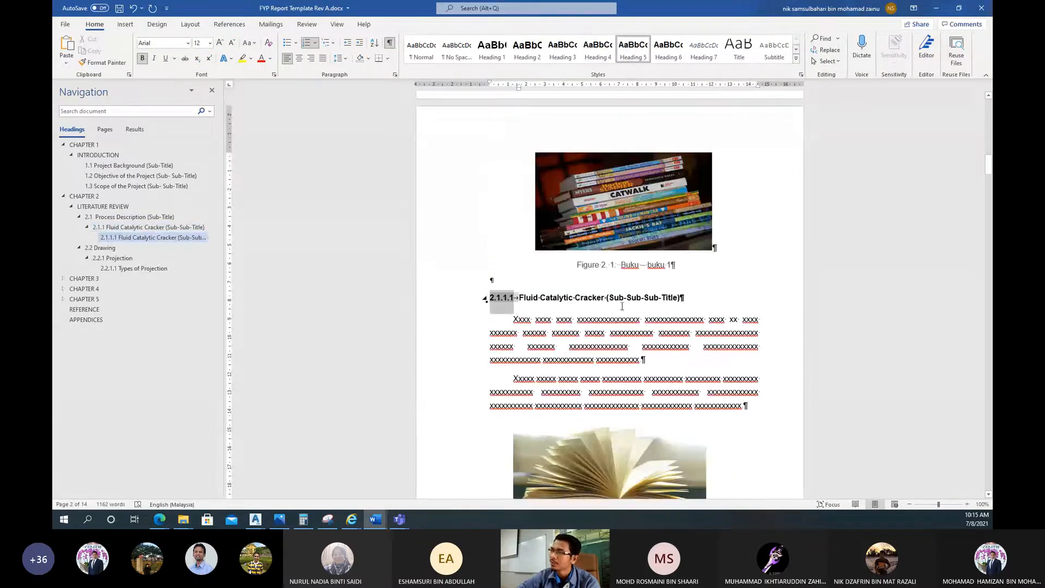
left_click(593, 298)
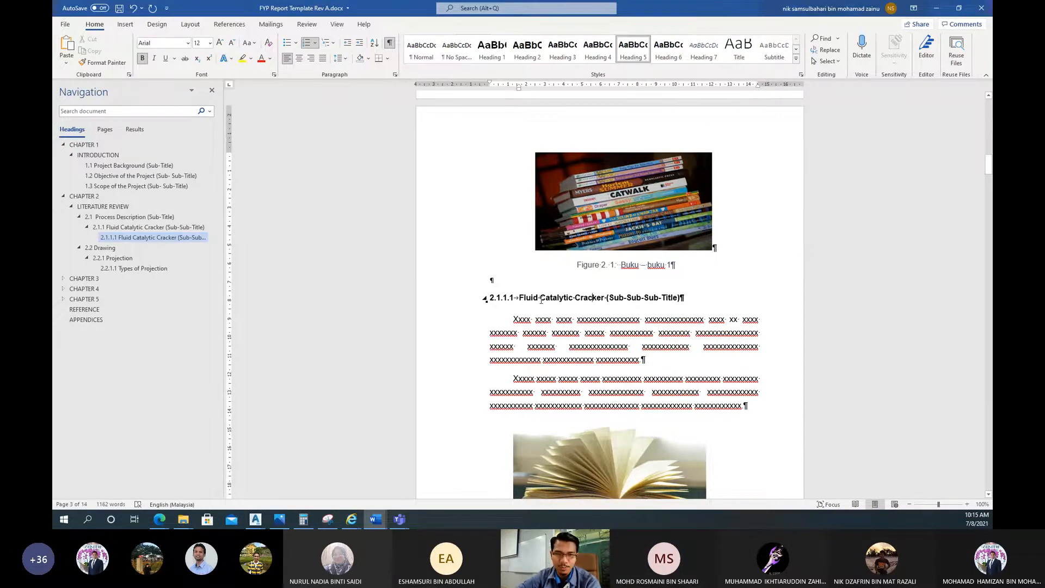
scroll(569, 327, "up", 1)
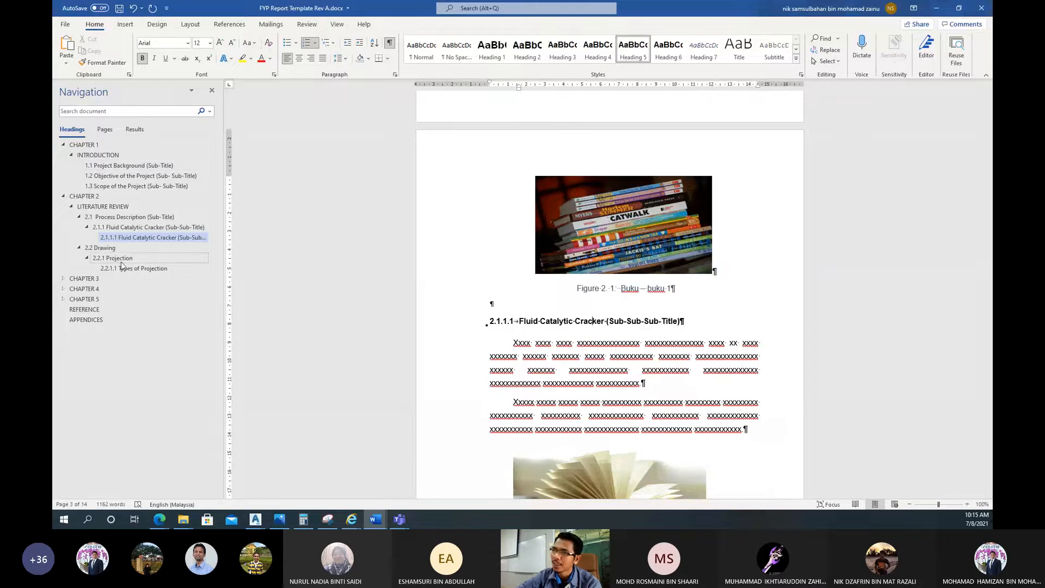
Replace the placeholder body text under 2.1 Process Description with "ggggggggggggggg", keeping the initial X
scroll(607, 359, "up", 10)
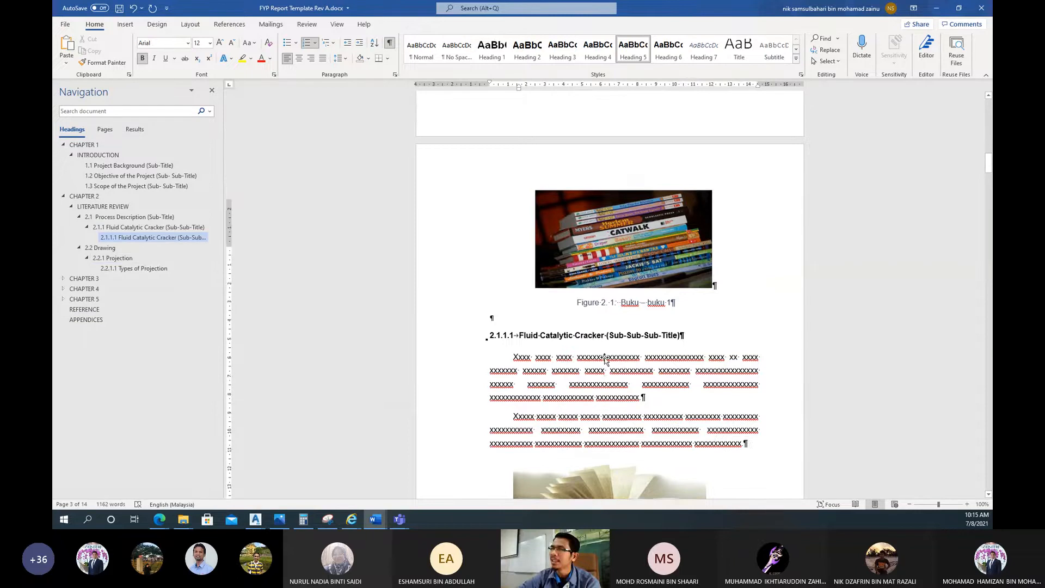
scroll(605, 358, "up", 3)
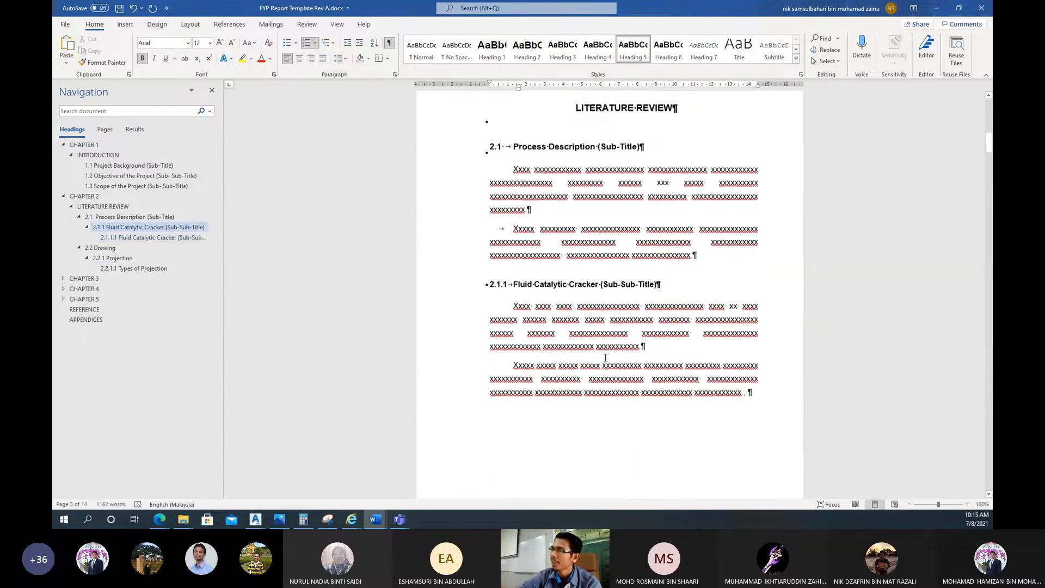
scroll(605, 358, "up", 3)
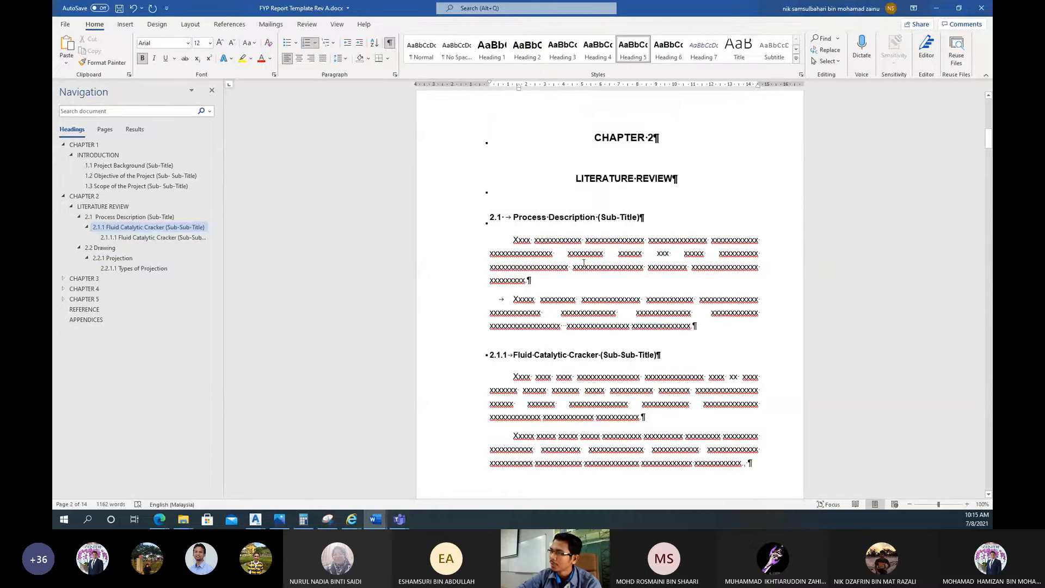
mouse_move(521, 240)
left_mouse_down()
mouse_move(531, 289)
mouse_move(690, 327)
mouse_move(613, 313)
mouse_move(492, 218)
mouse_move(521, 244)
left_mouse_up()
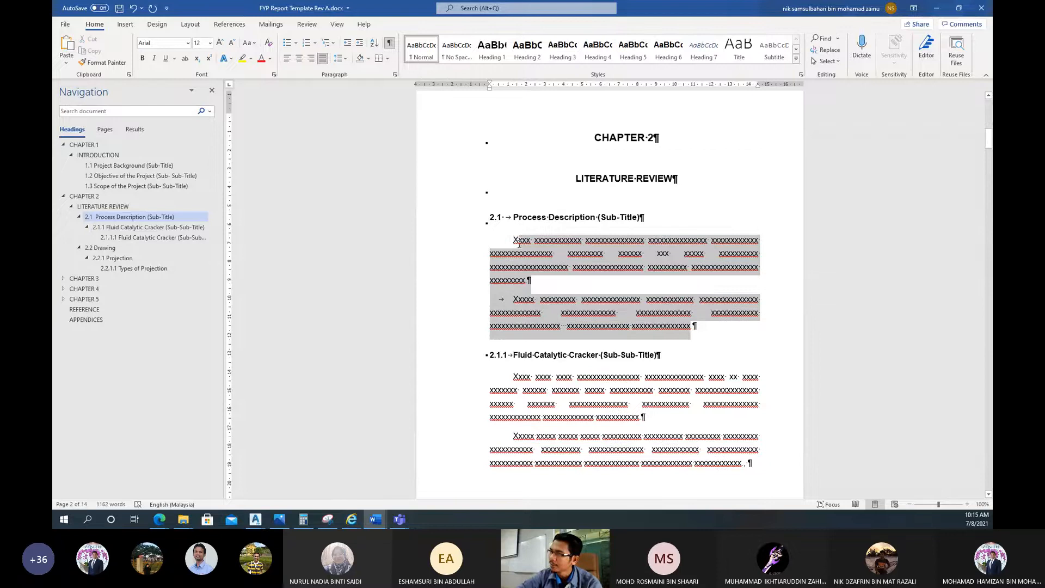
key("Delete")
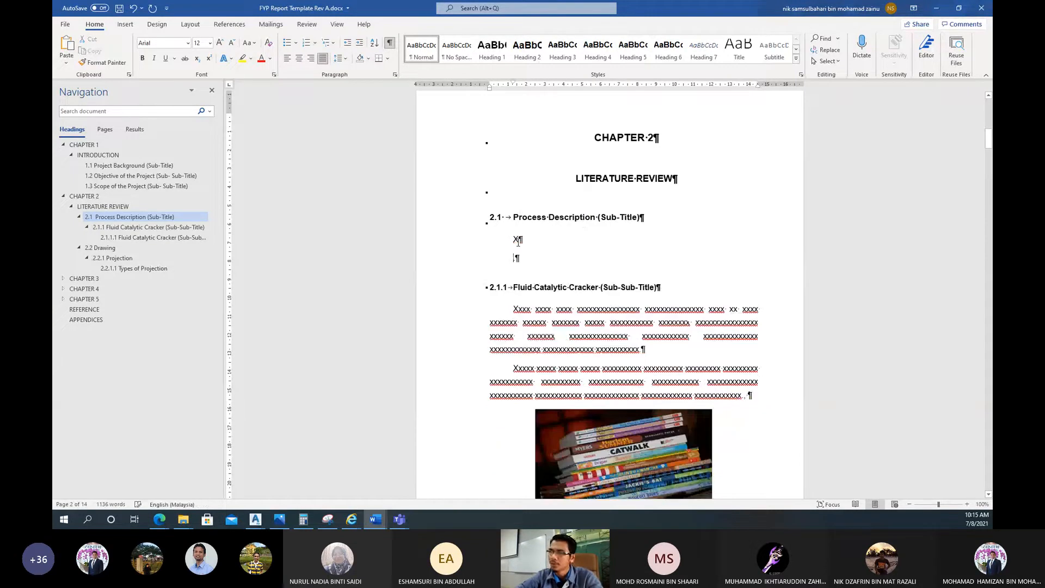
type("ggggggggggggggg")
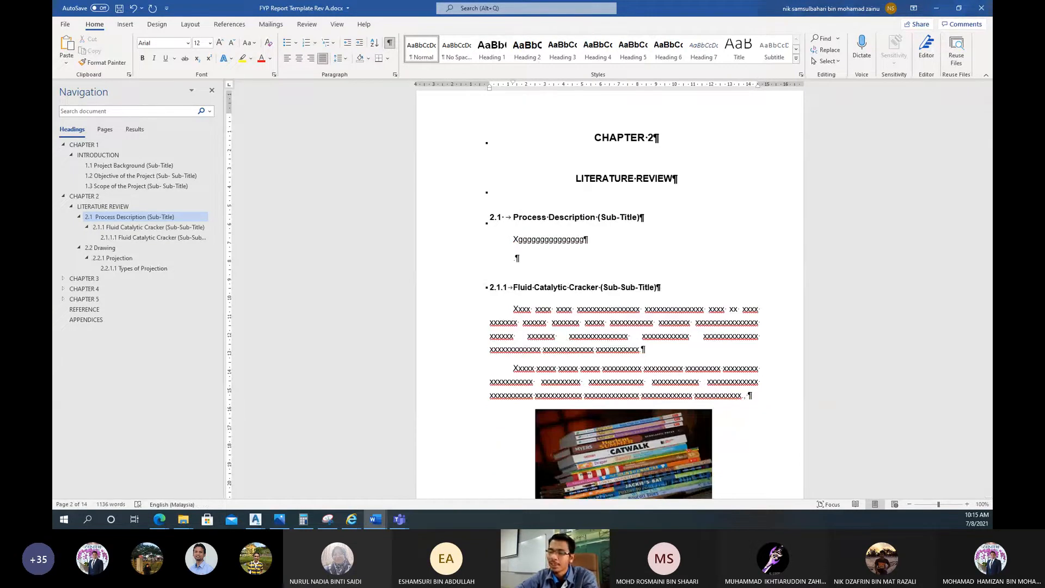
Add a second paragraph "hggg" under 2.1 Process Description, and delete all the sample text following the initial X
key("Return")
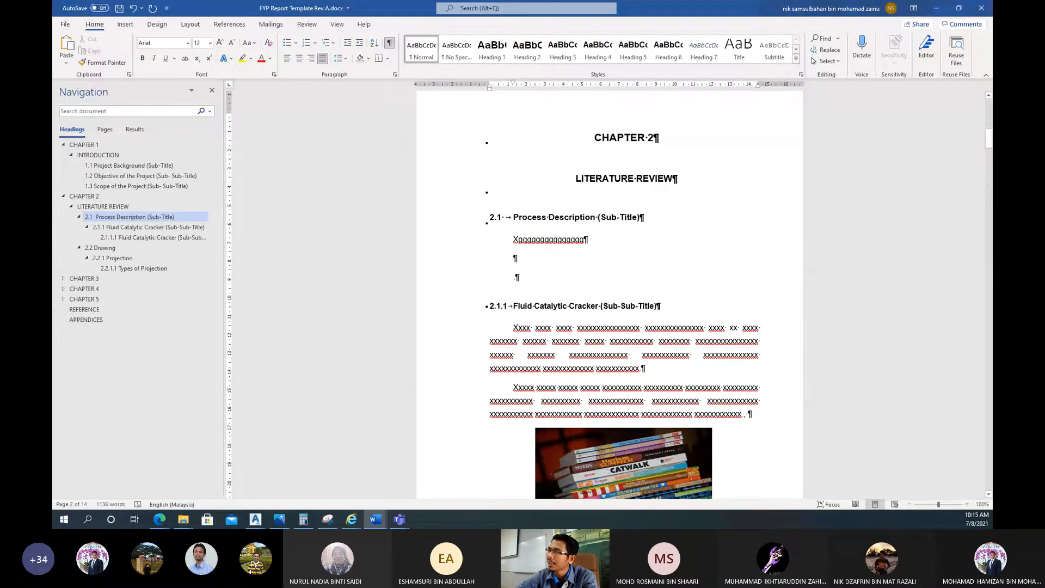
type("hggg")
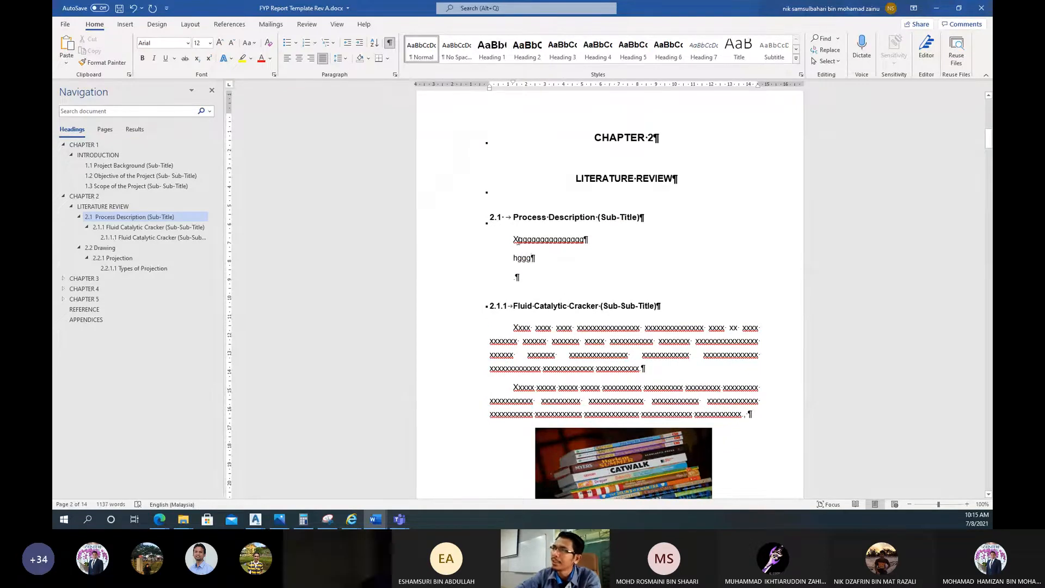
left_click_drag(513, 240, 517, 244)
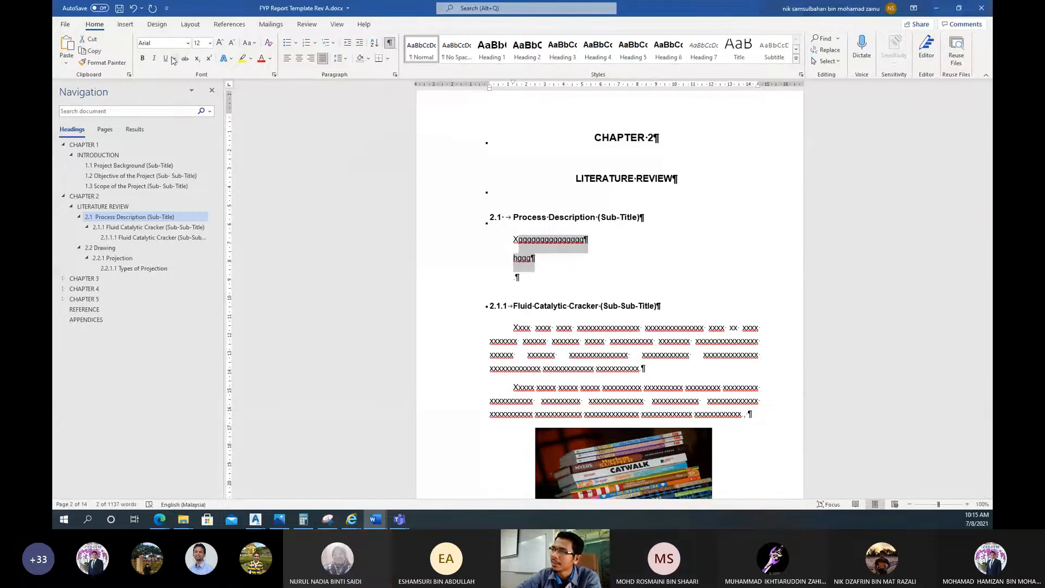
right_click(516, 239)
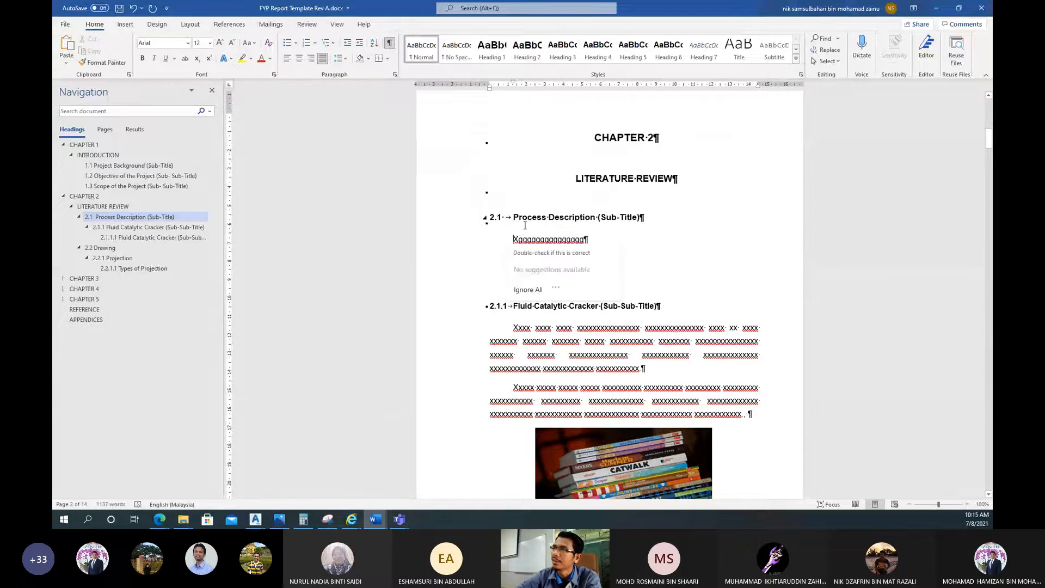
left_click(537, 277)
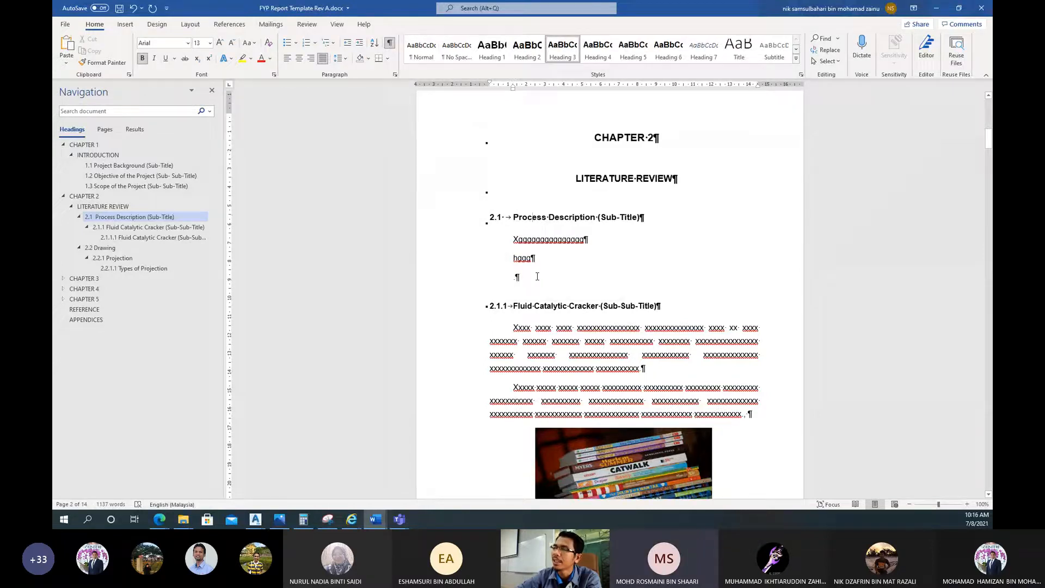
left_click(533, 356)
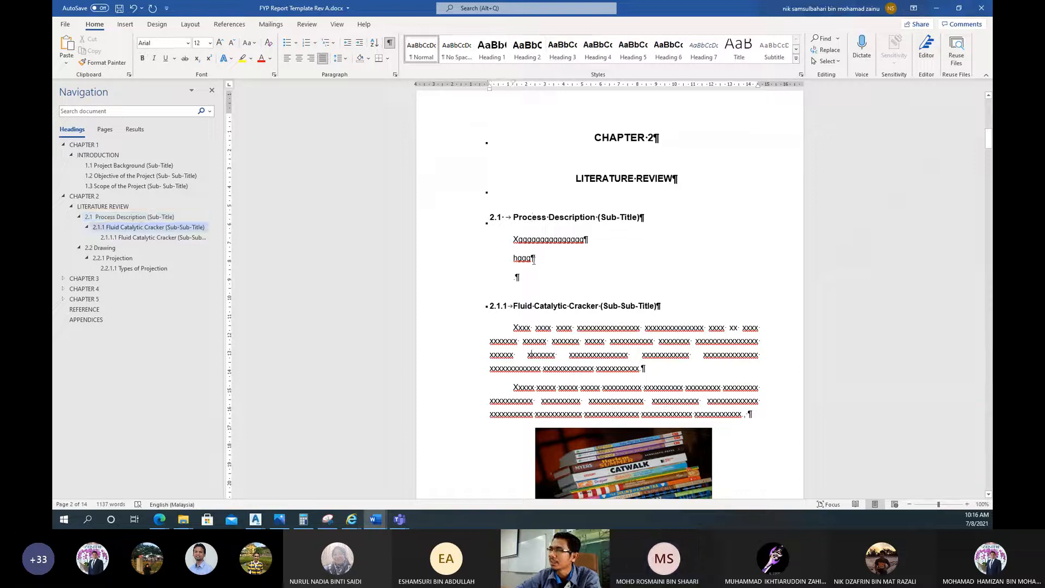
left_click_drag(533, 261, 521, 245)
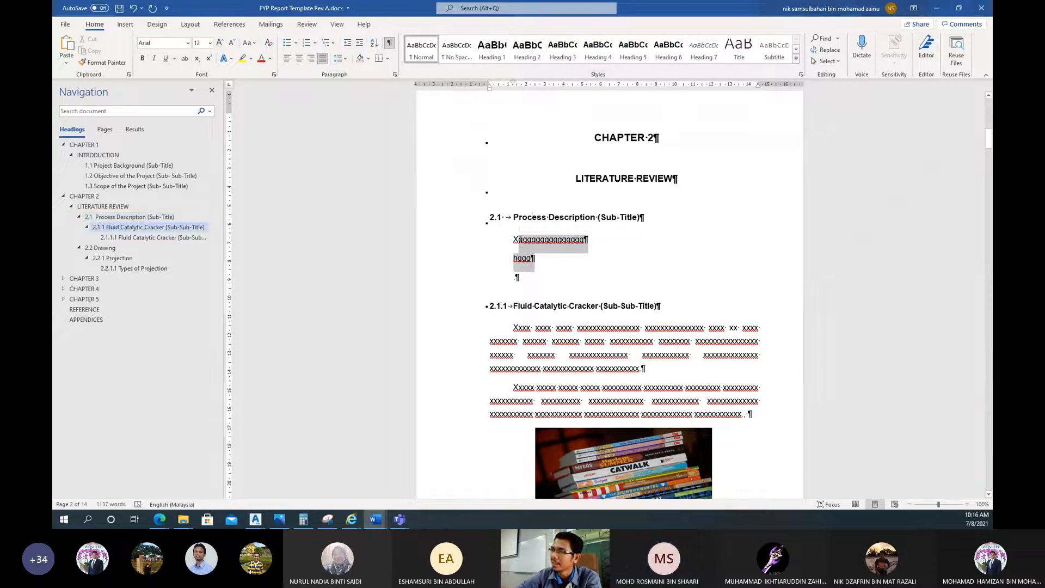
key("Delete")
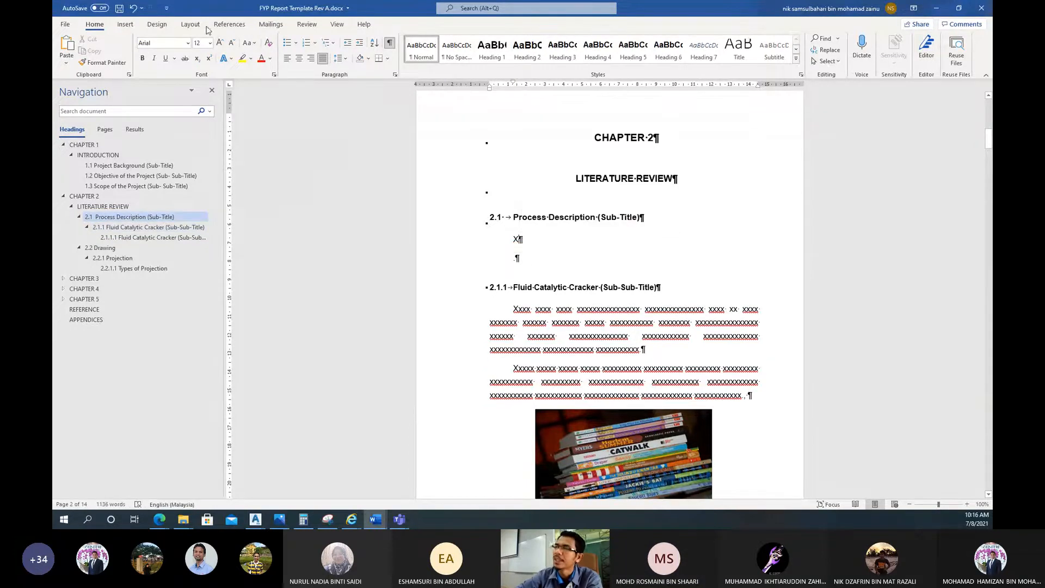
Undo the sample-text edits under 2.1 Process Description back to the original placeholder paragraphs
left_click(134, 9)
left_click(134, 8)
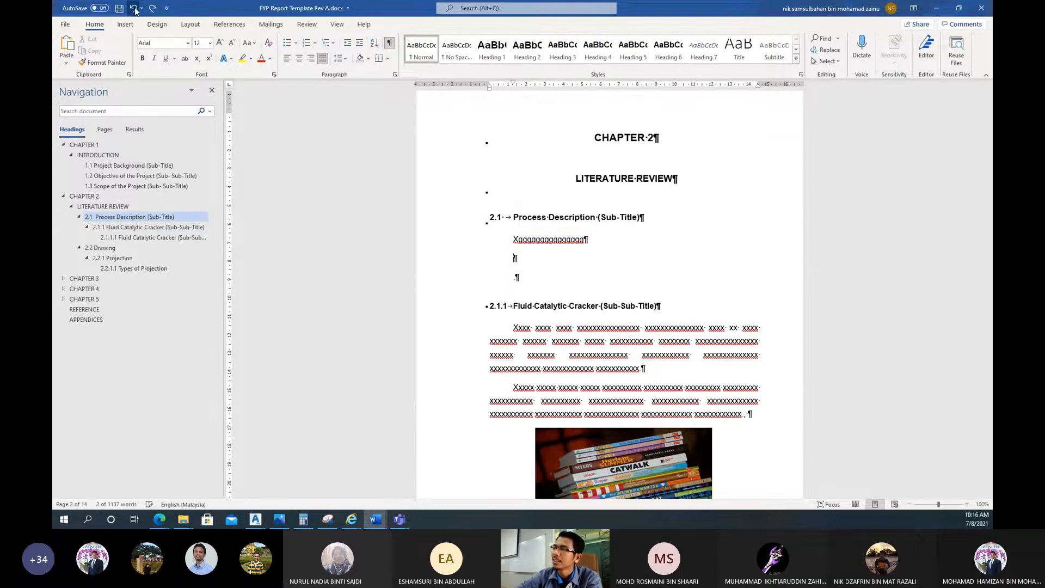
left_click(134, 9)
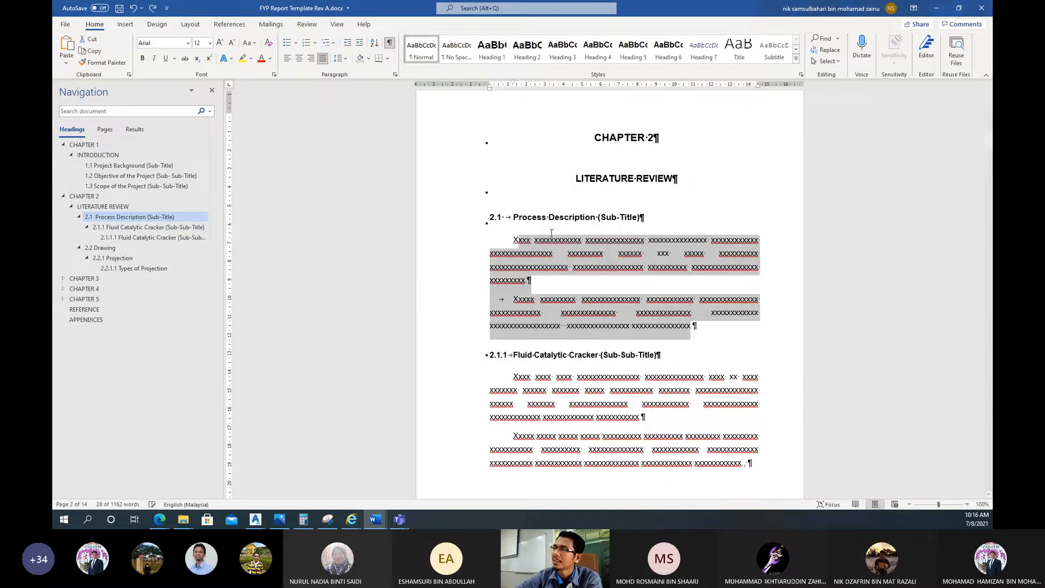
Select both placeholder paragraphs under 2.1 Process Description to check which text is meant for replacement
scroll(593, 320, "up", 3)
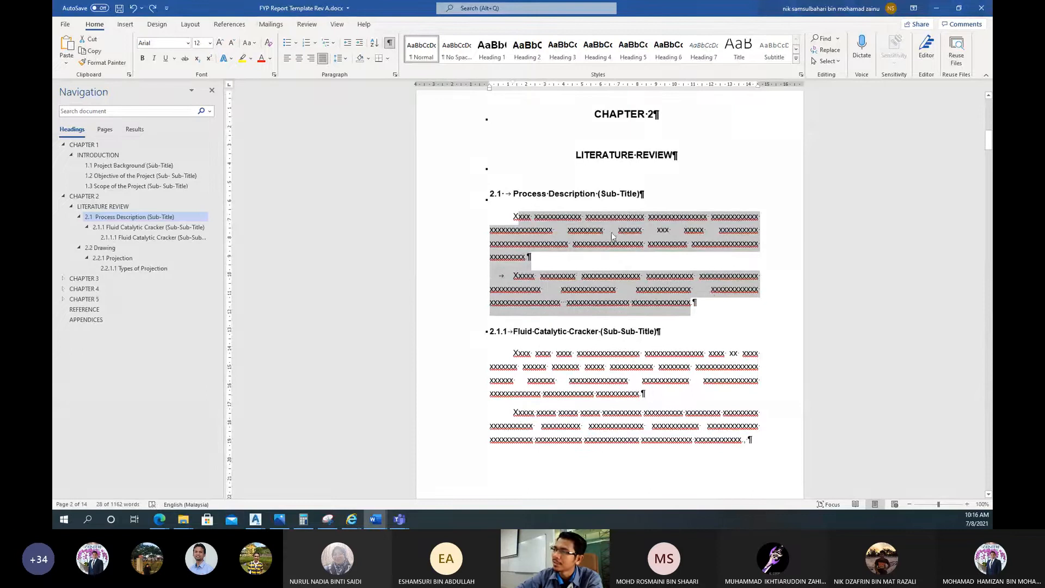
left_click(512, 217)
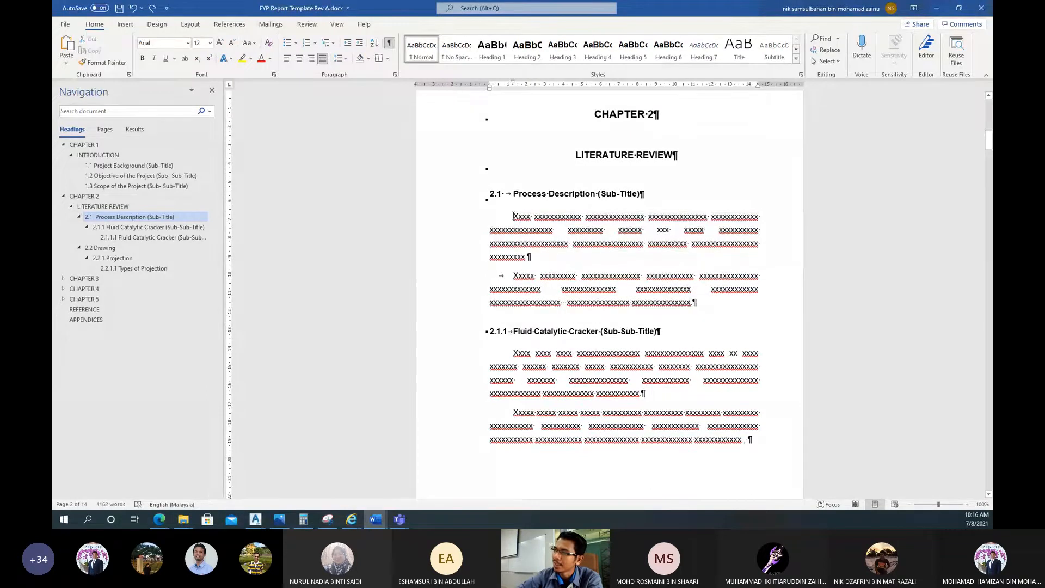
left_click_drag(513, 216, 680, 306)
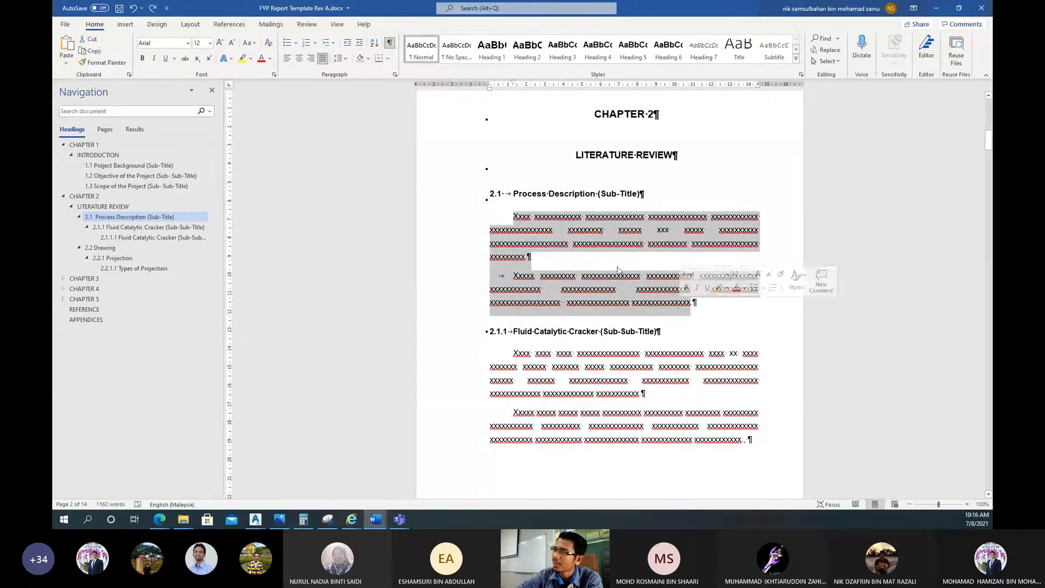
left_click(521, 220)
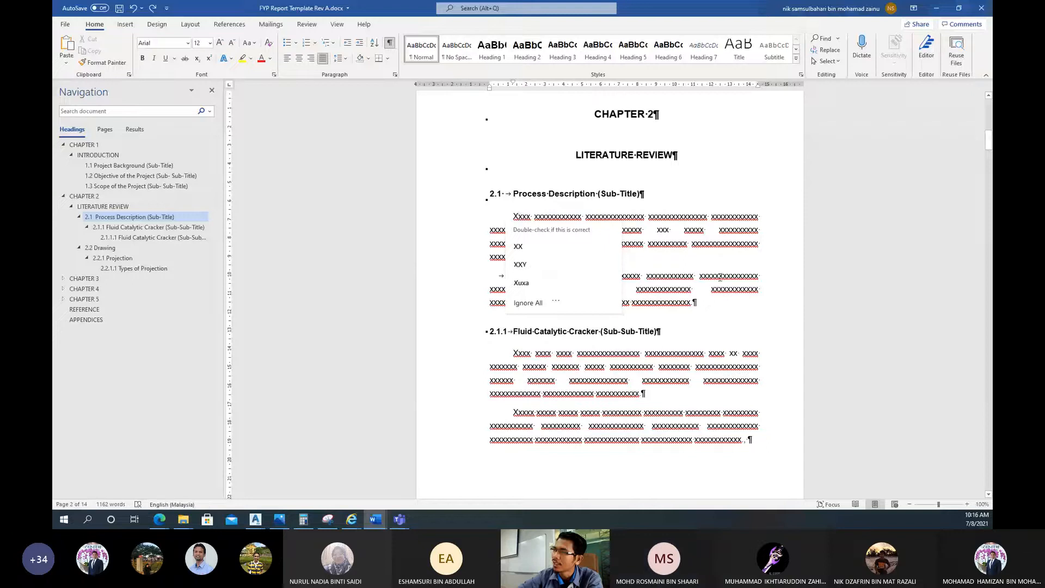
left_click(710, 261)
scroll(710, 261, "down", 1)
scroll(710, 261, "down", 5)
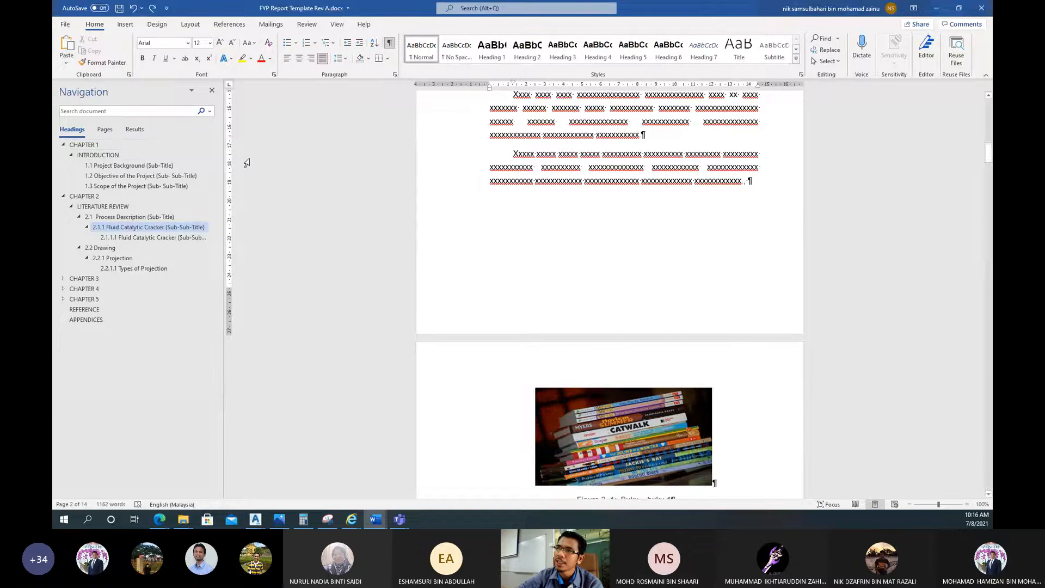
Widen the heading outline and go through CHAPTER 1 to CHAPTER 5 in turn
left_click_drag(223, 167, 265, 167)
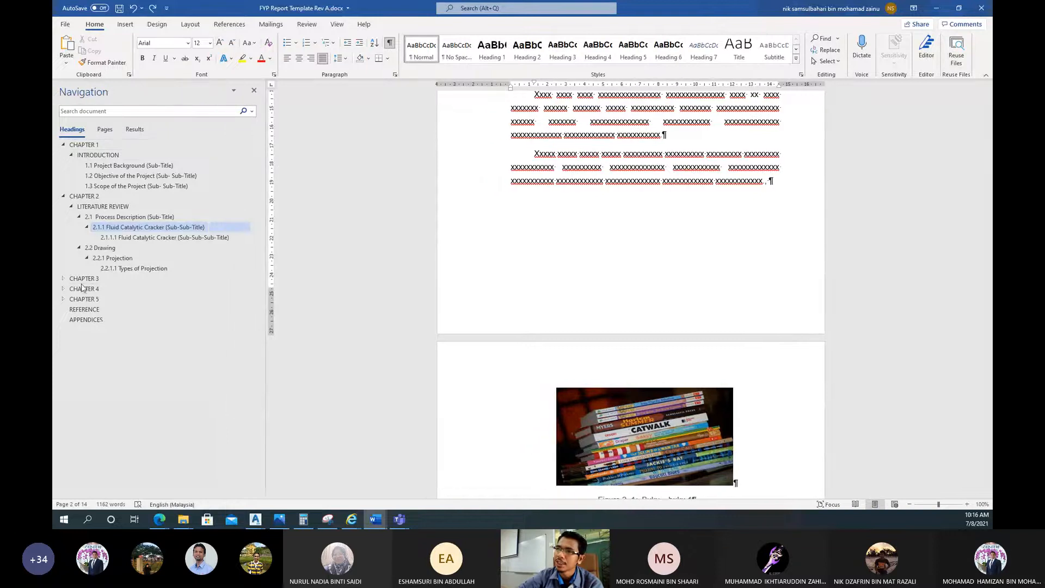
left_click(85, 146)
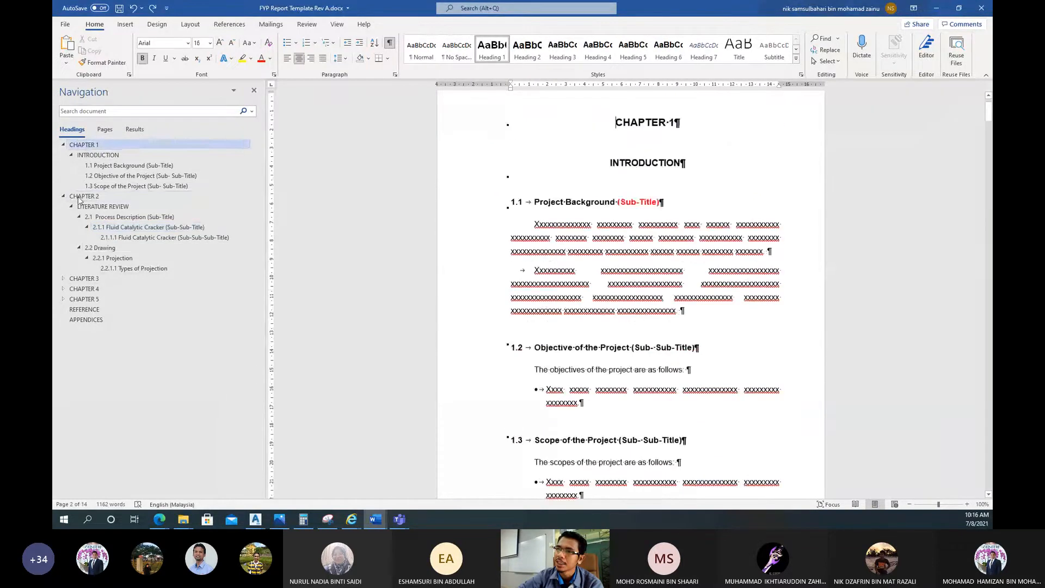
left_click(85, 196)
left_click(84, 278)
left_click(82, 289)
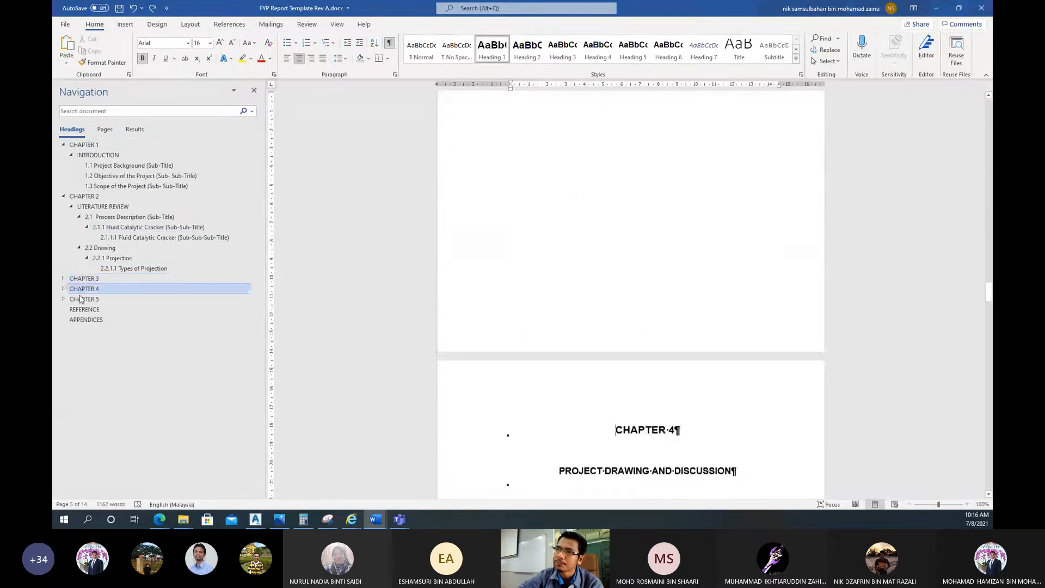
left_click(81, 300)
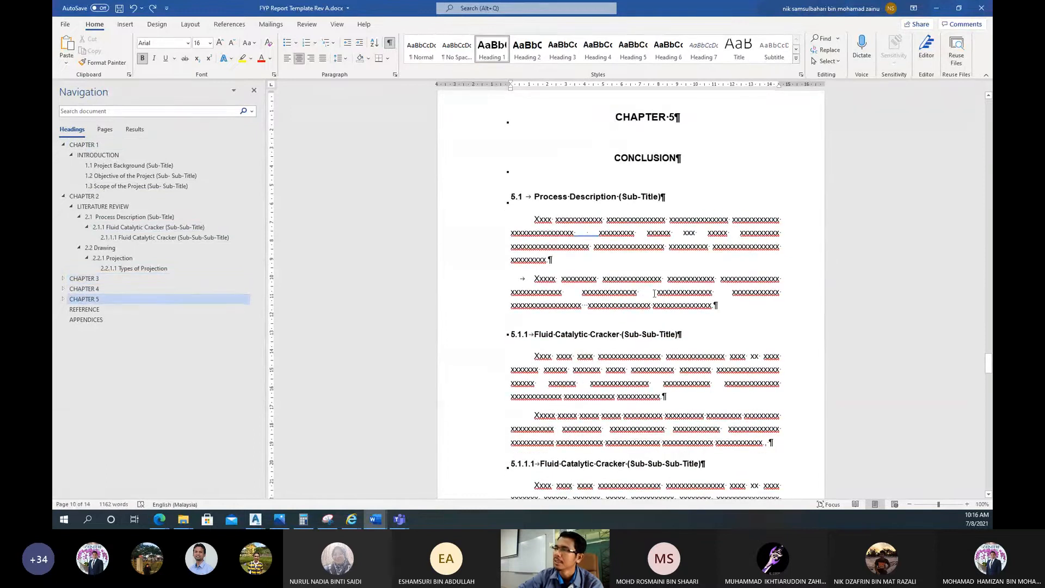
Examine the heading levels and body text of CHAPTER 5, from 5.1.1 Fluid Catalytic Cracker to 5.2.1 Projection
scroll(699, 365, "down", 3)
scroll(699, 366, "down", 2)
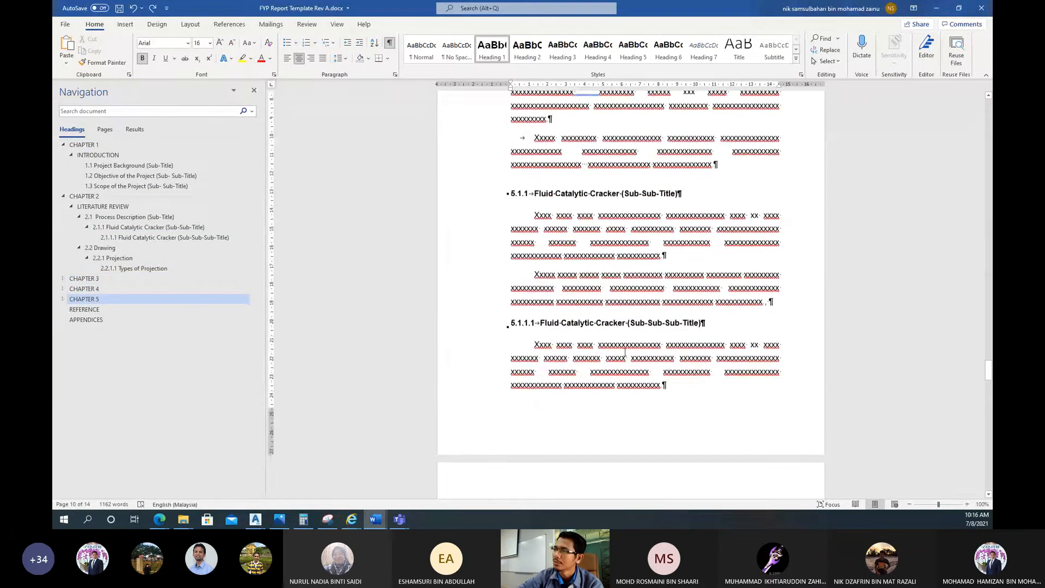
scroll(522, 153, "up", 2)
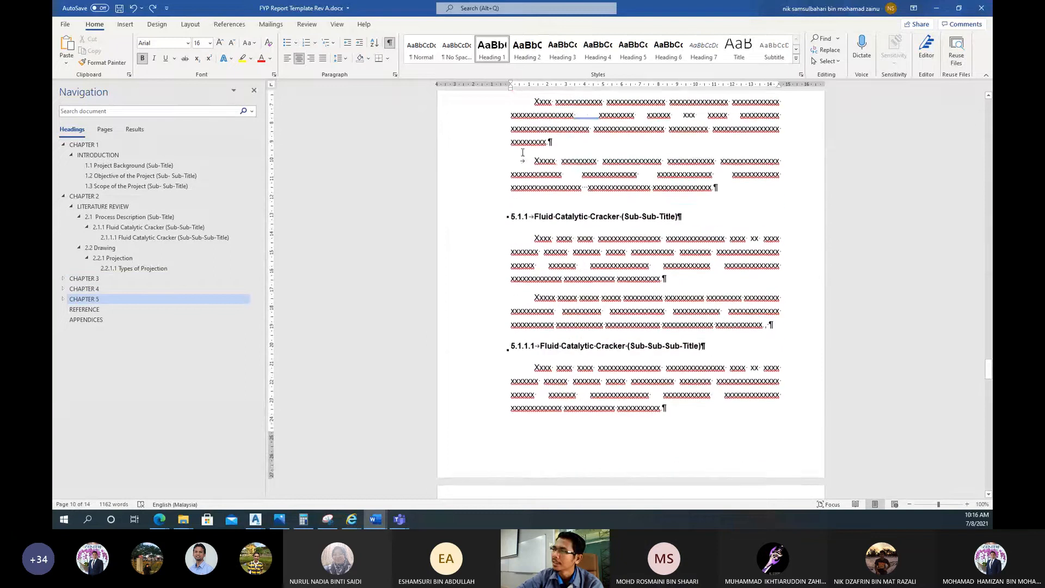
scroll(596, 271, "down", 4)
scroll(596, 271, "down", 5)
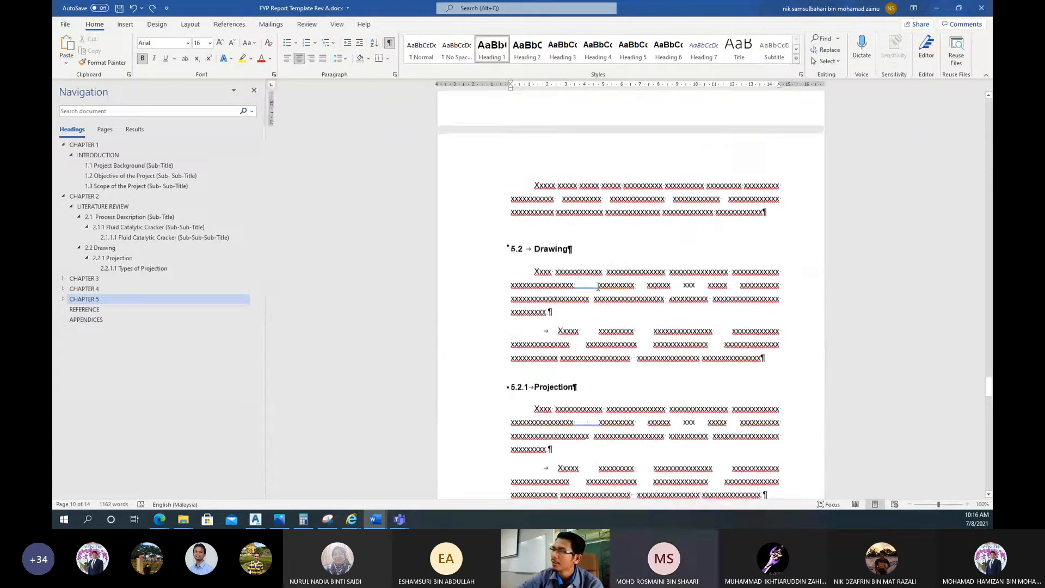
scroll(588, 204, "up", 5)
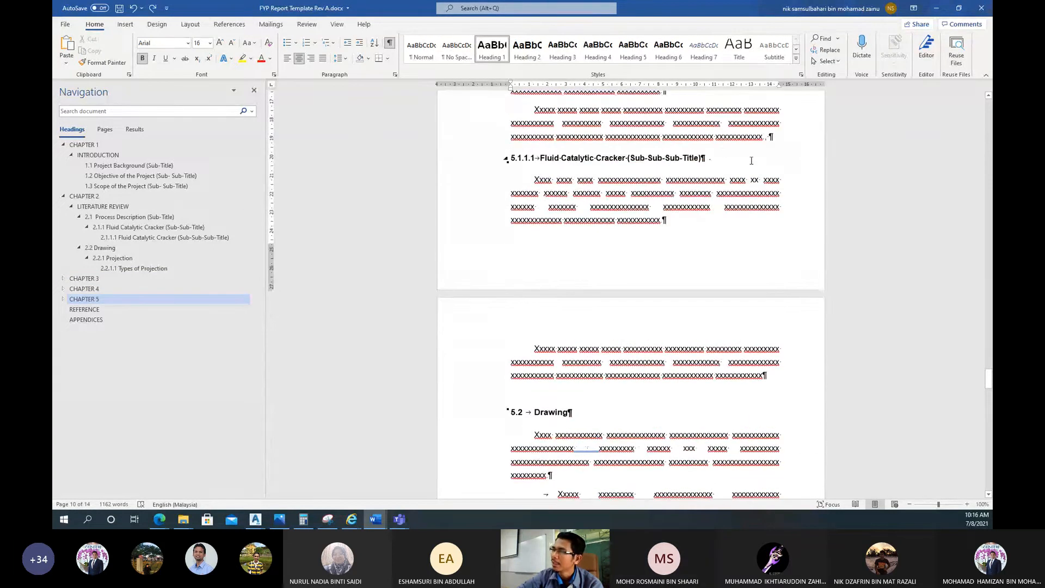
scroll(719, 153, "up", 4)
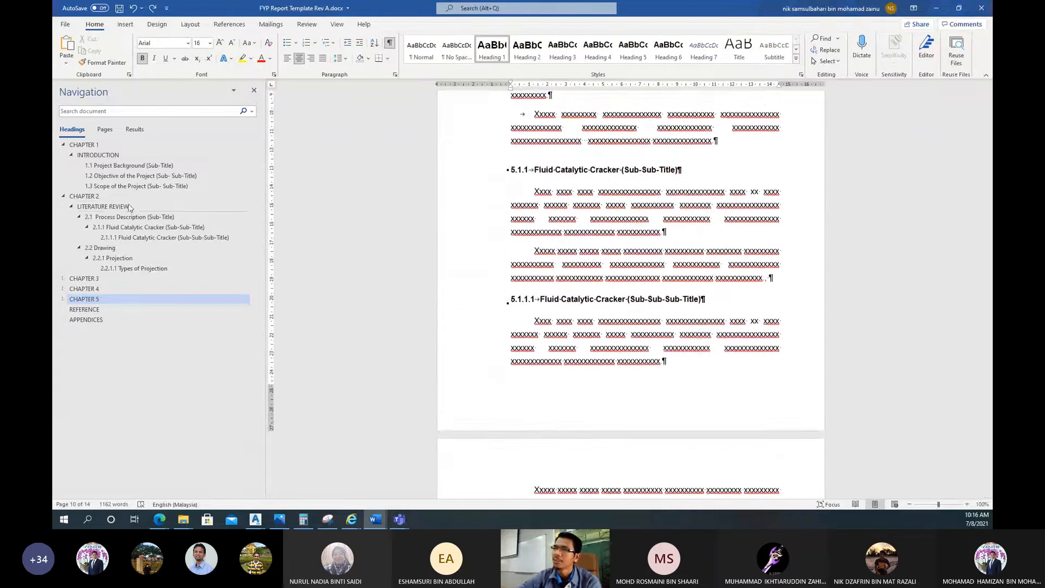
Examine the structure of CHAPTER 2, including its figures and sections 2.2 Drawing, 2.2.1 Projection and 2.2.1.1 Types of Projection
left_click(84, 196)
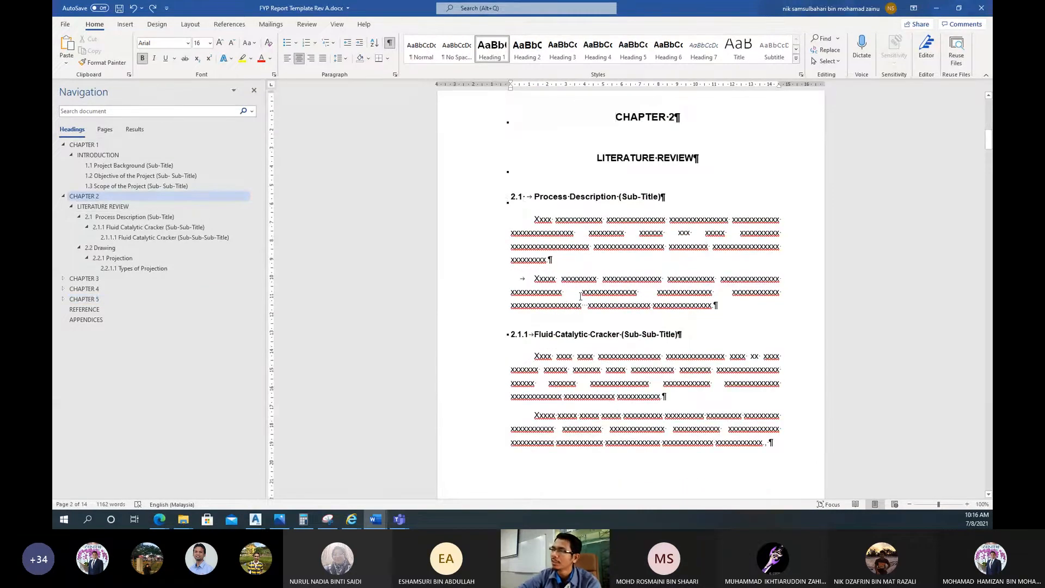
scroll(580, 296, "down", 10)
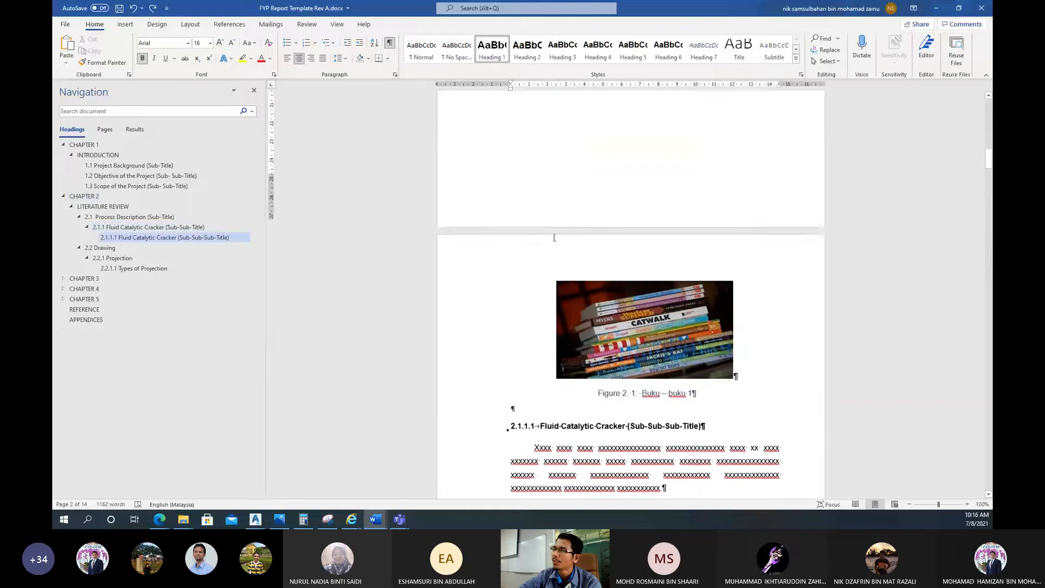
scroll(554, 237, "down", 15)
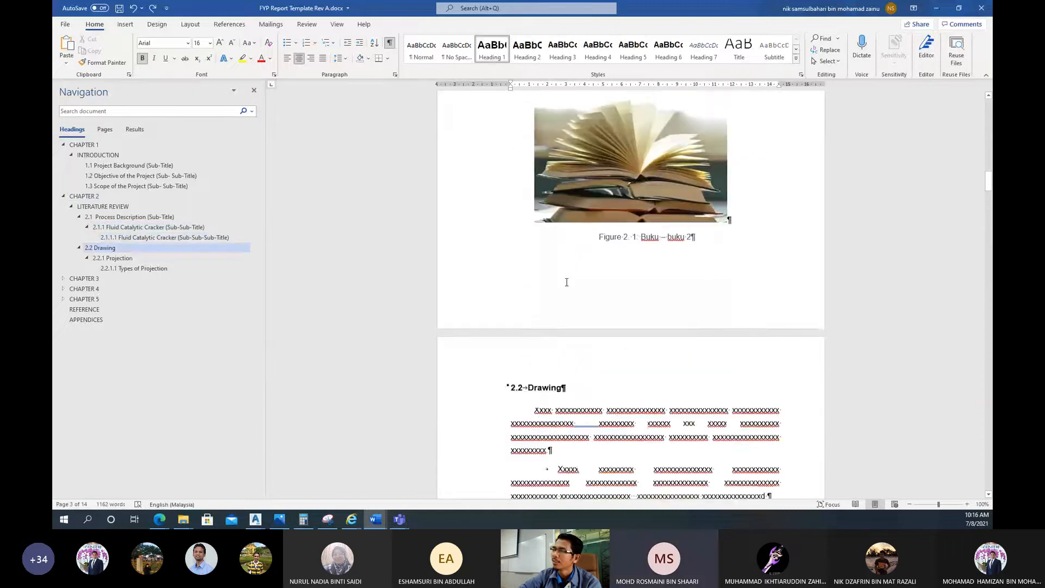
scroll(567, 282, "down", 10)
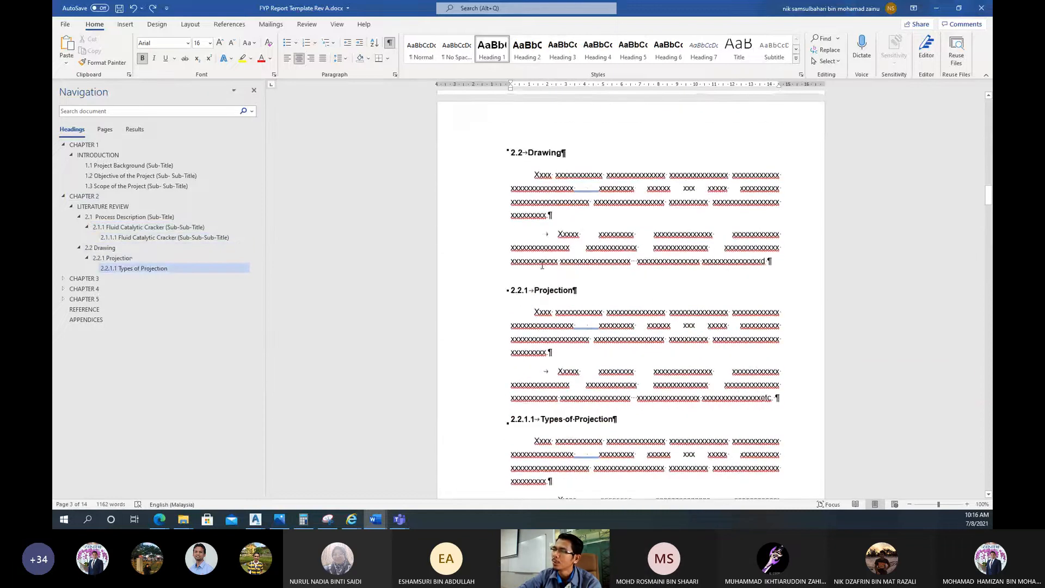
scroll(542, 266, "down", 10)
scroll(539, 269, "up", 10)
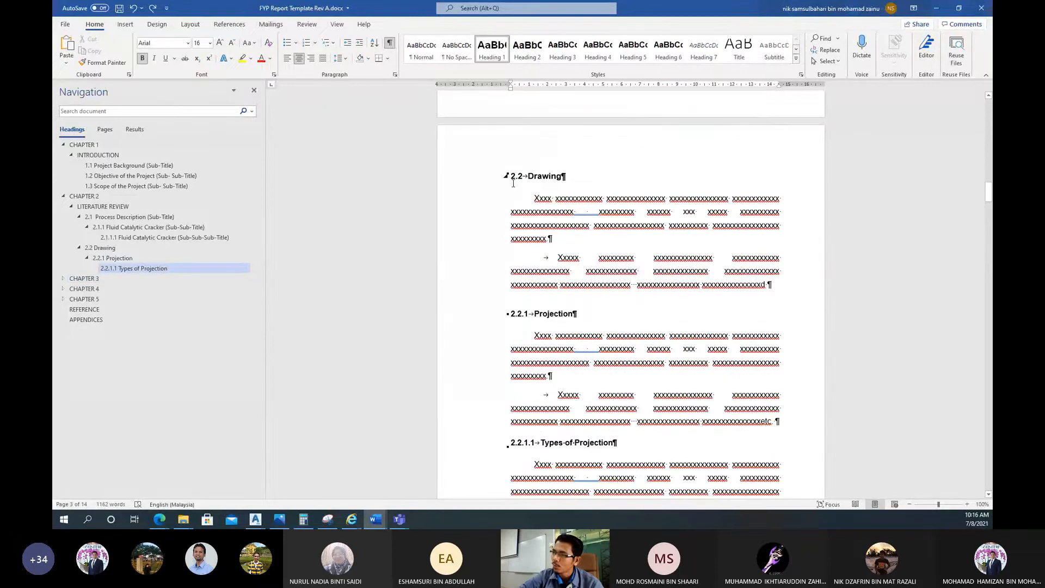
scroll(631, 280, "down", 3)
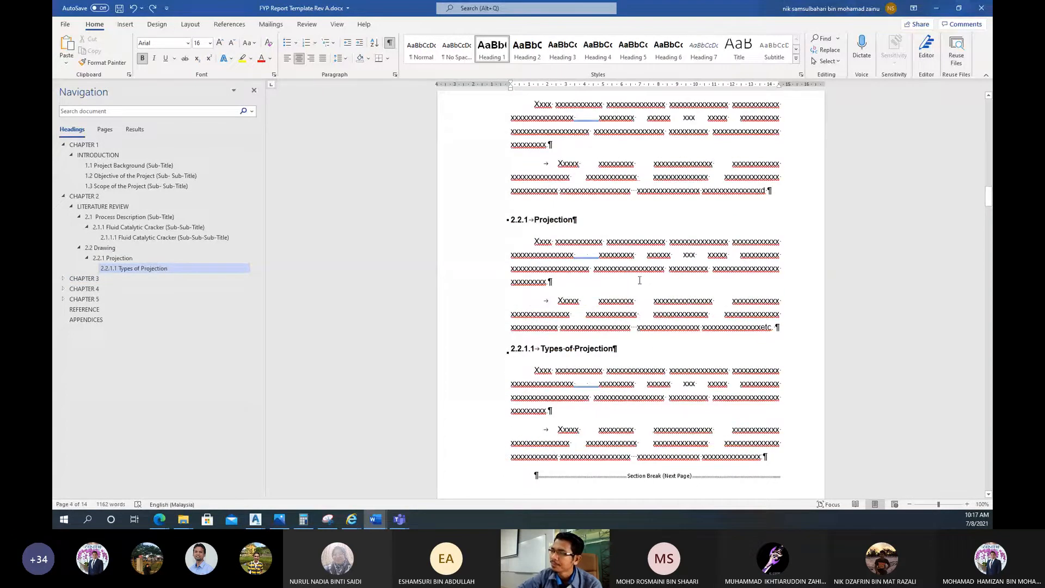
scroll(640, 281, "up", 2)
scroll(640, 281, "up", 1)
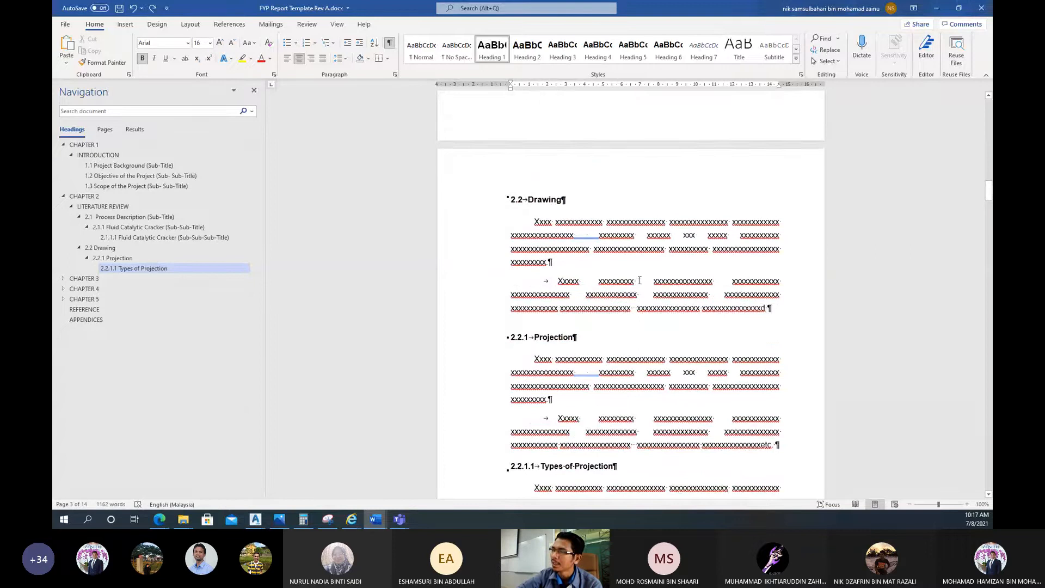
scroll(640, 280, "down", 2)
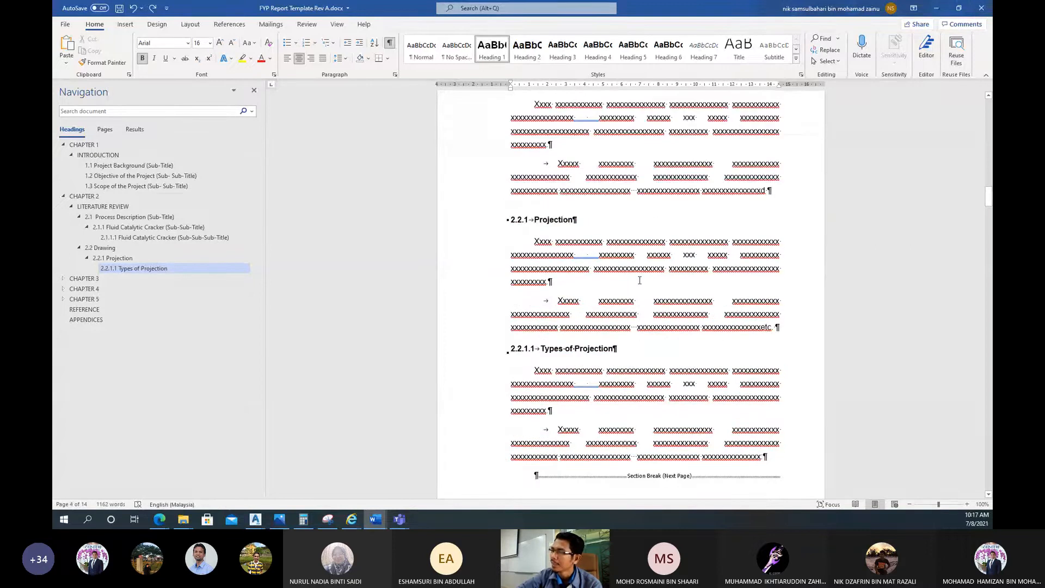
Insert two empty paragraphs after the last body paragraph of 2.2.1.1 Types of Projection
left_click(639, 281)
scroll(640, 280, "down", 2)
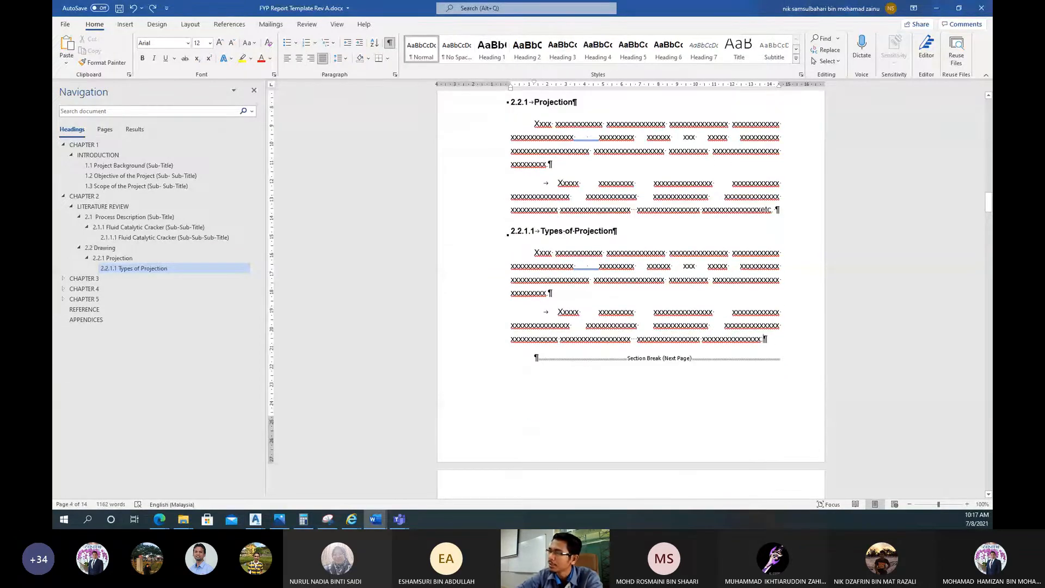
key("Return")
key("Return")
scroll(718, 345, "up", 2)
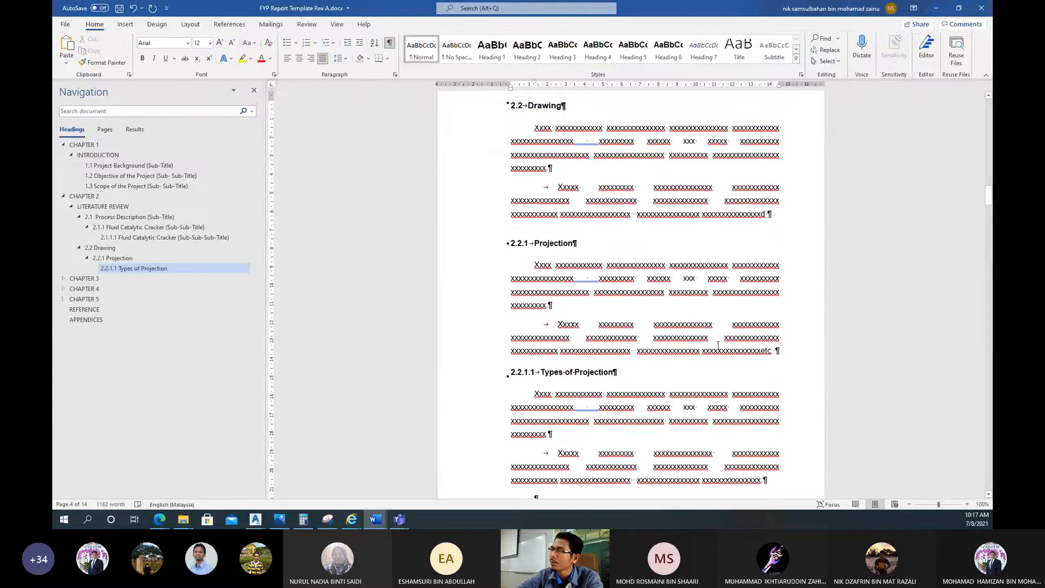
scroll(718, 345, "up", 2)
scroll(718, 345, "down", 2)
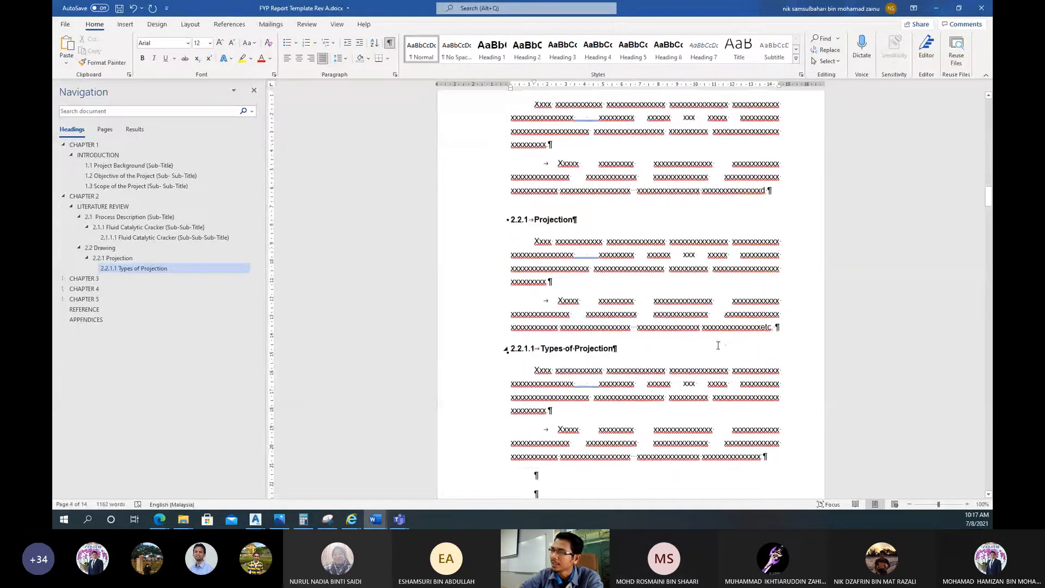
Examine the heading numbering from 2.2 Drawing through 2.2.1 Projection to 2.2.1.1 Types of Projection, and the empty paragraphs before the section break
scroll(718, 345, "up", 2)
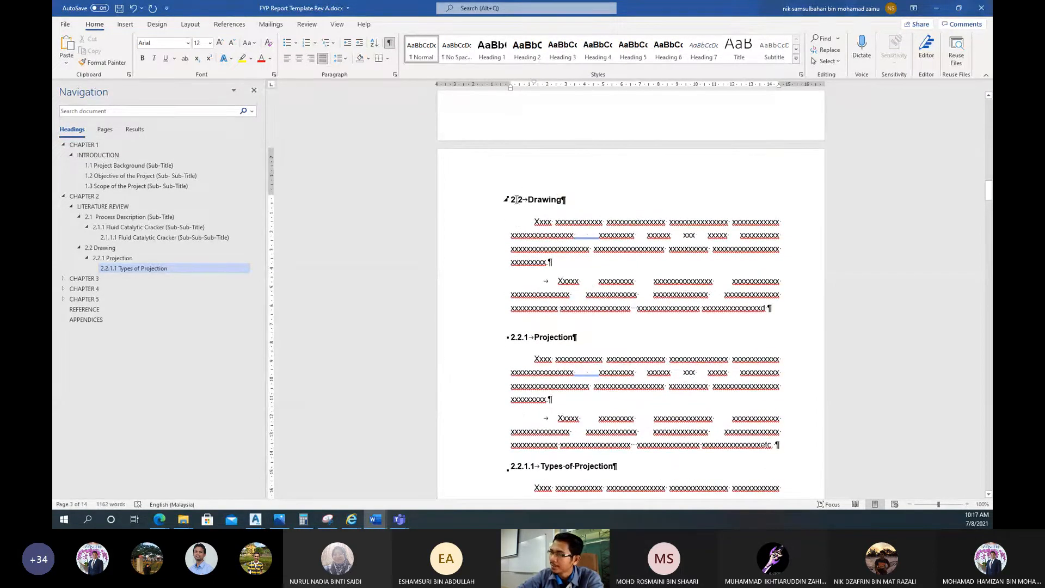
scroll(637, 306, "down", 2)
scroll(613, 264, "up", 2)
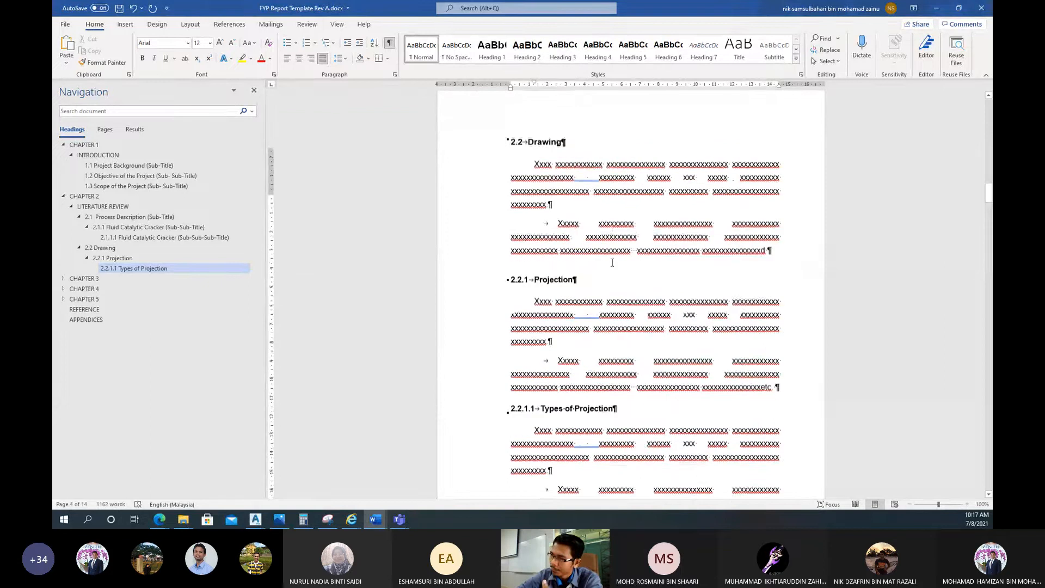
scroll(613, 263, "down", 4)
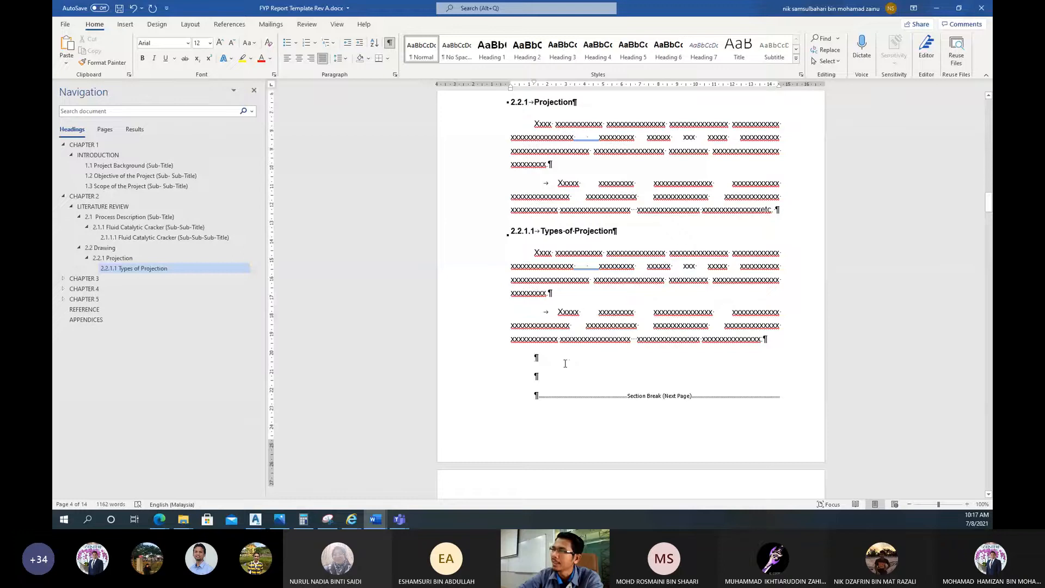
scroll(564, 364, "up", 4)
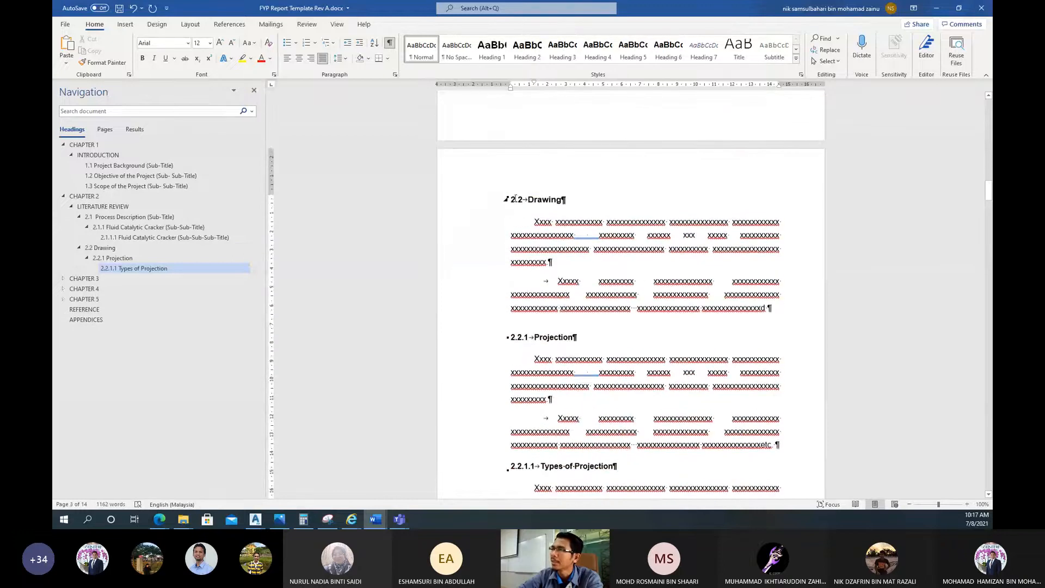
left_click(517, 199)
left_click(520, 336)
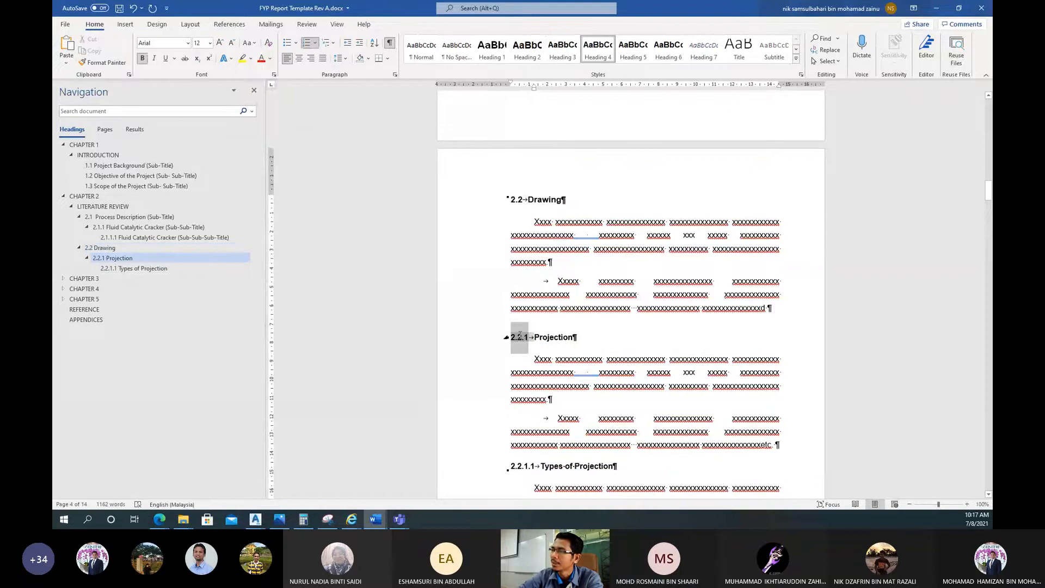
scroll(547, 210, "down", 7)
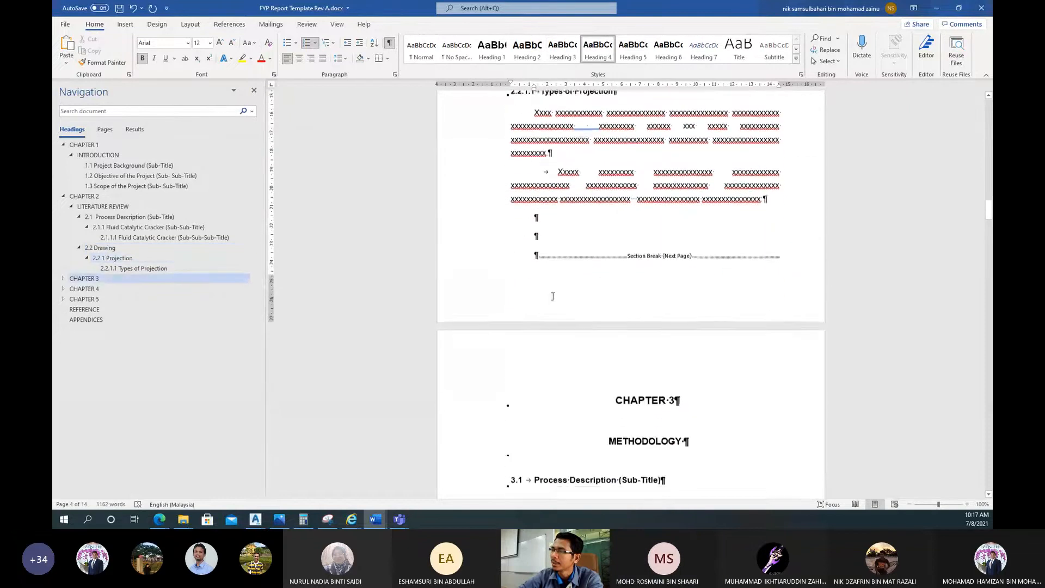
scroll(546, 229, "up", 7)
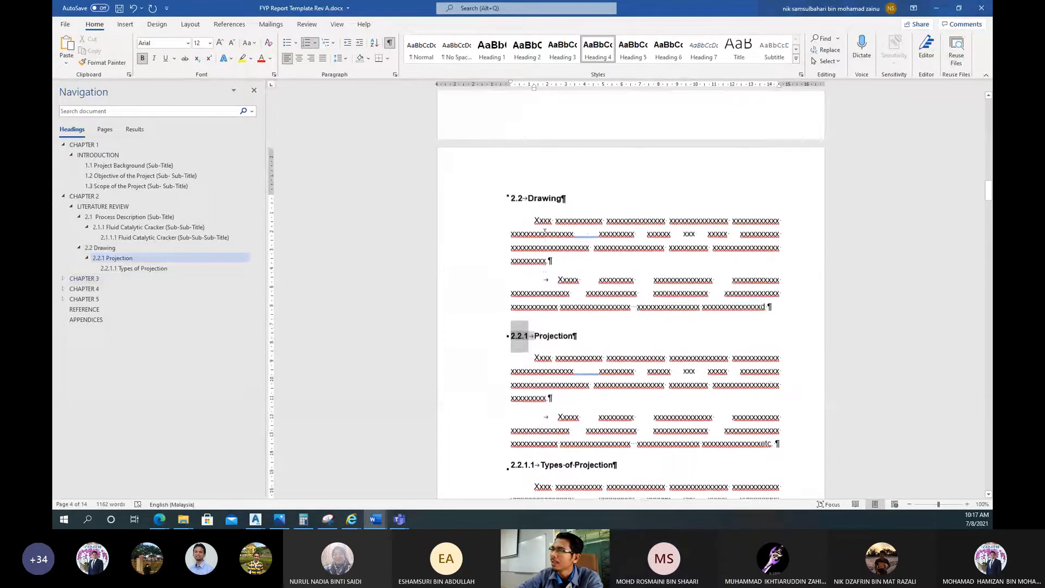
scroll(555, 277, "down", 4)
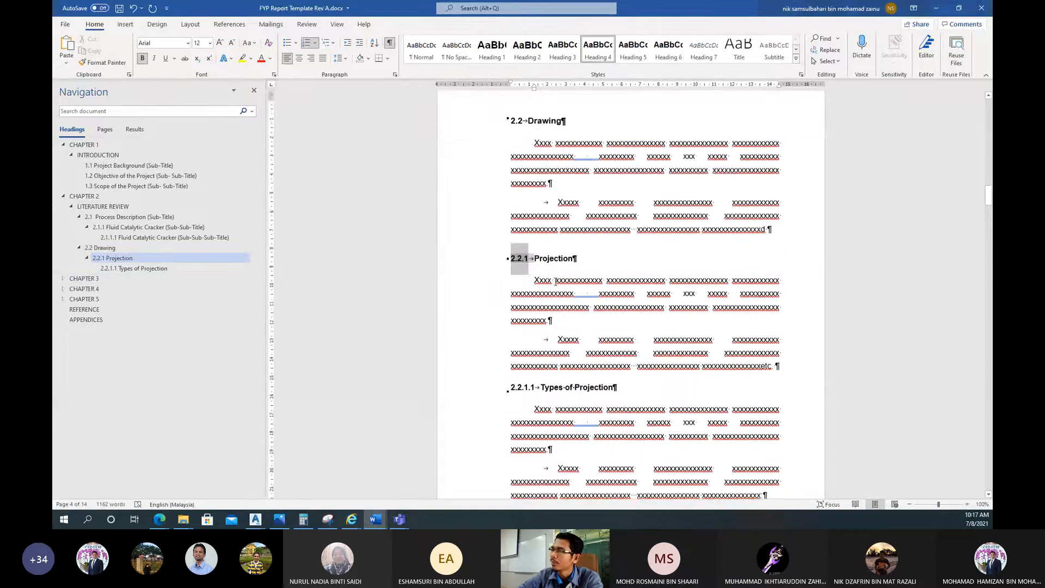
left_click(536, 381)
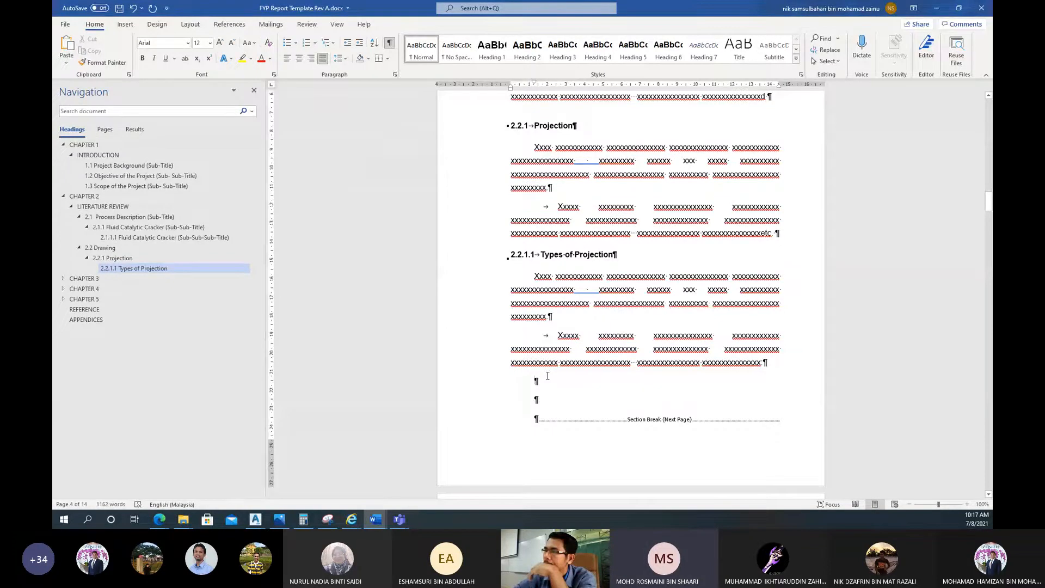
scroll(548, 375, "up", 1)
scroll(548, 339, "up", 1)
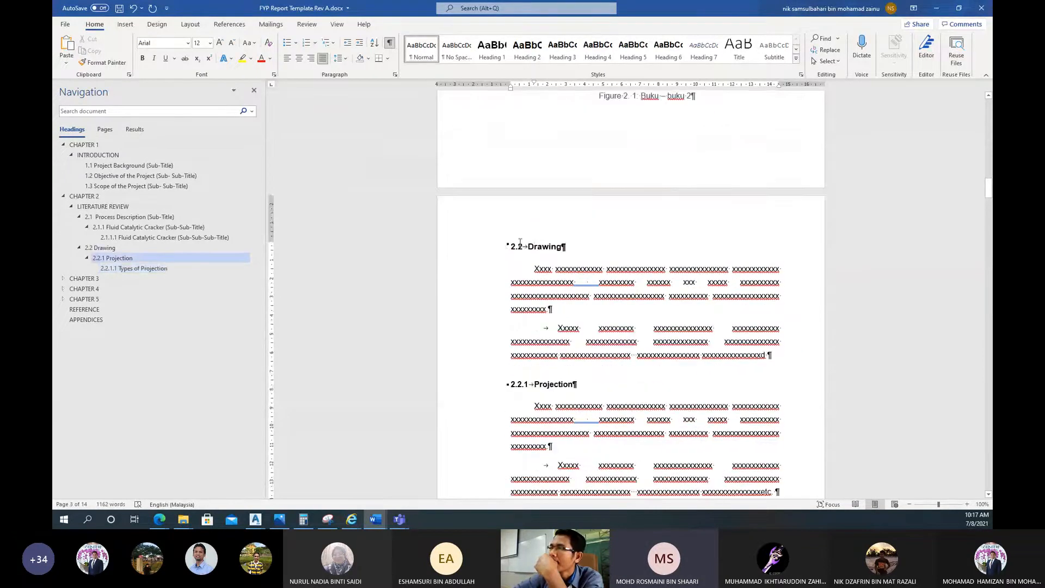
left_click(545, 245)
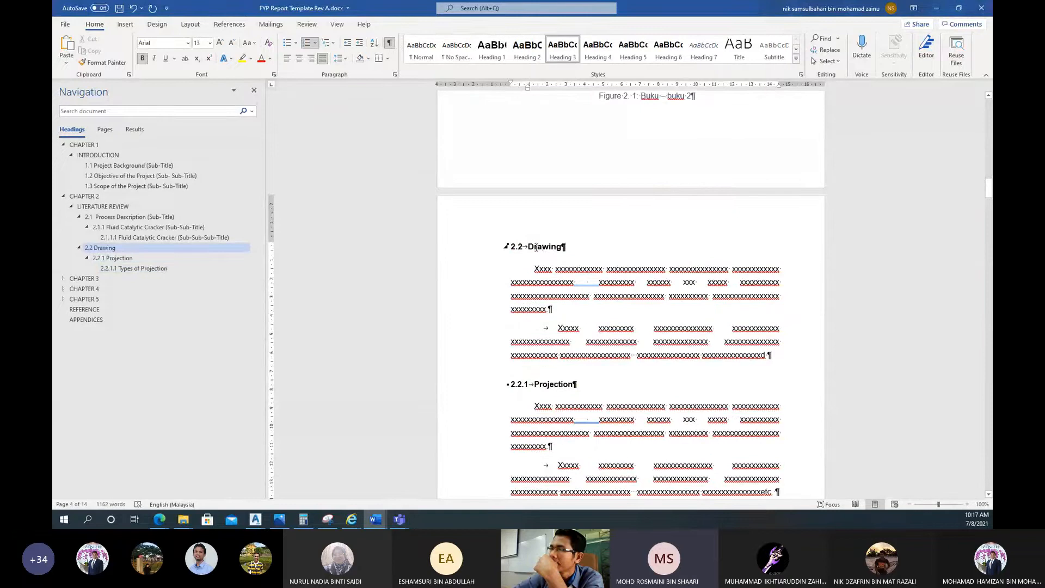
left_click_drag(513, 240, 573, 242)
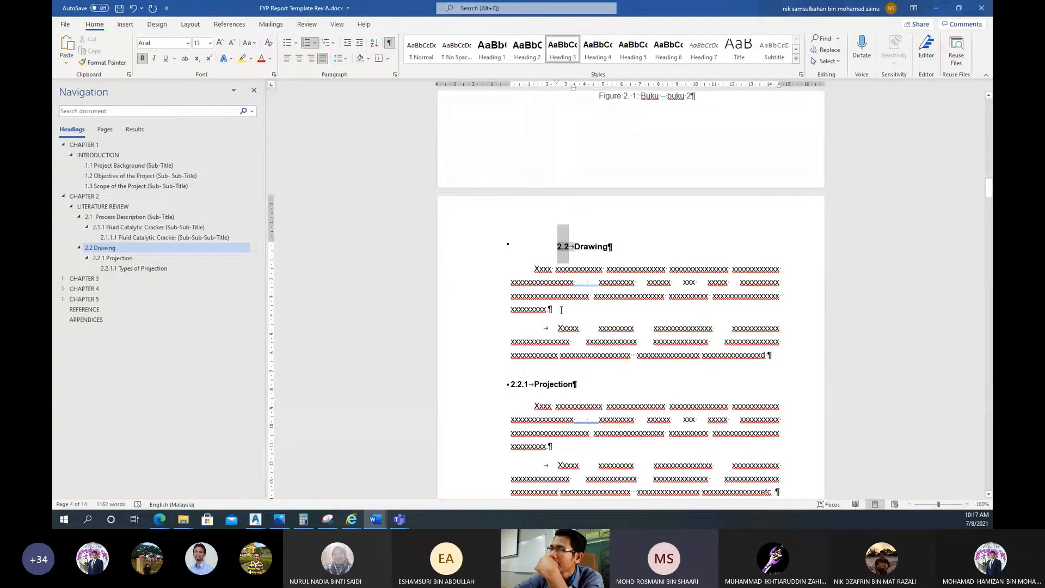
left_click(133, 9)
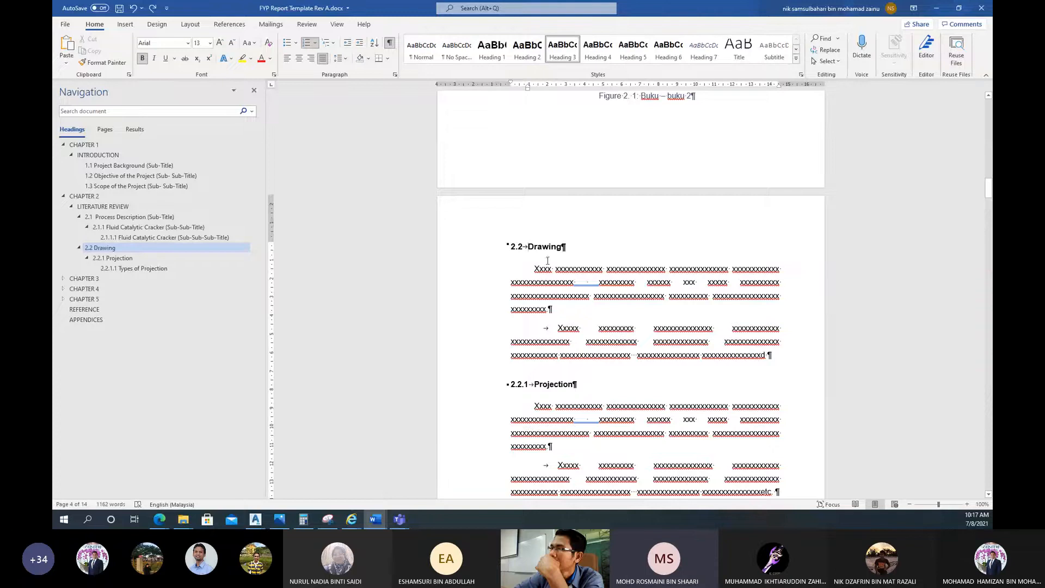
Copy the whole 2.2 Drawing section with its Projection and Types of Projection subsections into the empty paragraph before the section break
mouse_move(548, 260)
left_mouse_down()
mouse_move(648, 496)
mouse_move(651, 471)
left_mouse_up()
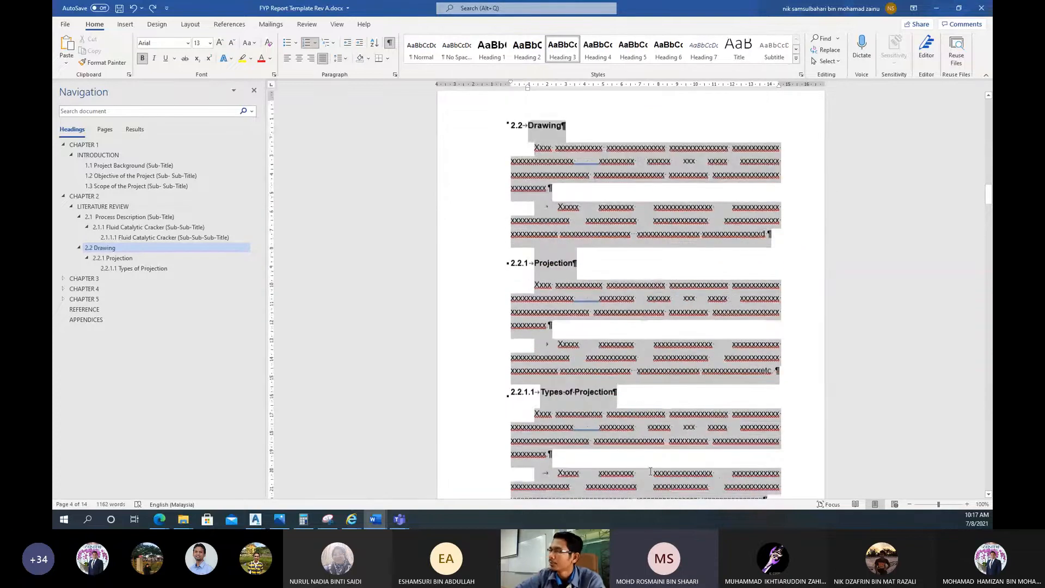
scroll(606, 341, "up", 2)
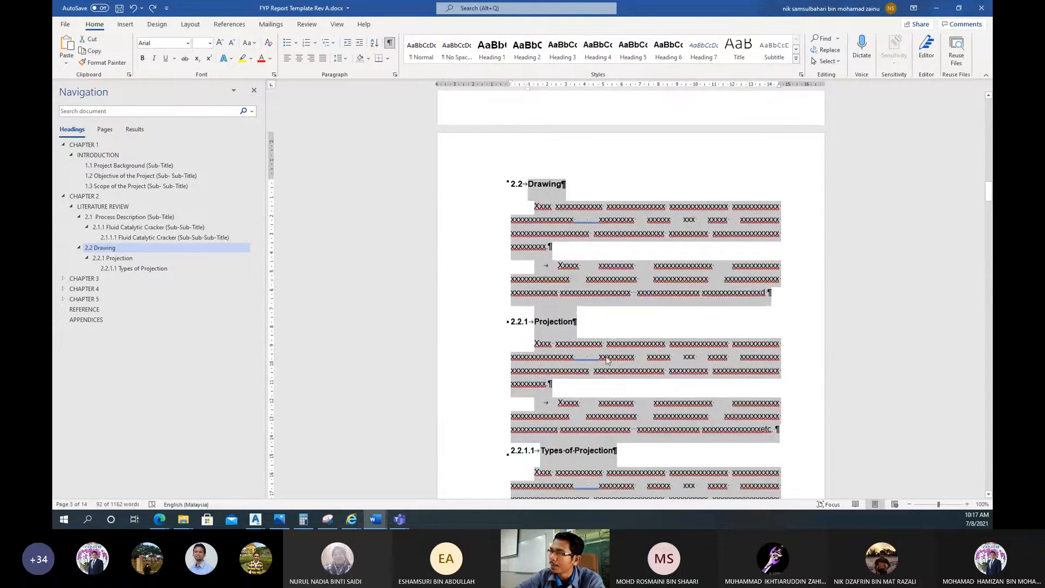
scroll(625, 391, "down", 5)
left_click(536, 333)
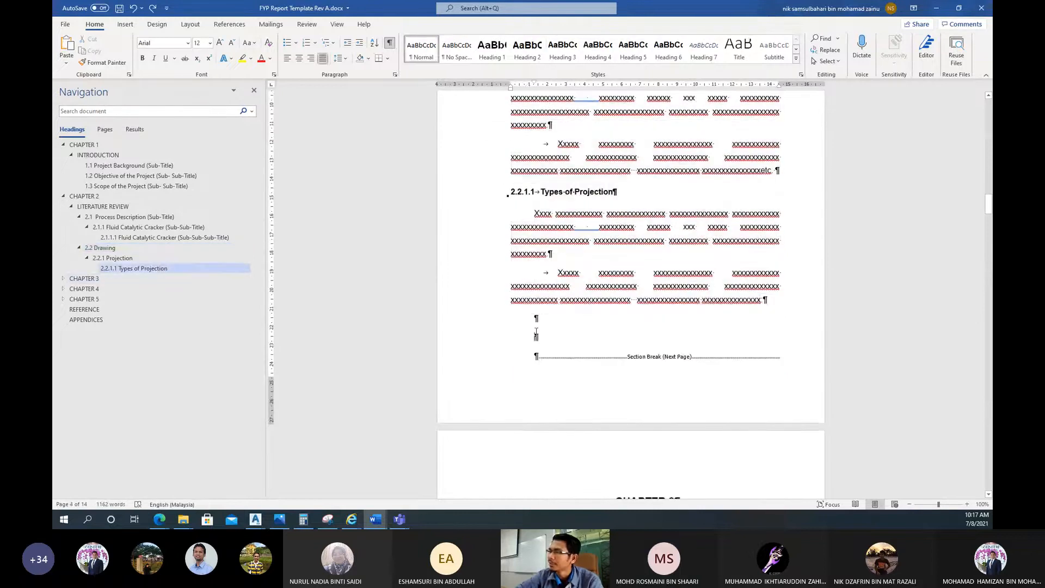
key("Delete")
key("Delete")
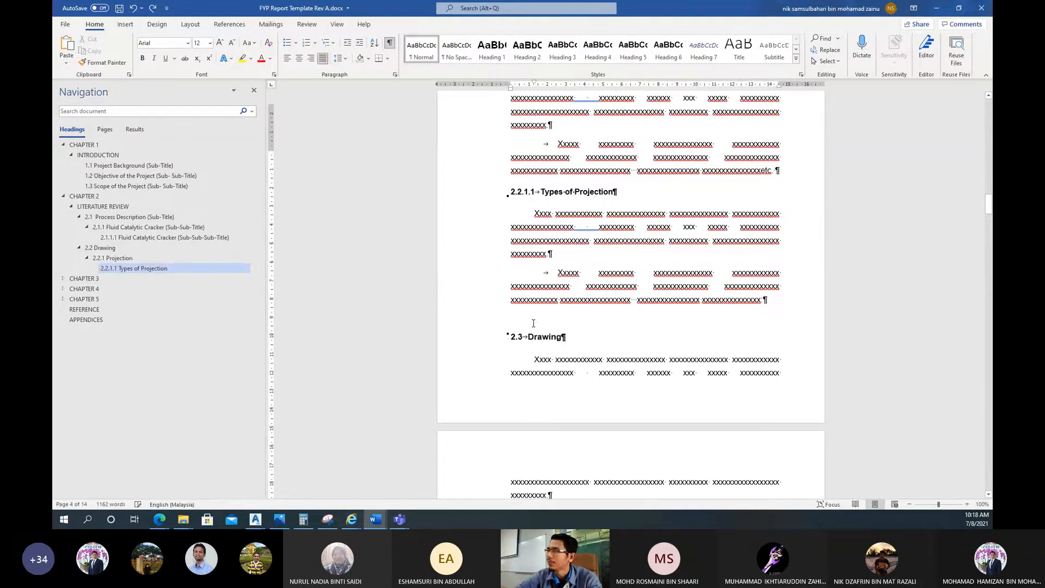
key("ctrl+v")
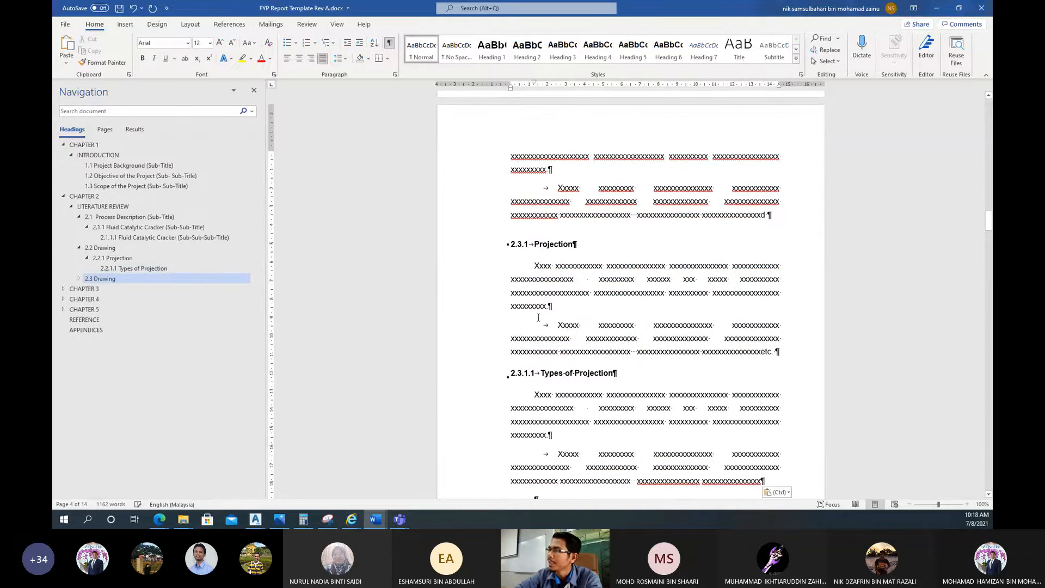
Compare the pasted 2.3 Drawing section and its subsections 2.3.1 and 2.3.1.1 with the original 2.2 Drawing section
scroll(538, 317, "down", 3)
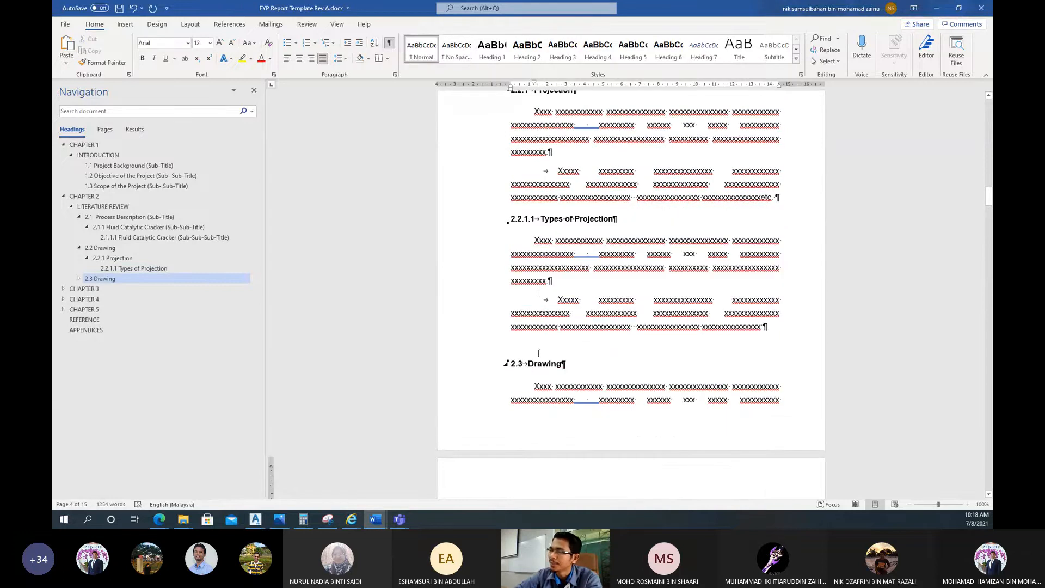
left_click(538, 351)
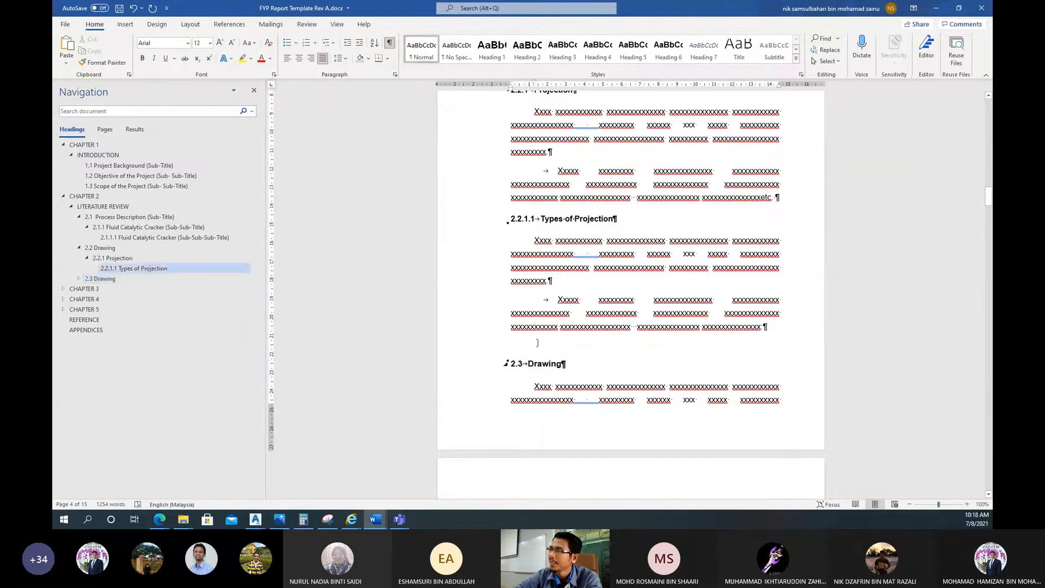
scroll(538, 343, "up", 4)
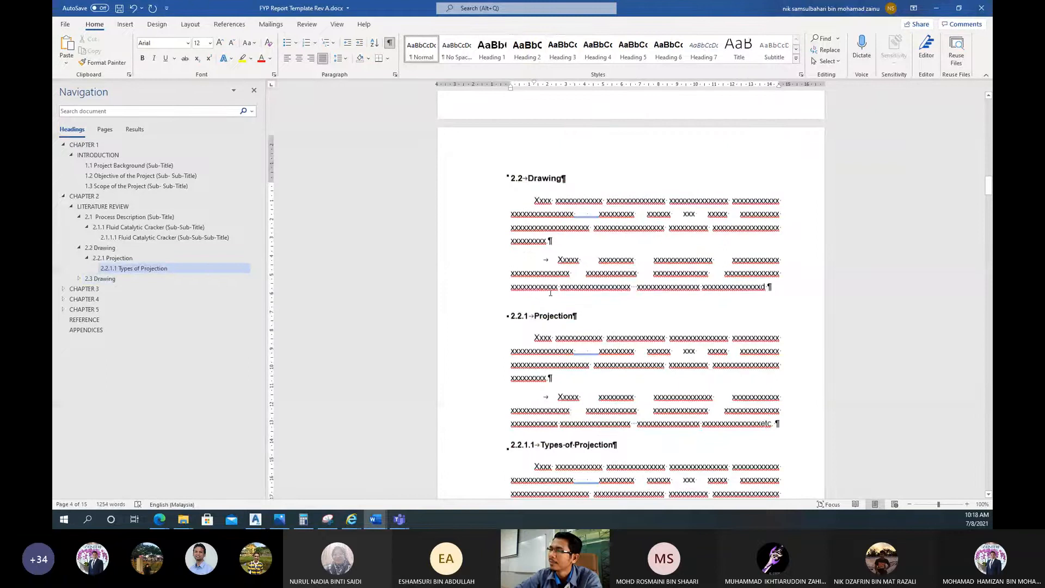
scroll(551, 293, "down", 9)
left_click(540, 309)
scroll(540, 321, "down", 2)
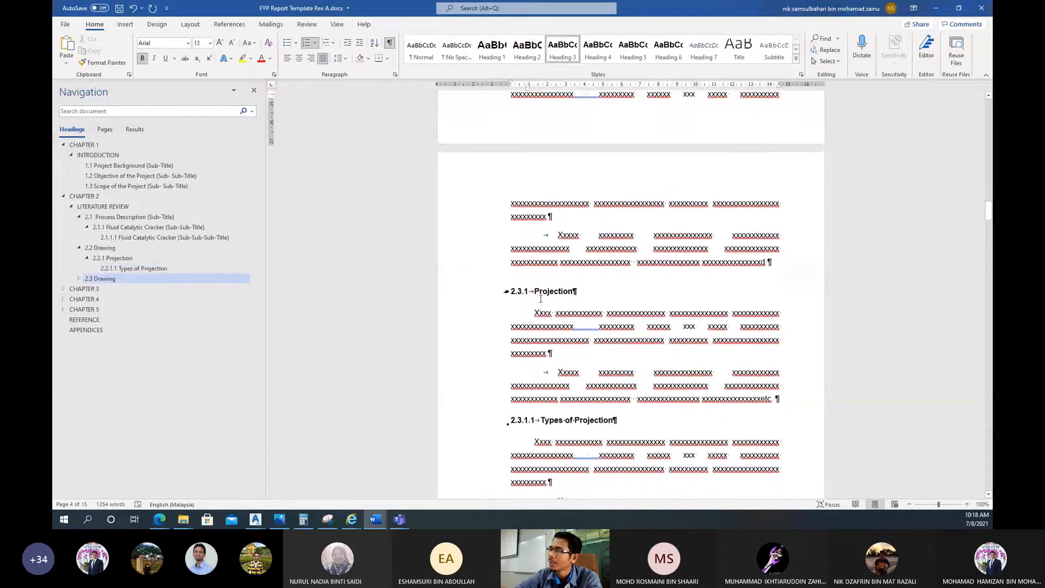
scroll(540, 342, "down", 3)
scroll(541, 343, "up", 3)
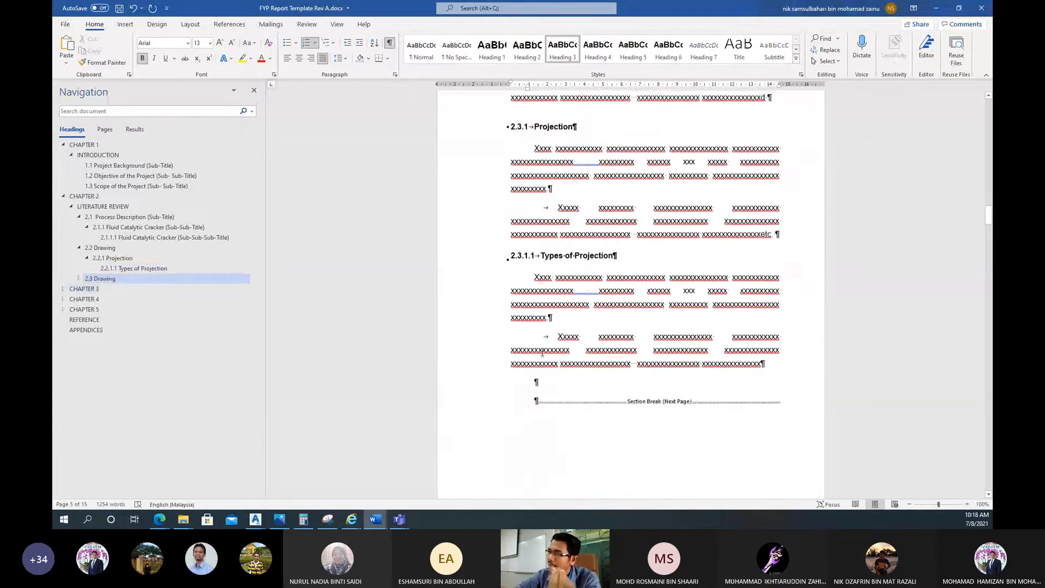
scroll(540, 331, "up", 7)
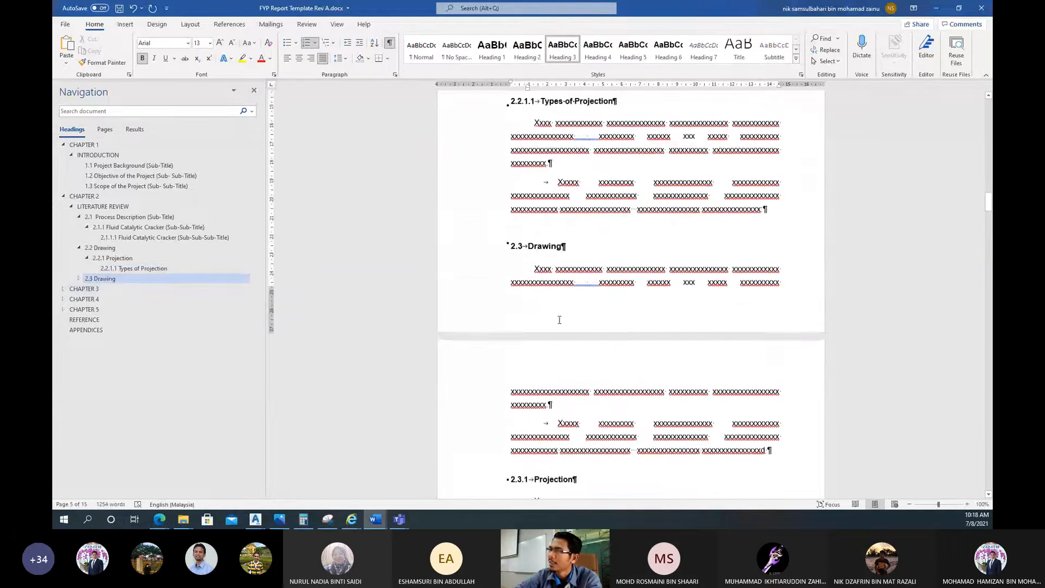
scroll(560, 315, "up", 1)
Delete the trailing space at the end of the last body paragraph of 2.2.1.1 Types of Projection
left_click(775, 328)
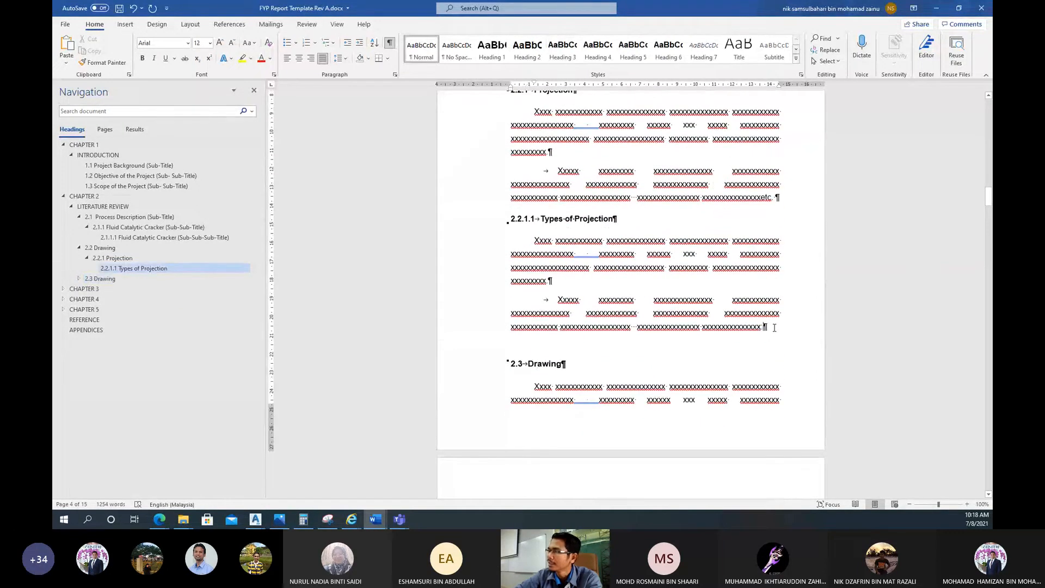
key("BackSpace")
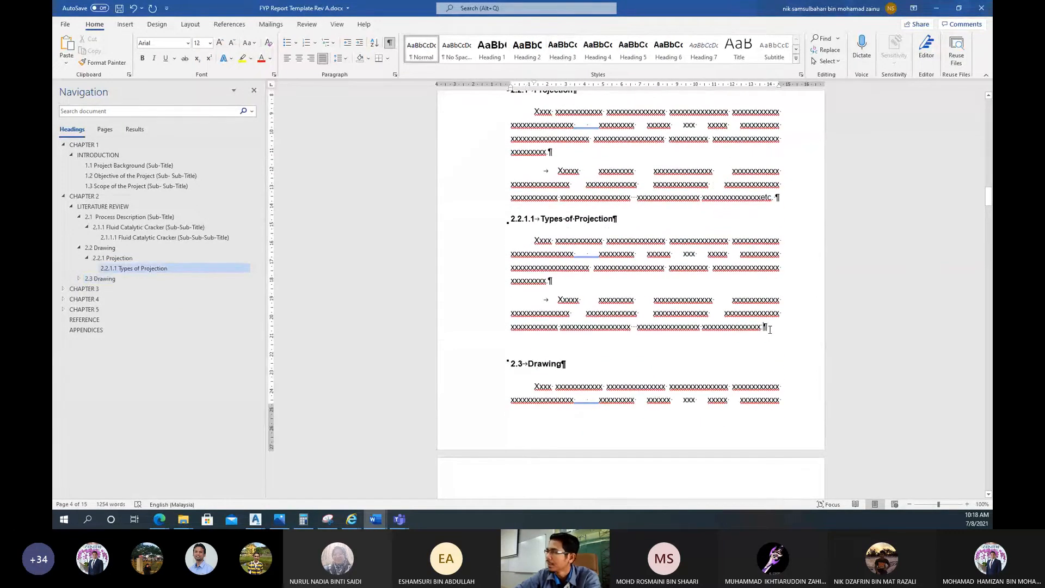
left_click(531, 348)
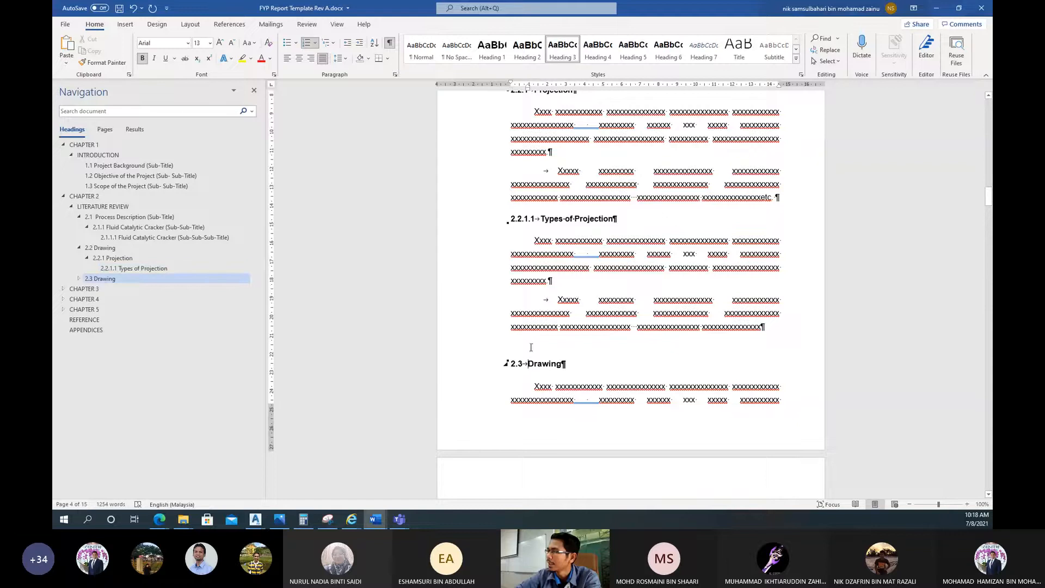
Duplicate the 2.3 Drawing section with its subsections into the empty paragraph after 2.3.1.1 Types of Projection, and check the pasted copy
scroll(650, 236, "up", 10)
scroll(604, 307, "up", 20)
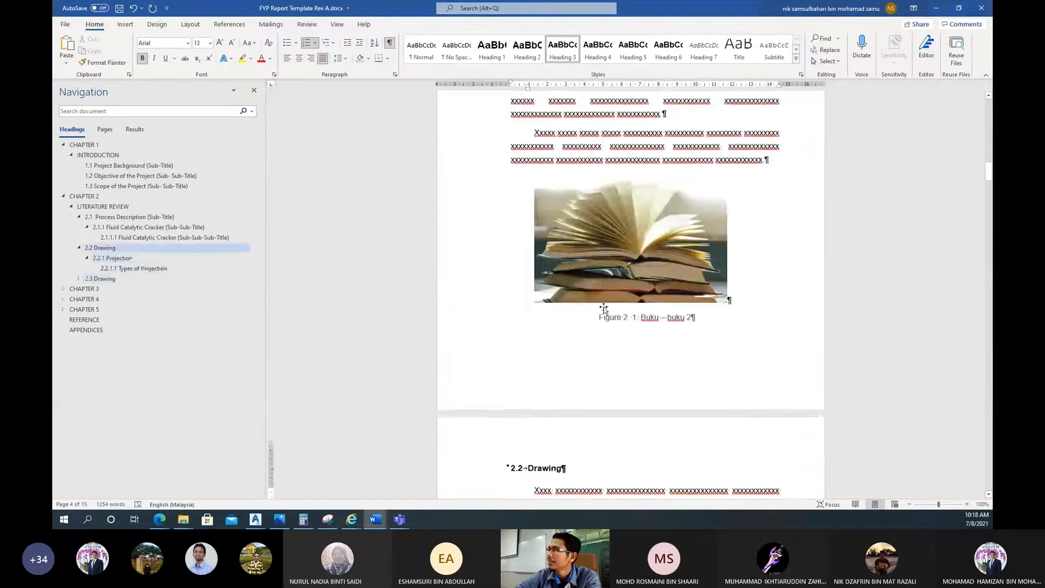
scroll(604, 308, "up", 16)
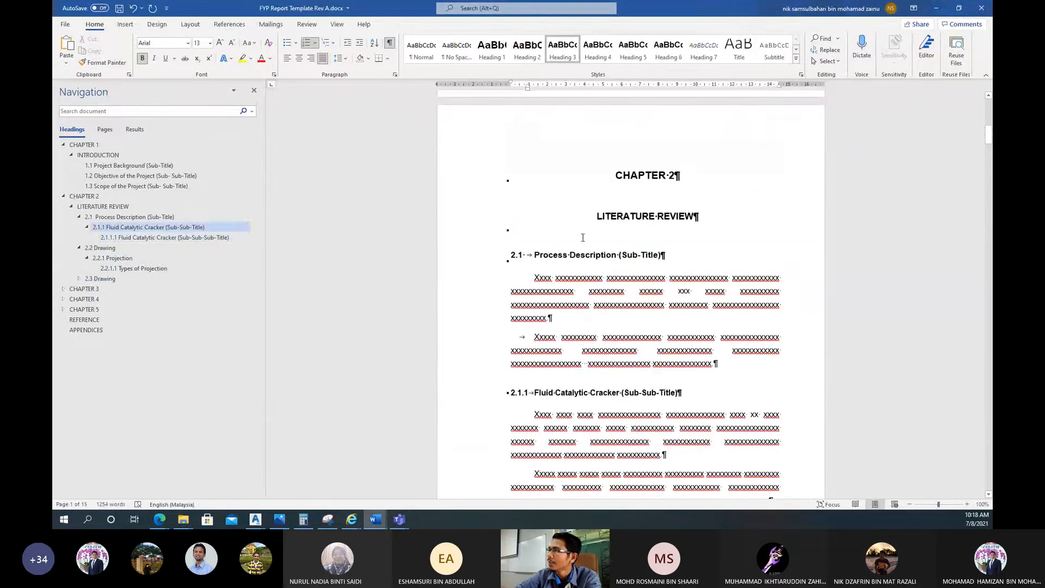
scroll(576, 269, "down", 20)
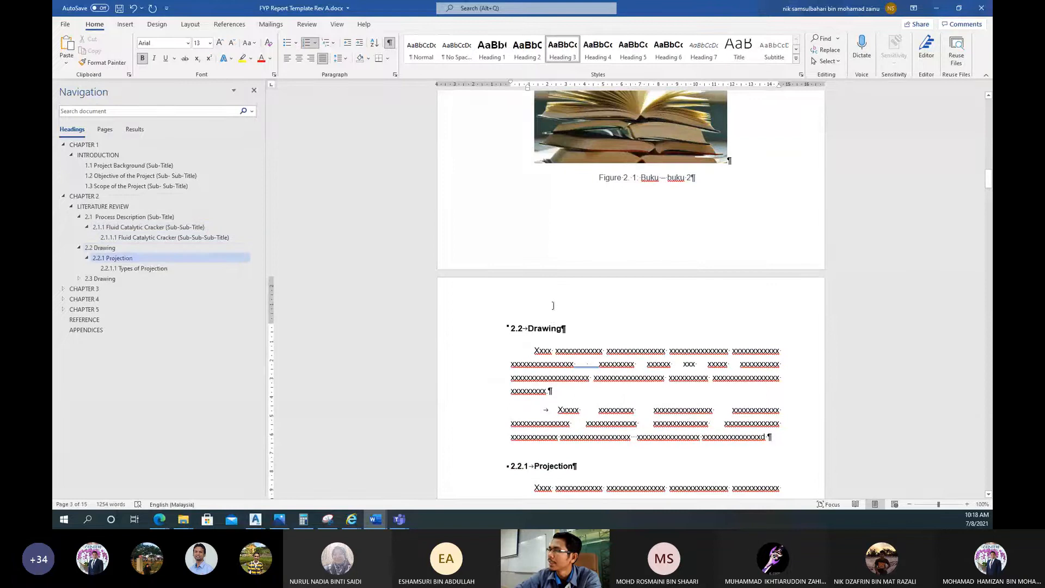
scroll(553, 306, "down", 15)
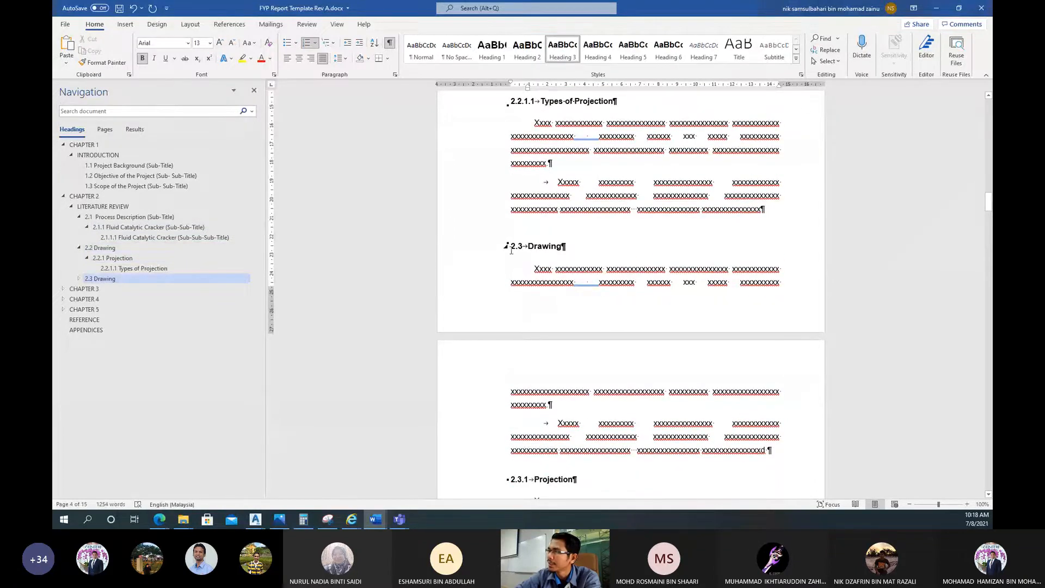
mouse_move(531, 230)
left_mouse_down()
mouse_move(569, 252)
mouse_move(633, 350)
mouse_move(664, 512)
mouse_move(678, 526)
mouse_move(651, 399)
mouse_move(762, 335)
left_mouse_up()
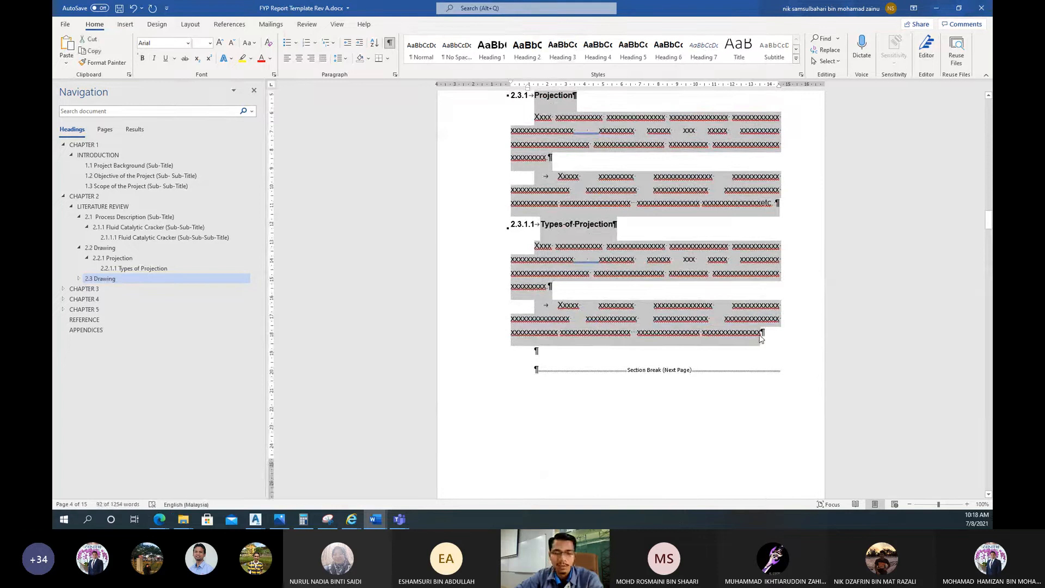
left_click(545, 354)
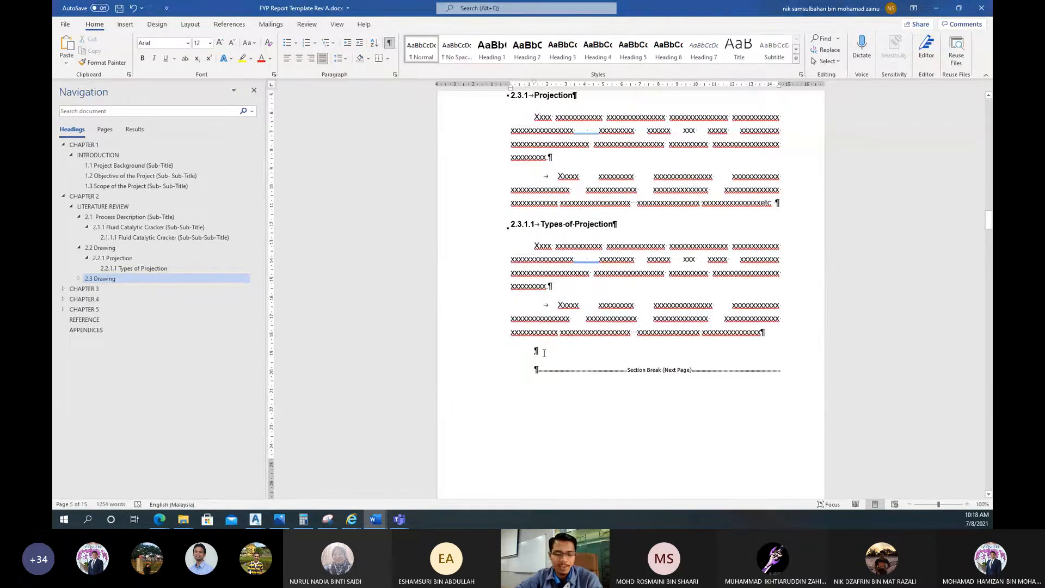
key("ctrl+v")
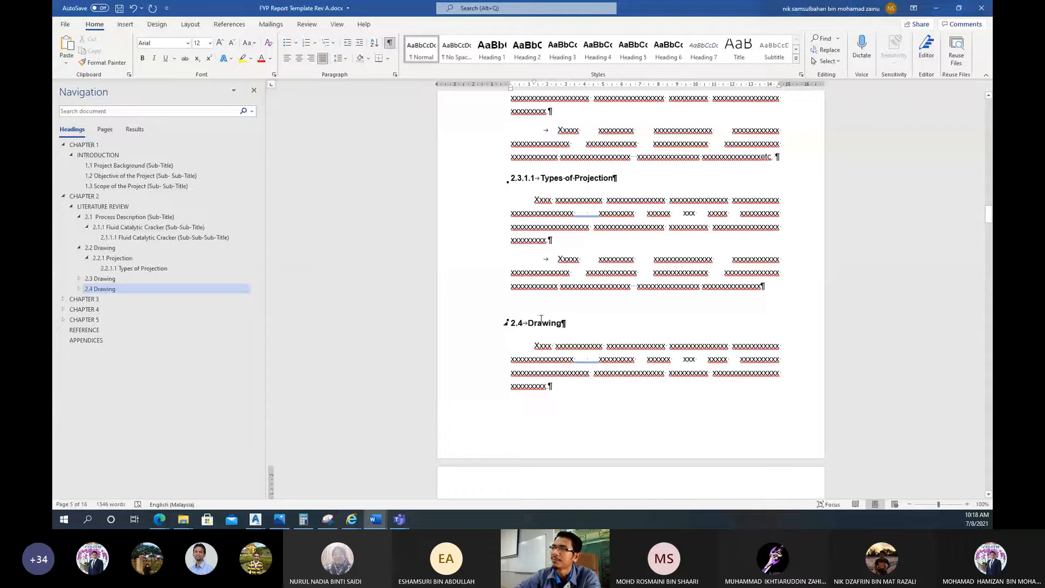
scroll(541, 319, "down", 5)
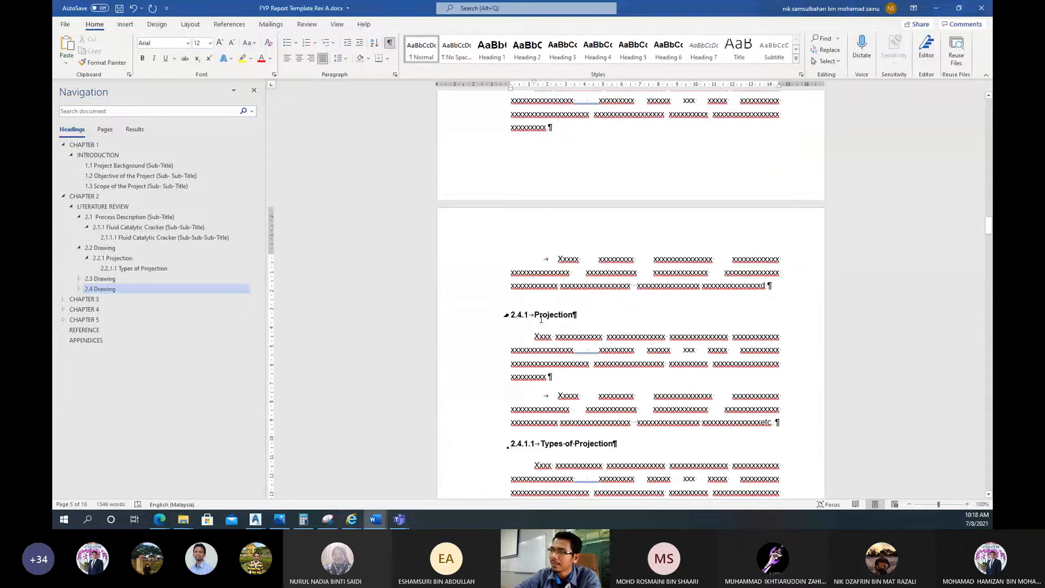
Review the heading numbering of the duplicated 2.4 Drawing and 2.3 Drawing sections, including their Projection and Types of Projection subsections
scroll(542, 319, "down", 1)
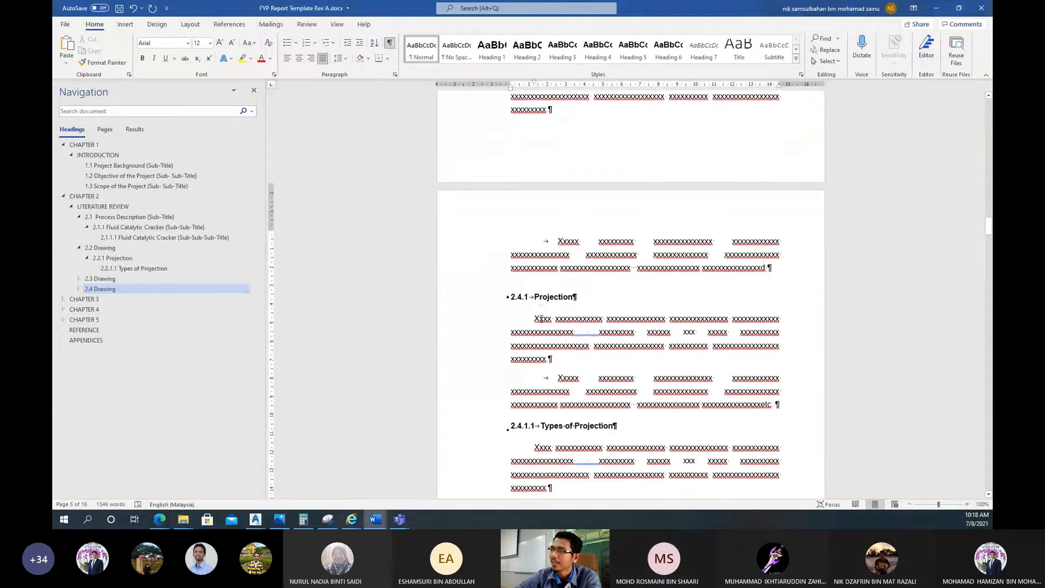
scroll(541, 319, "up", 2)
scroll(541, 319, "up", 9)
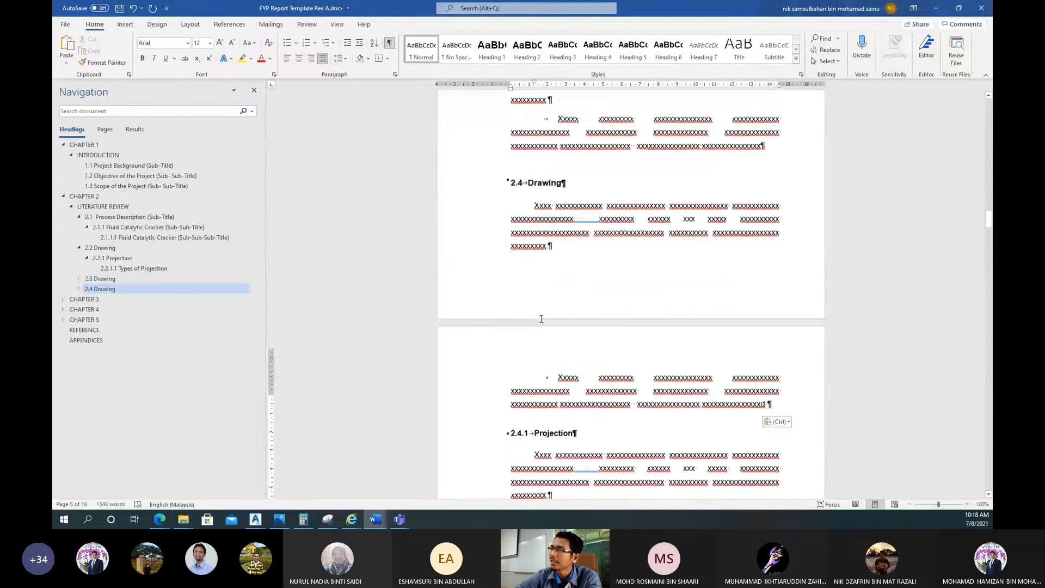
scroll(631, 299, "up", 2)
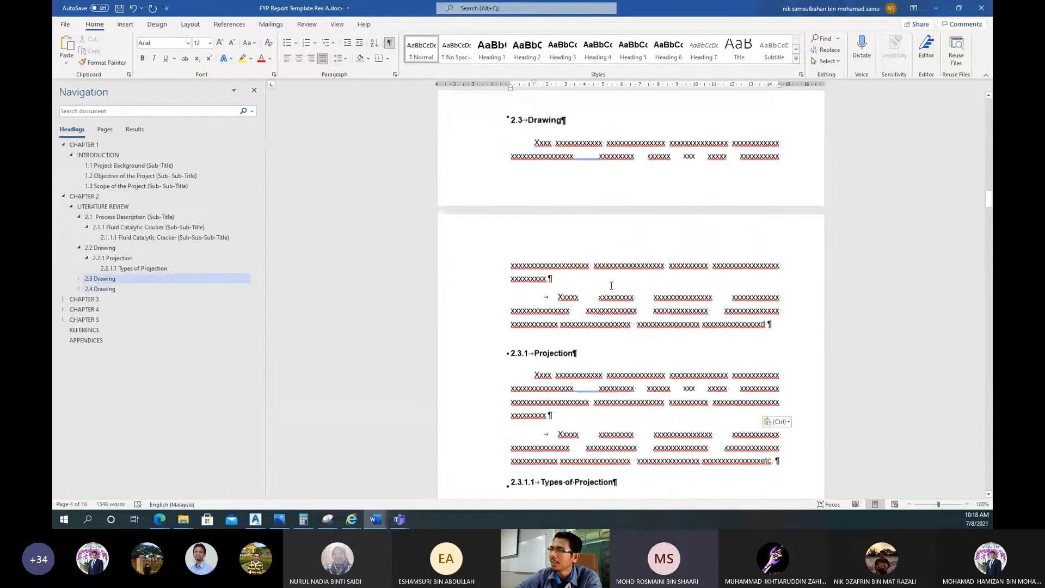
scroll(587, 301, "down", 2)
scroll(587, 301, "up", 2)
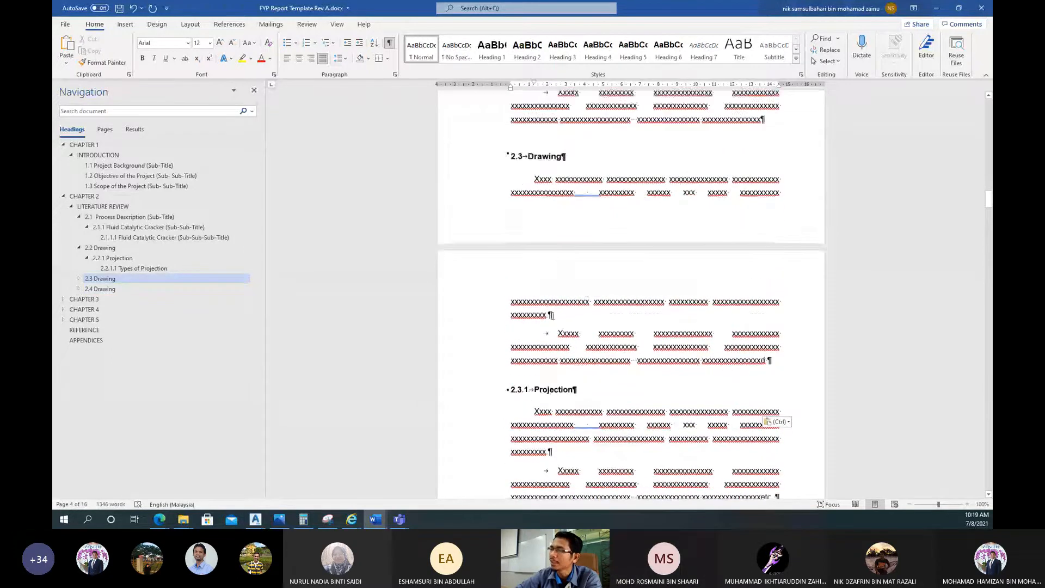
scroll(587, 301, "down", 2)
scroll(529, 313, "up", 1)
scroll(531, 324, "up", 1)
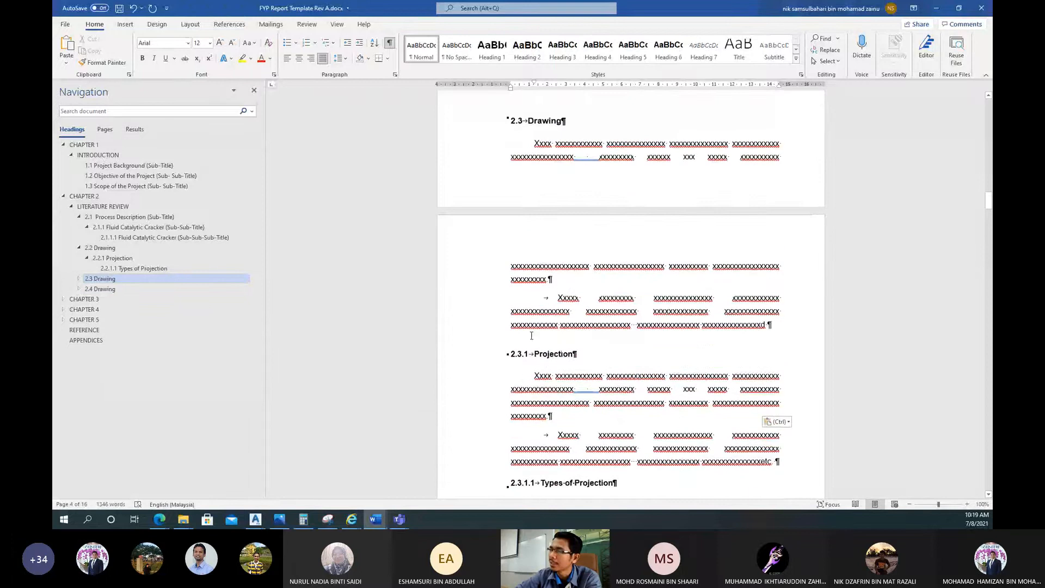
scroll(532, 335, "down", 3)
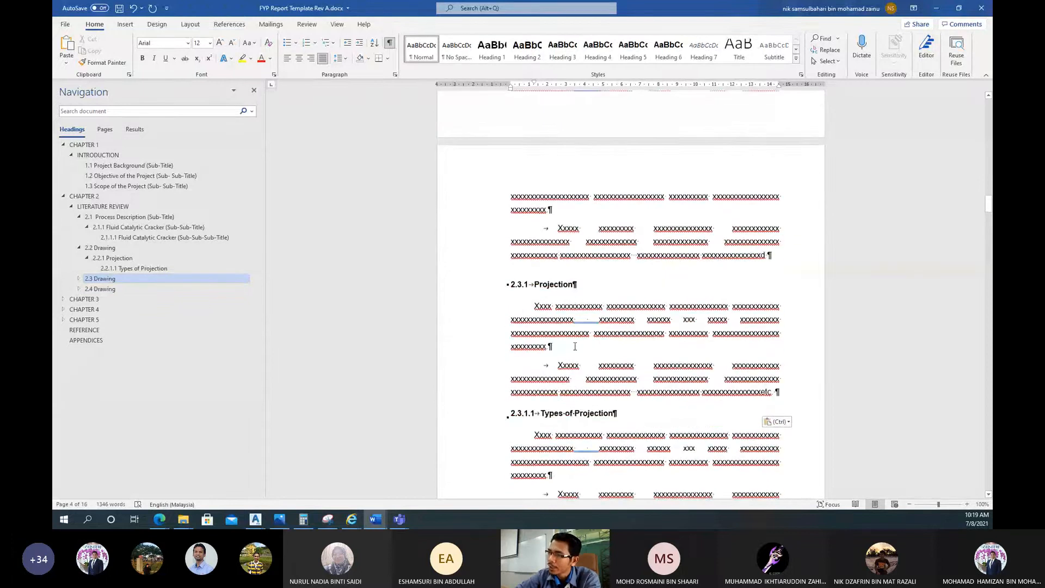
scroll(575, 347, "down", 1)
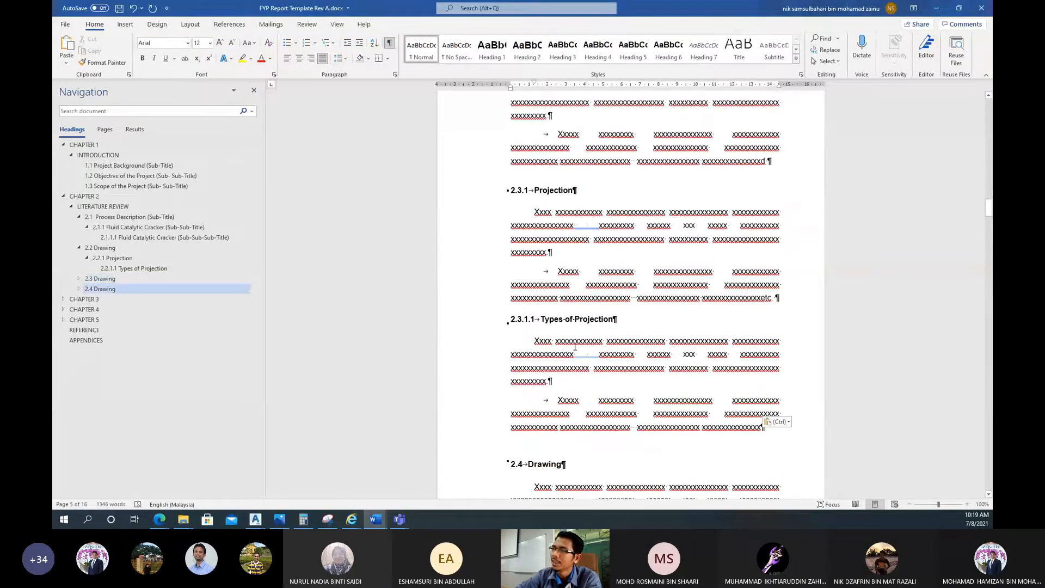
Duplicate 2.3.1 Projection with its Types of Projection subsection directly before 2.4 Drawing, and check the numbering of the pasted copy
left_click_drag(515, 190, 594, 224)
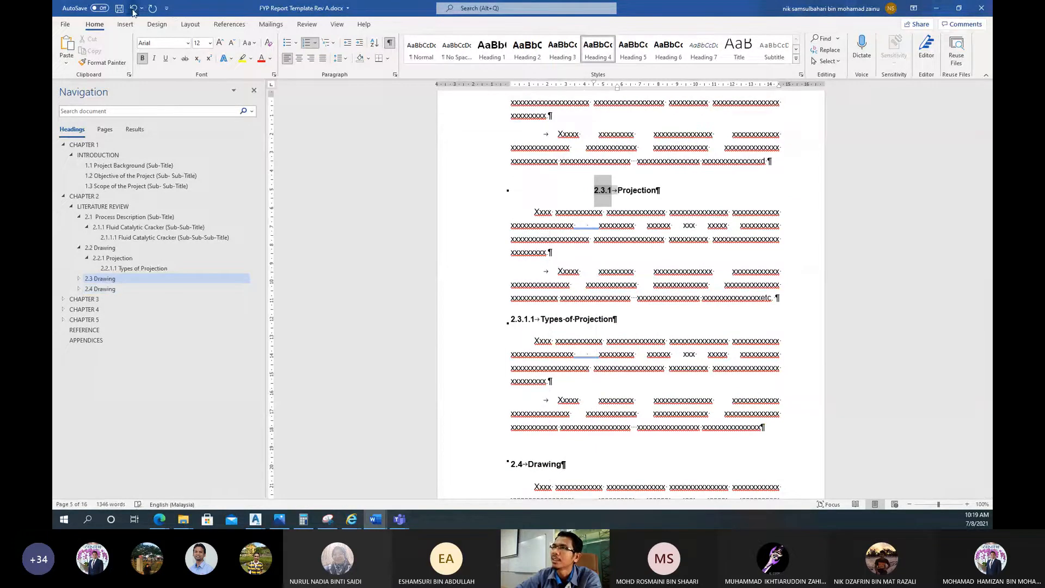
key("ctrl+z")
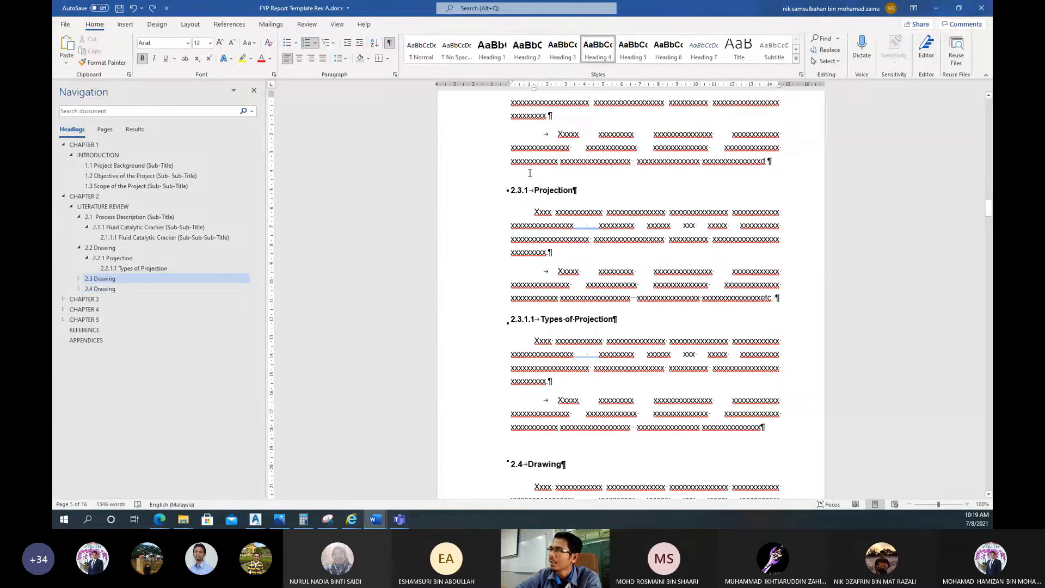
left_click_drag(536, 188, 769, 418)
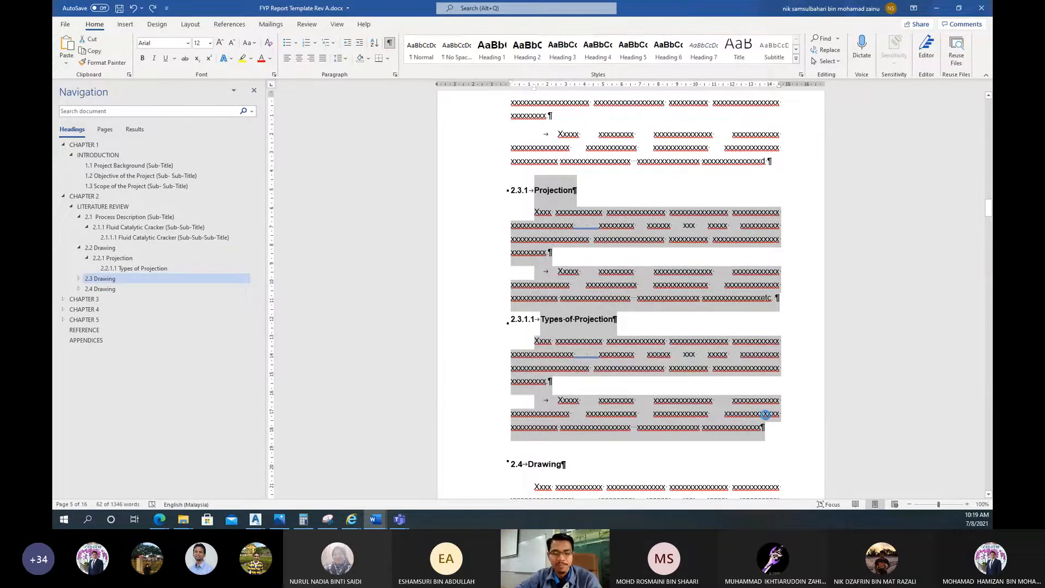
left_click(525, 443)
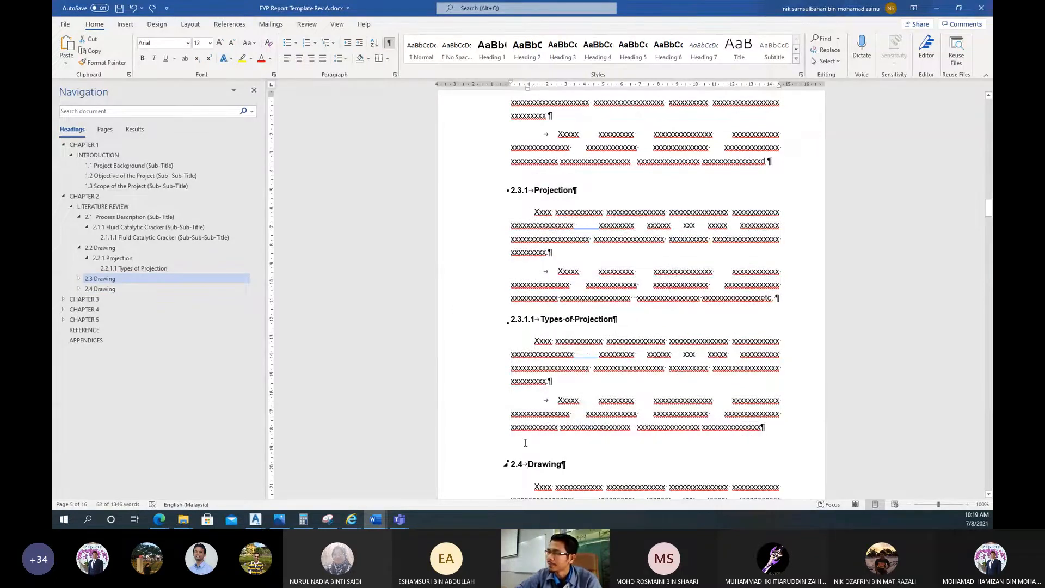
left_click(772, 432)
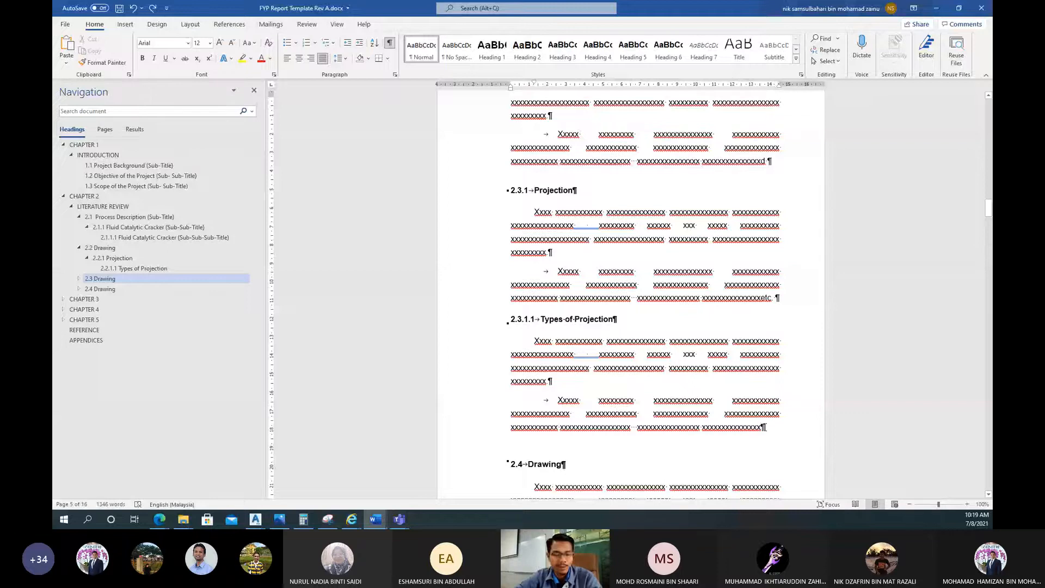
key("ctrl+v")
scroll(600, 342, "up", 4)
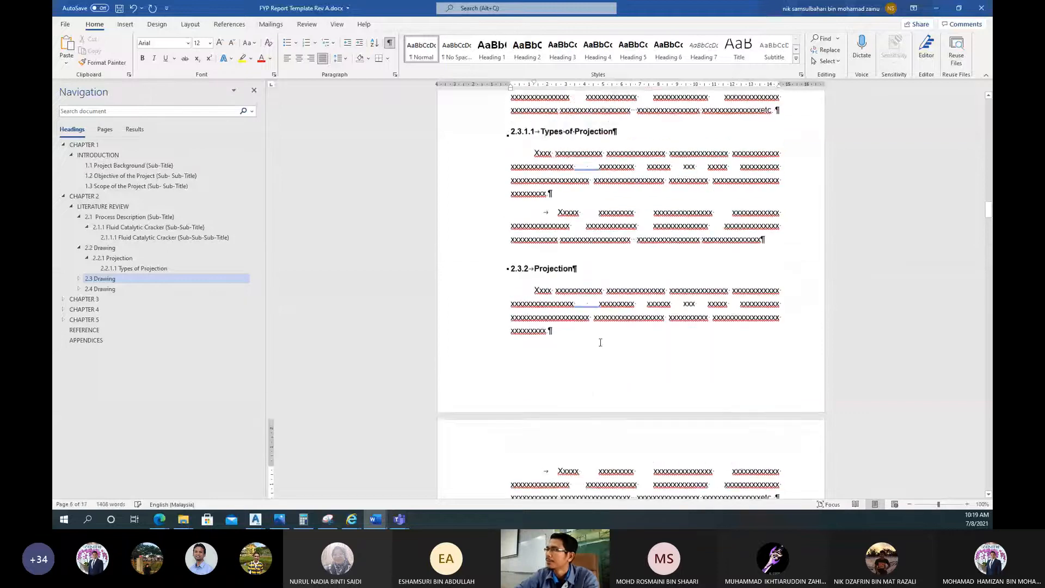
scroll(601, 343, "up", 3)
scroll(568, 321, "up", 3)
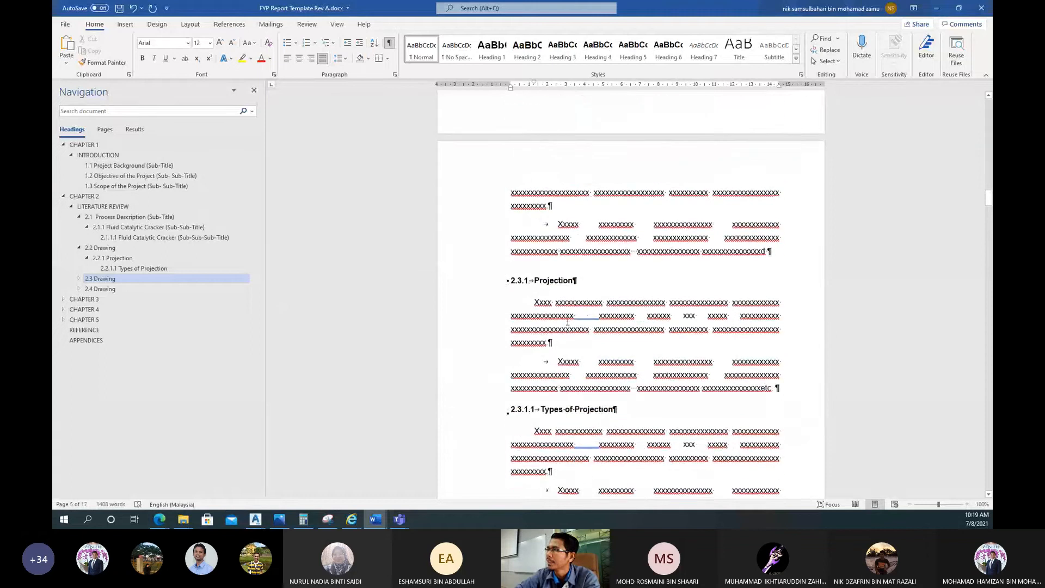
scroll(526, 289, "down", 5)
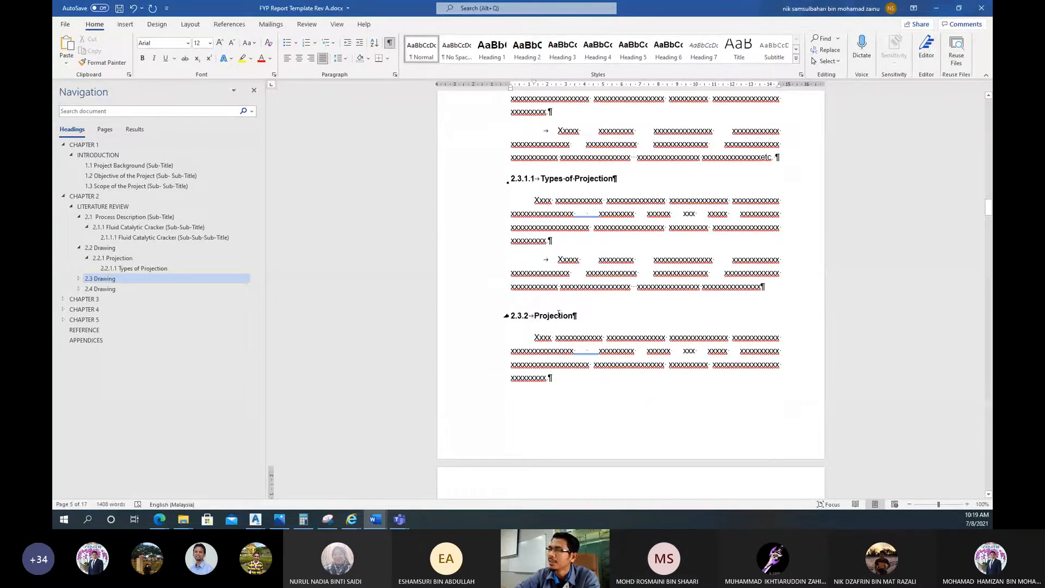
key("ctrl+v")
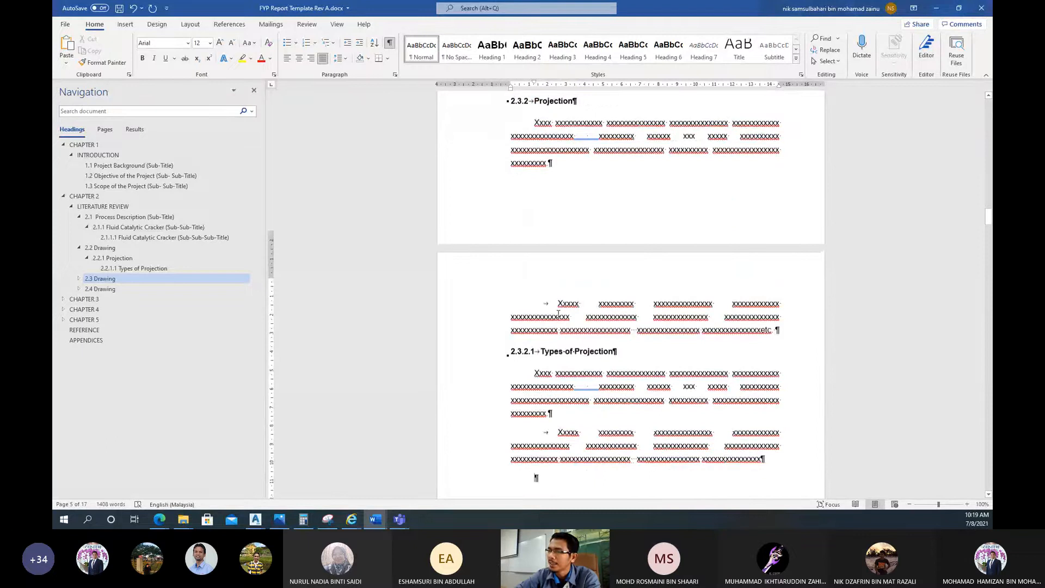
Delete the empty paragraph left between the pasted 2.3.2.1 Types of Projection text and 2.4 Drawing
scroll(558, 314, "down", 3)
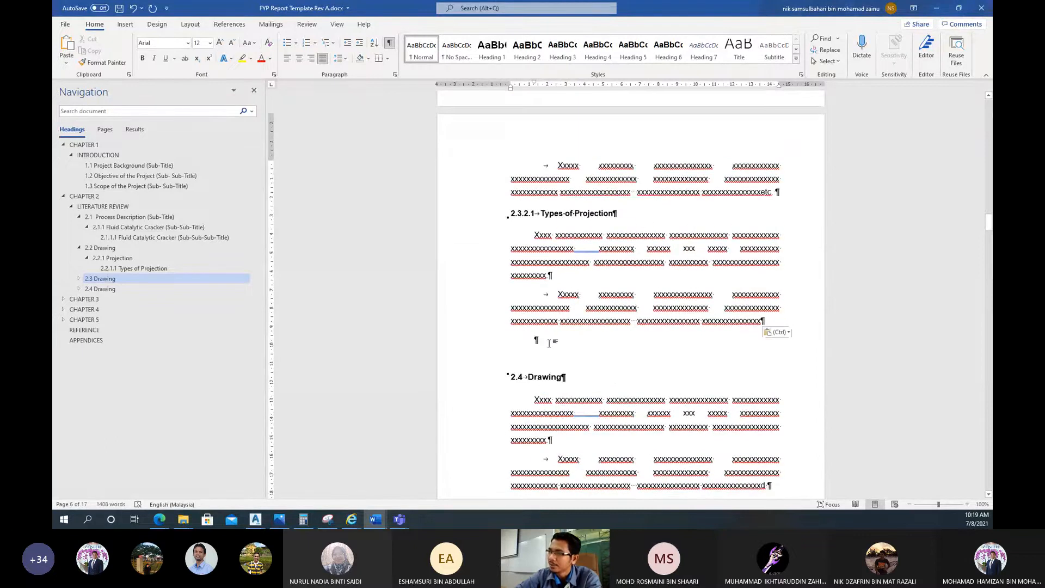
left_click(545, 341)
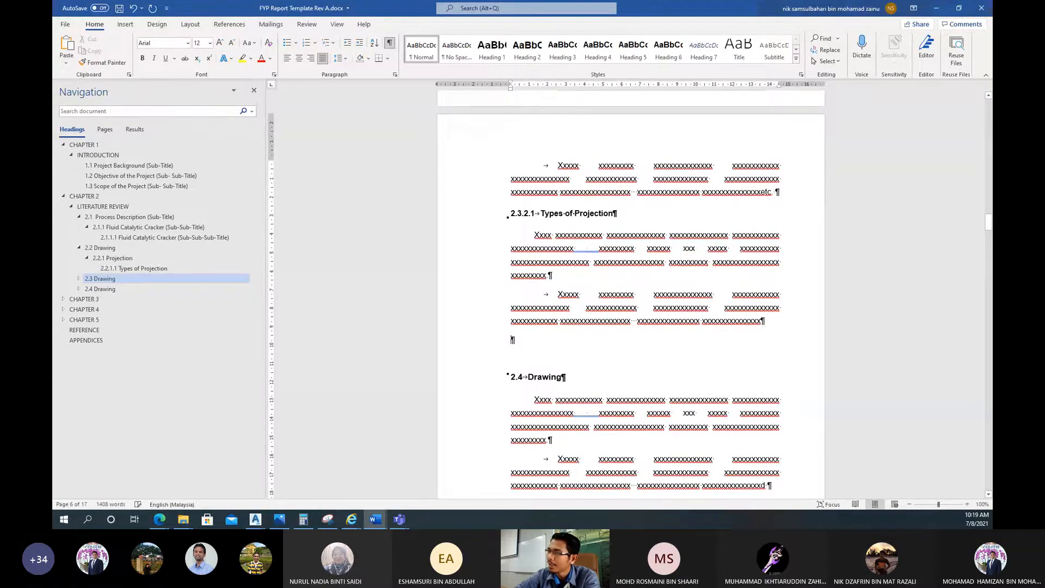
key("BackSpace")
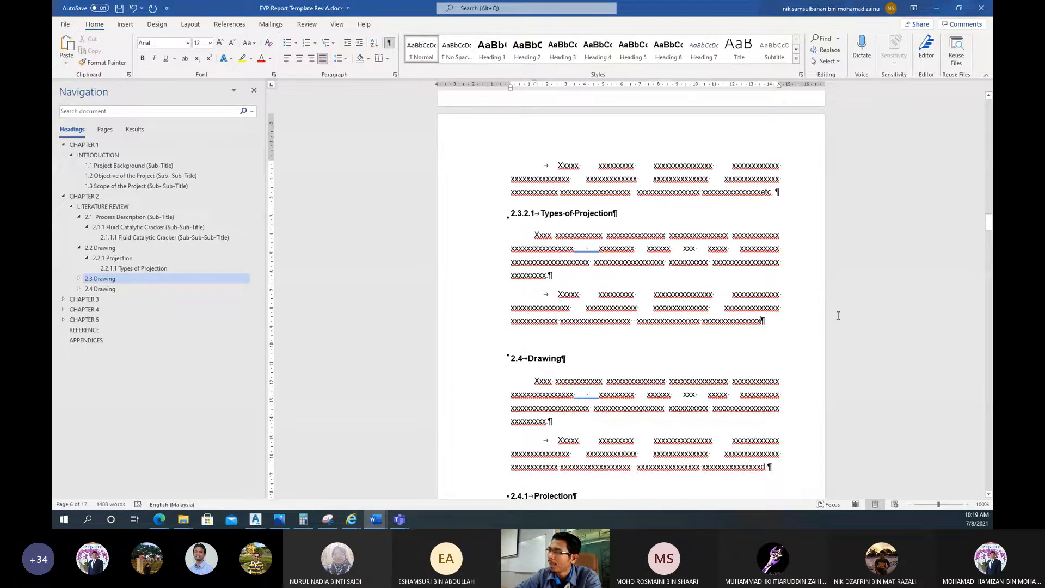
Demonstrate paragraph marks by adding empty paragraphs after both body paragraphs of 2.3.2.1 Types of Projection and removing them again
left_click(390, 47)
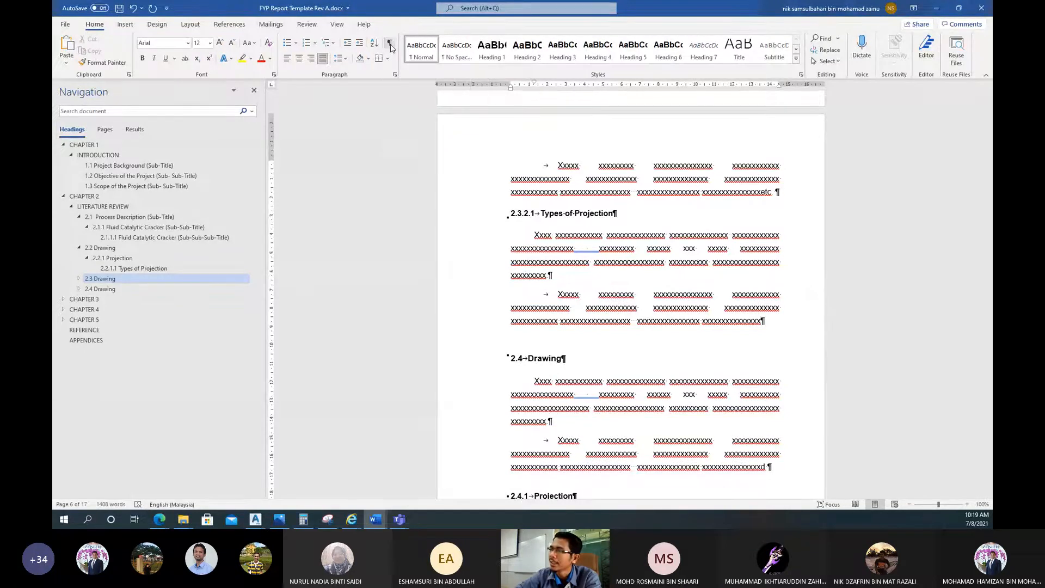
left_click(390, 47)
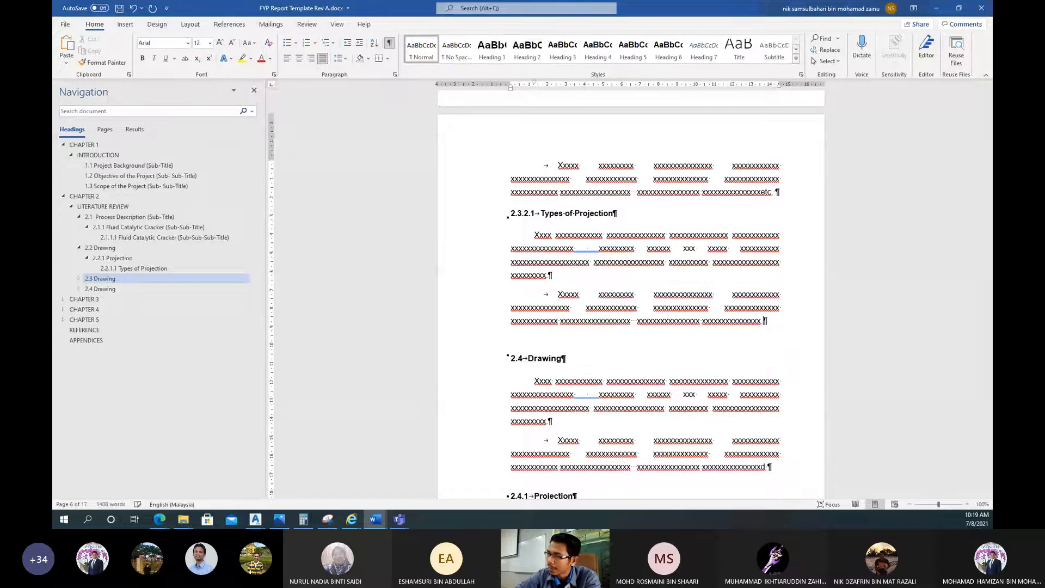
key("Return")
double_click(536, 345)
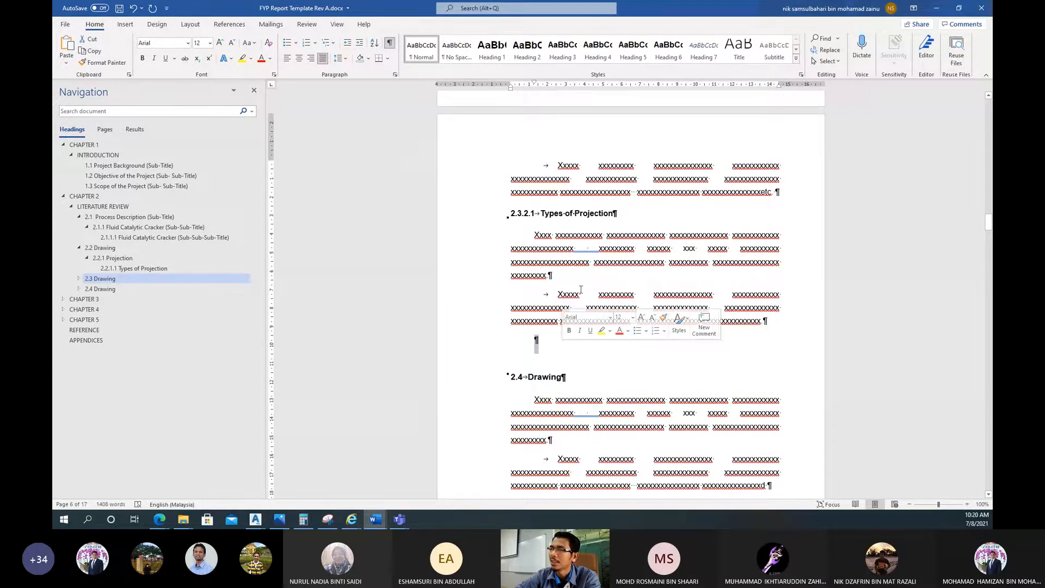
left_click(562, 279)
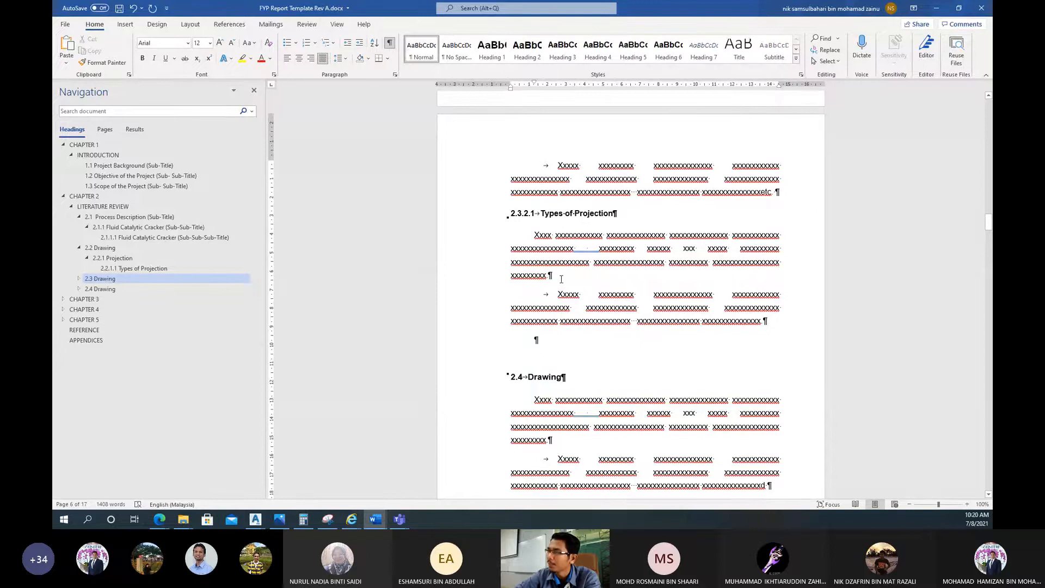
key("Return")
double_click(536, 294)
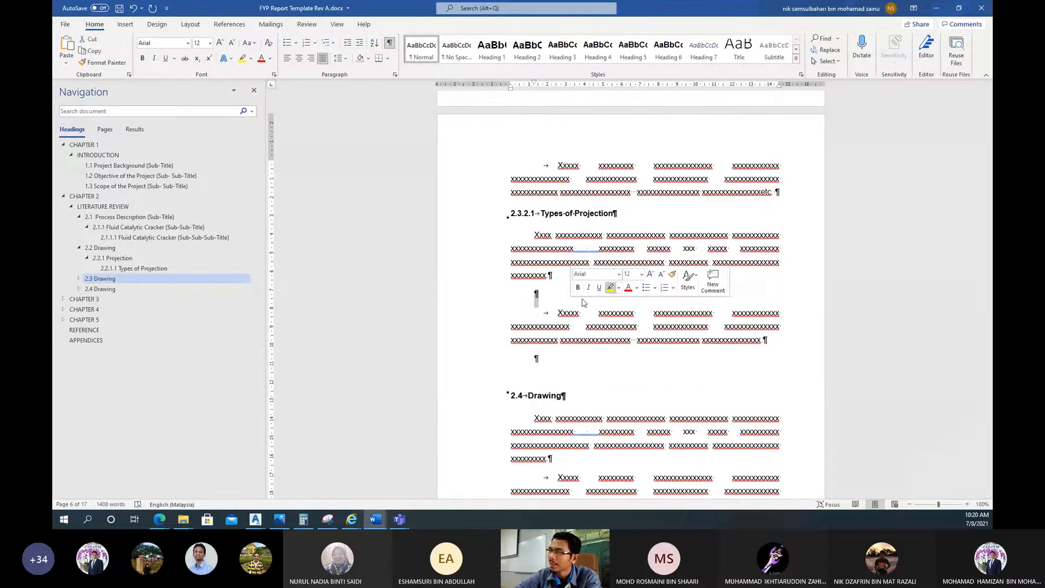
key("BackSpace")
key("BackSpace")
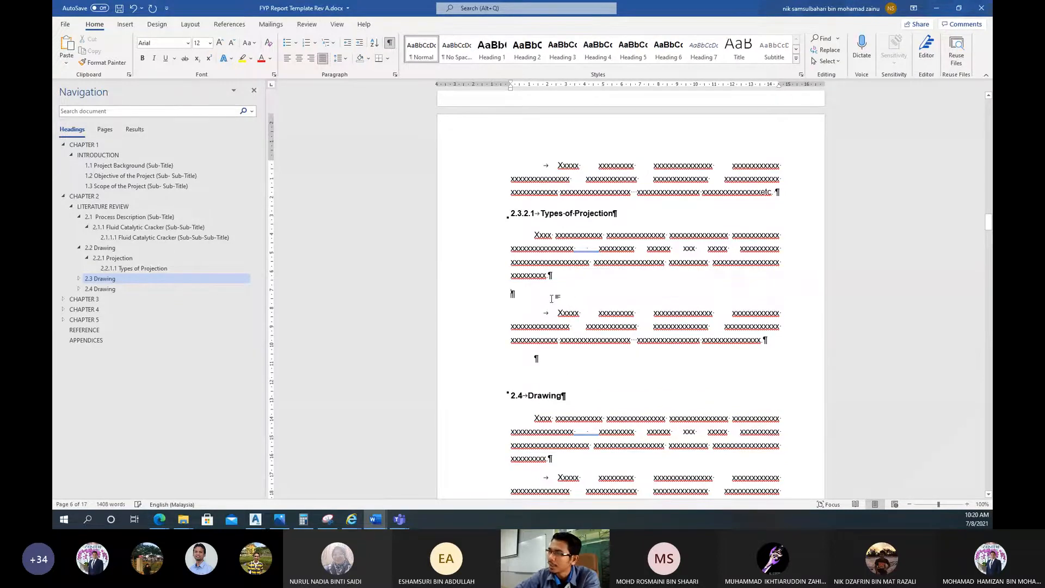
key("BackSpace")
key("BackSpace")
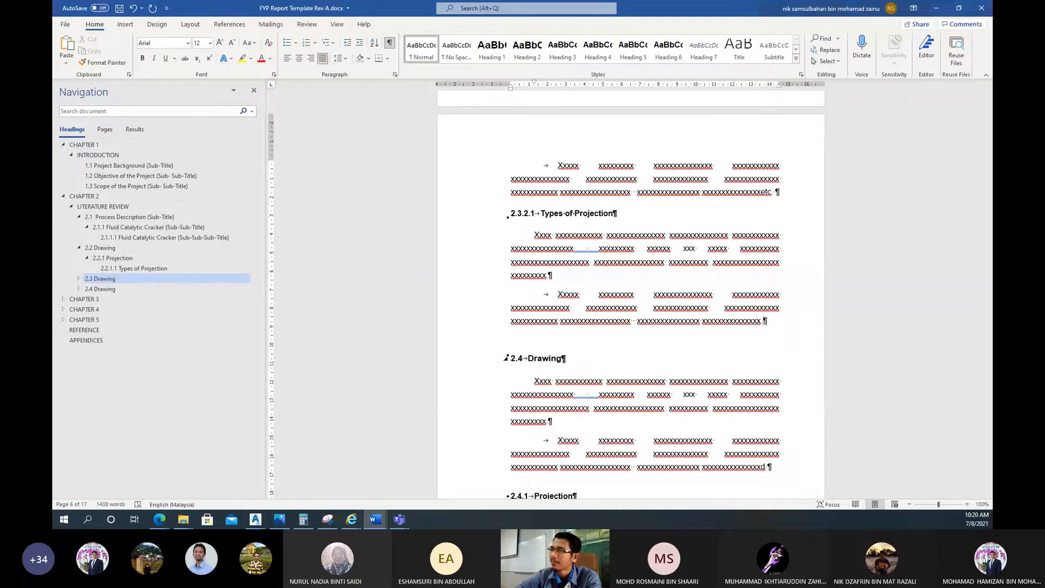
Duplicate 2.3.1.1 Types of Projection with its body text in a new paragraph directly after it, and check the copied heading's numbering
scroll(601, 175, "up", 9)
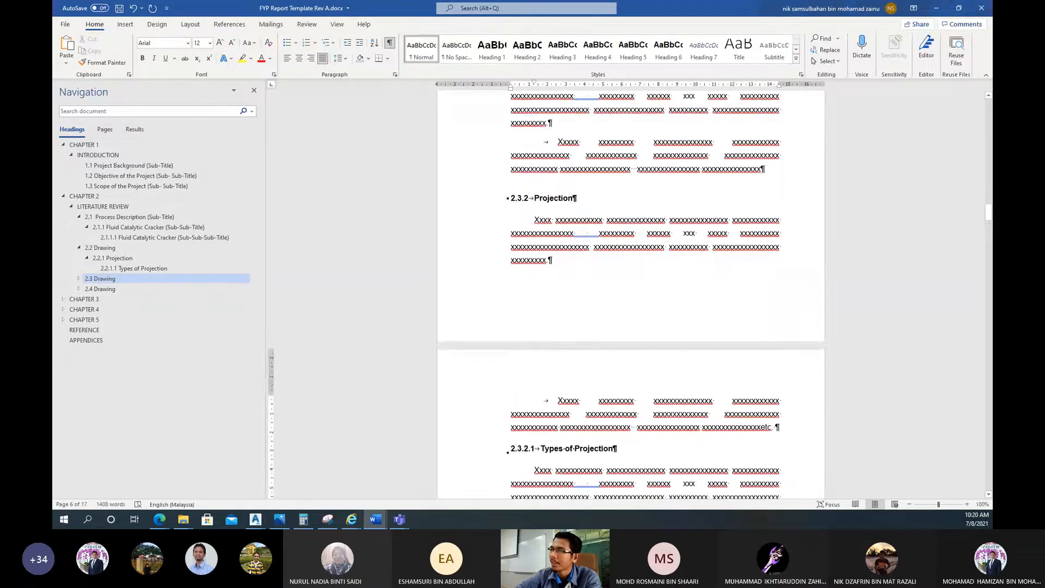
scroll(601, 175, "up", 1)
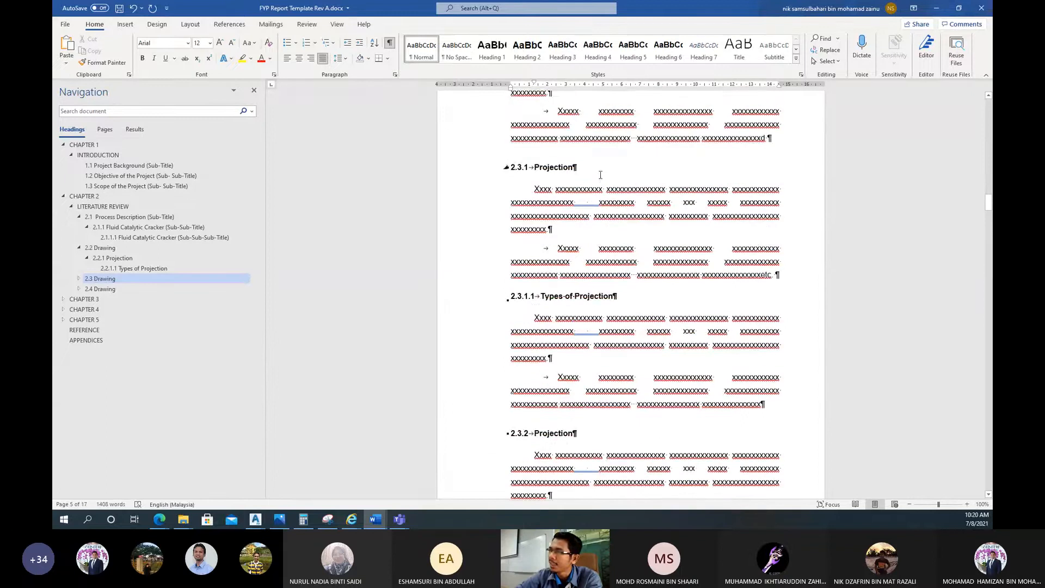
scroll(583, 299, "down", 3)
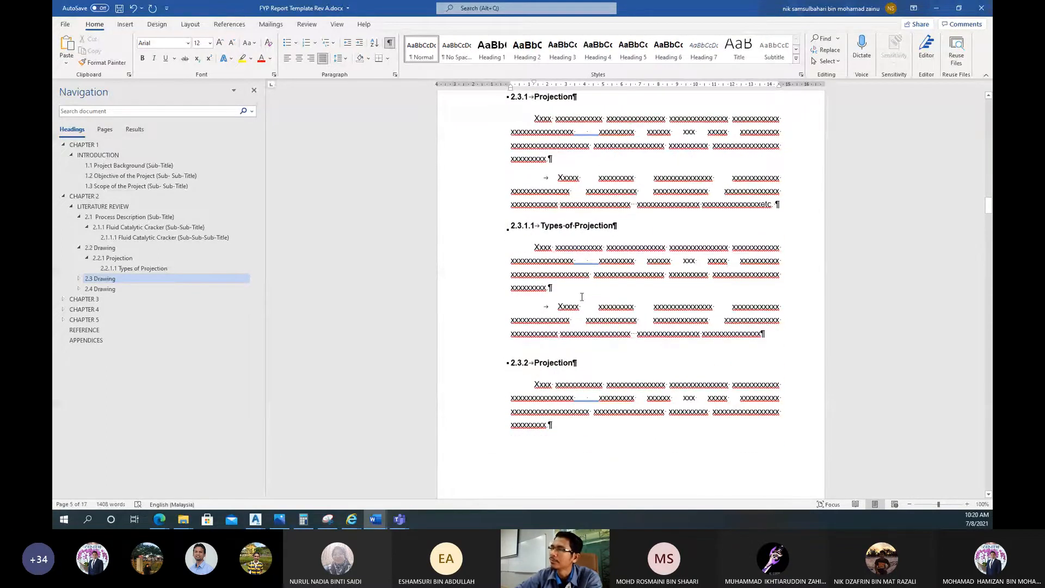
scroll(513, 252, "up", 1)
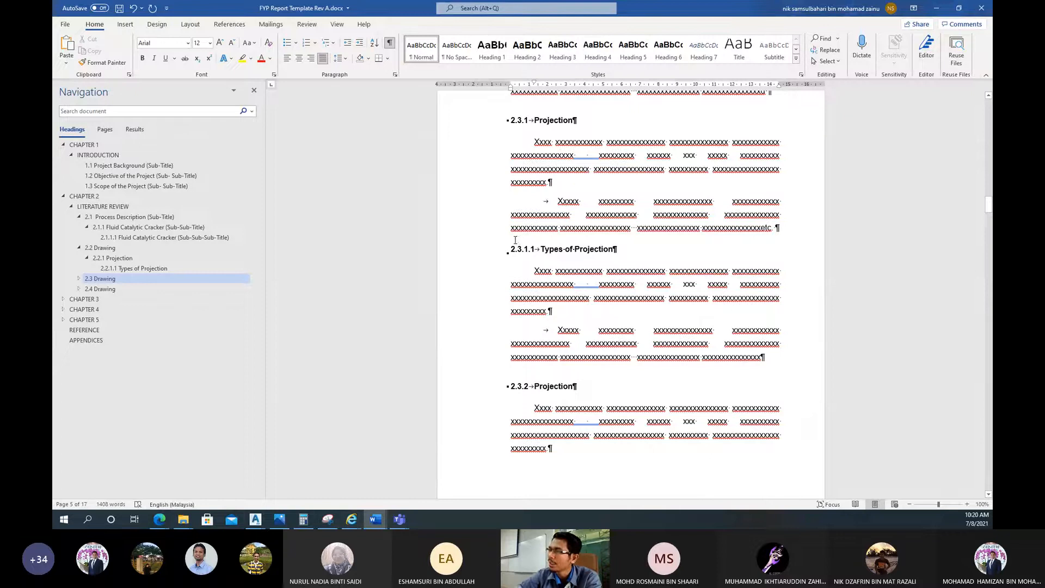
left_click_drag(541, 248, 758, 356)
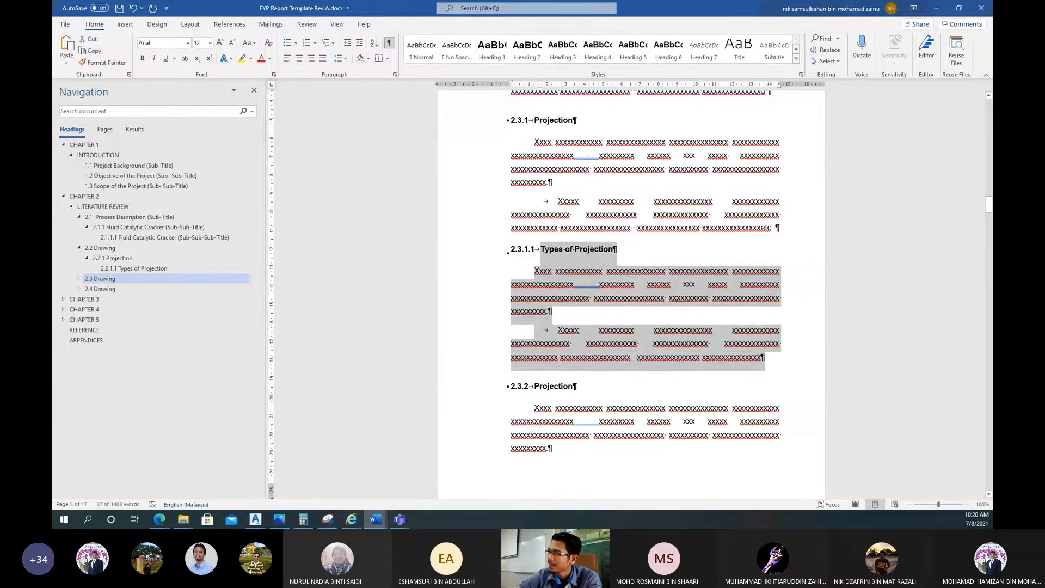
right_click(559, 361)
left_click(768, 357)
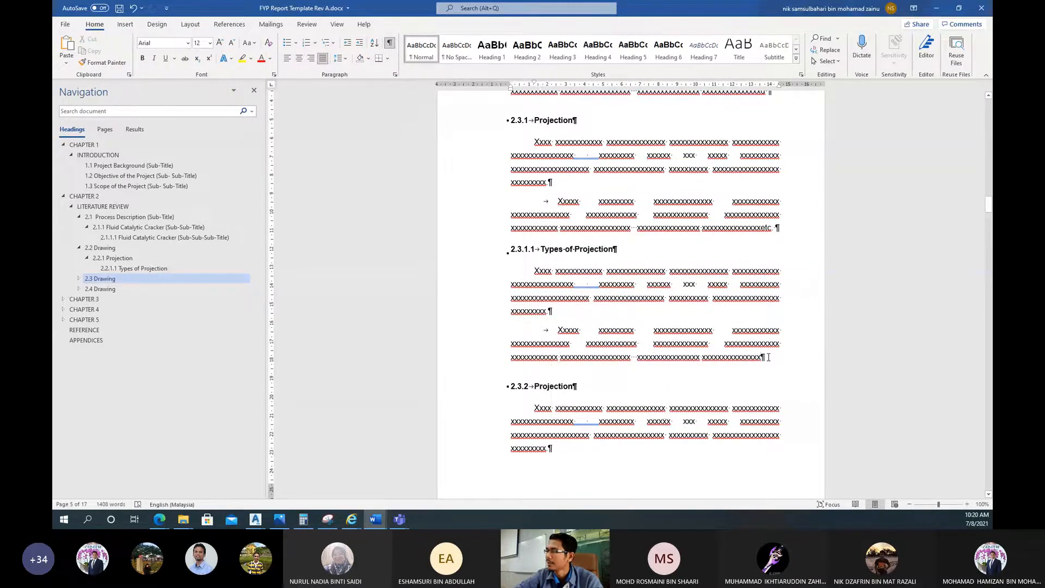
key("Return")
key("ctrl+v")
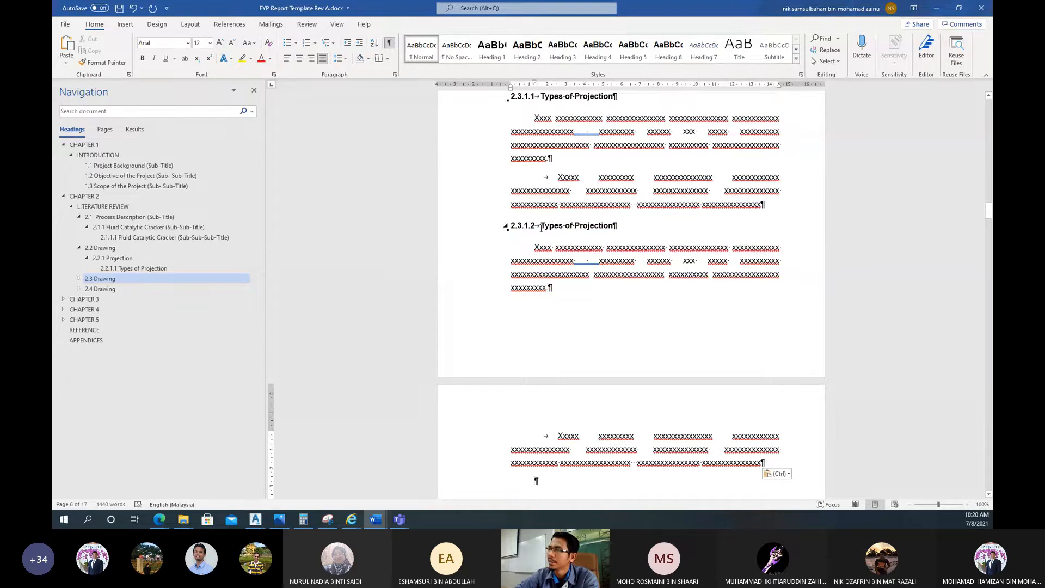
scroll(541, 228, "up", 3)
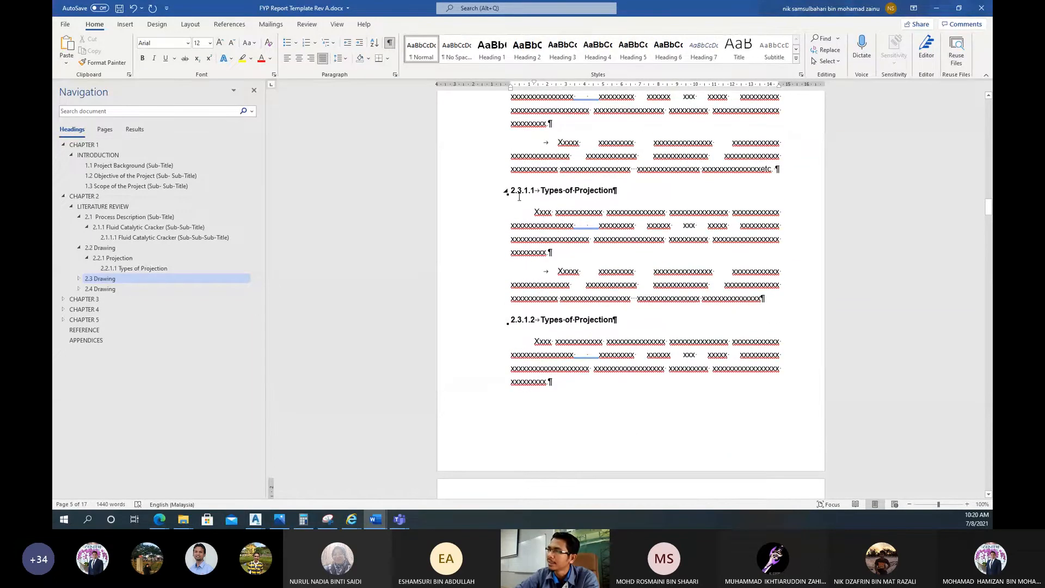
left_click(543, 325)
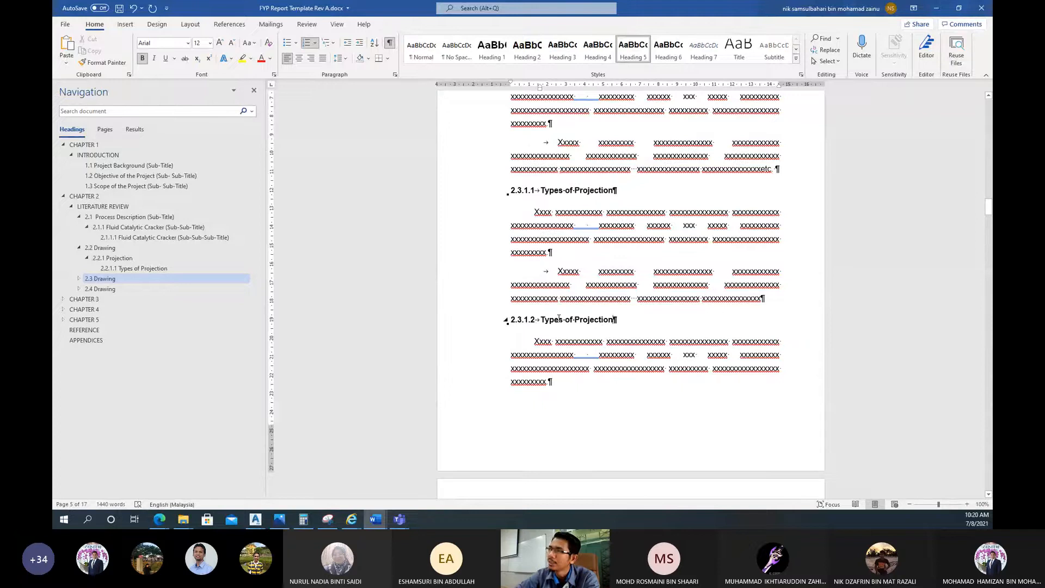
Demonstrate changing the numbering level of 2.3.1.2 Types of Projection by promoting, demoting and promoting it again, with 2.3 Drawing expanded in the outline
left_click(549, 320)
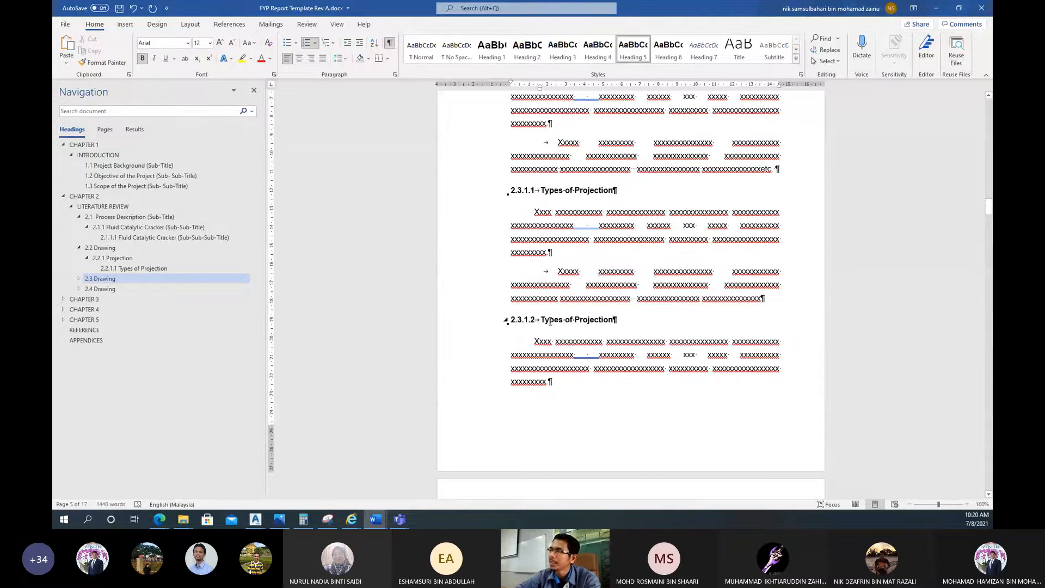
left_click(348, 45)
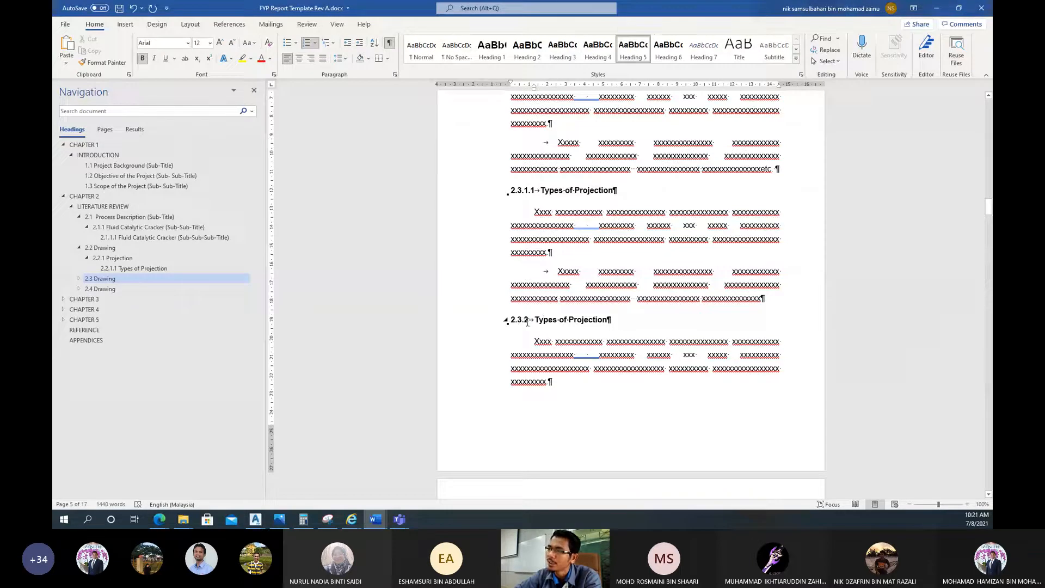
left_click(360, 43)
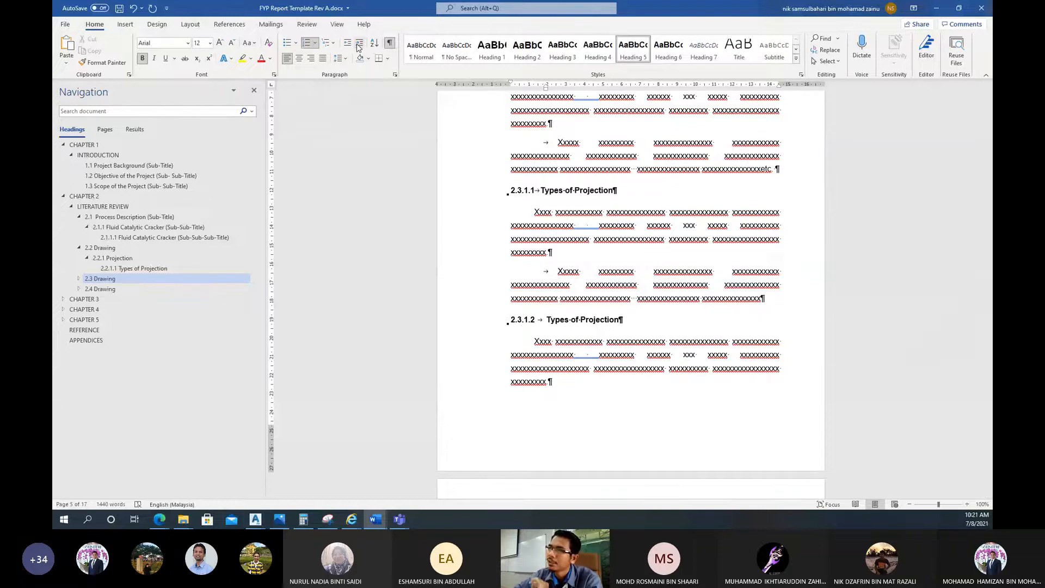
left_click(78, 278)
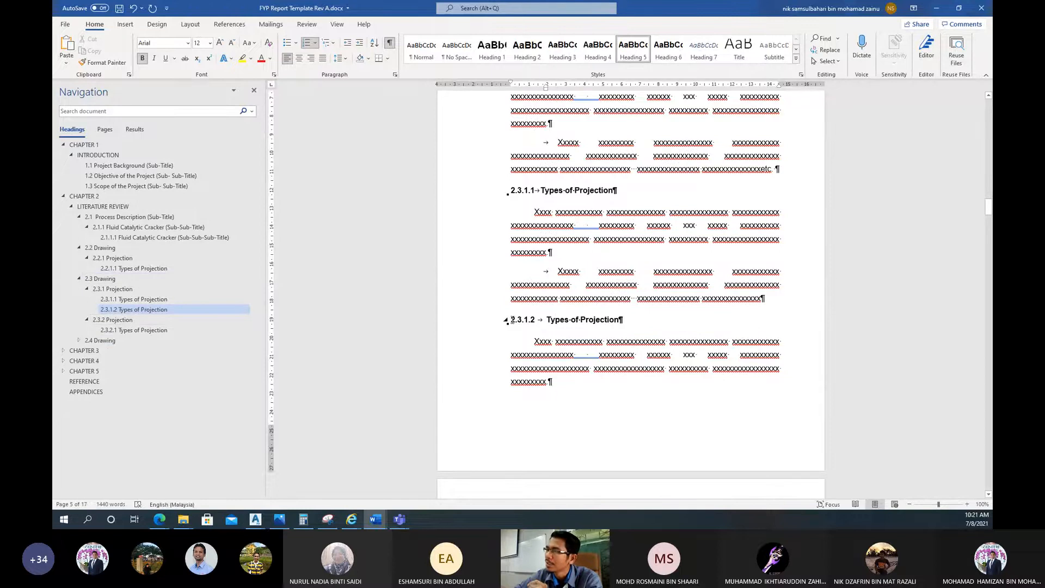
left_click(347, 44)
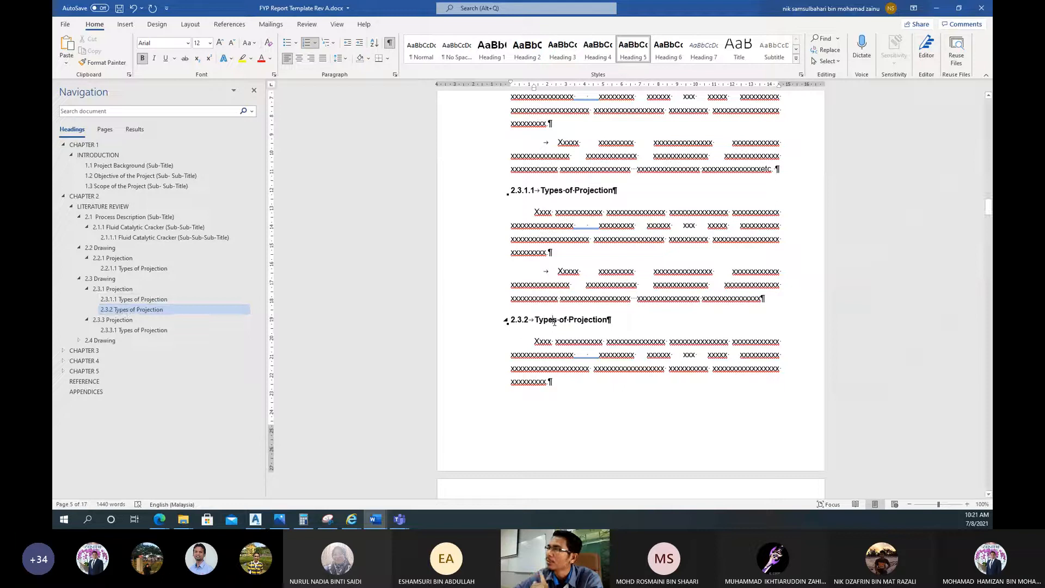
Compare 2.3.1 Projection with the promoted 2.3.2 Types of Projection and apply the Heading 4 style to the promoted heading
left_click(124, 290)
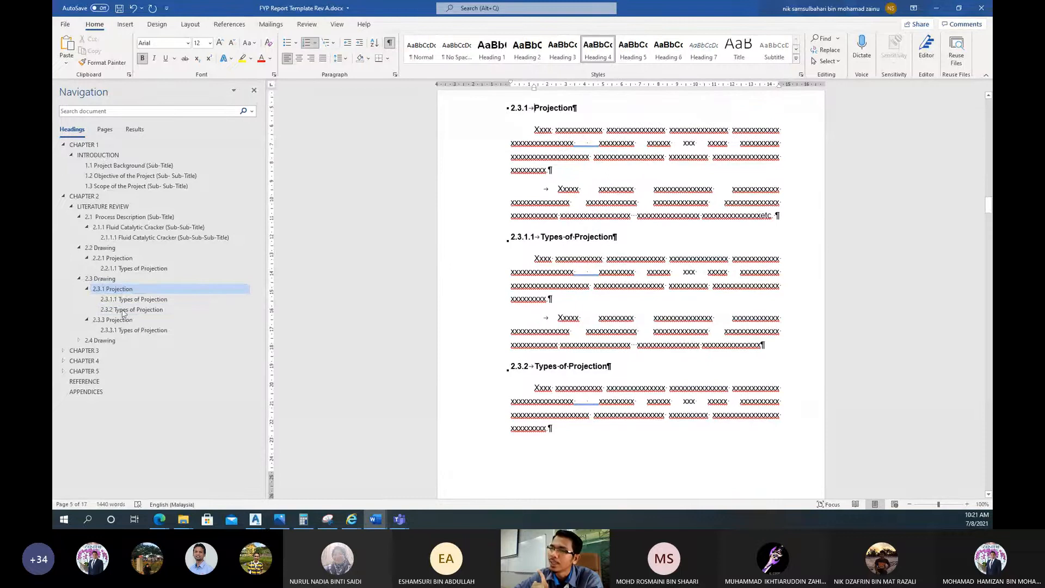
left_click(125, 310)
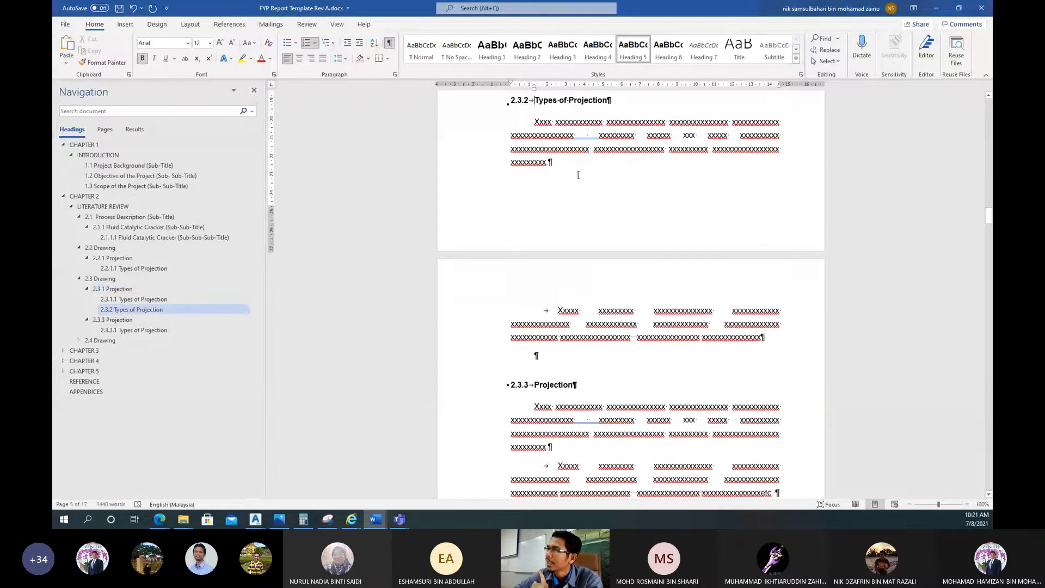
scroll(561, 173, "up", 2)
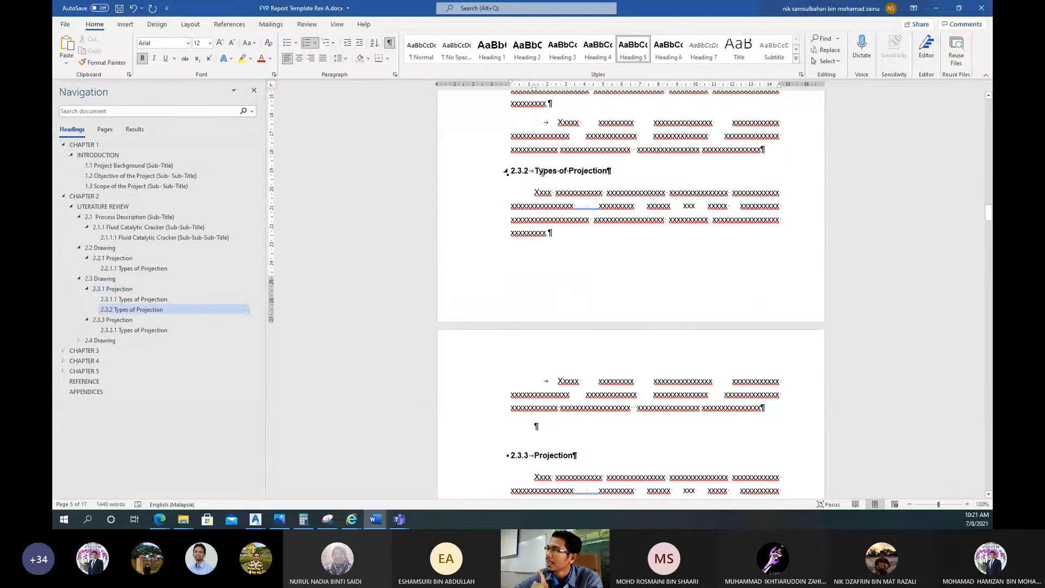
left_click(604, 53)
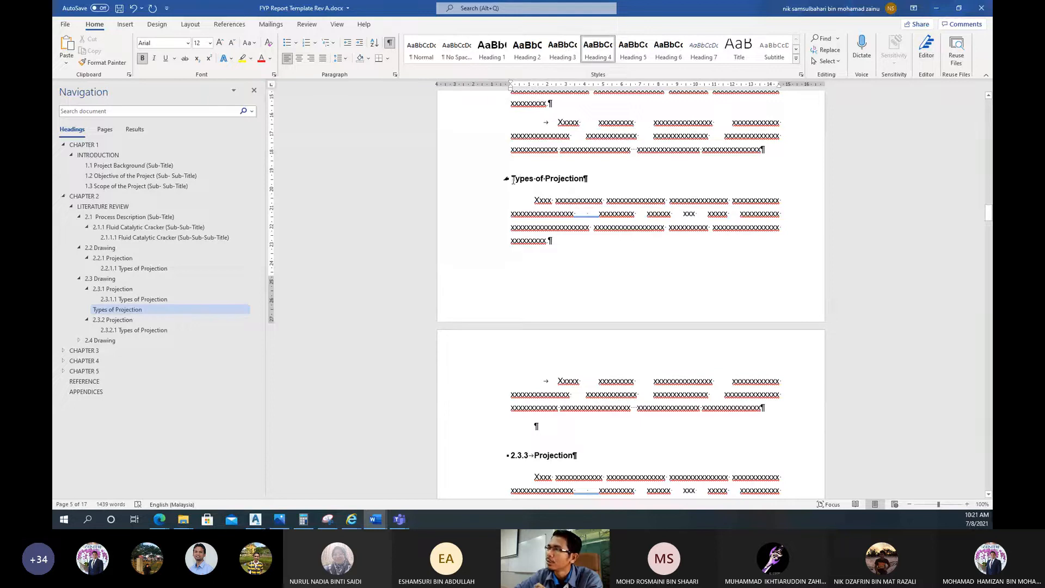
Try the default "1." numbering with different indents on the Types of Projection heading above 2.3.2 Projection, and clear it again
left_click(306, 45)
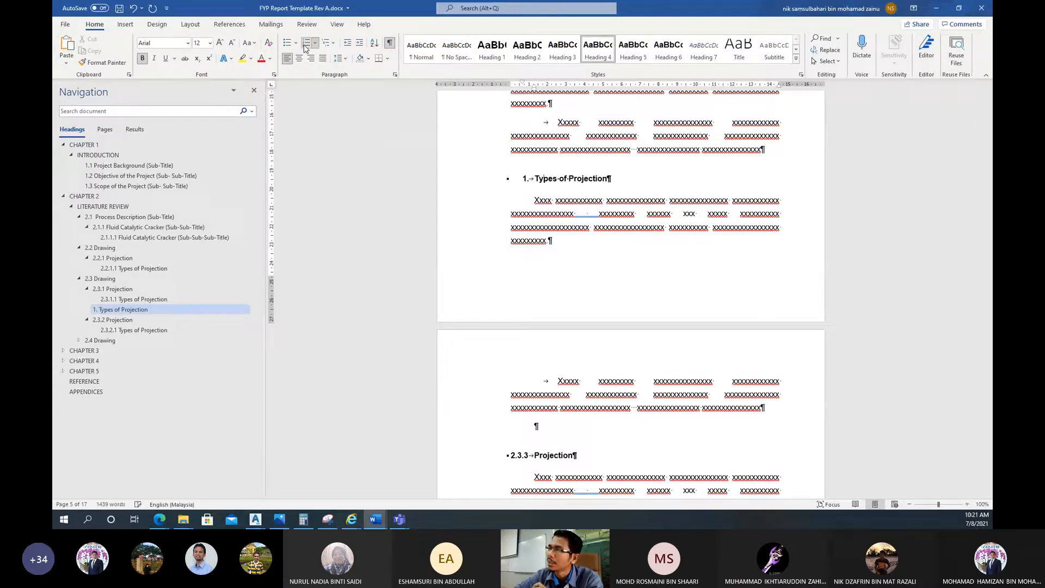
left_click(347, 45)
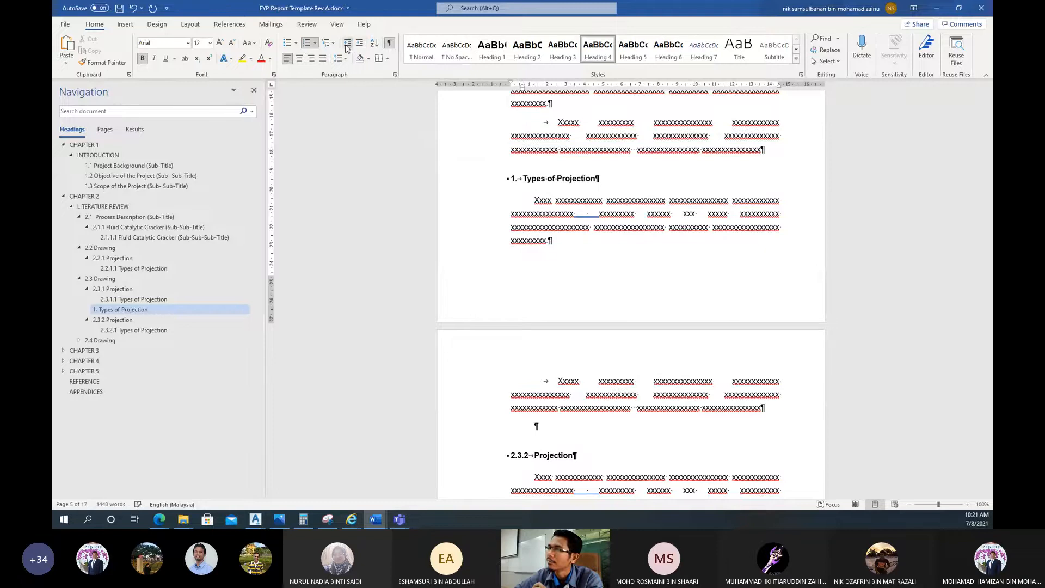
left_click(359, 44)
left_click(359, 44)
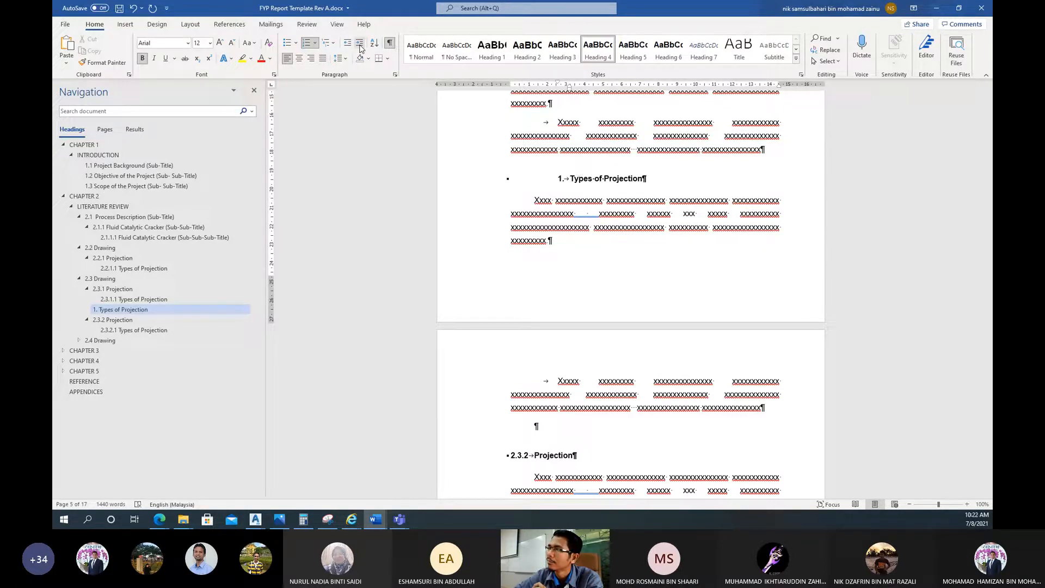
left_click(348, 45)
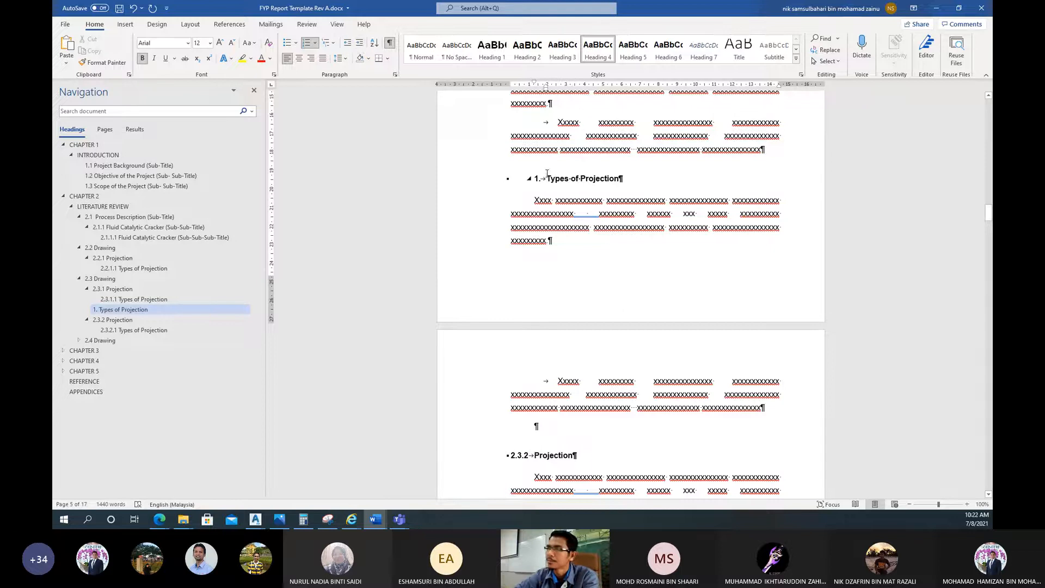
key("BackSpace")
key("BackSpace")
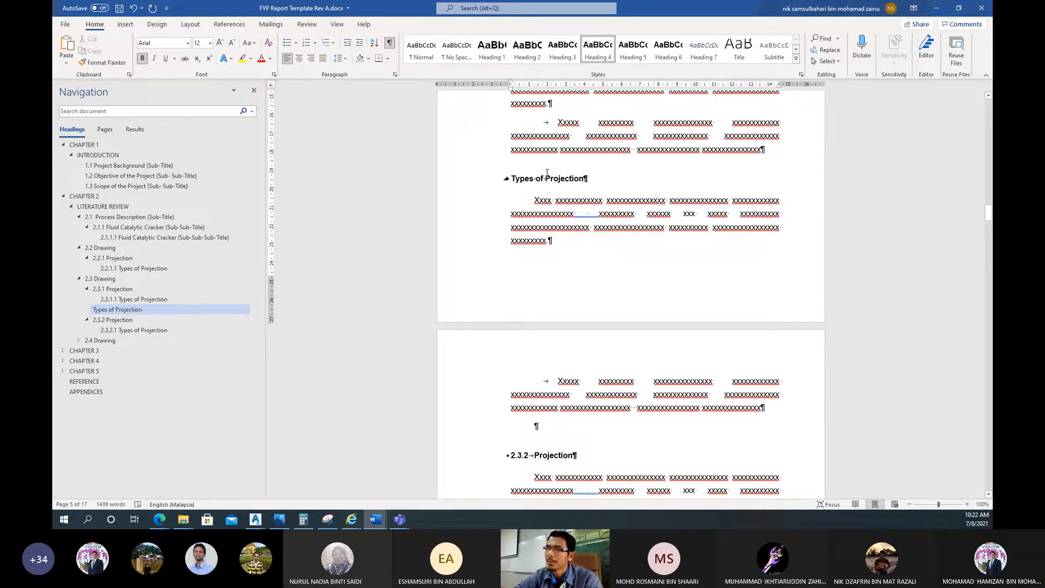
Try a manual 2.3.2 prefix on the Types of Projection heading, with a line break and default numbering, and remove them again
type("2.3.2")
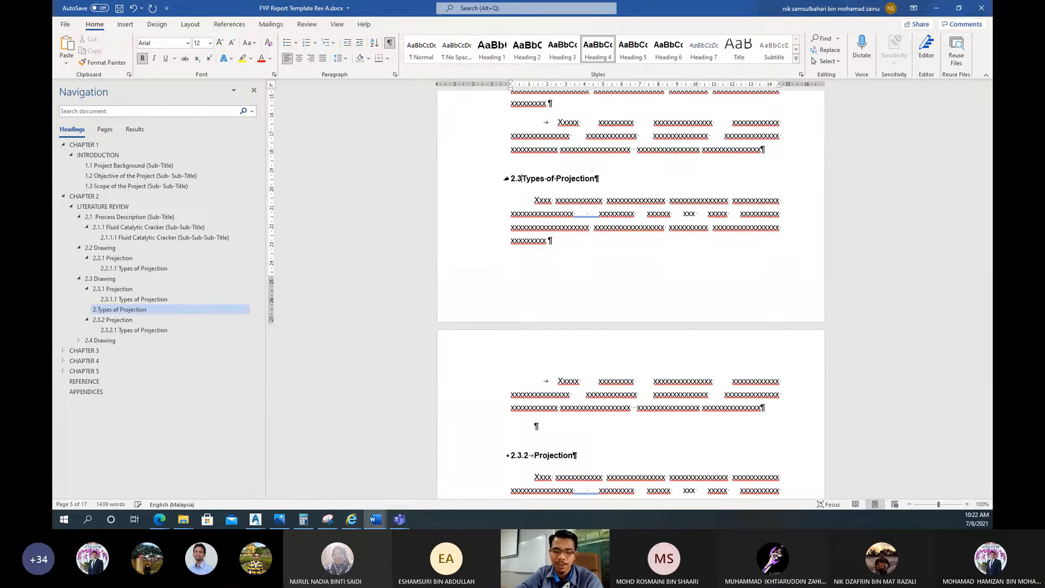
key("Return")
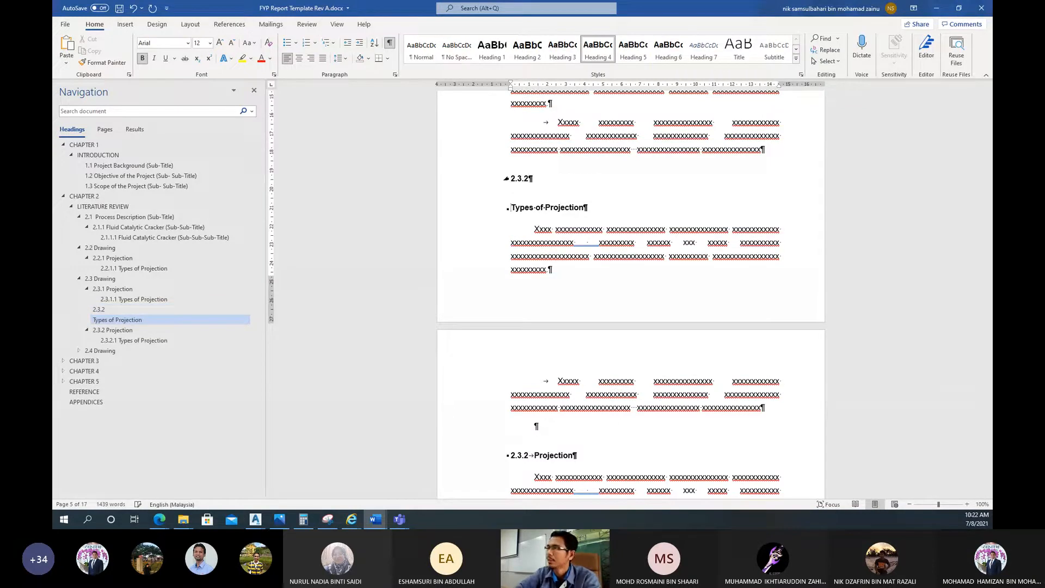
key("BackSpace")
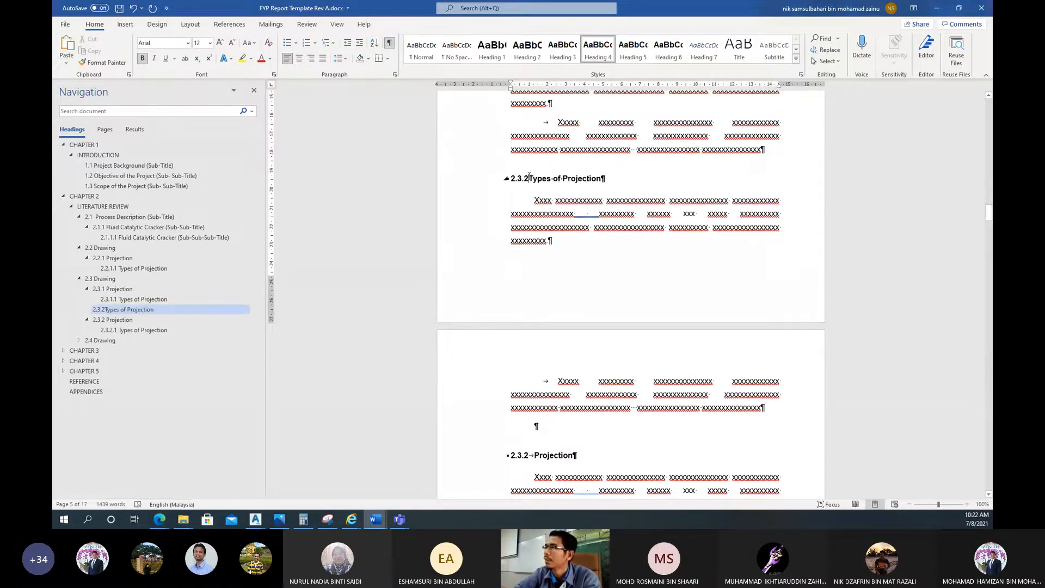
double_click(529, 177)
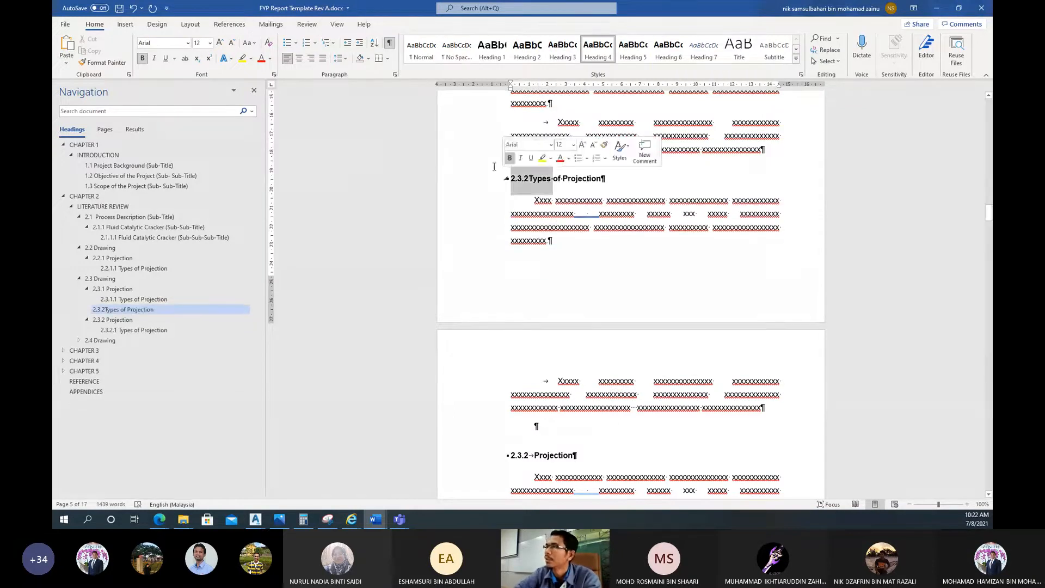
left_click(531, 181)
left_click(306, 44)
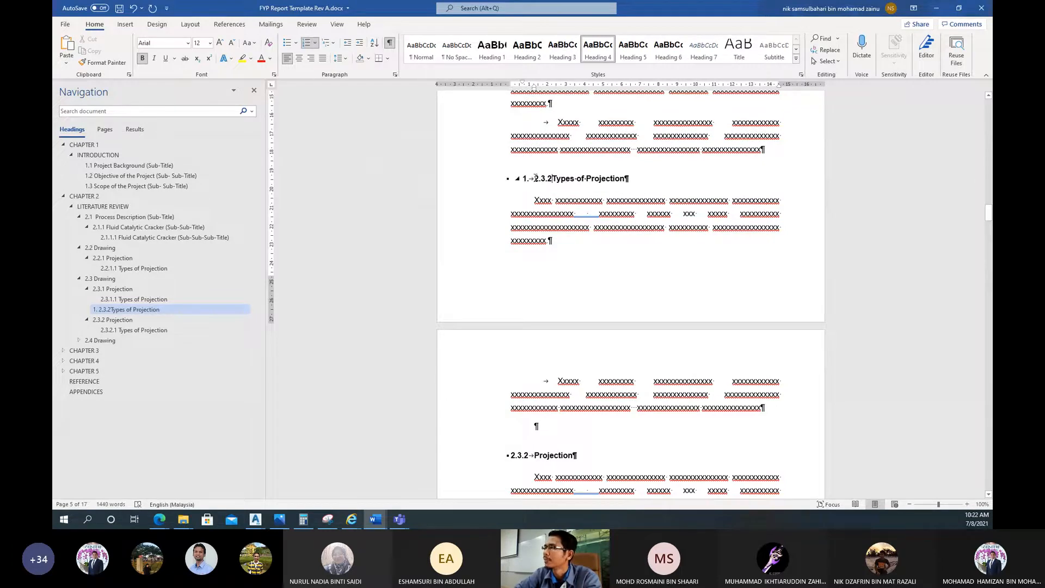
key("BackSpace")
key("BackSpace")
key("BackSpace")
key("BackSpace")
key("BackSpace")
key("BackSpace")
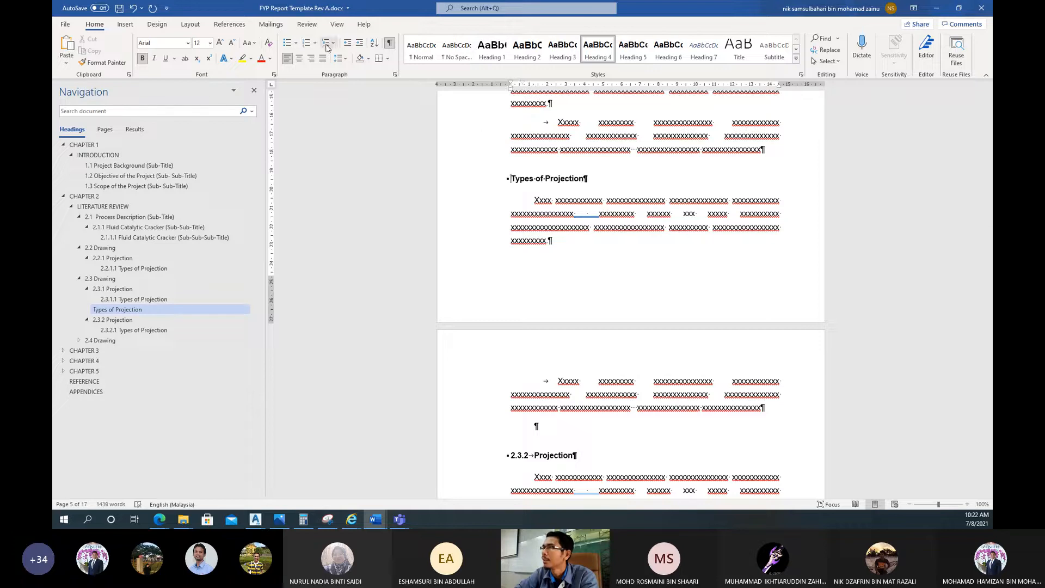
Retry numbering the Types of Projection heading from an indented position with the manual number 2.3.2, and clear the number and indent
left_click(305, 46)
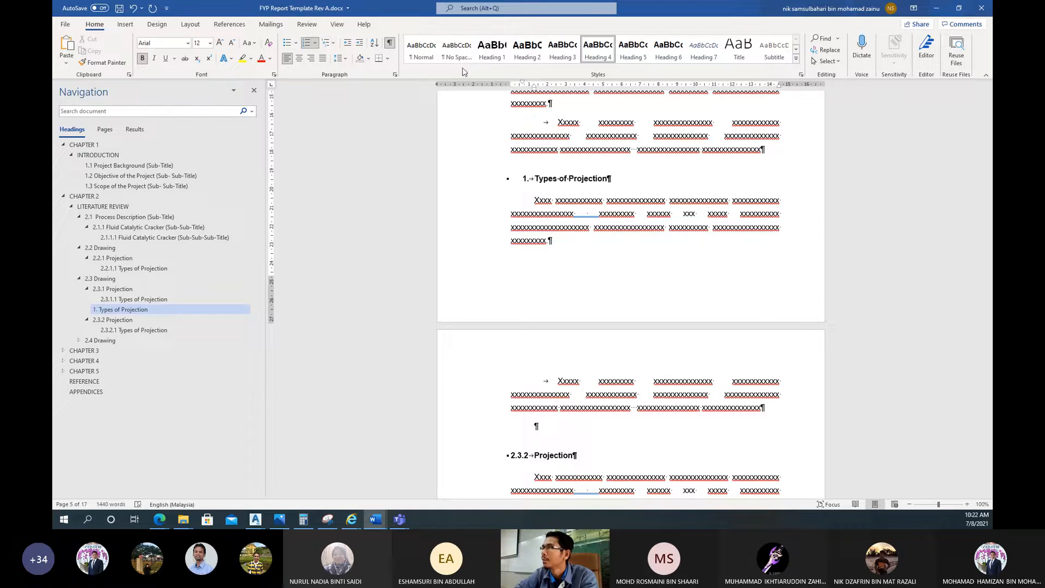
left_click(351, 45)
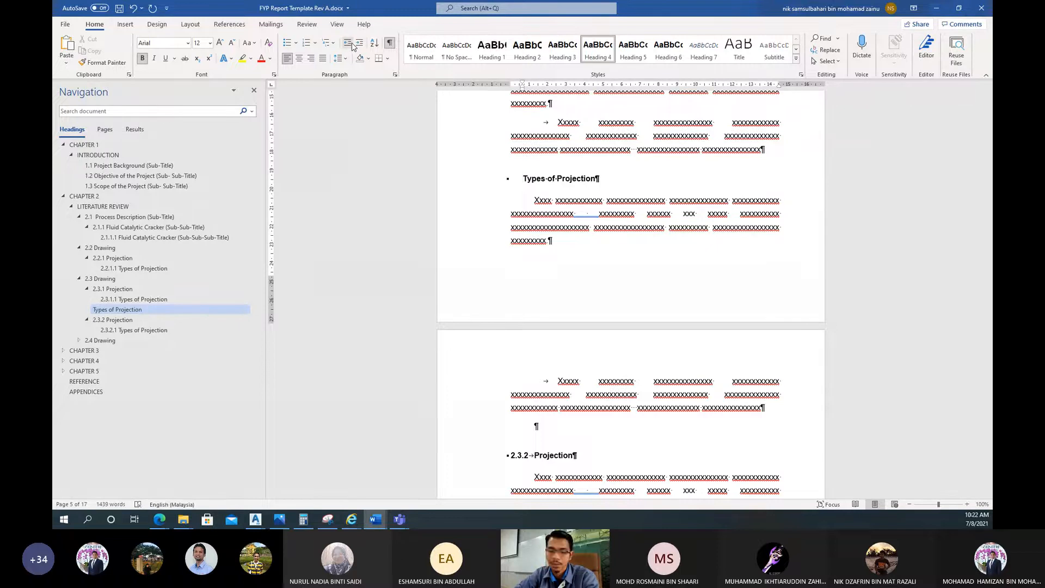
type("2.3")
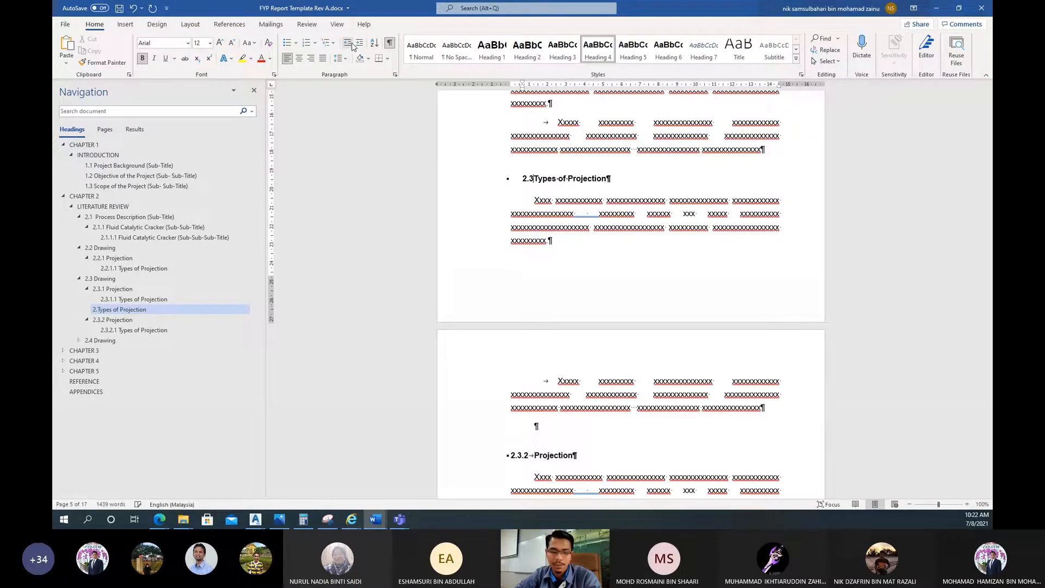
type(".2")
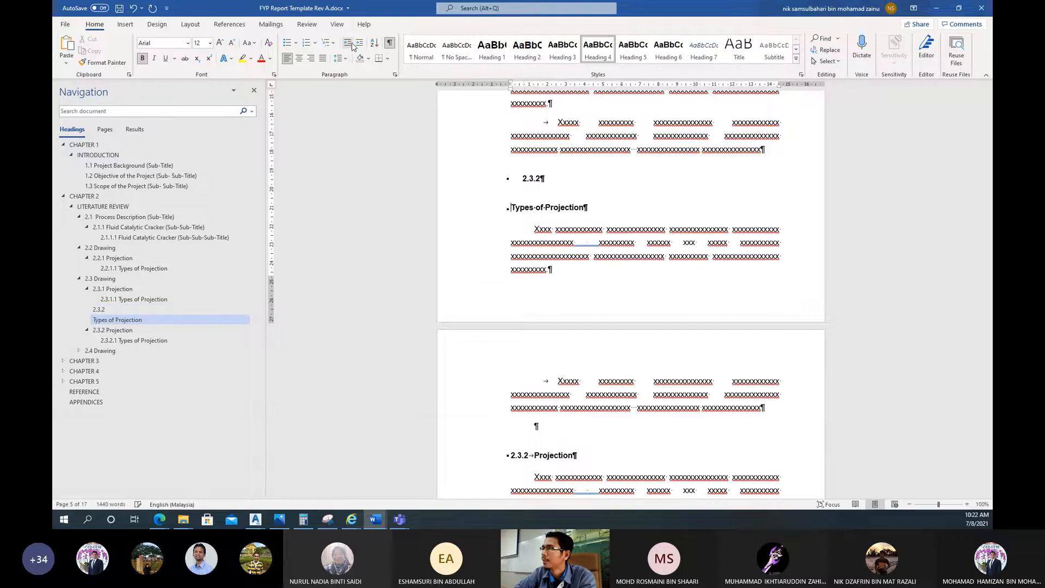
left_click(308, 44)
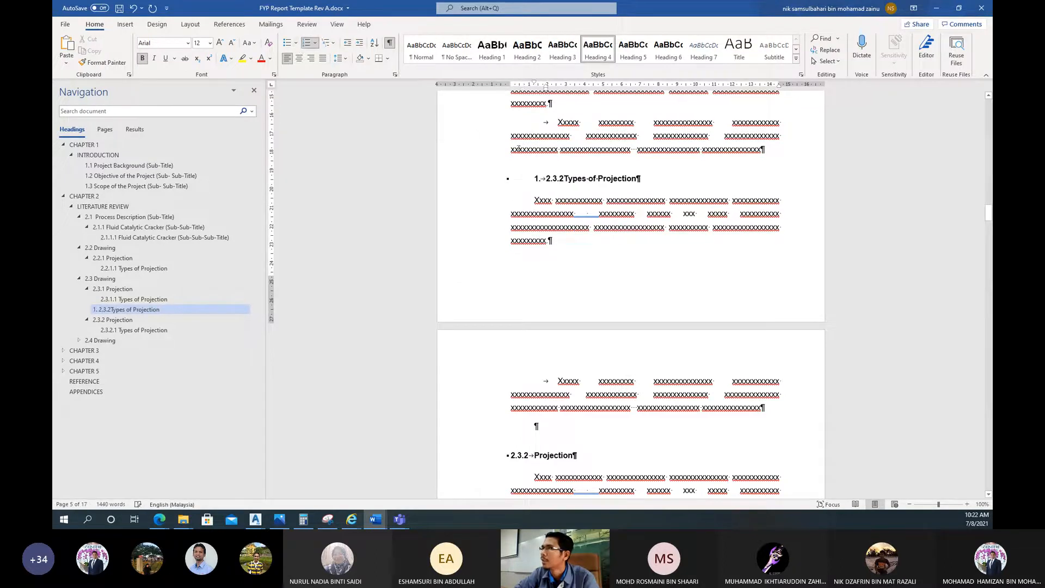
key("BackSpace")
key("BackSpace")
key("BackSpace")
key("BackSpace")
key("BackSpace")
key("BackSpace")
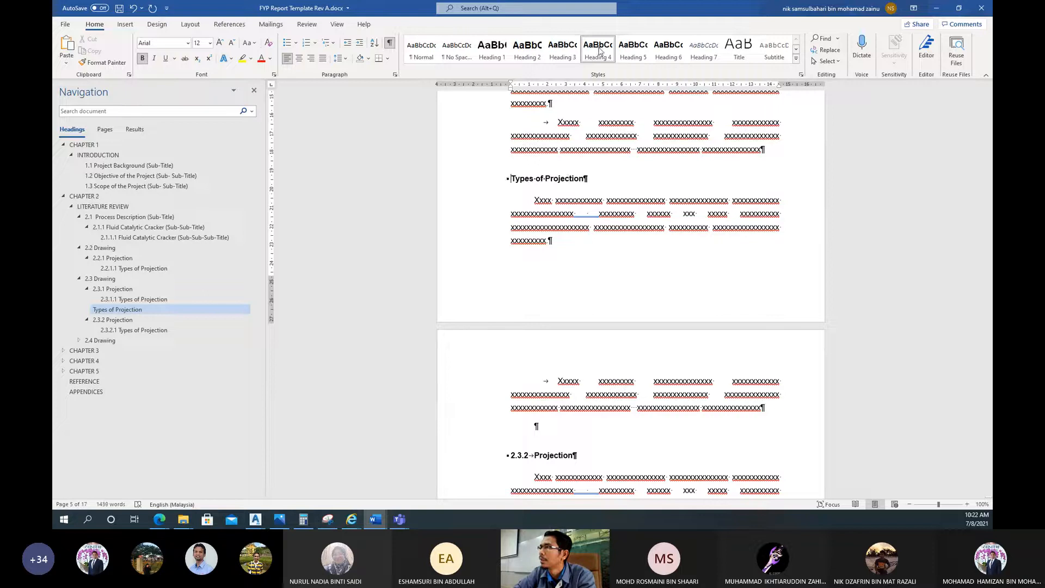
Switch the default numbering on and off for the Types of Projection heading and enter 2.3.2 with a space as its auto-formatted number
left_click(307, 44)
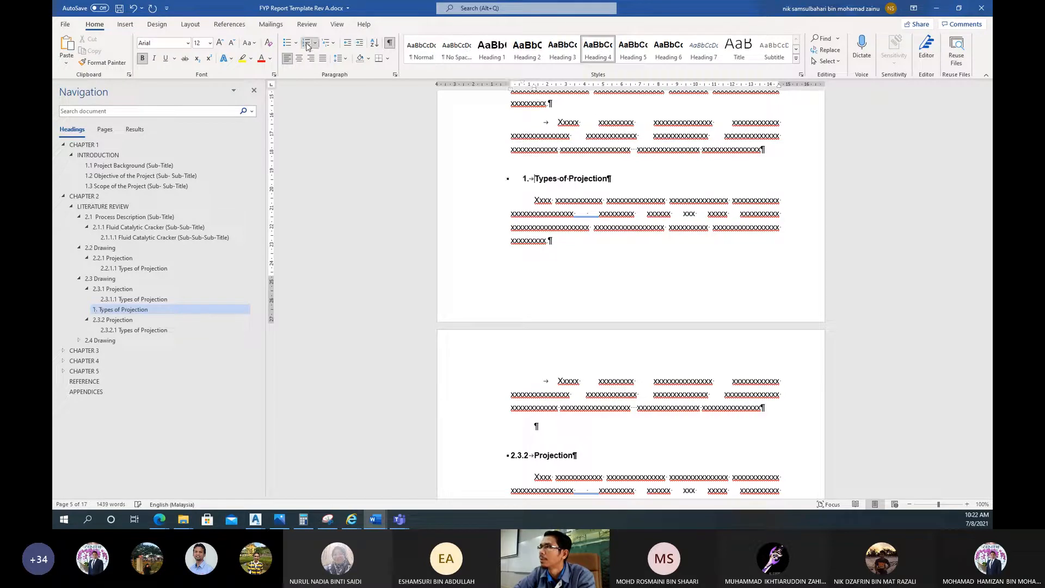
left_click(307, 46)
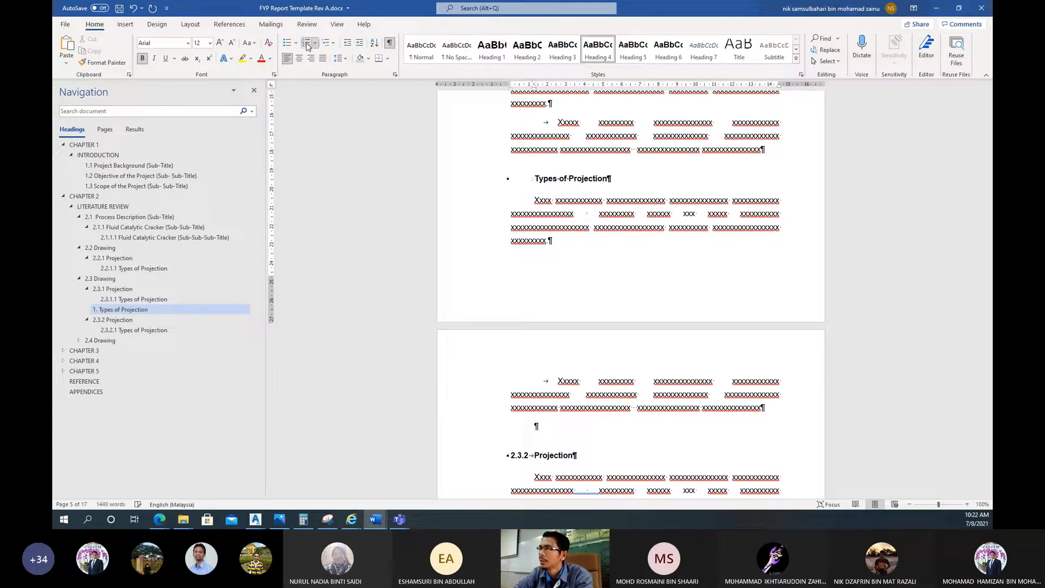
type("2.3")
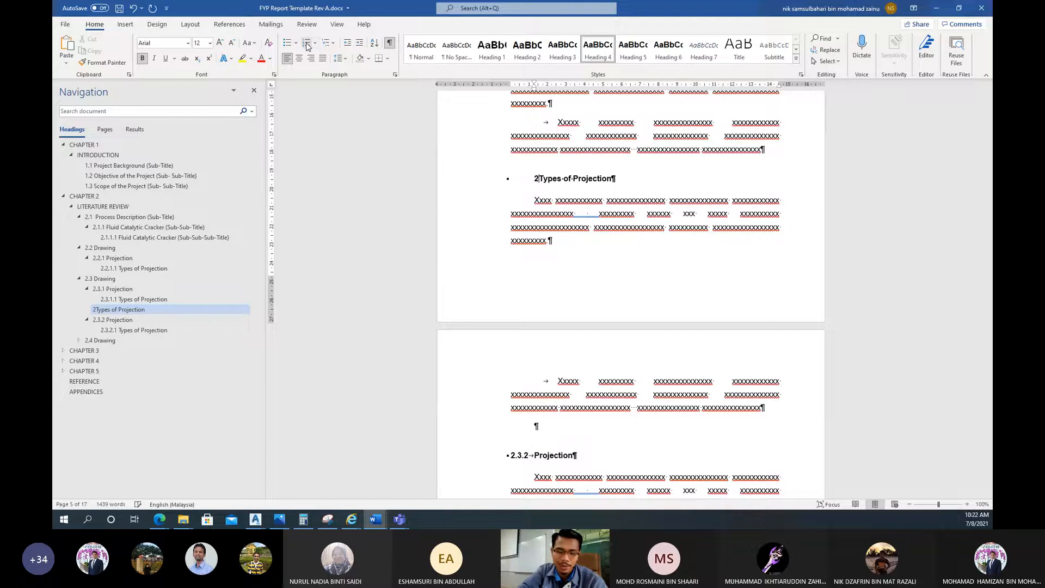
type(".")
key("space")
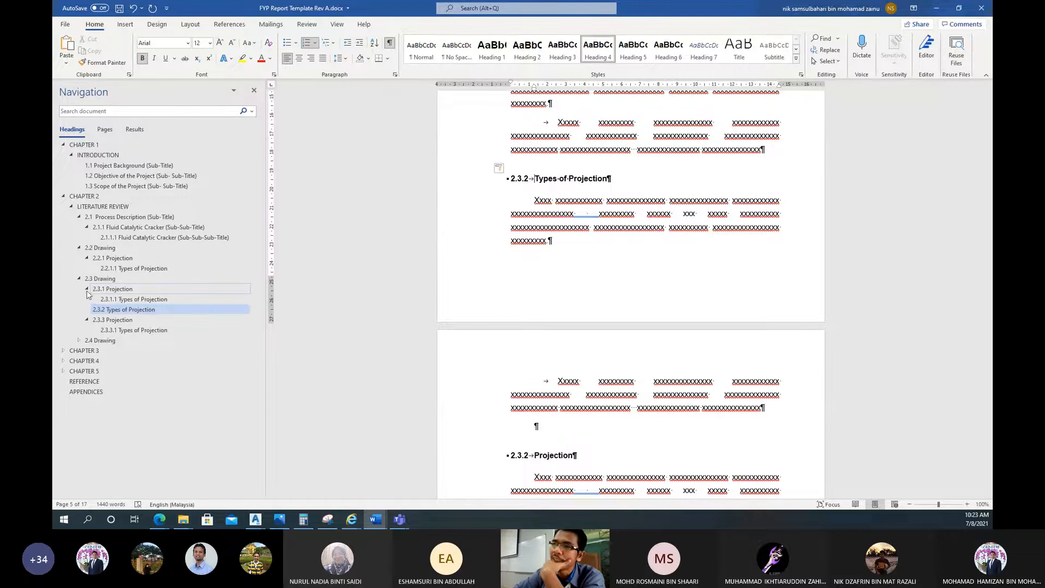
Check the heading numbering sequence from 2.3.1 Projection through 2.3.1.1 to 2.3.2 Types of Projection
scroll(633, 207, "up", 3)
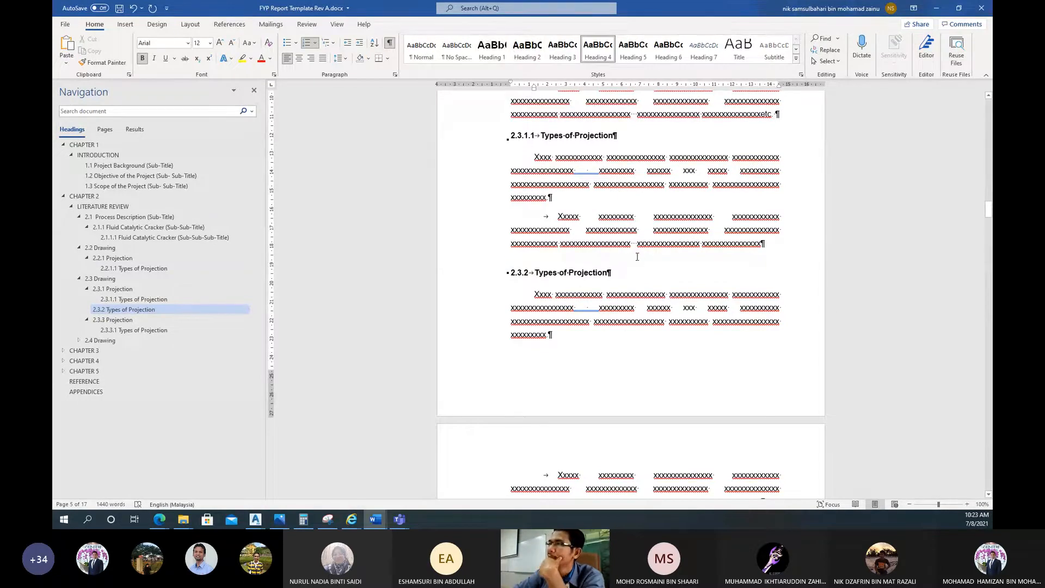
scroll(637, 256, "up", 3)
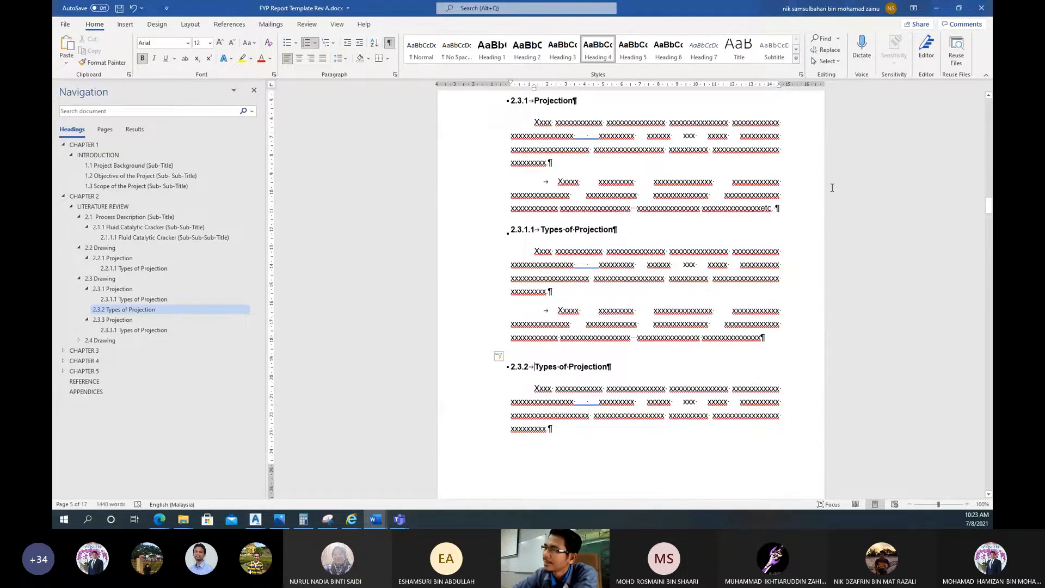
scroll(661, 224, "up", 3)
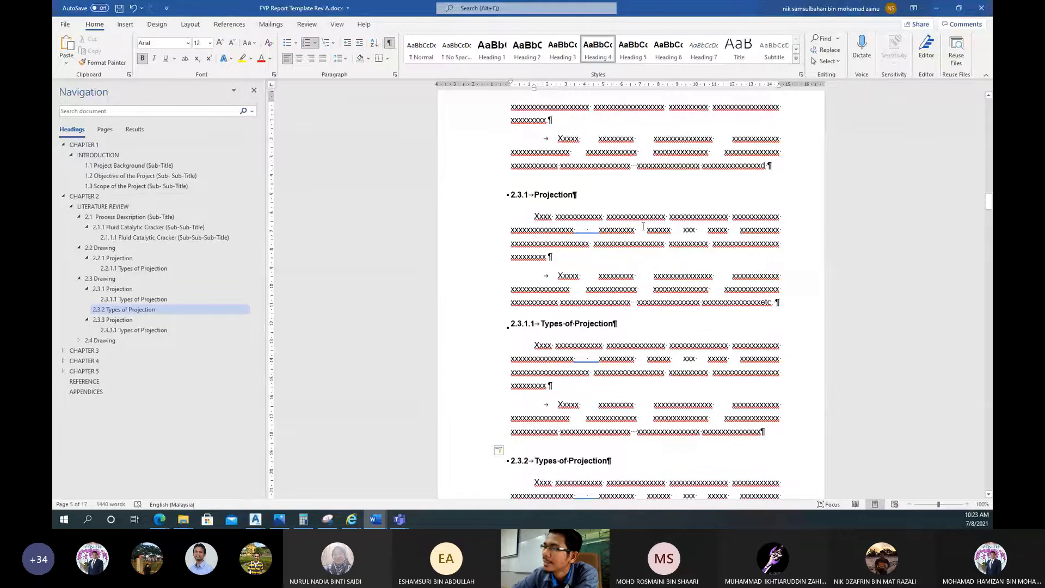
scroll(643, 226, "down", 4)
scroll(644, 226, "up", 3)
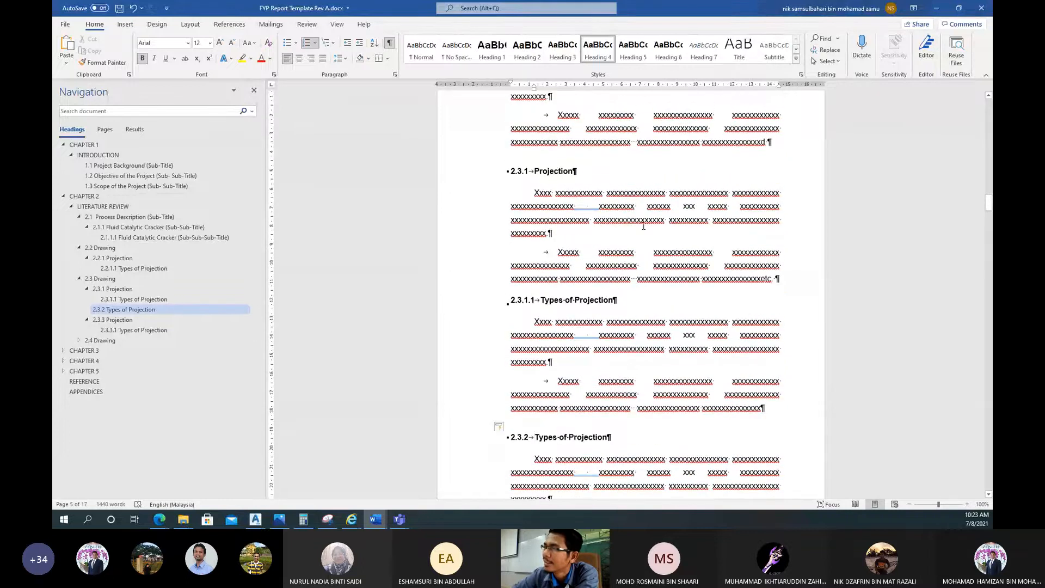
scroll(644, 227, "down", 3)
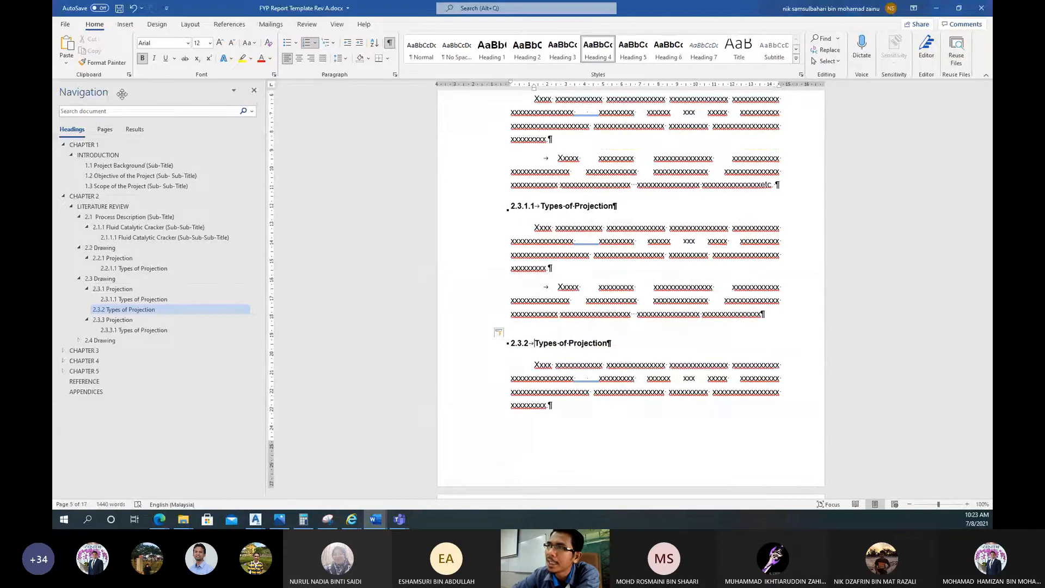
Hide the Navigation pane, show it again, and expand the Chapter 3 headings in it
left_click(253, 90)
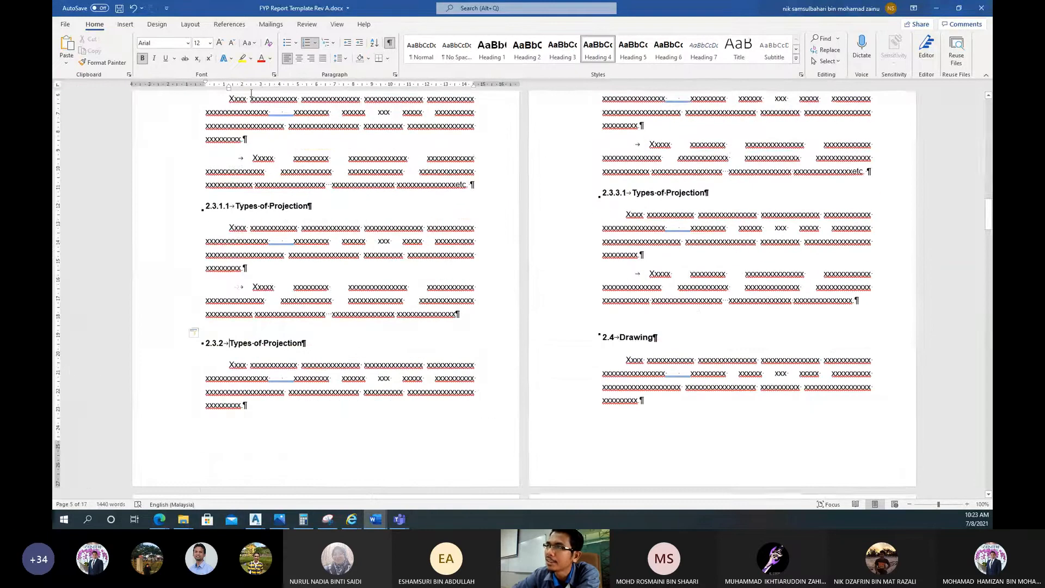
left_click(337, 24)
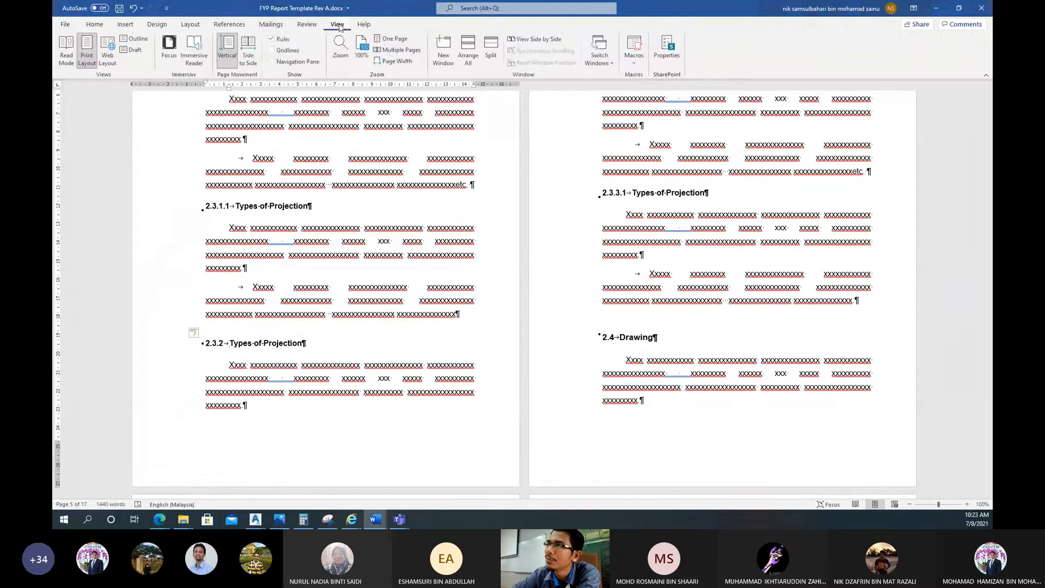
left_click(272, 62)
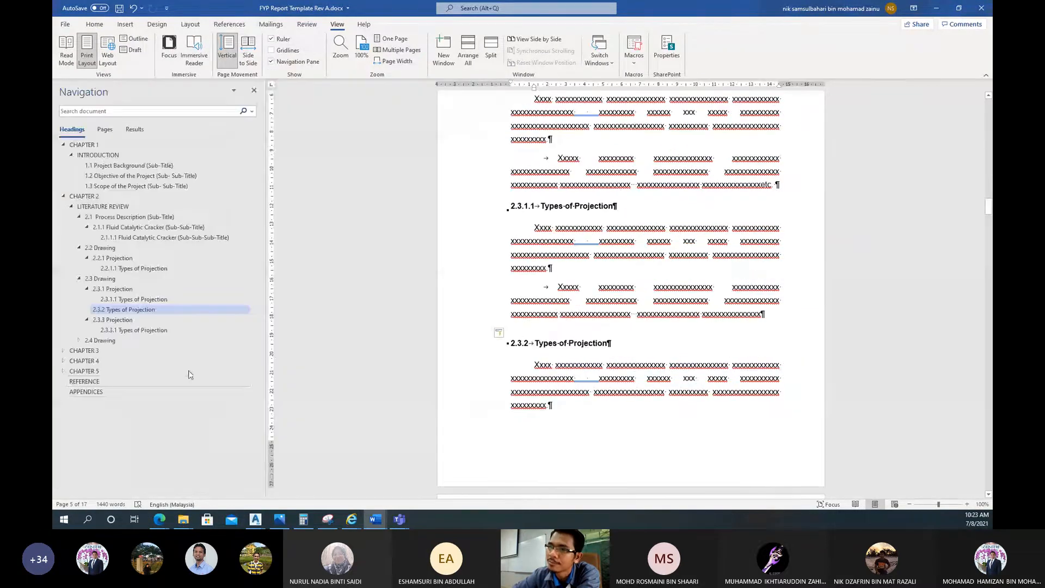
left_click(63, 351)
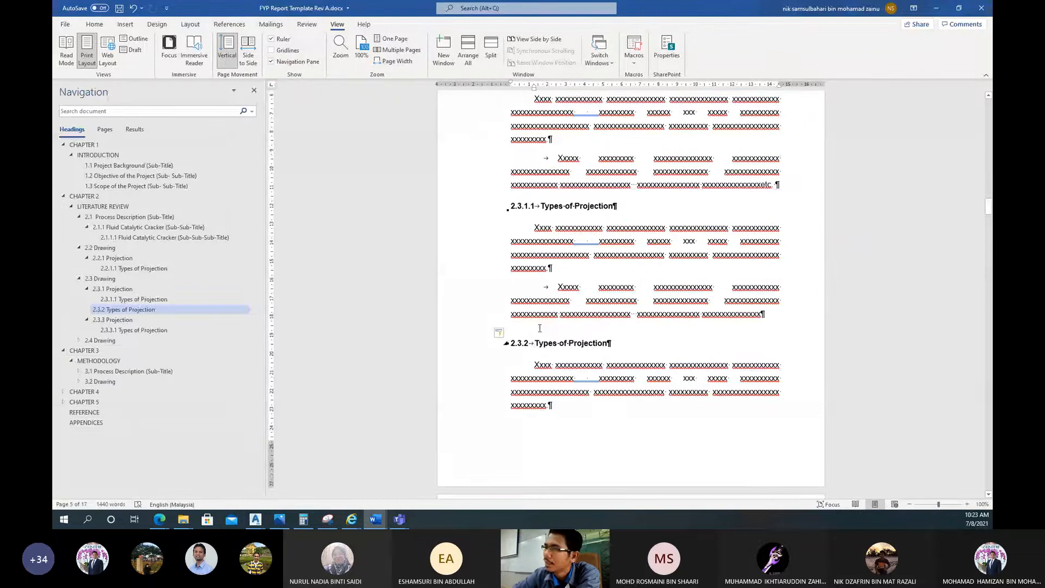
scroll(540, 329, "down", 2)
scroll(581, 241, "up", 3)
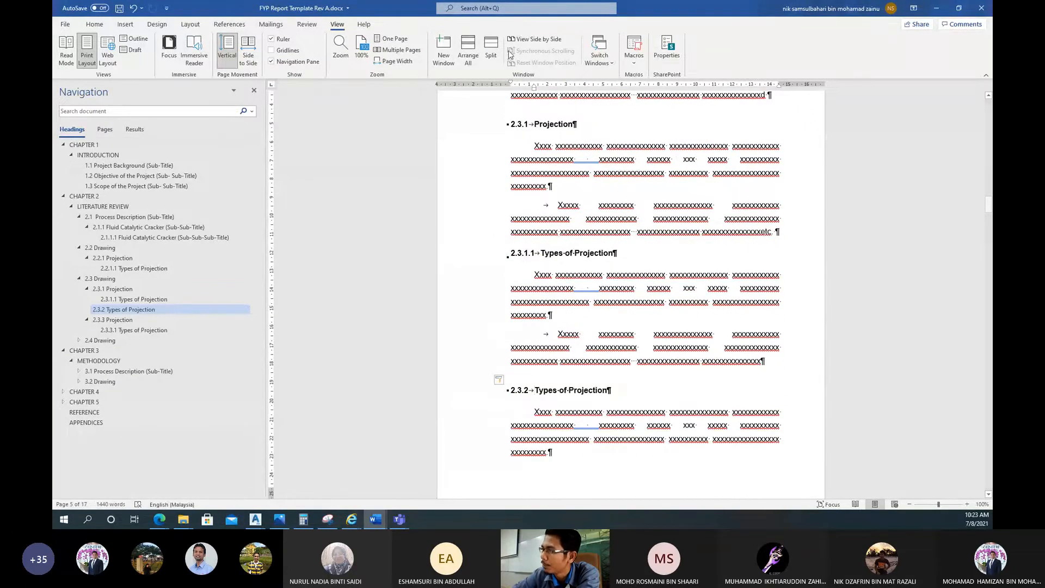
Browse the available paragraph styles with the cursor placed in the 2.3 Drawing heading
left_click(94, 25)
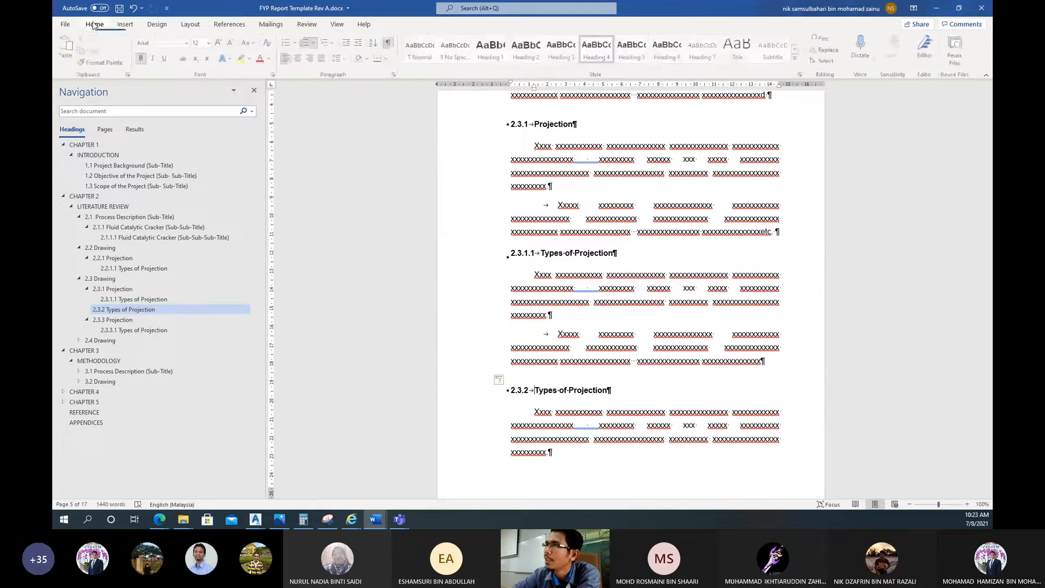
scroll(590, 195, "up", 11)
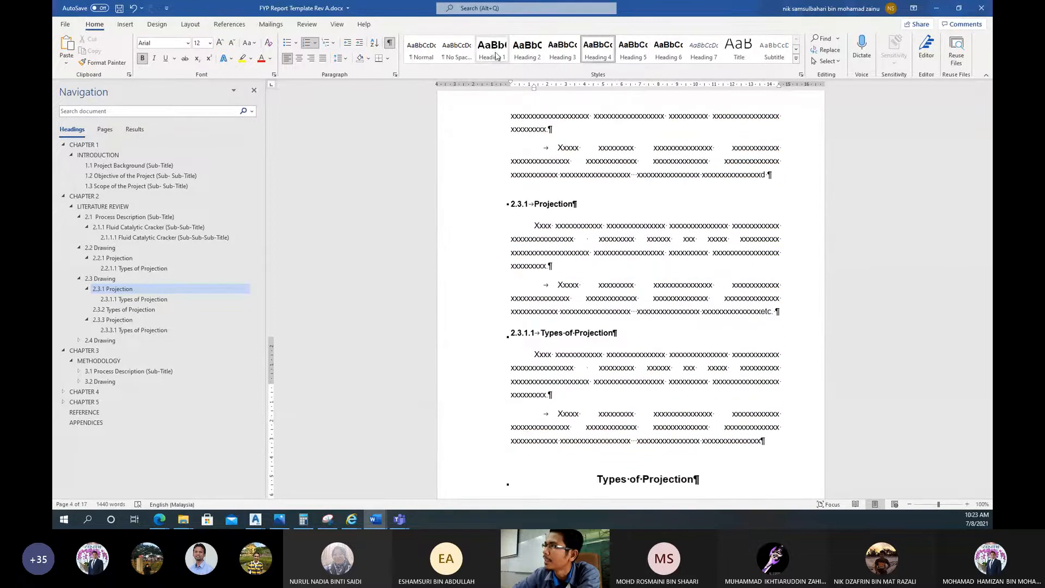
left_click(551, 246)
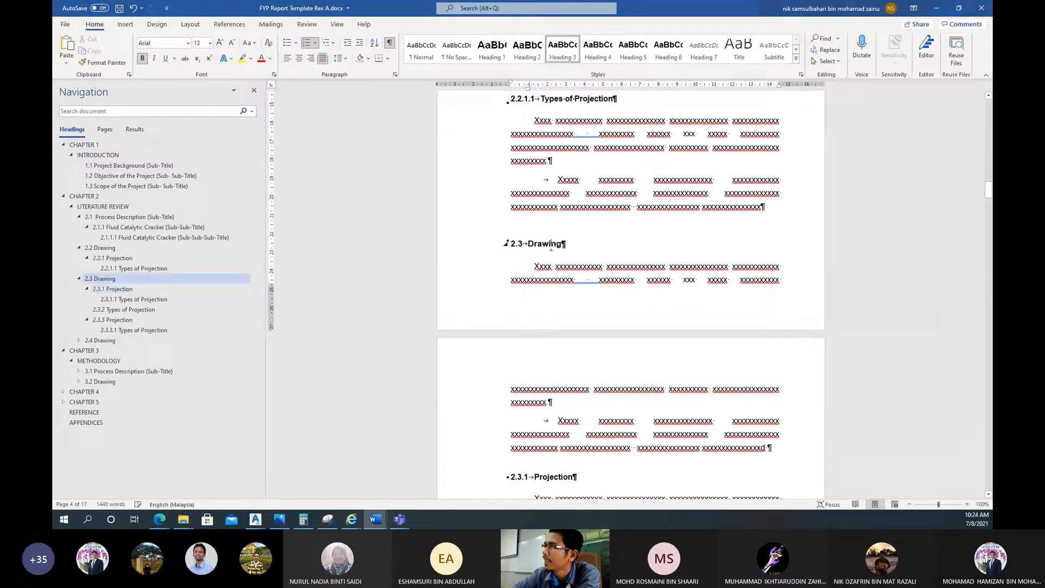
left_click(798, 50)
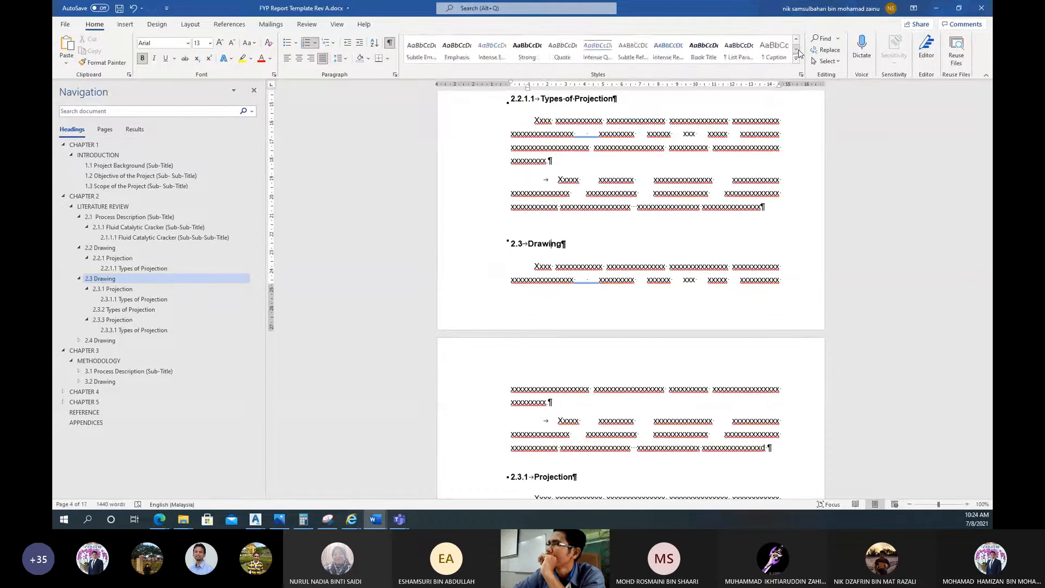
left_click(799, 50)
left_click(797, 40)
left_click(798, 40)
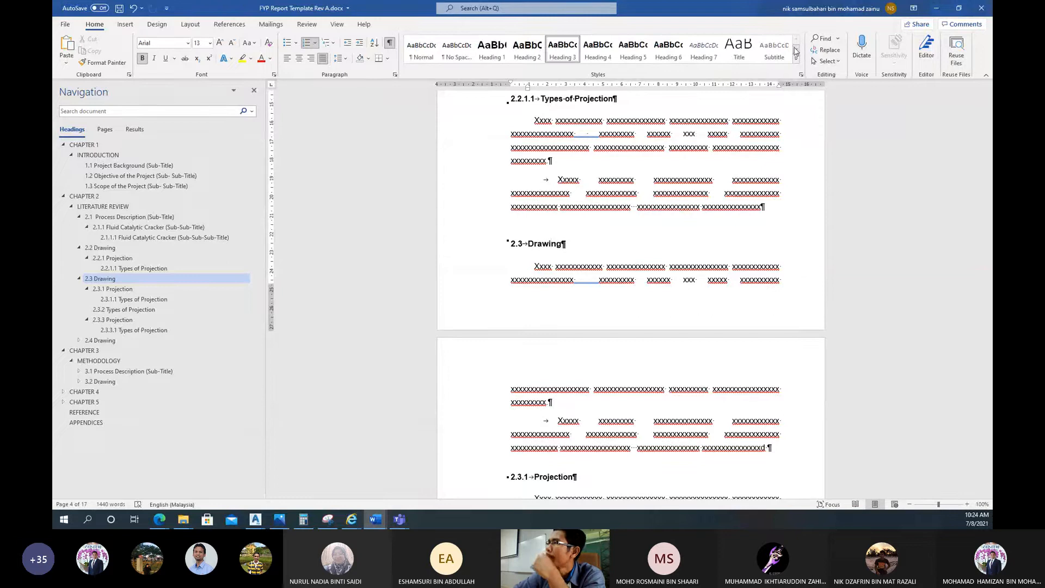
left_click(796, 50)
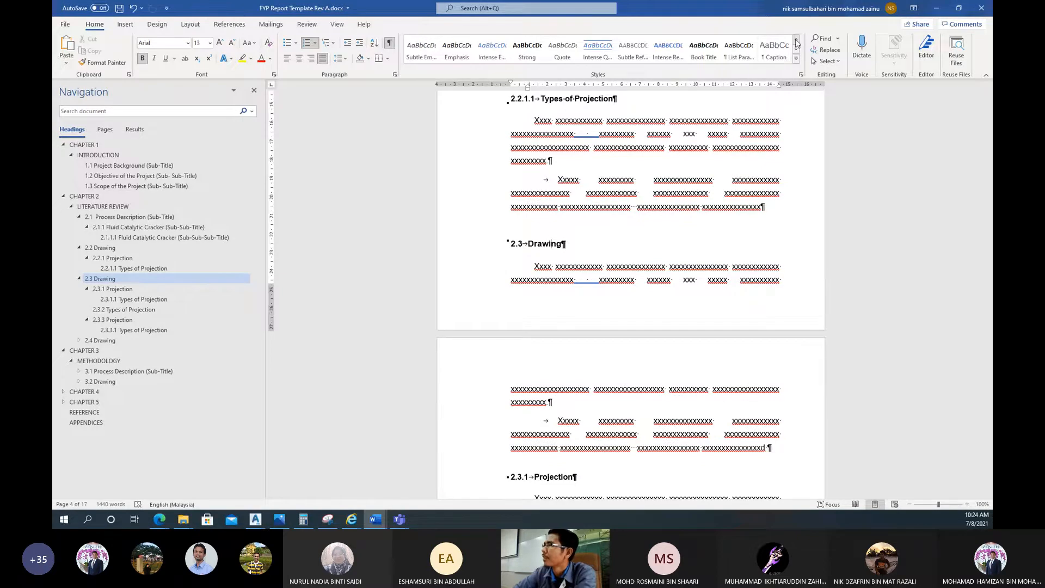
left_click(796, 43)
Remove the extra tab before the second paragraph under 2.2 Drawing and under 2.2.1 Projection
scroll(587, 278, "down", 5)
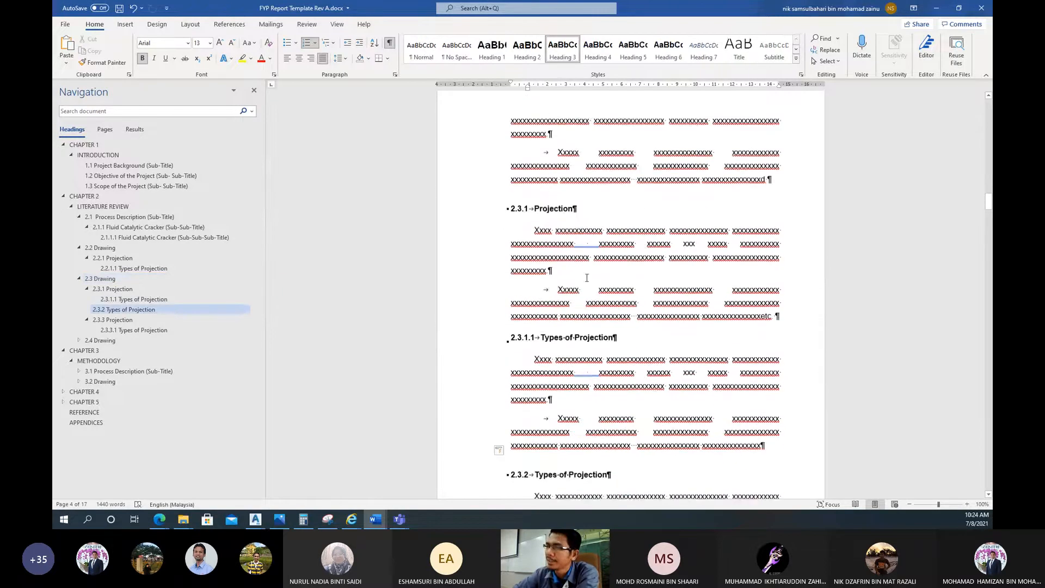
scroll(586, 278, "down", 6)
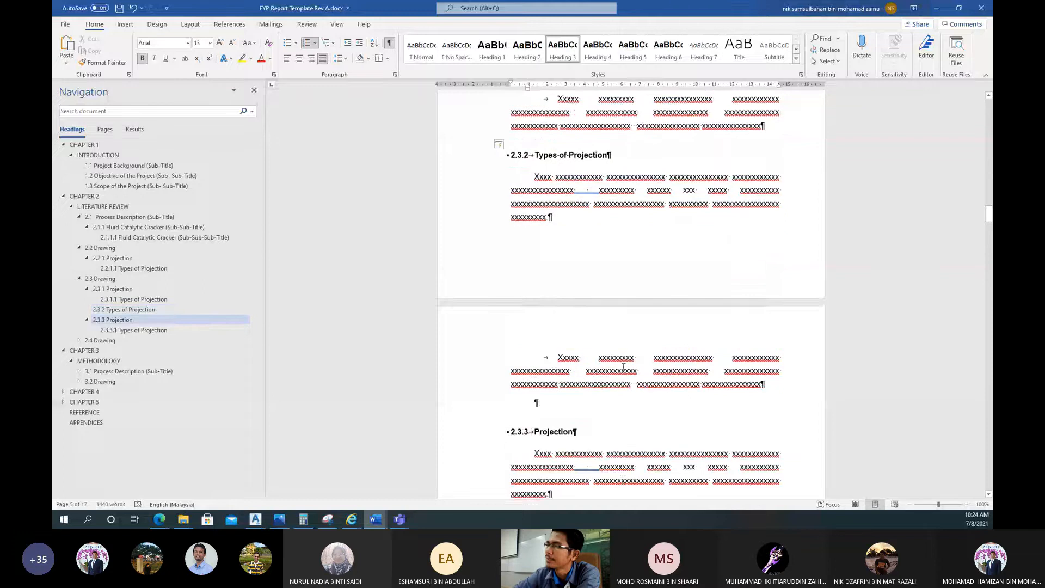
scroll(624, 366, "up", 3)
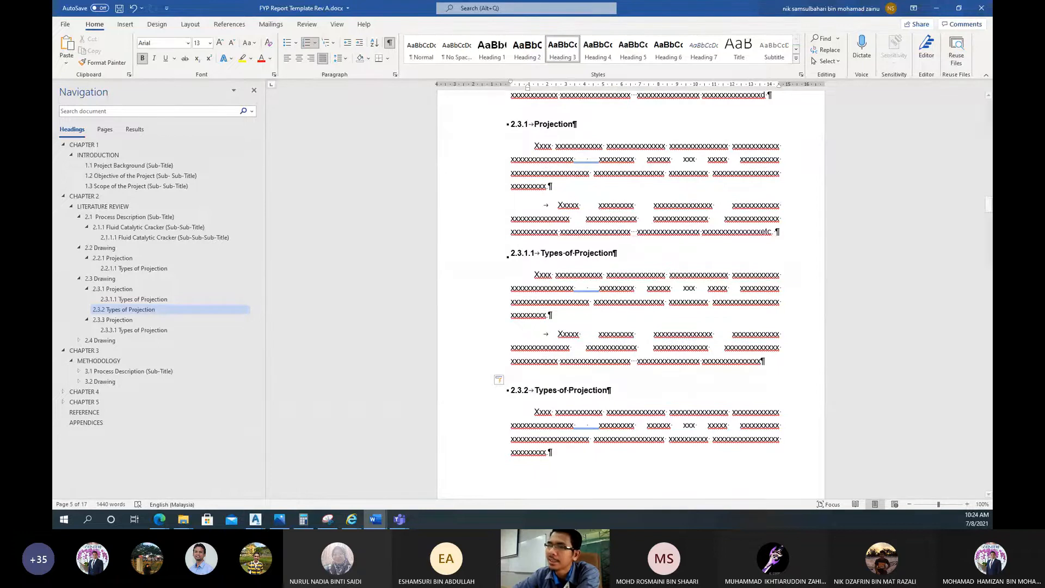
scroll(525, 314, "up", 8)
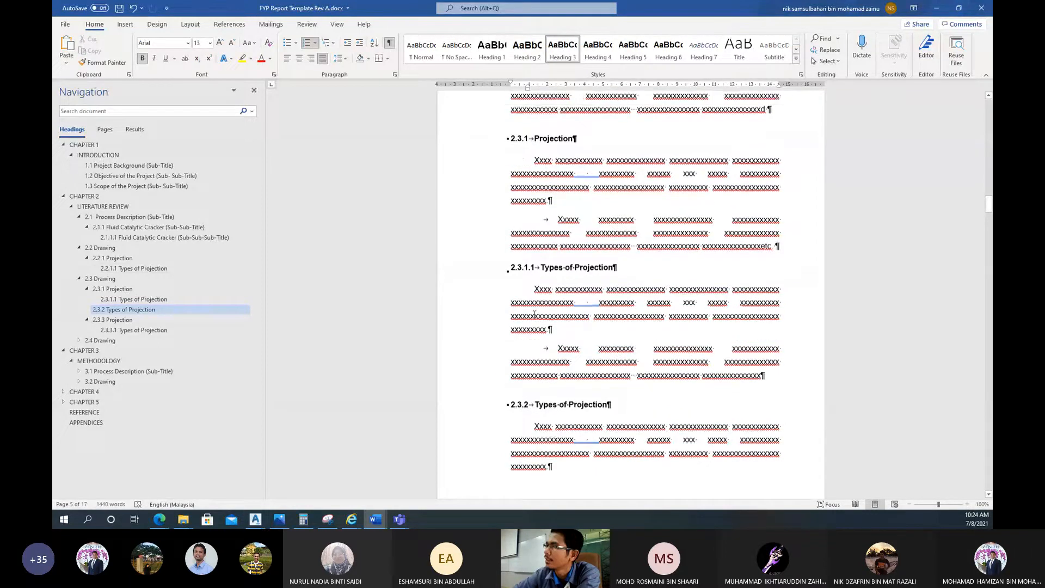
scroll(545, 314, "up", 7)
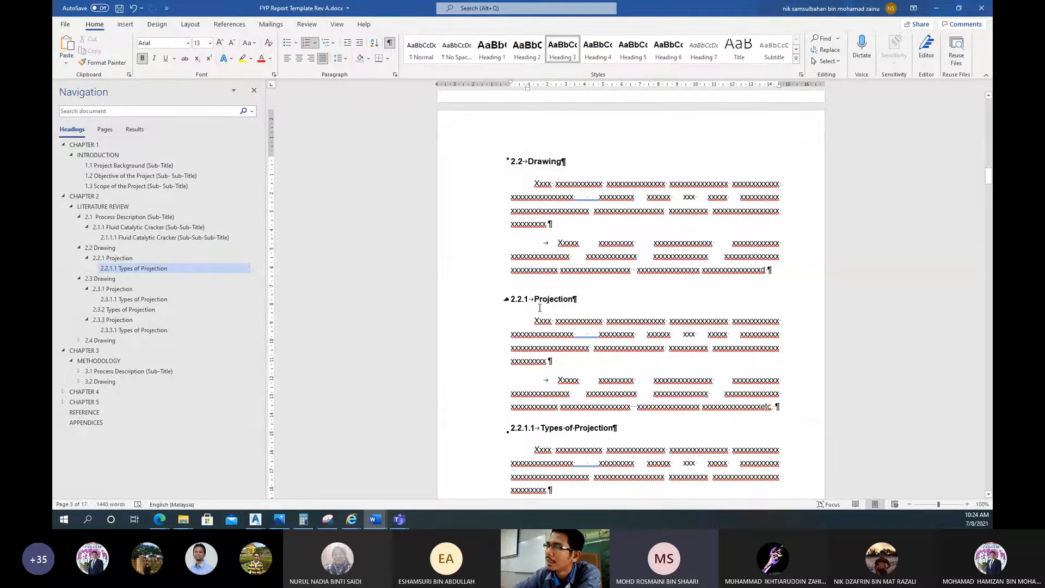
scroll(552, 222, "up", 3)
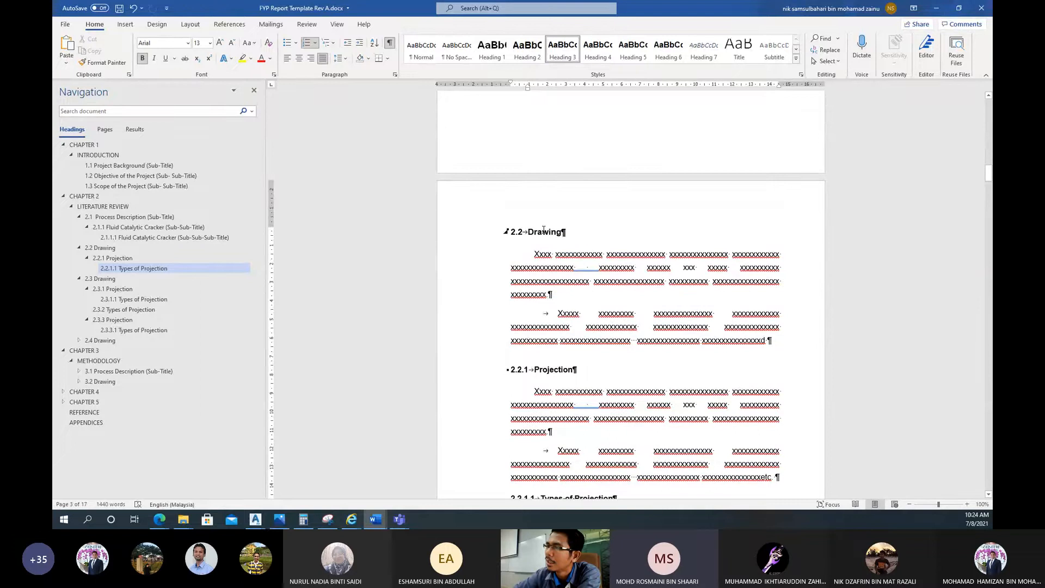
left_click(548, 316)
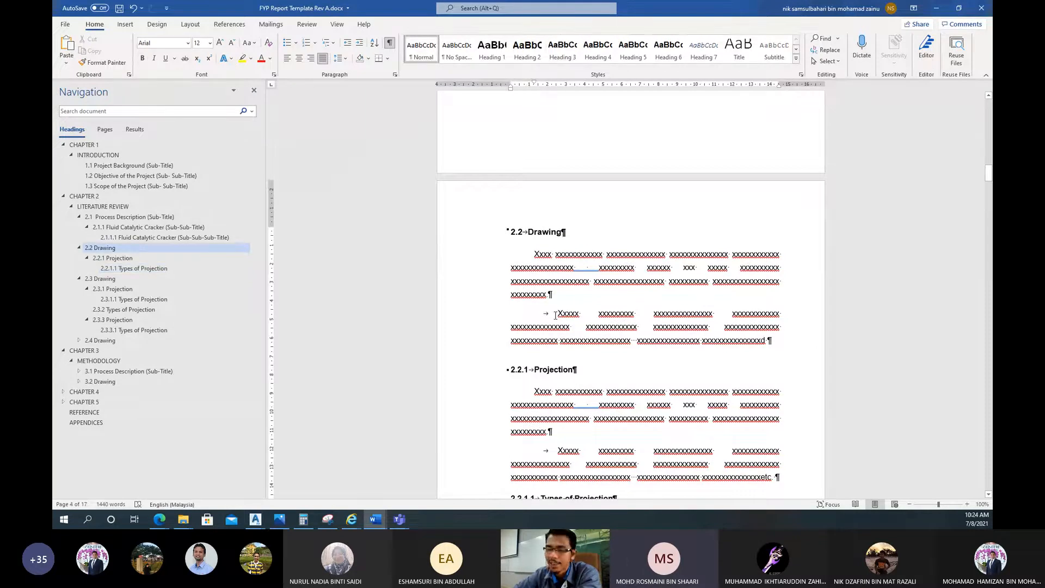
key("BackSpace")
scroll(551, 338, "down", 2)
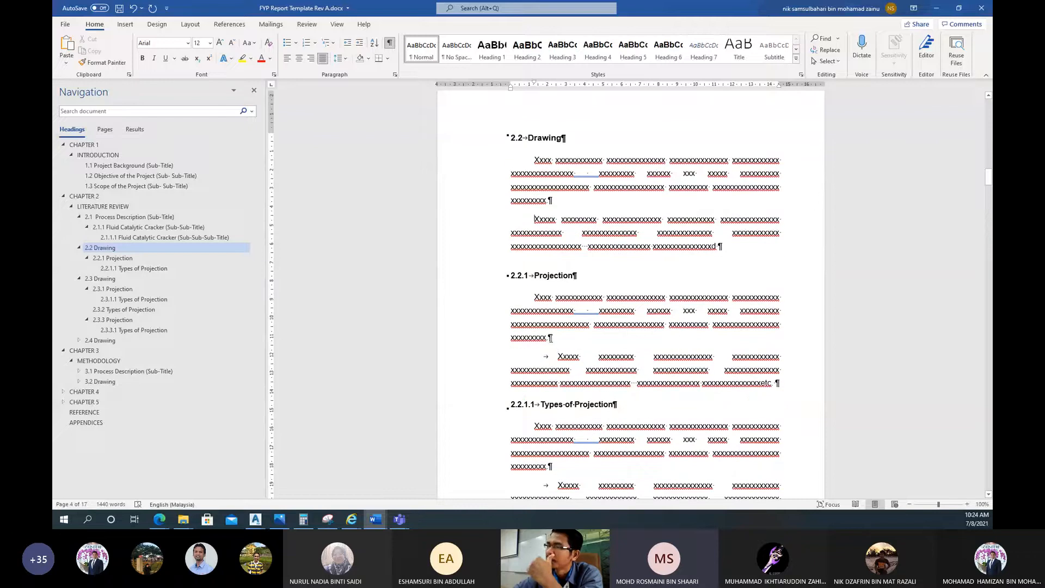
left_click(558, 355)
key("BackSpace")
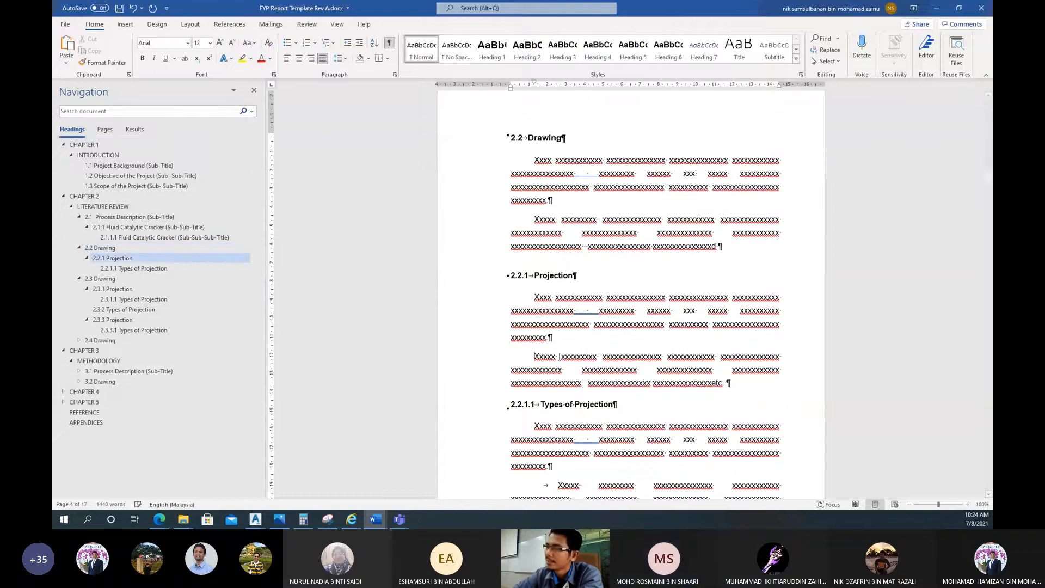
Remove the extra tab before the second paragraph under 2.2.1.1 Types of Projection and under 2.3 Drawing
scroll(540, 366, "down", 2)
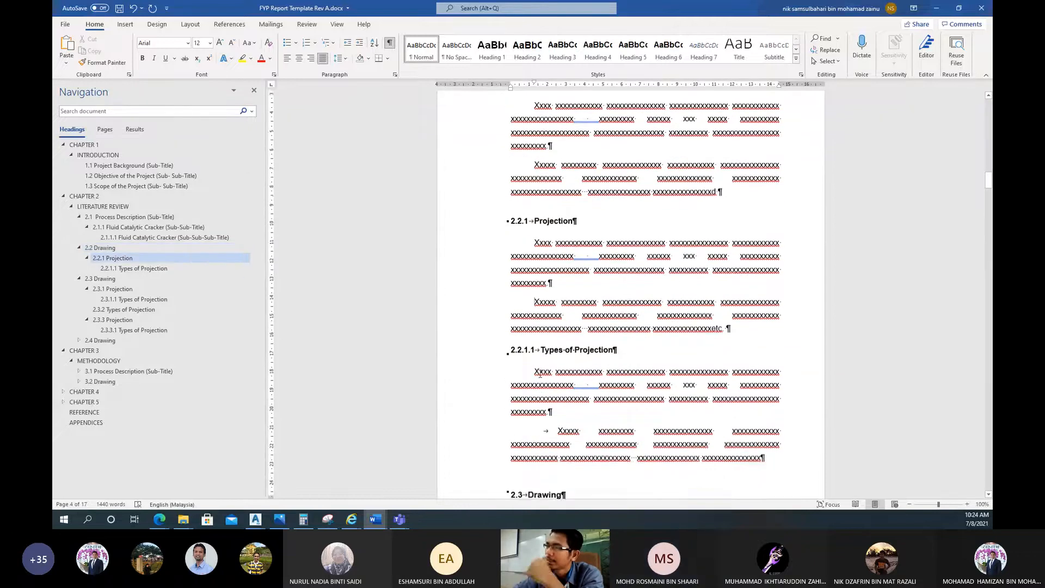
left_click(558, 391)
key("BackSpace")
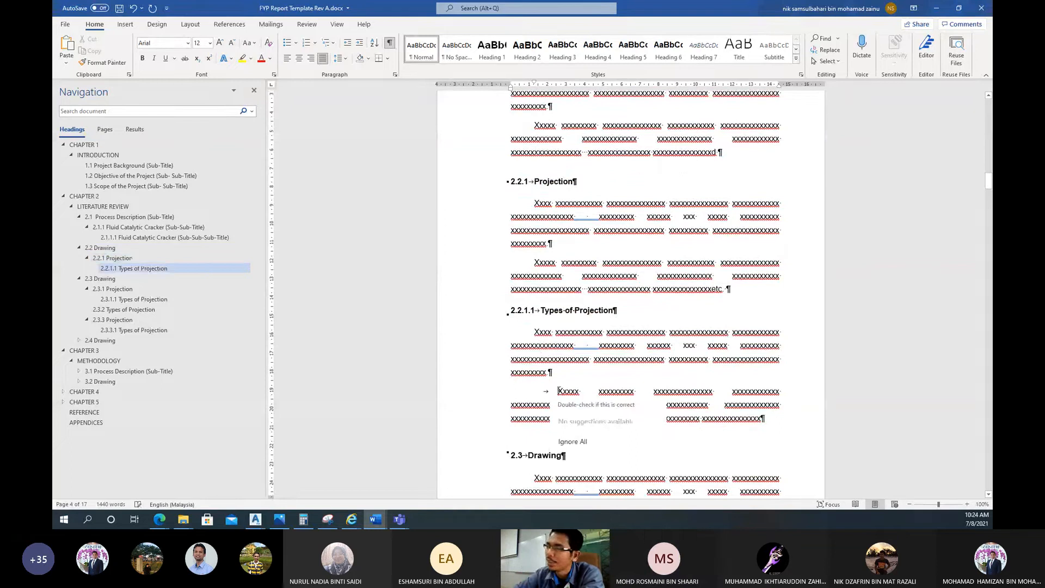
scroll(560, 382, "down", 4)
scroll(562, 384, "down", 1)
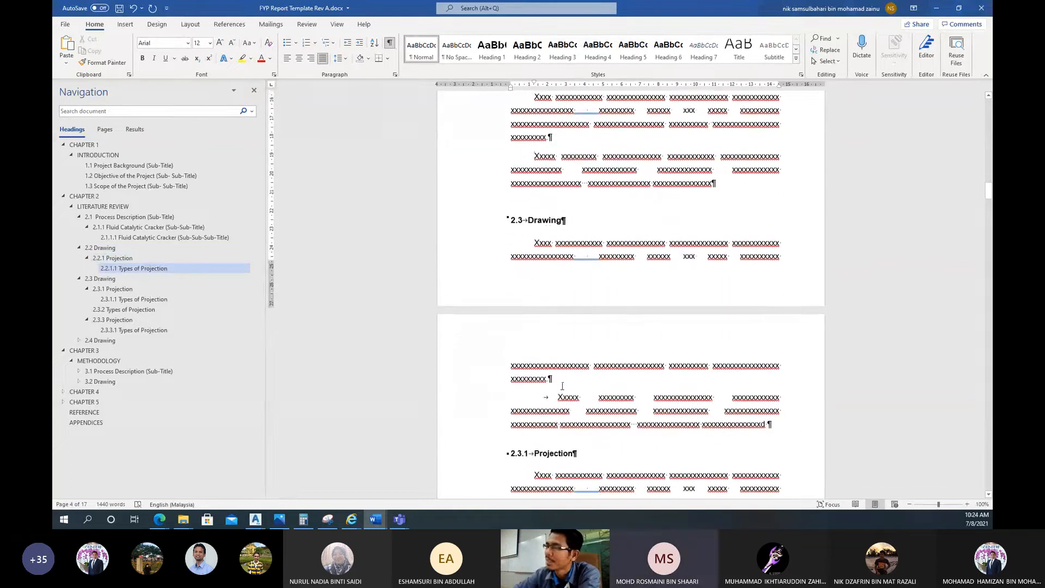
left_click(561, 392)
key("BackSpace")
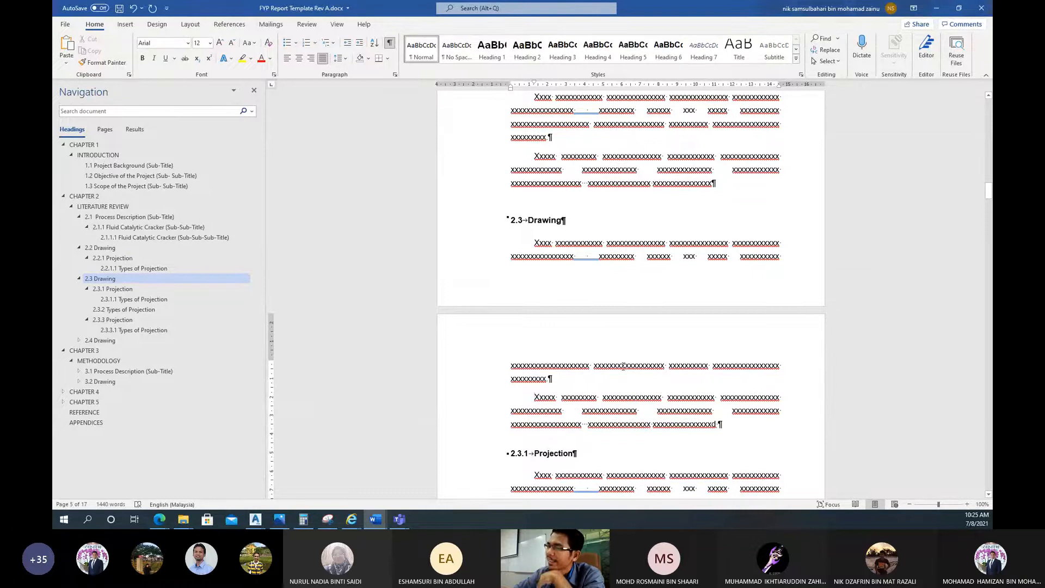
Remove the extra tab before the second paragraph under 2.3.1 Projection
scroll(623, 366, "down", 3)
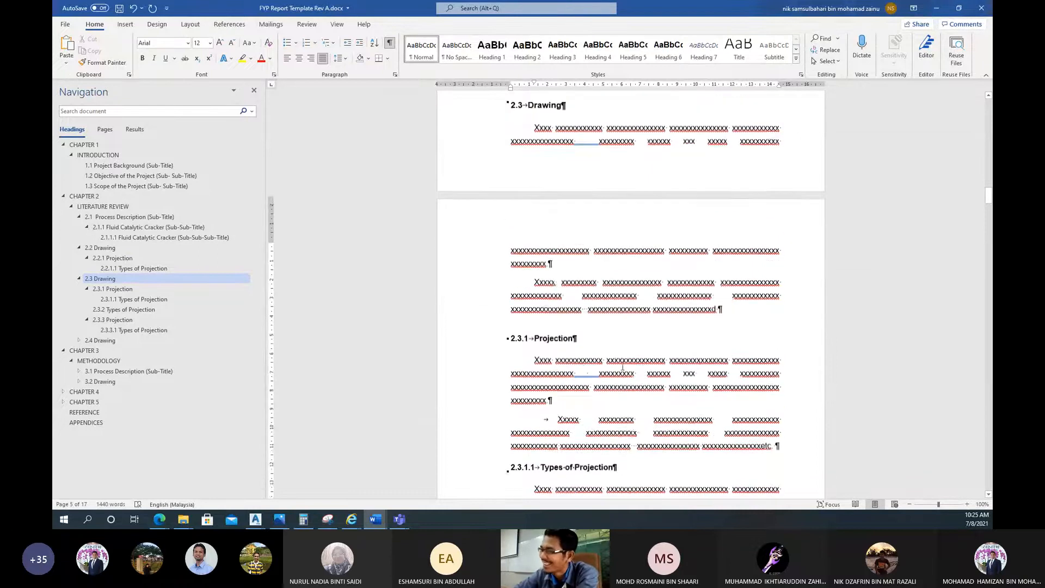
scroll(569, 401, "down", 3)
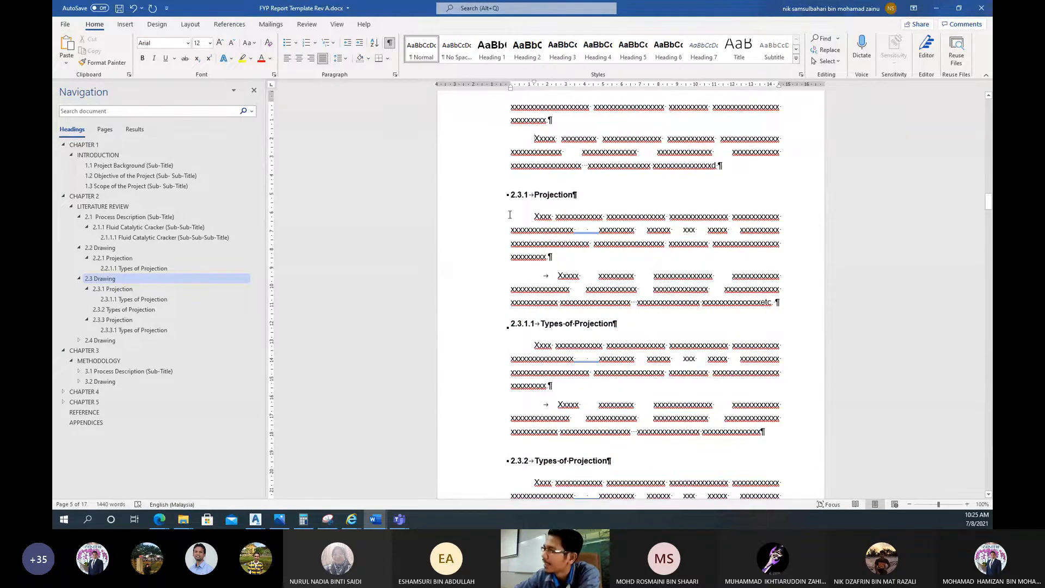
right_click(559, 278)
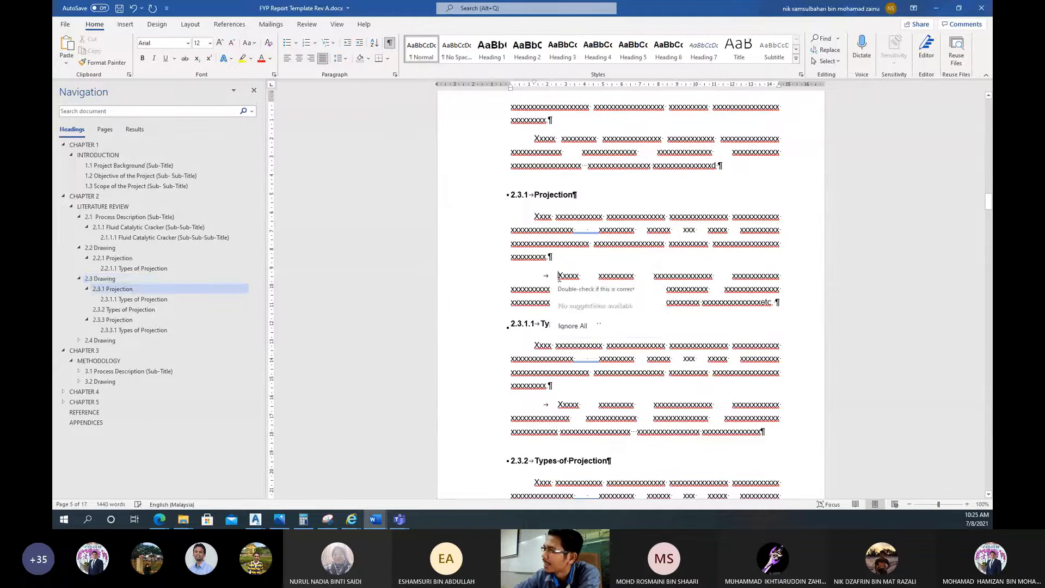
key("BackSpace")
Review the headings and paragraph indents from 2.3 Drawing through 2.3.3 Projection
scroll(559, 278, "up", 4)
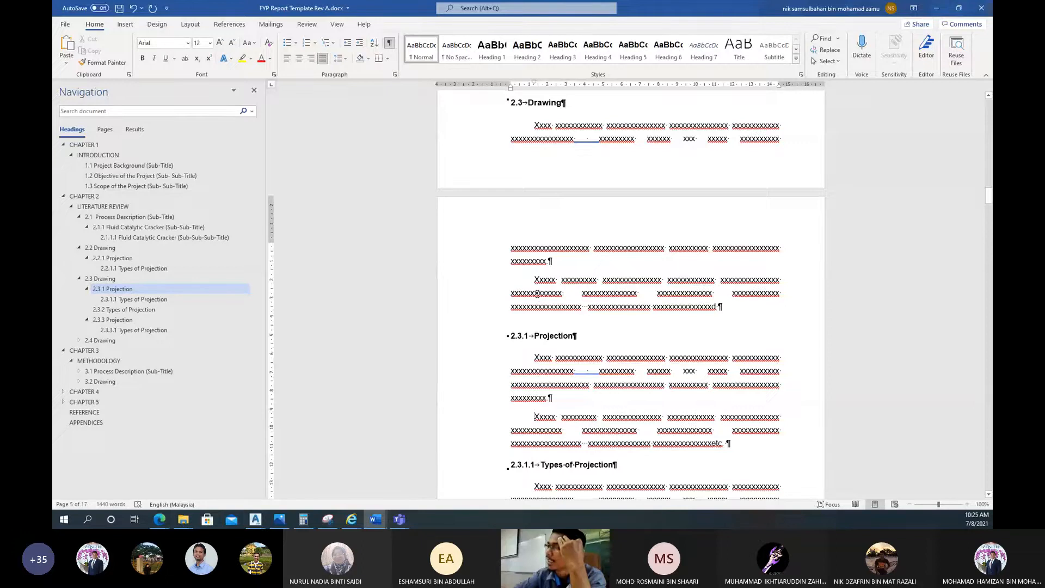
scroll(539, 283, "down", 3)
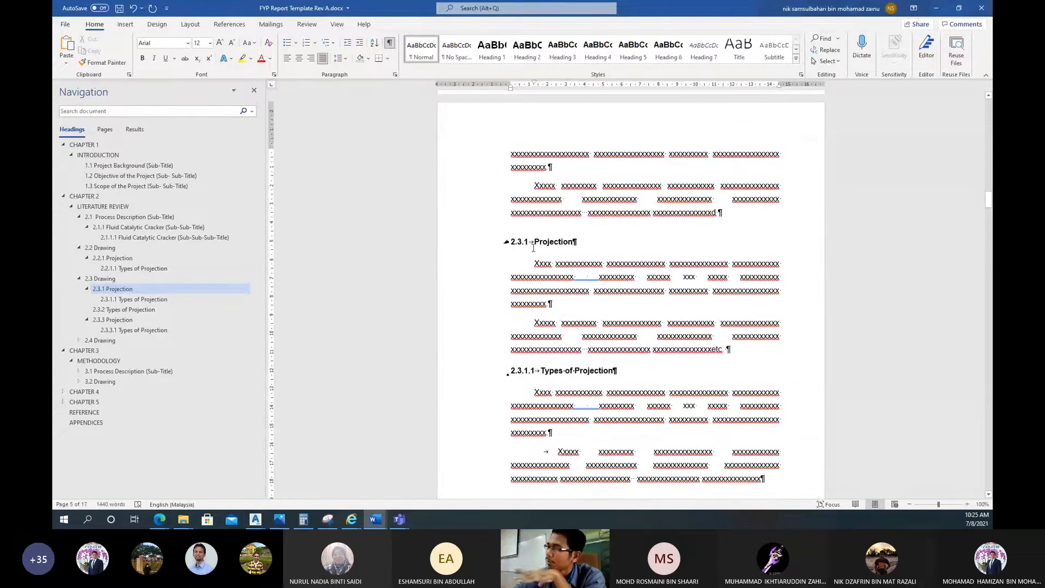
scroll(538, 307, "down", 4)
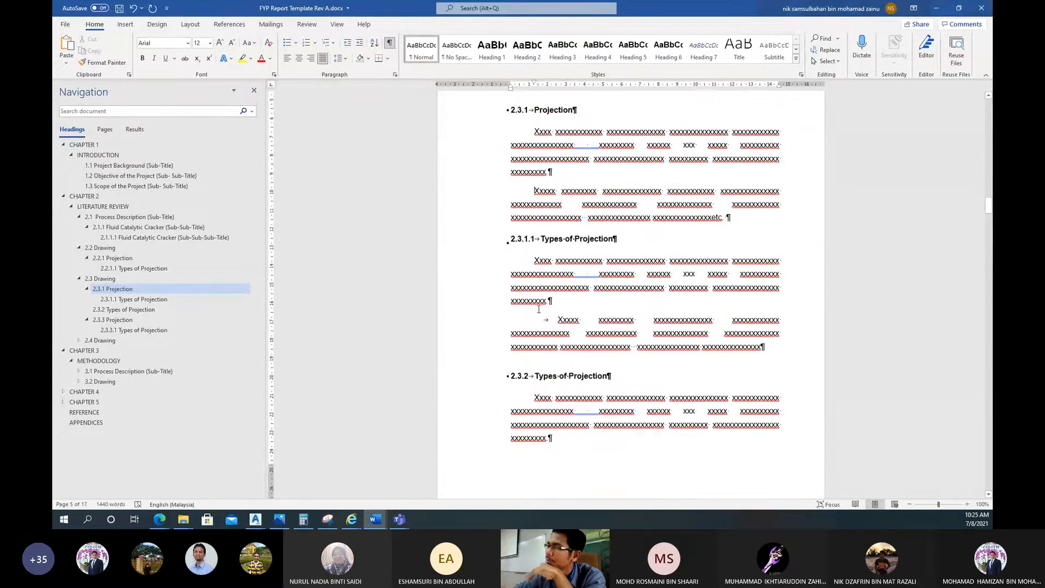
scroll(522, 283, "up", 5)
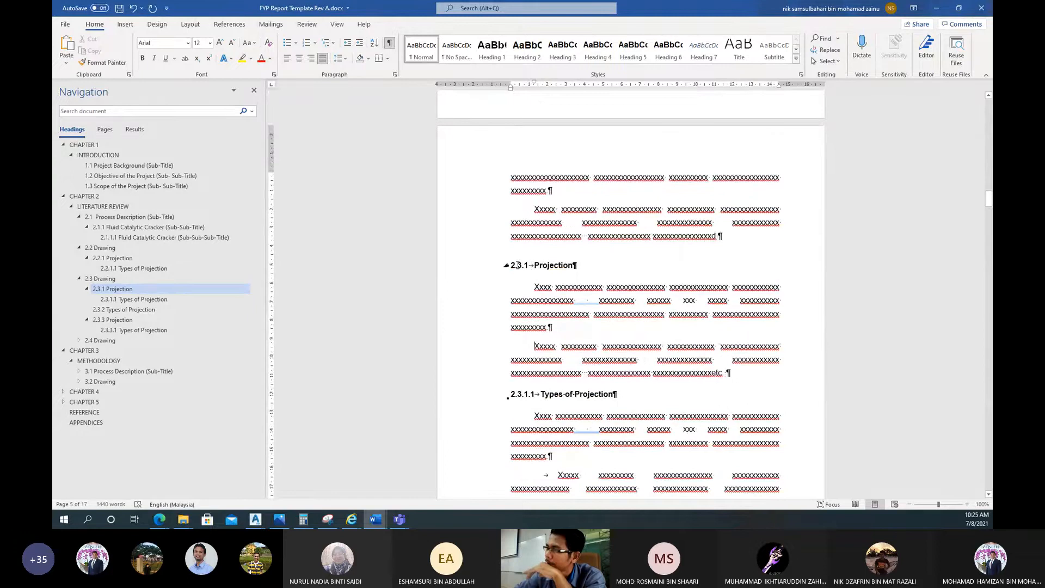
scroll(549, 382, "down", 3)
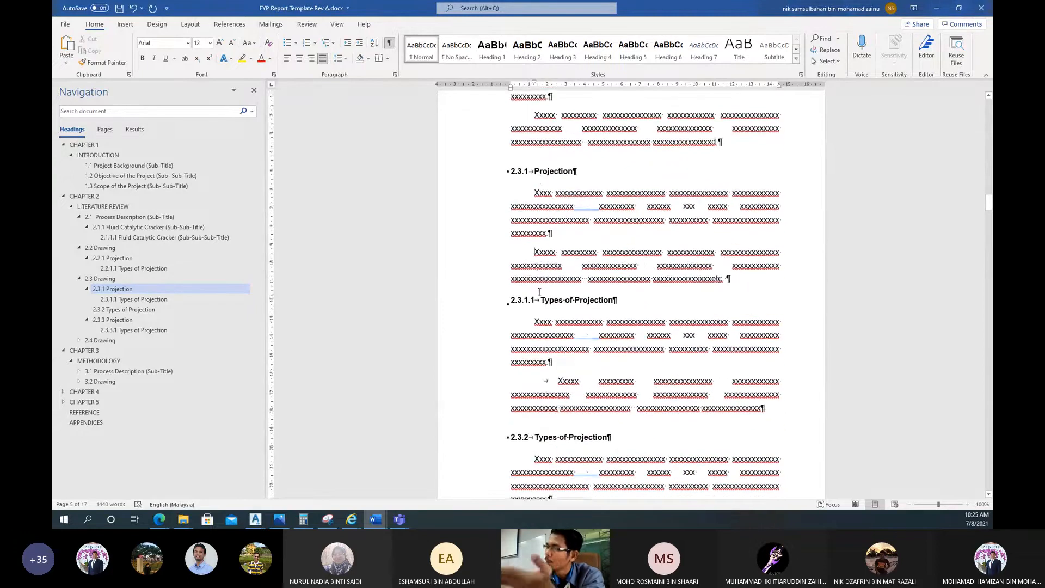
scroll(548, 381, "down", 2)
scroll(549, 382, "down", 9)
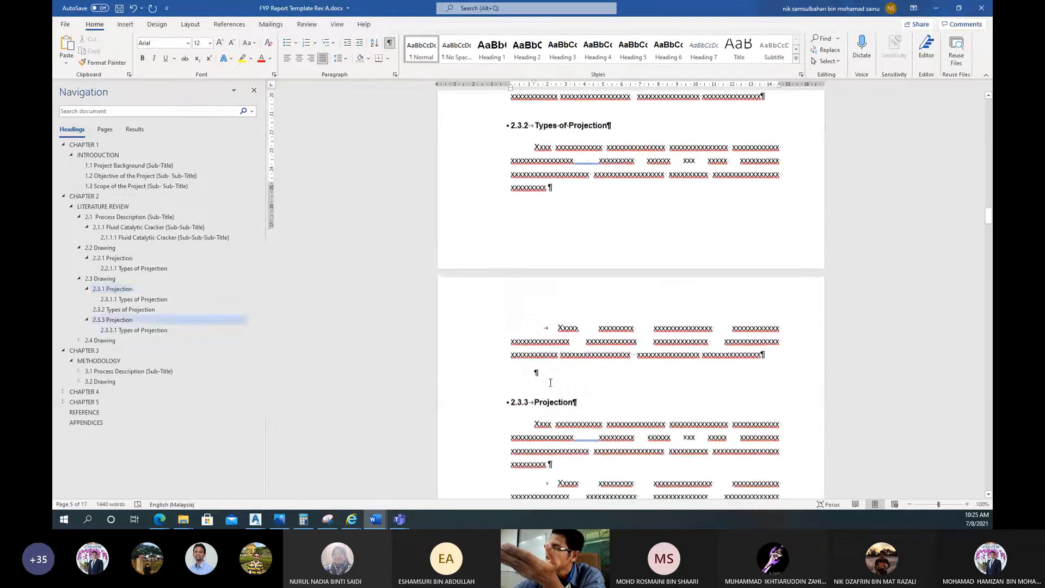
scroll(548, 338, "up", 2)
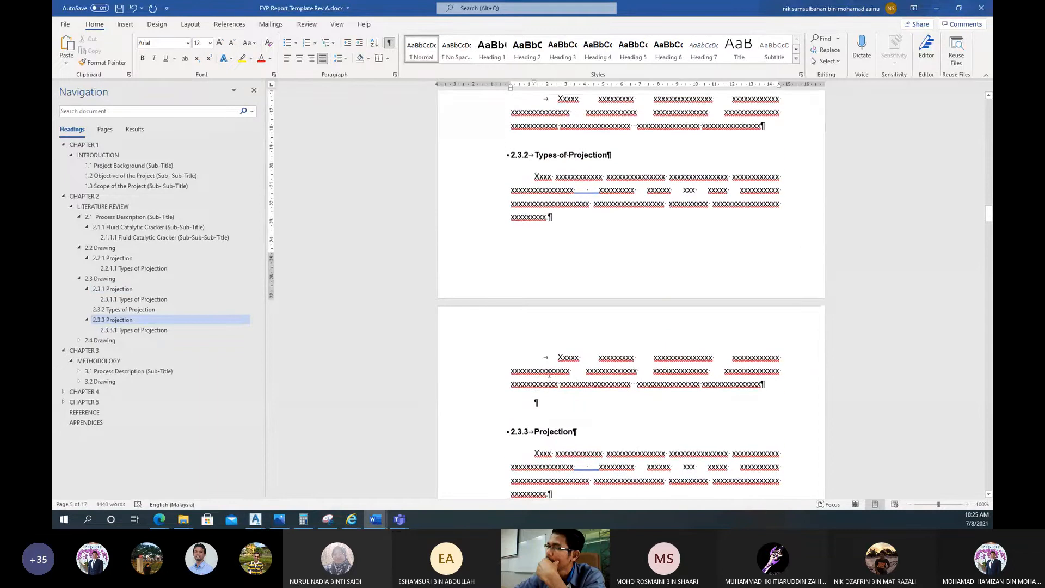
scroll(547, 338, "down", 2)
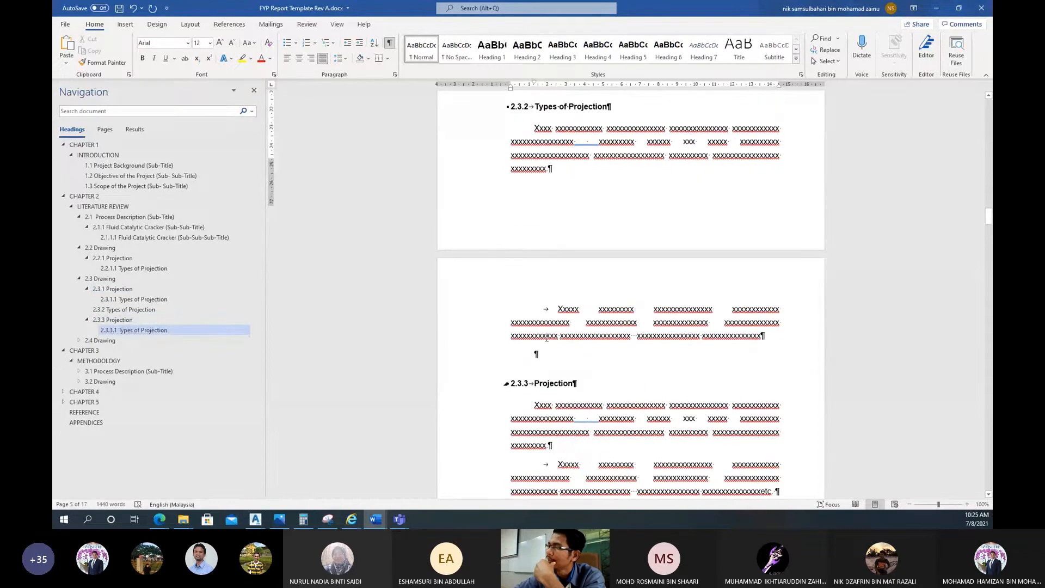
Return to the LITERATURE REVIEW heading and review the Chapter 2 headings and paragraphs from 2.1 Process Description to 2.3.3 Projection
scroll(547, 337, "down", 3)
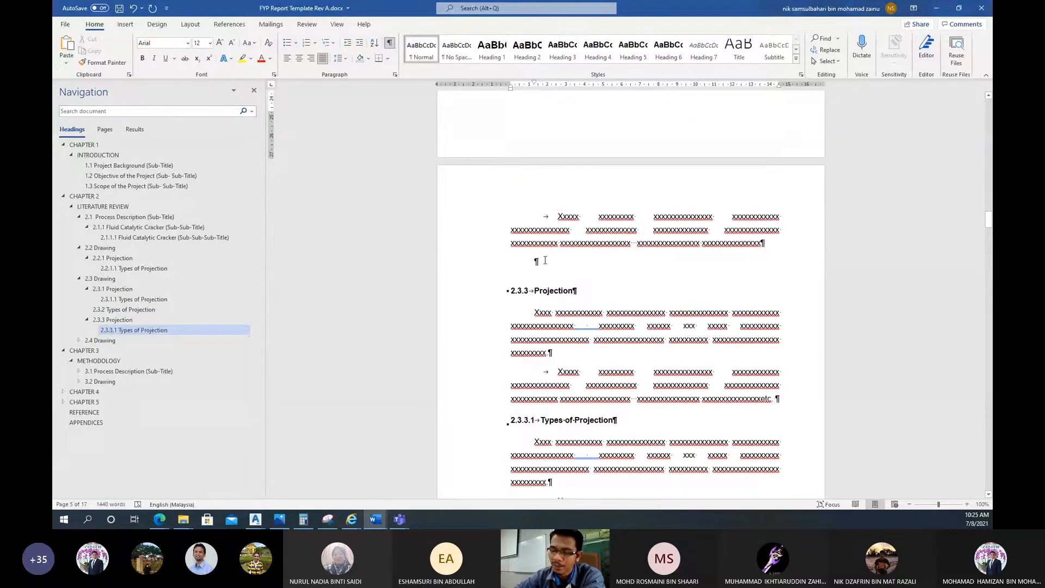
scroll(547, 261, "up", 8)
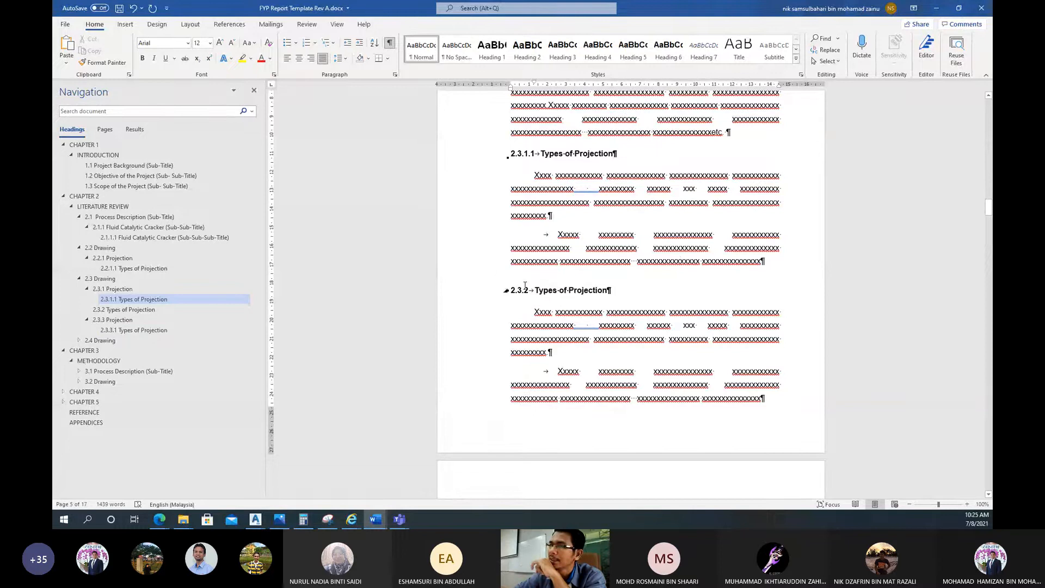
scroll(526, 286, "up", 5)
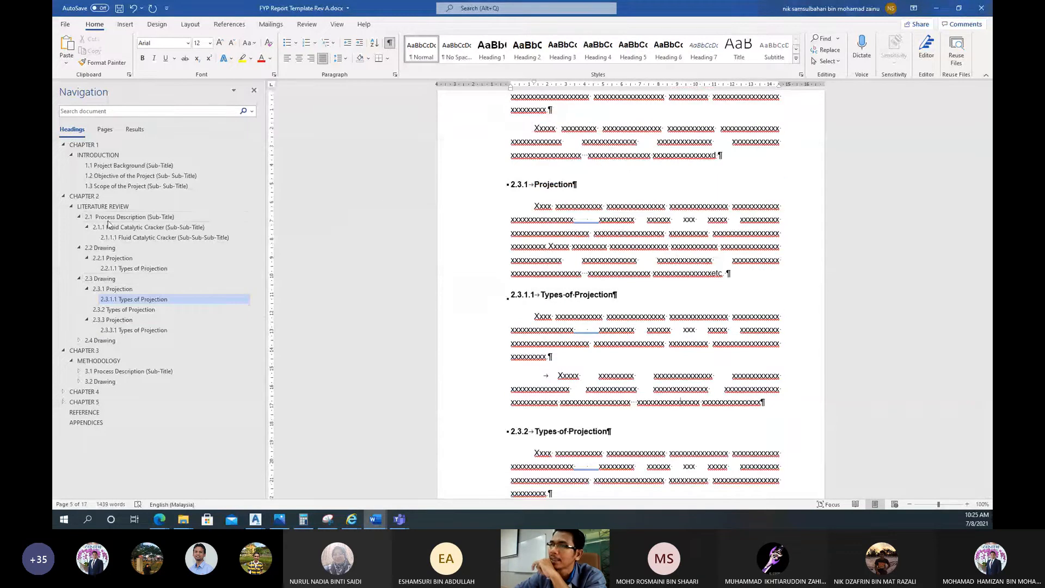
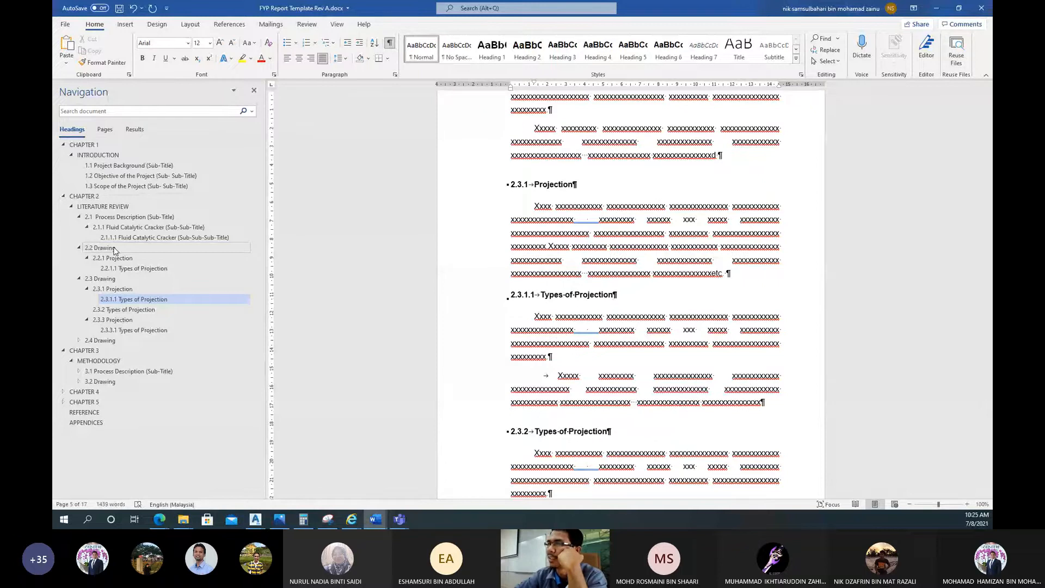
left_click(115, 249)
left_click(114, 207)
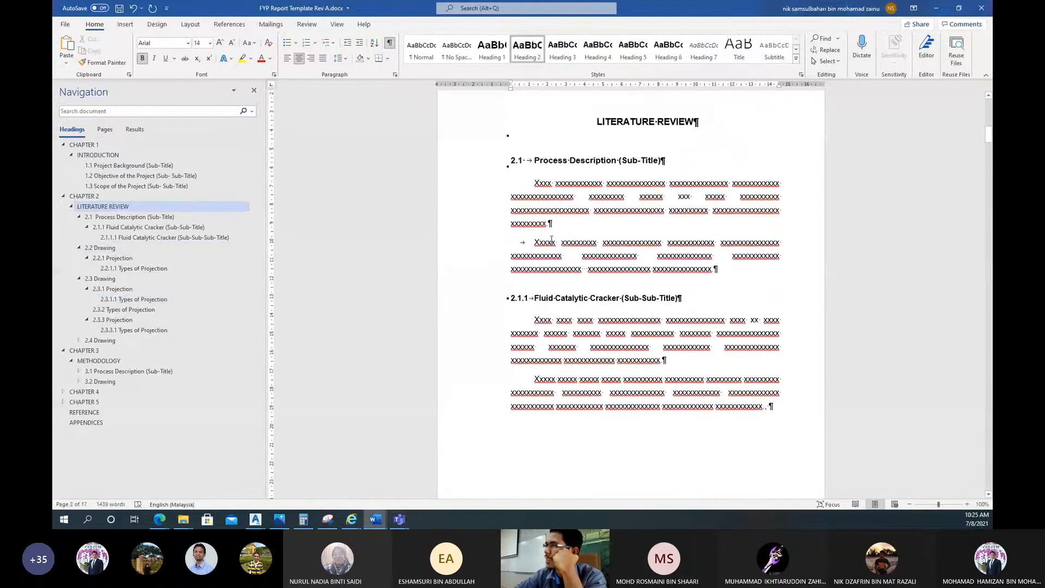
scroll(545, 246, "down", 10)
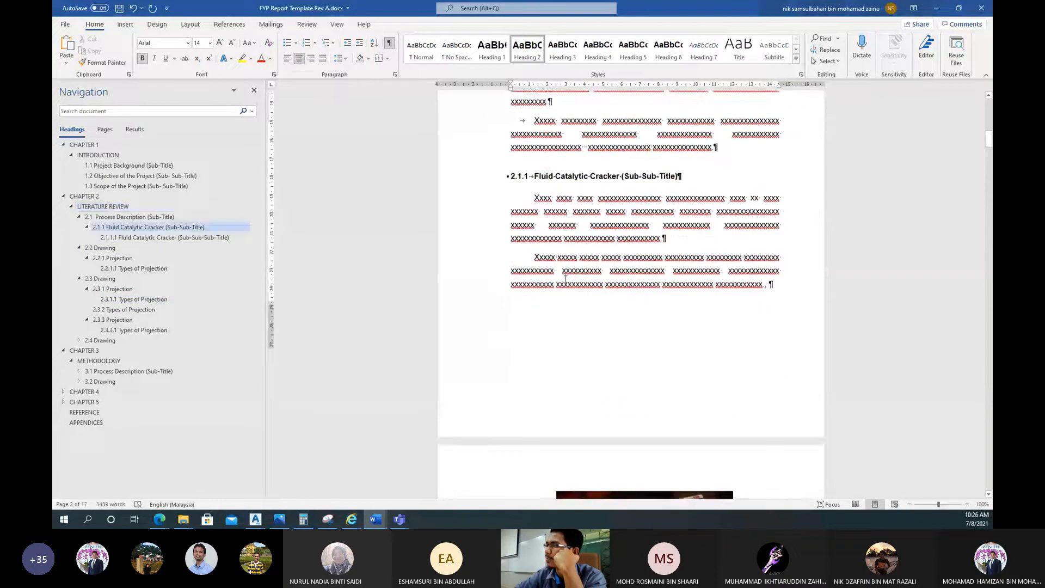
scroll(564, 285, "down", 8)
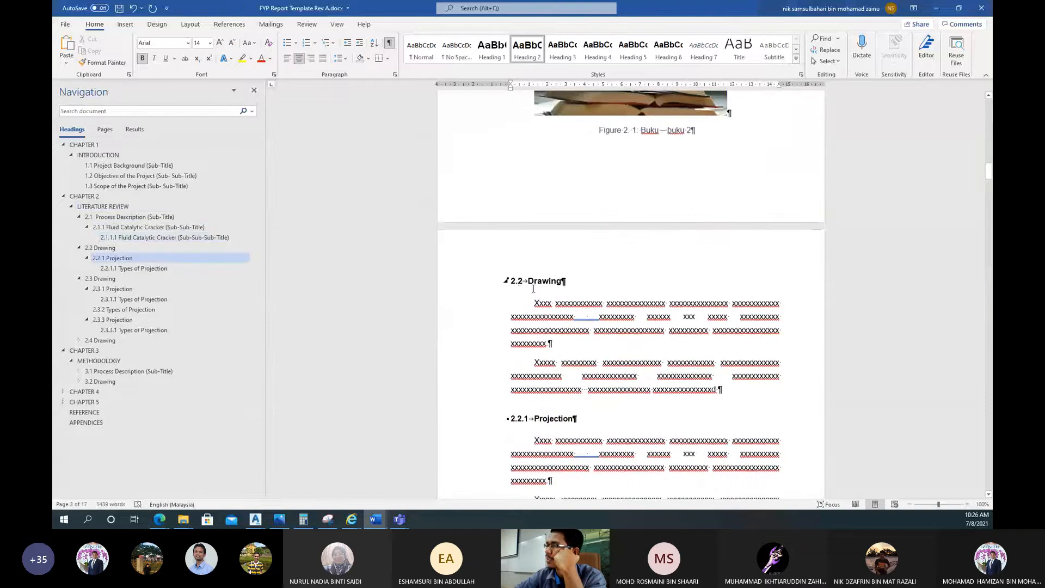
scroll(534, 289, "down", 1)
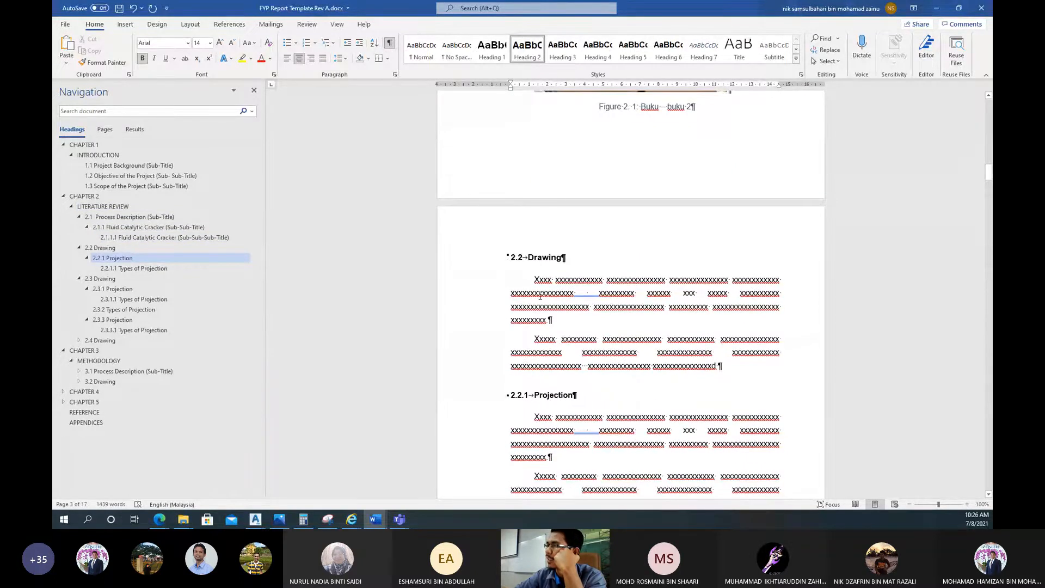
scroll(540, 297, "down", 9)
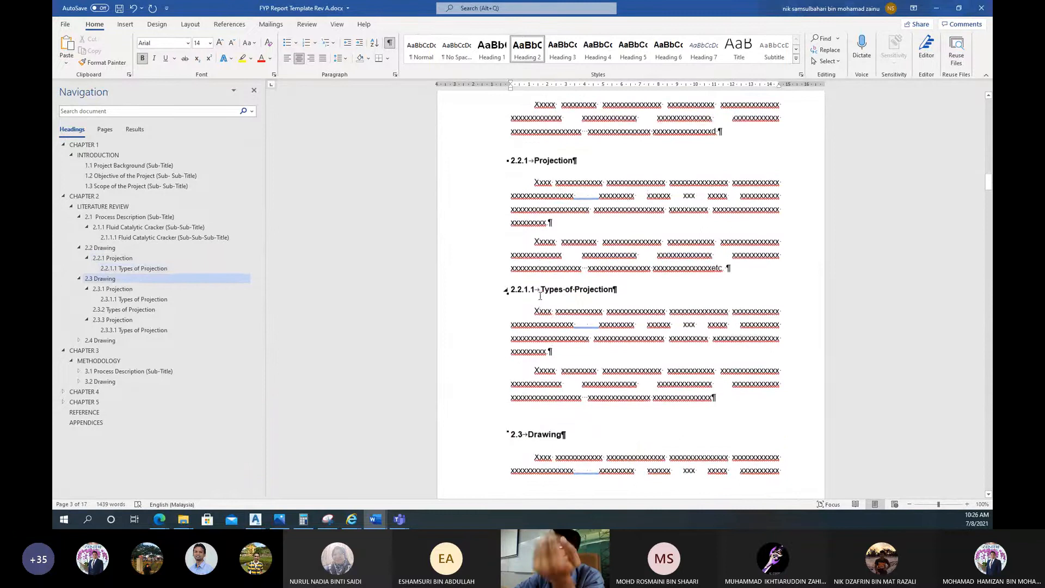
scroll(540, 297, "down", 17)
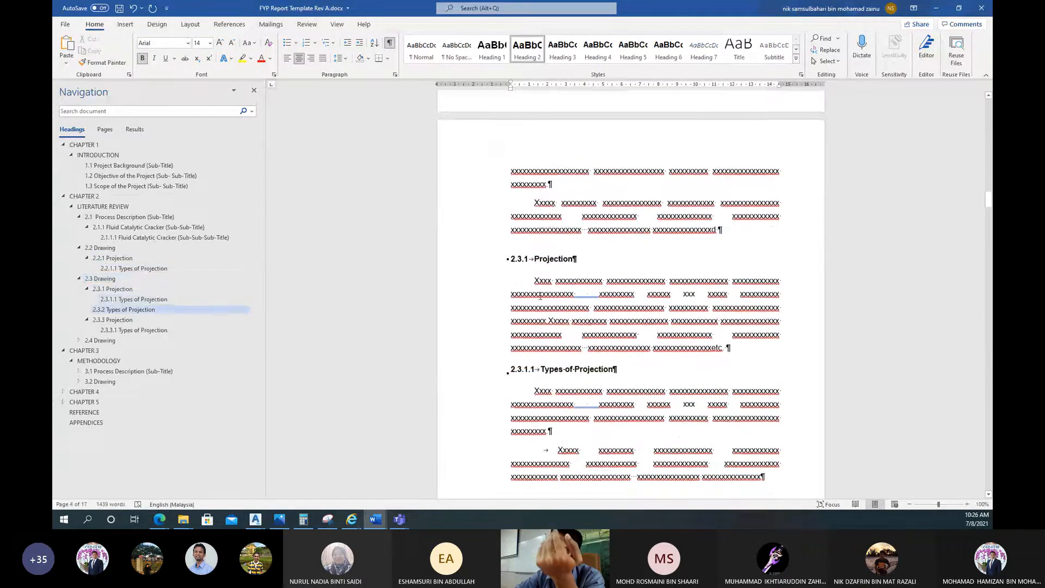
scroll(541, 297, "down", 13)
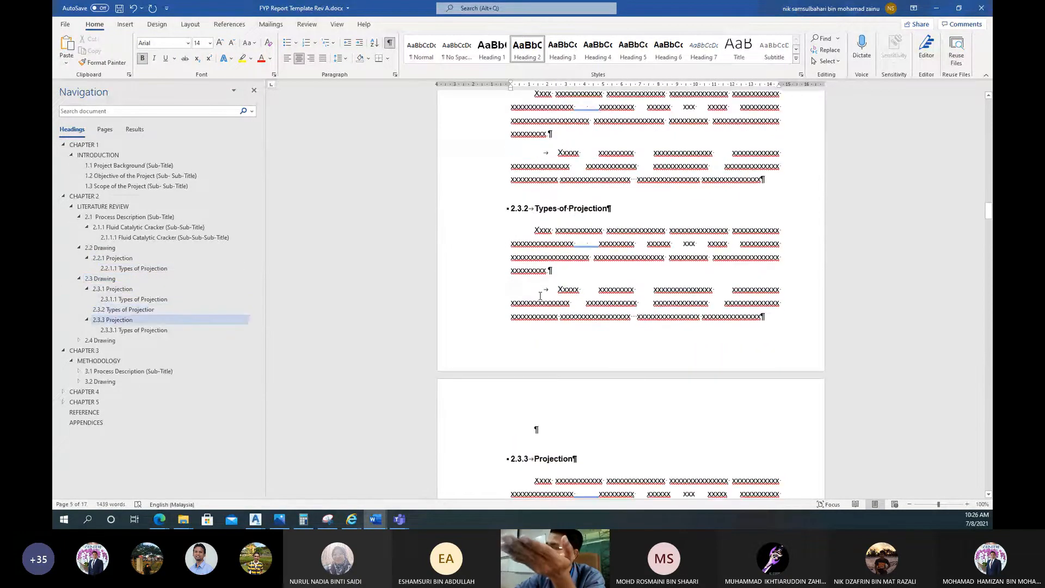
Compare the heading numbering and second-paragraph indents in the sections from 2.3.1 Projection to 2.4 Drawing
scroll(540, 297, "down", 1)
scroll(540, 297, "up", 11)
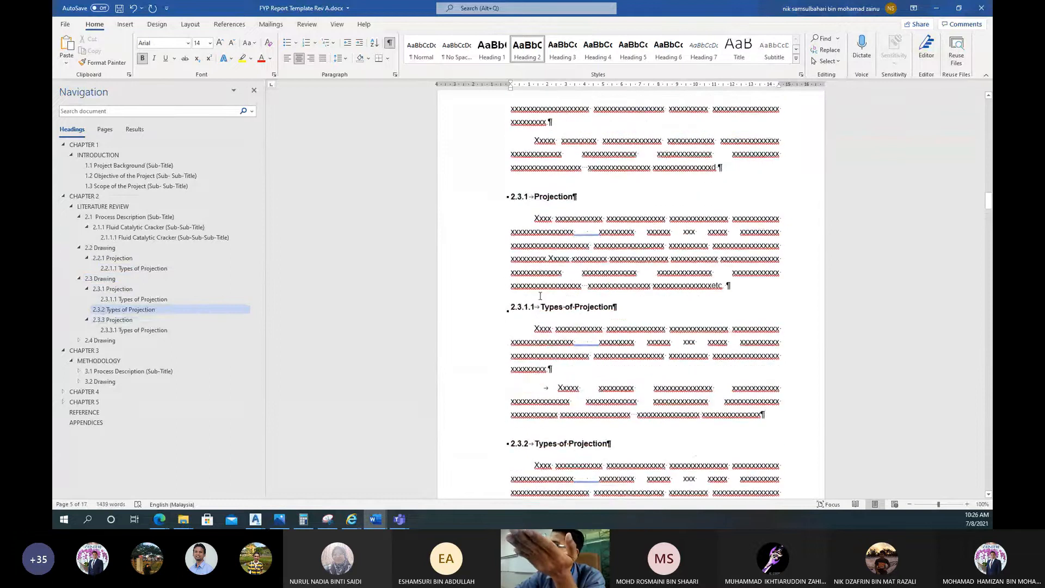
scroll(540, 297, "up", 2)
scroll(542, 288, "down", 12)
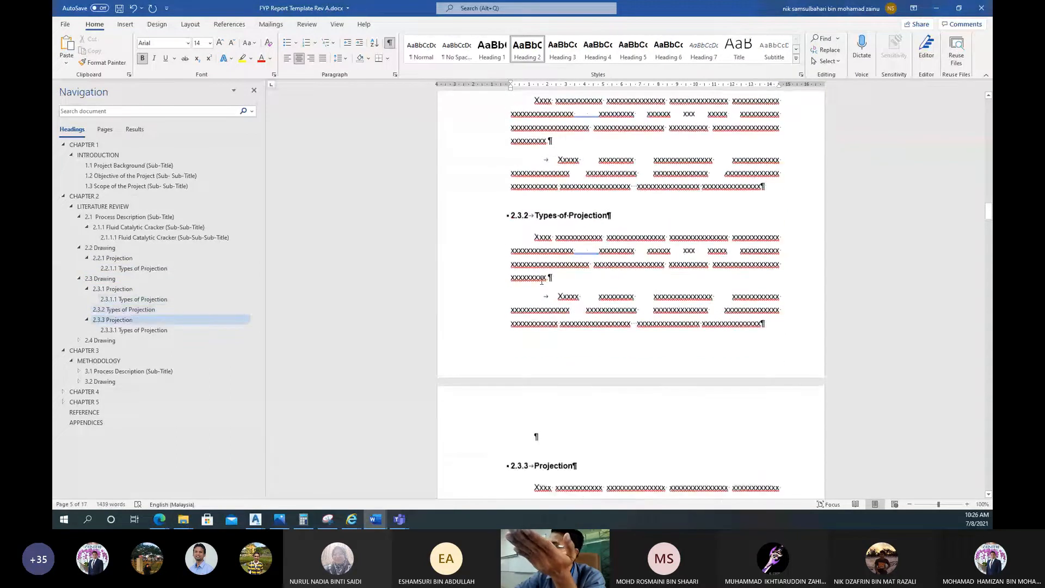
scroll(542, 281, "down", 10)
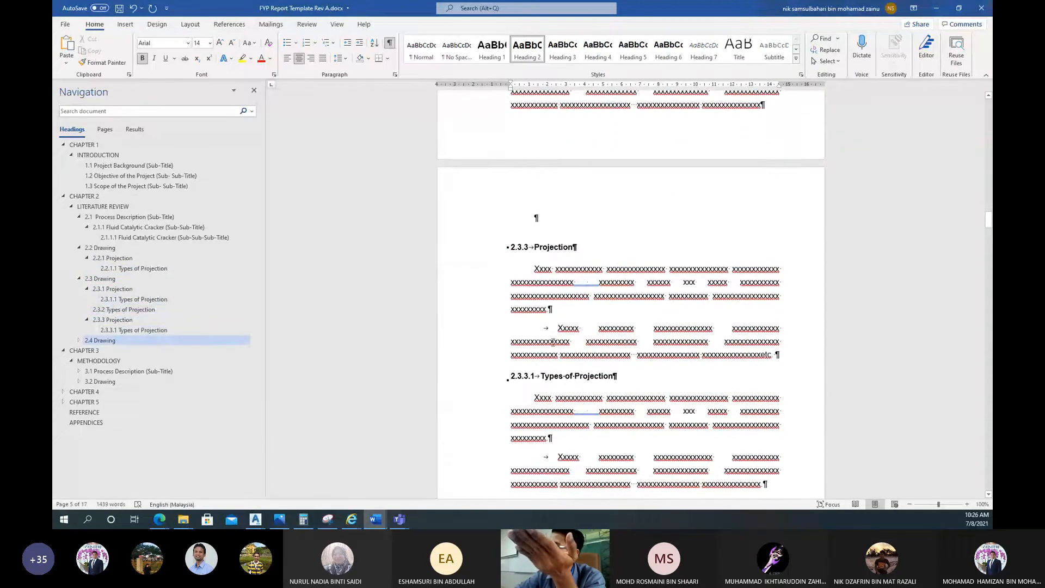
scroll(552, 342, "down", 6)
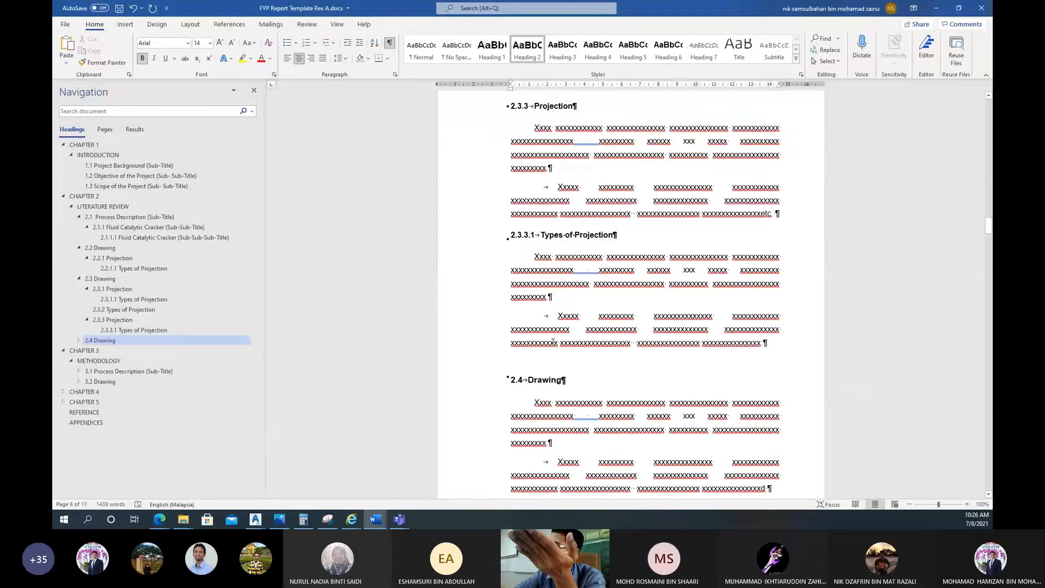
scroll(553, 342, "up", 6)
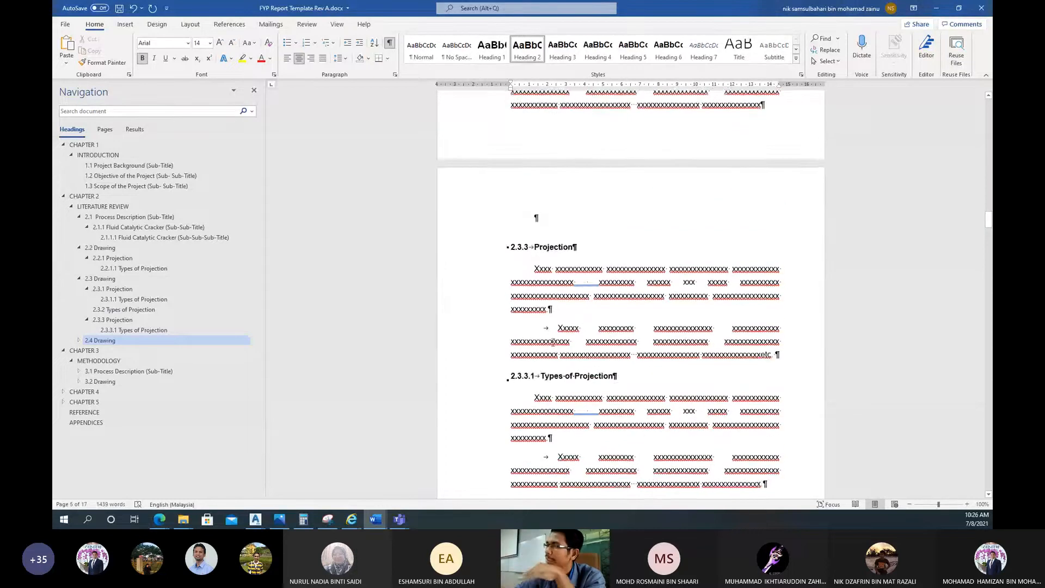
scroll(552, 342, "up", 7)
scroll(545, 322, "down", 11)
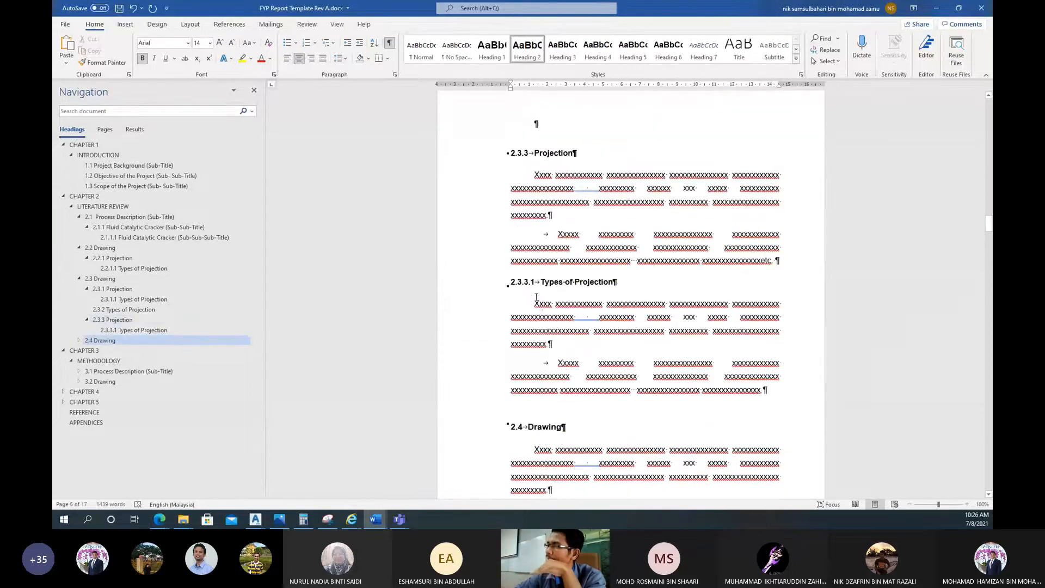
Select the automatic numbers of 2.3.3.1 Types of Projection and 2.3.1 Projection to examine which headings share each numbering level
left_click(524, 282)
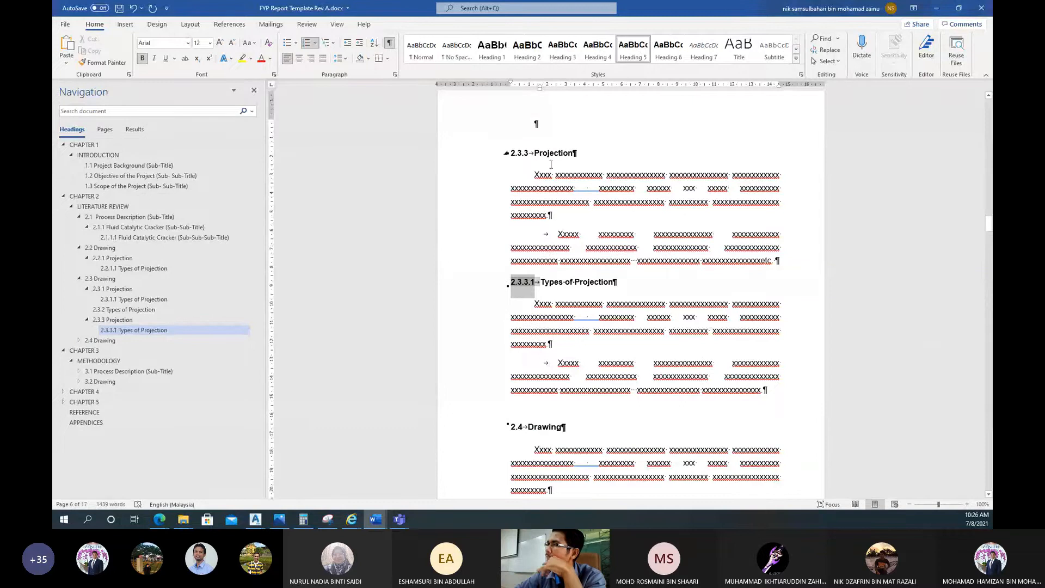
scroll(548, 218, "up", 20)
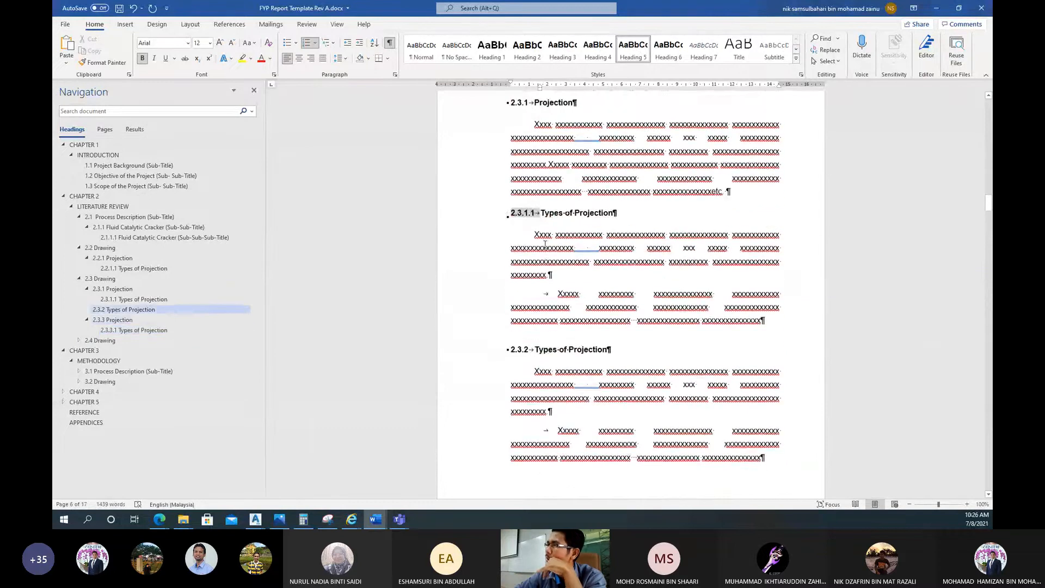
scroll(545, 245, "up", 8)
scroll(531, 238, "down", 2)
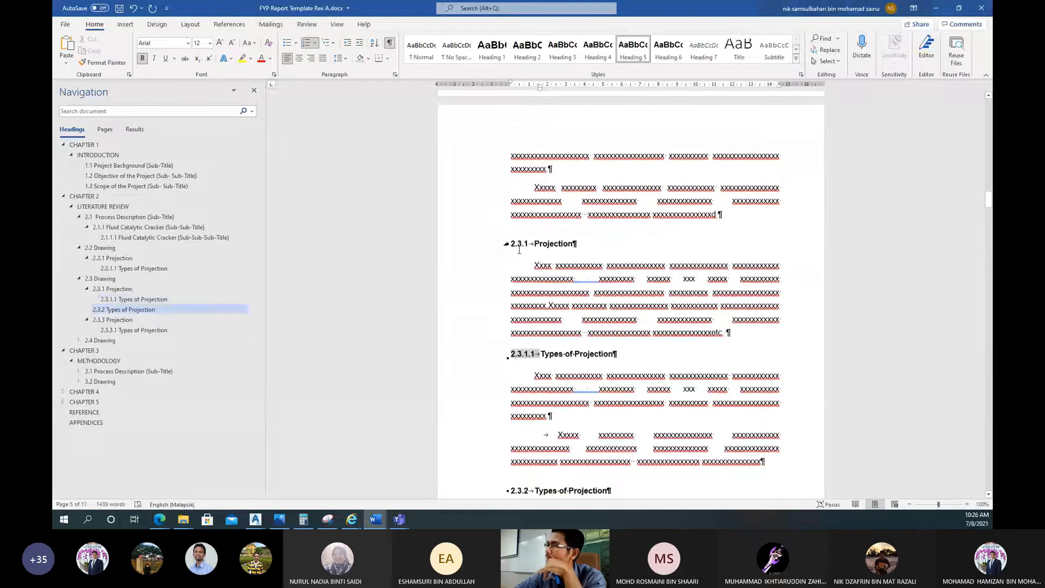
scroll(520, 250, "down", 7)
left_click(605, 341)
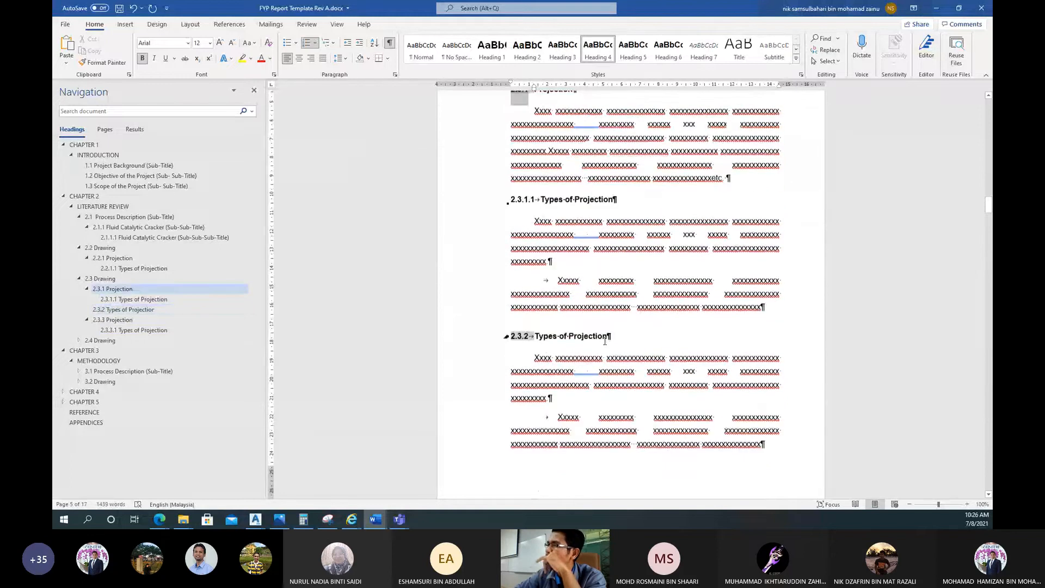
scroll(605, 341, "down", 18)
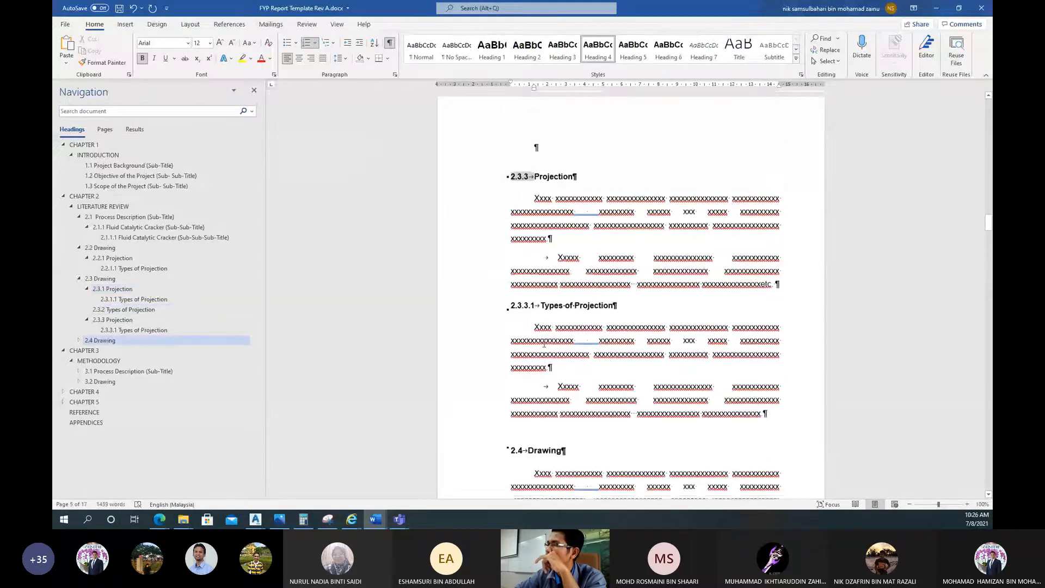
scroll(544, 344, "up", 6)
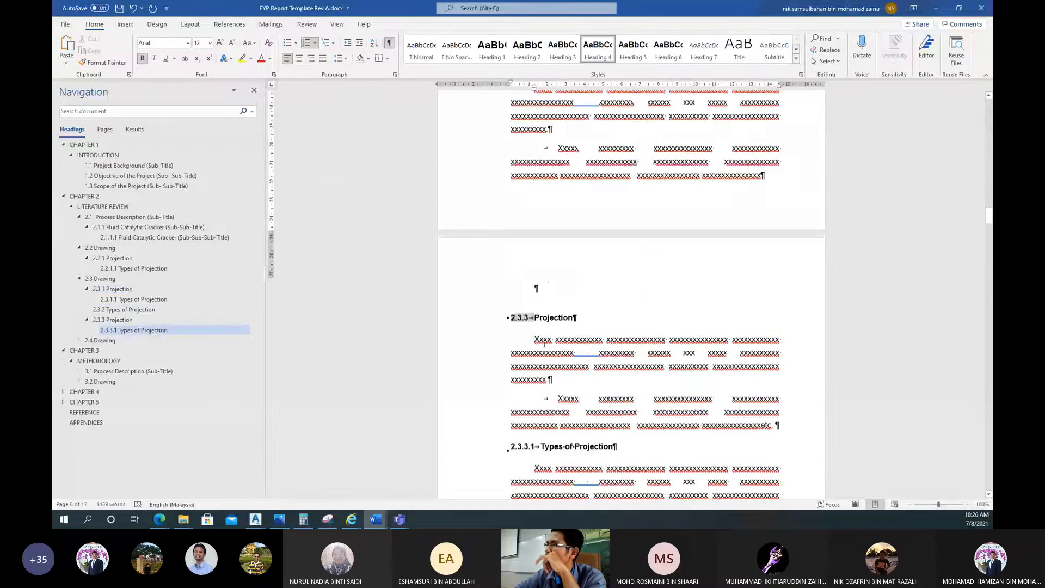
Delete the empty paragraph above the 2.3.3 Projection heading
scroll(544, 344, "up", 17)
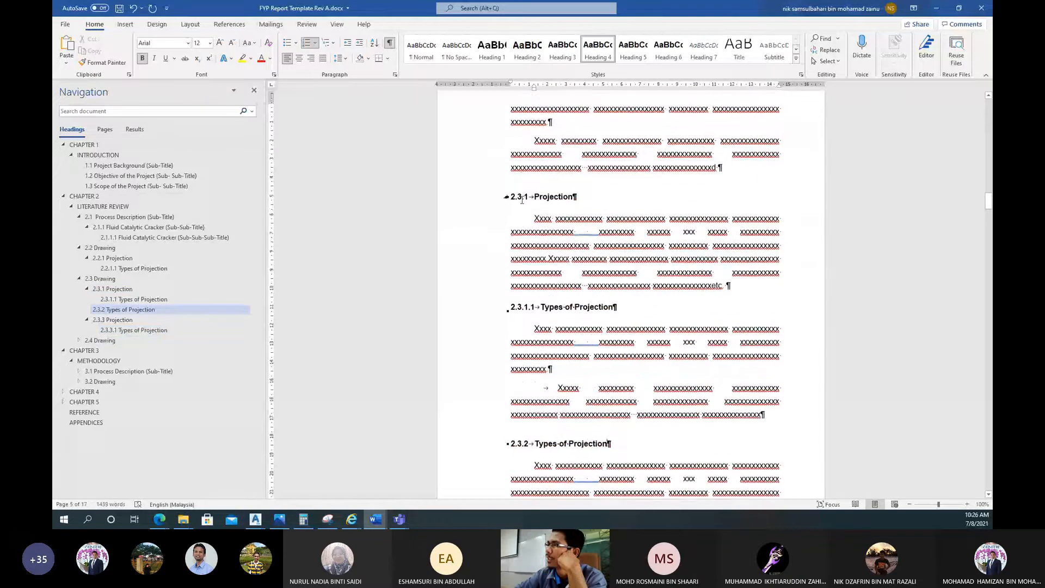
scroll(524, 207, "up", 11)
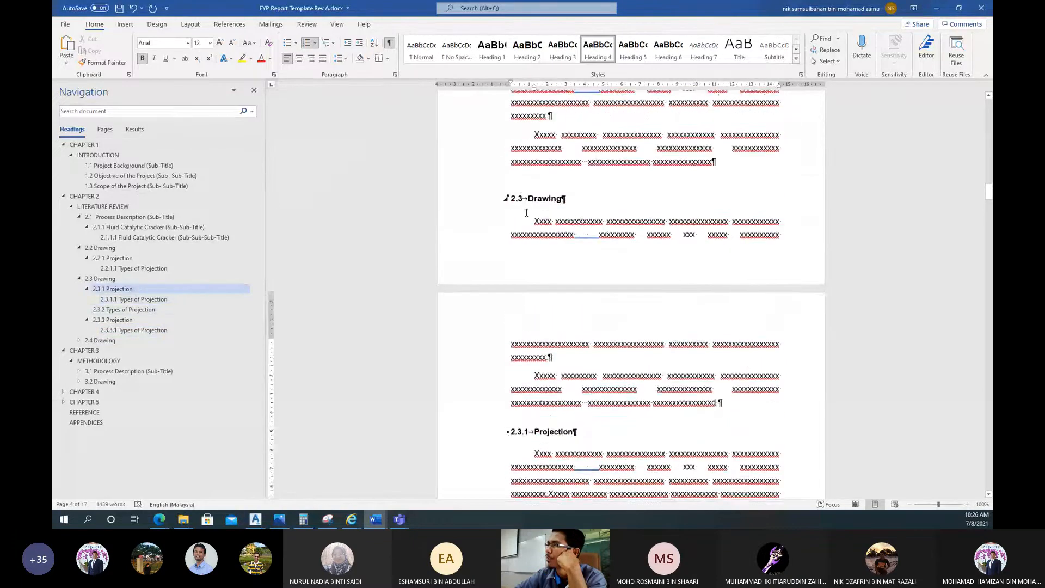
scroll(536, 320, "down", 5)
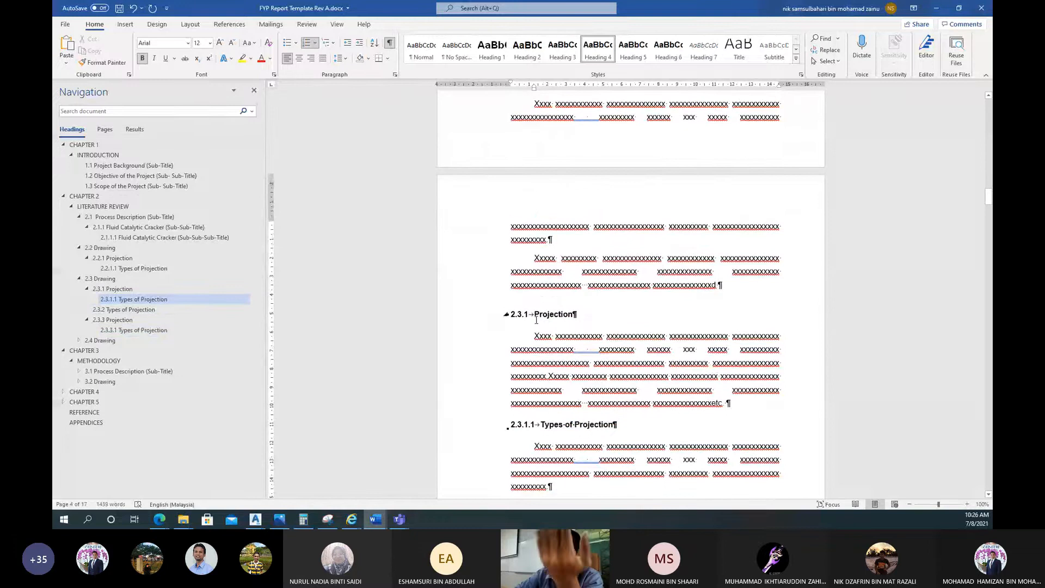
scroll(537, 320, "down", 10)
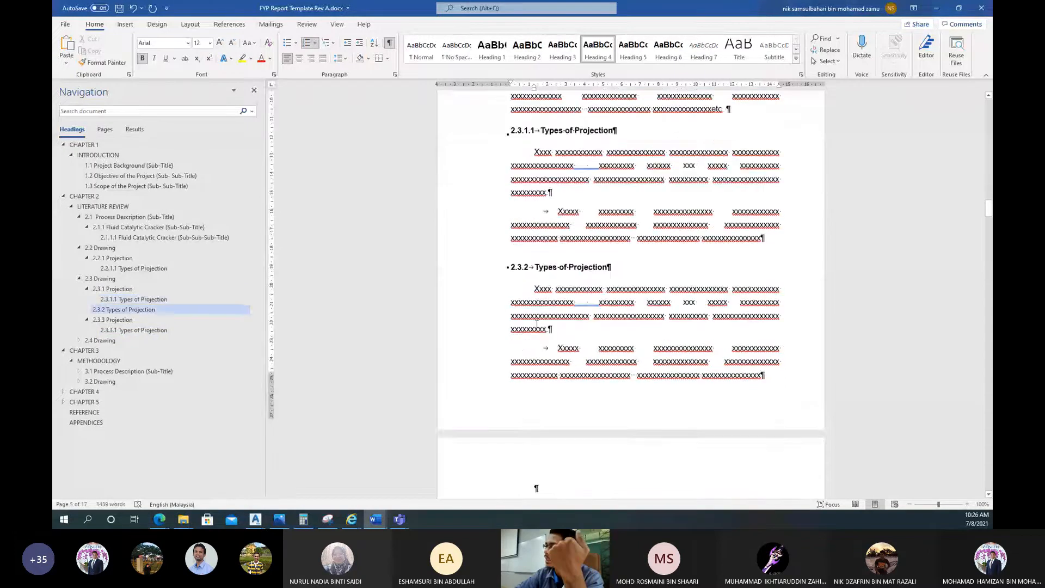
scroll(537, 325, "down", 3)
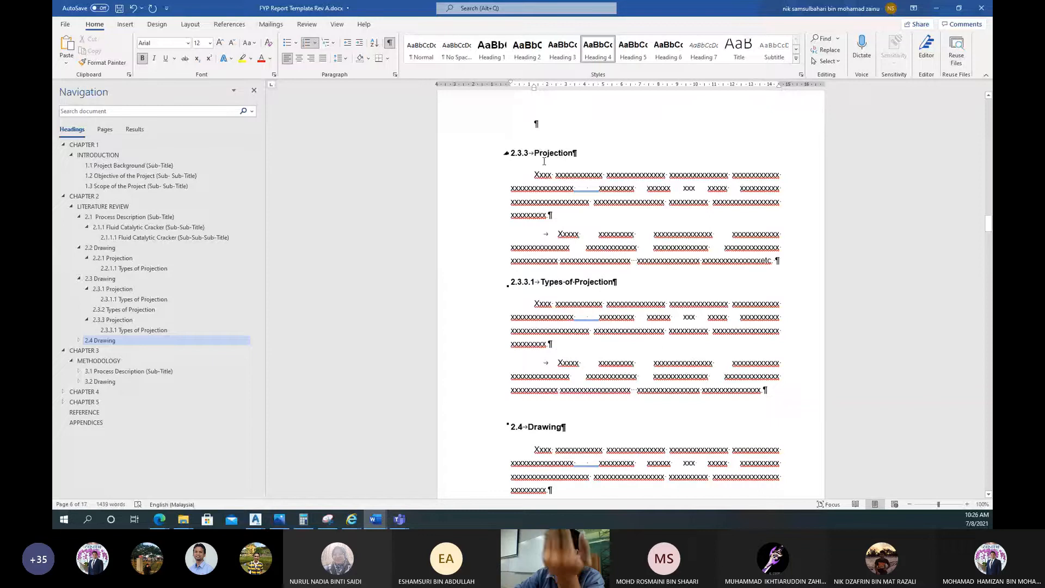
scroll(541, 147, "down", 3)
scroll(544, 163, "up", 4)
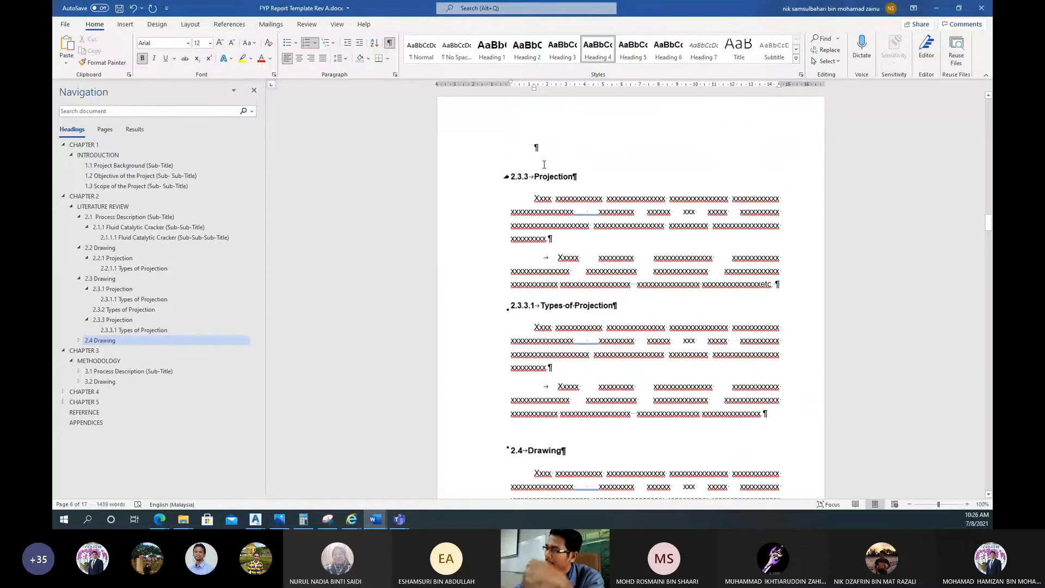
left_click(516, 162)
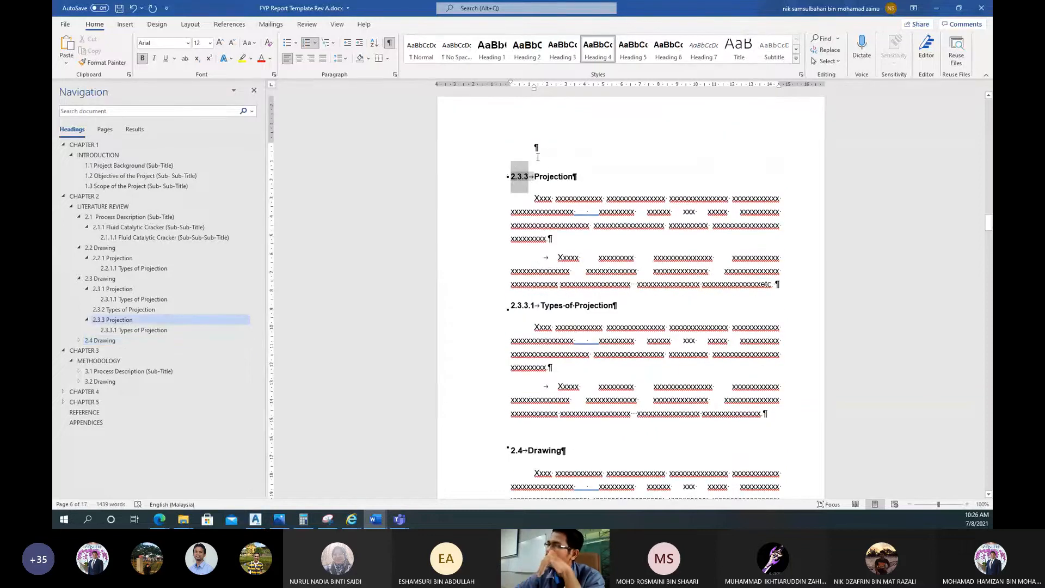
left_click(539, 151)
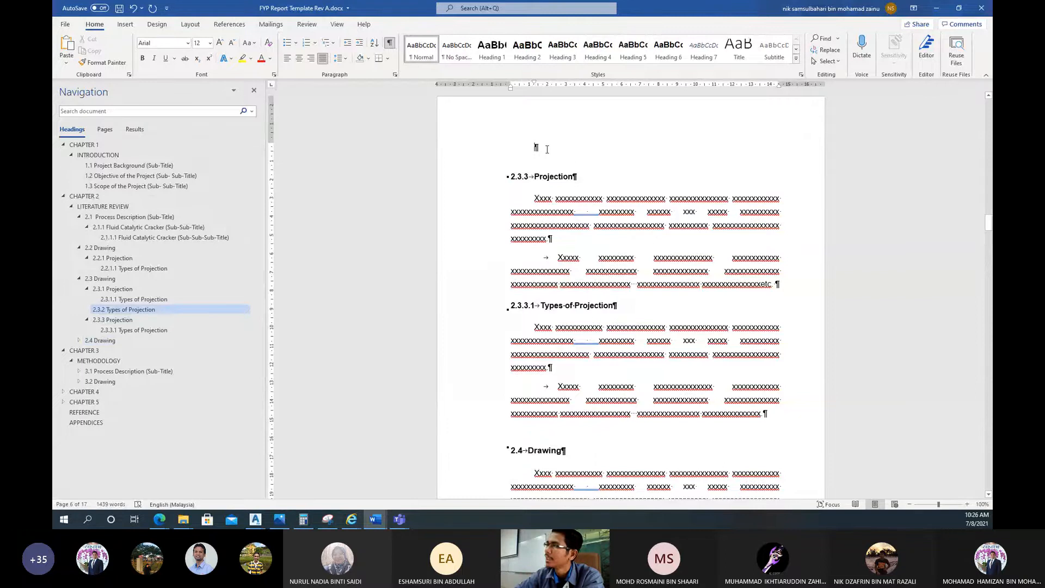
key("BackSpace")
scroll(544, 209, "up", 6)
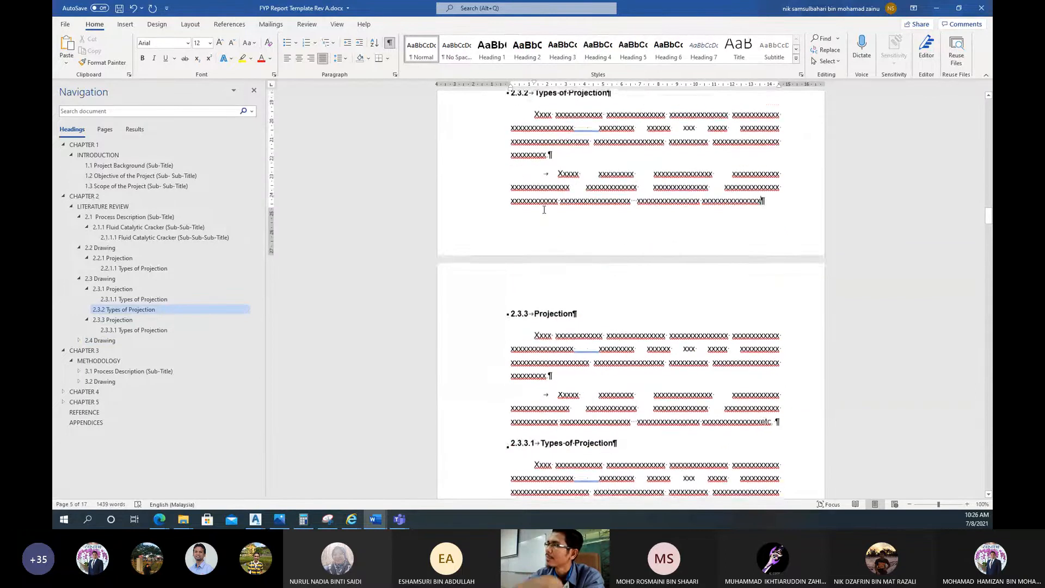
Duplicate section 2.3.3 Projection with its Types of Projection subsection on a new line just before the 2.4 Drawing heading
left_click(546, 209)
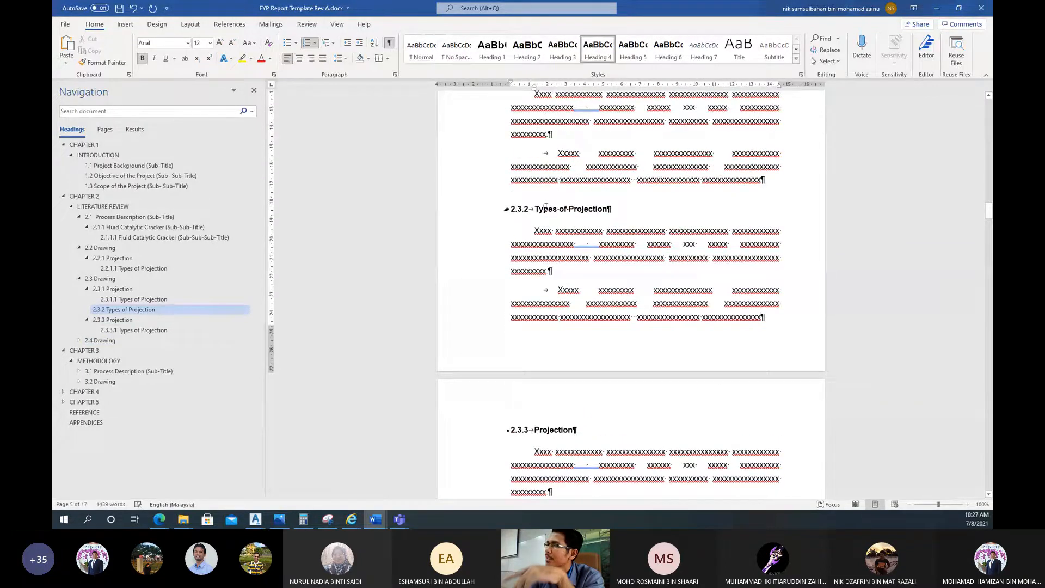
scroll(561, 273, "down", 4)
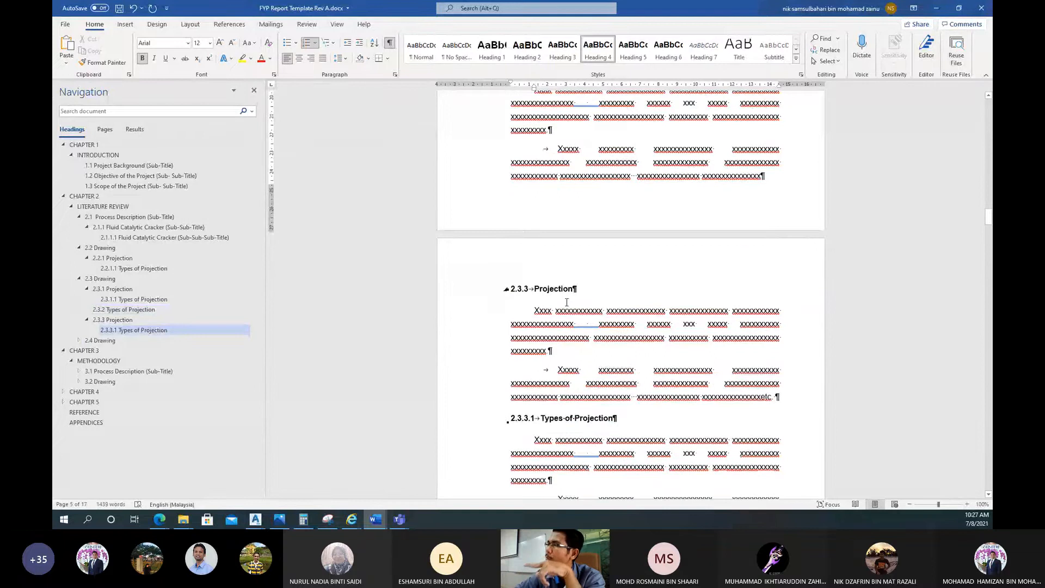
left_click(534, 292)
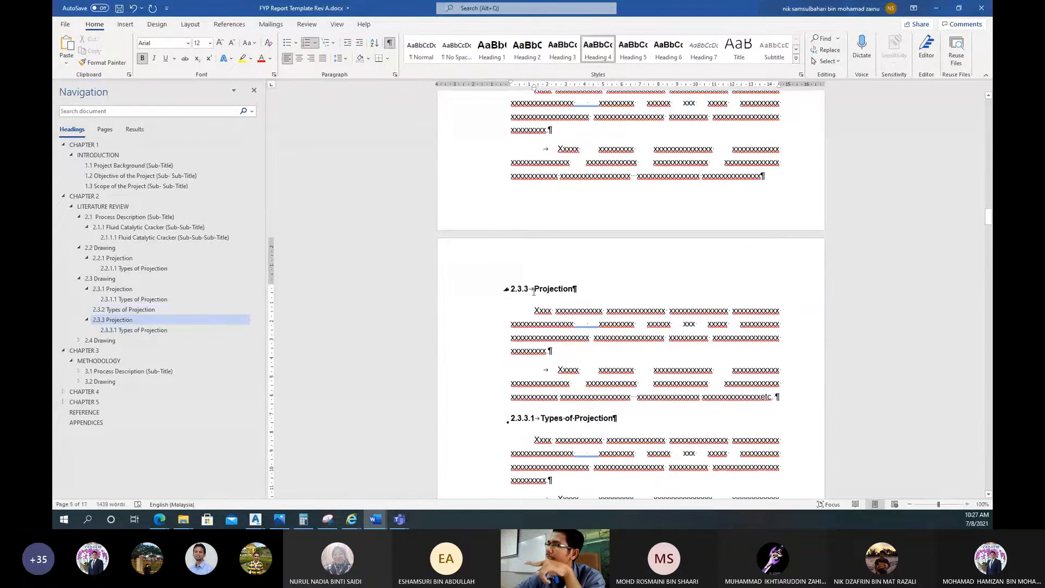
scroll(580, 309, "down", 3)
left_click(581, 303)
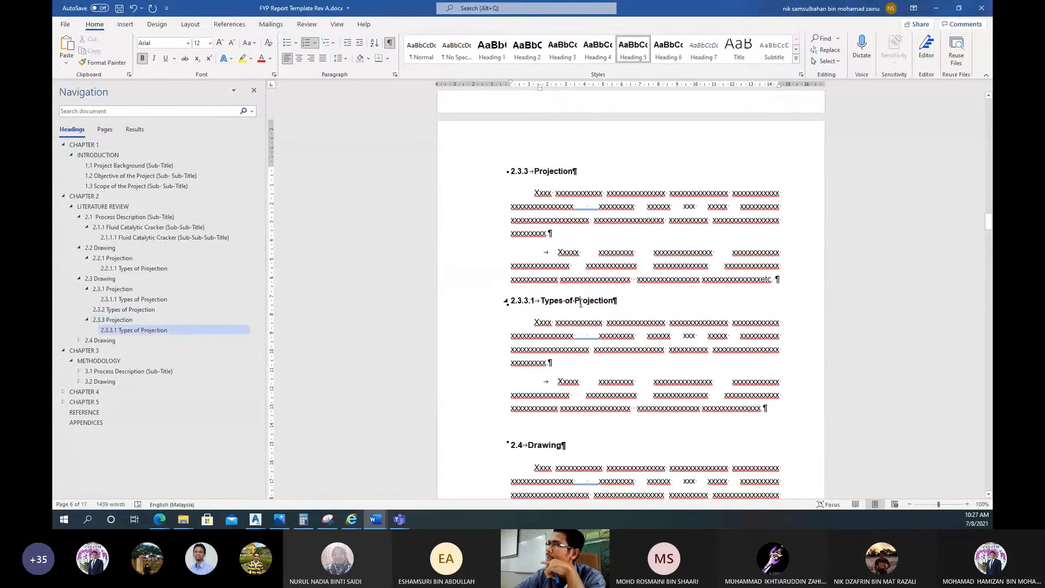
scroll(532, 248, "up", 3)
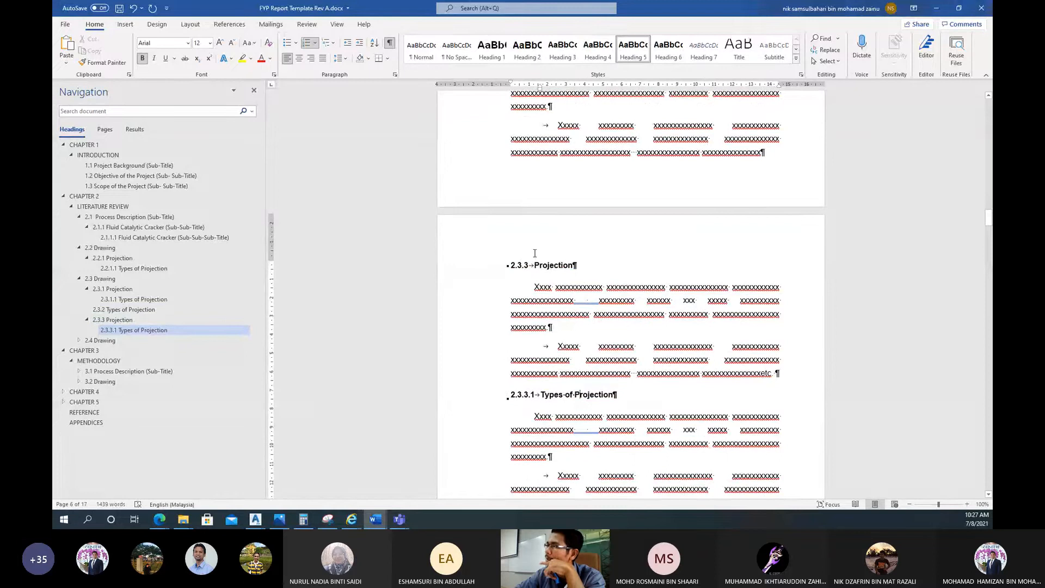
left_click_drag(535, 253, 755, 399)
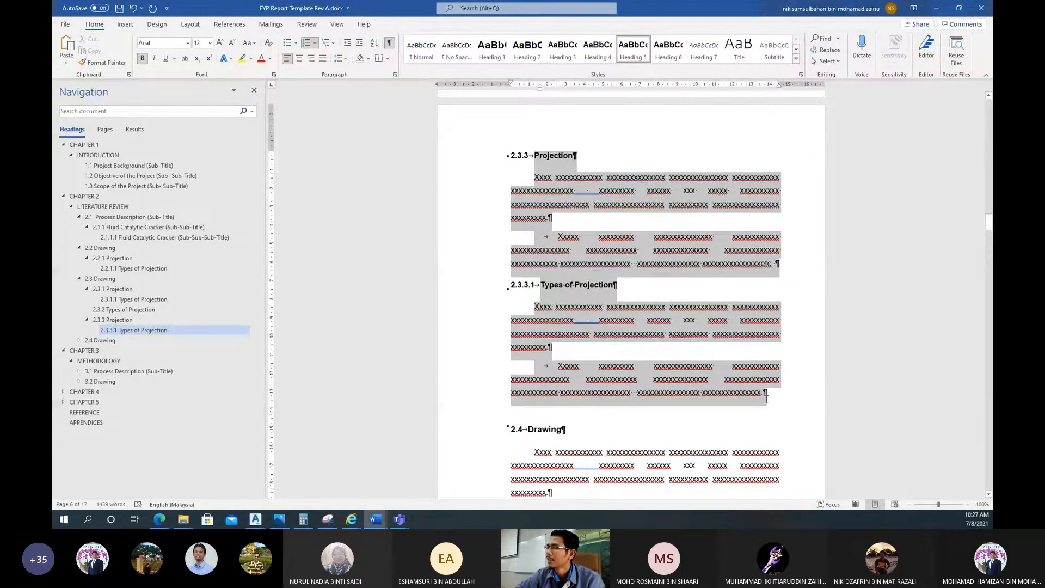
left_click_drag(766, 398, 763, 404)
left_click(765, 396)
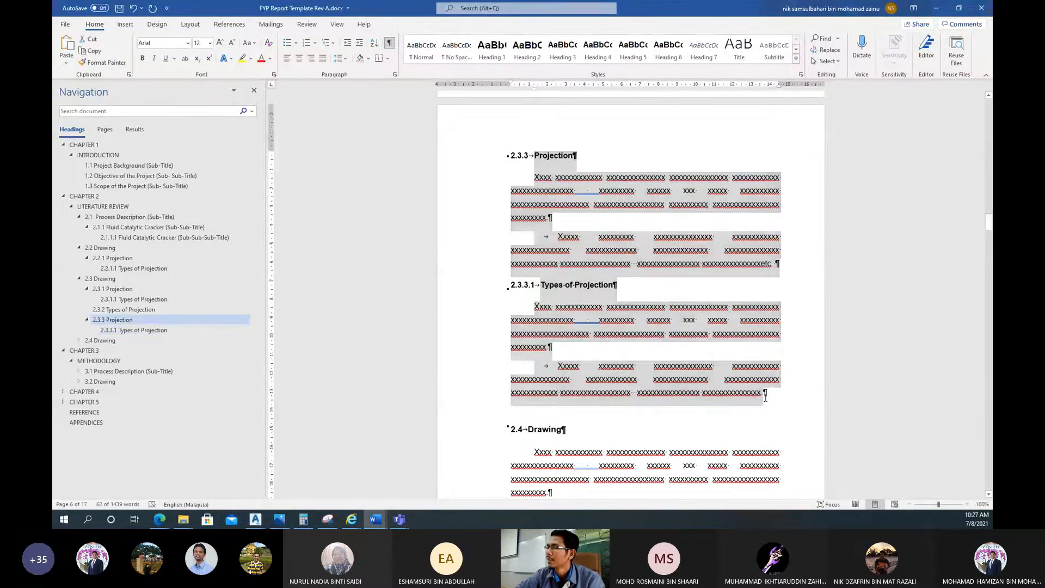
key("Return")
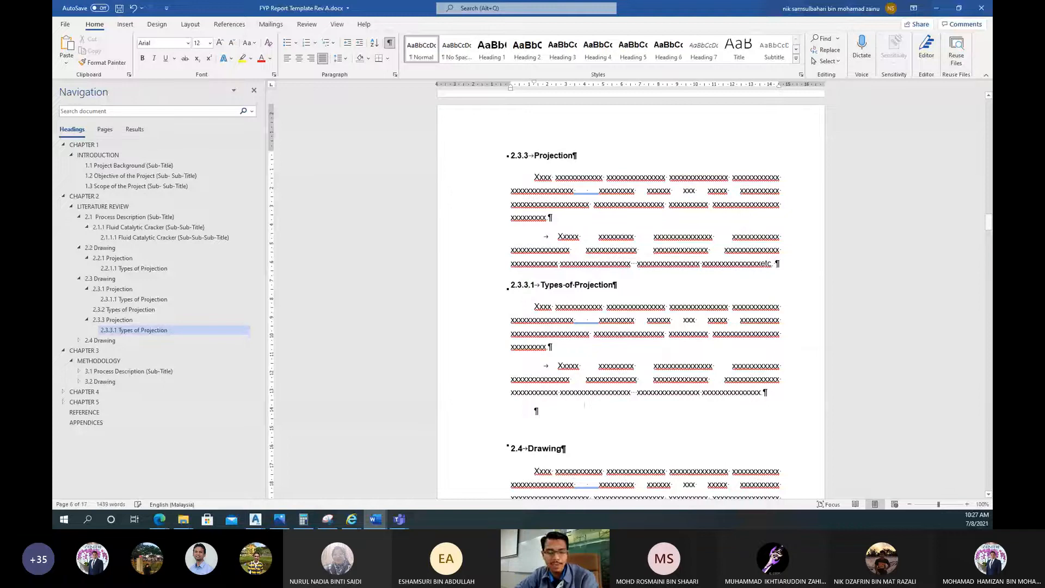
key("ctrl+v")
Check the heading numbering from the duplicated Projection section through 2.4 Drawing, and expand 2.4 Drawing in the heading outline
scroll(667, 363, "up", 4)
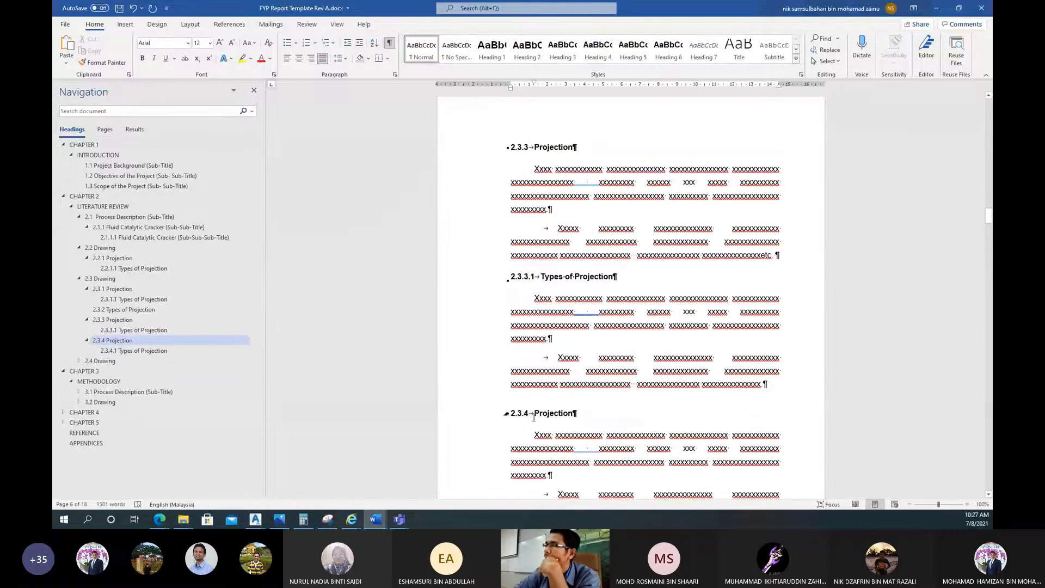
scroll(534, 417, "down", 2)
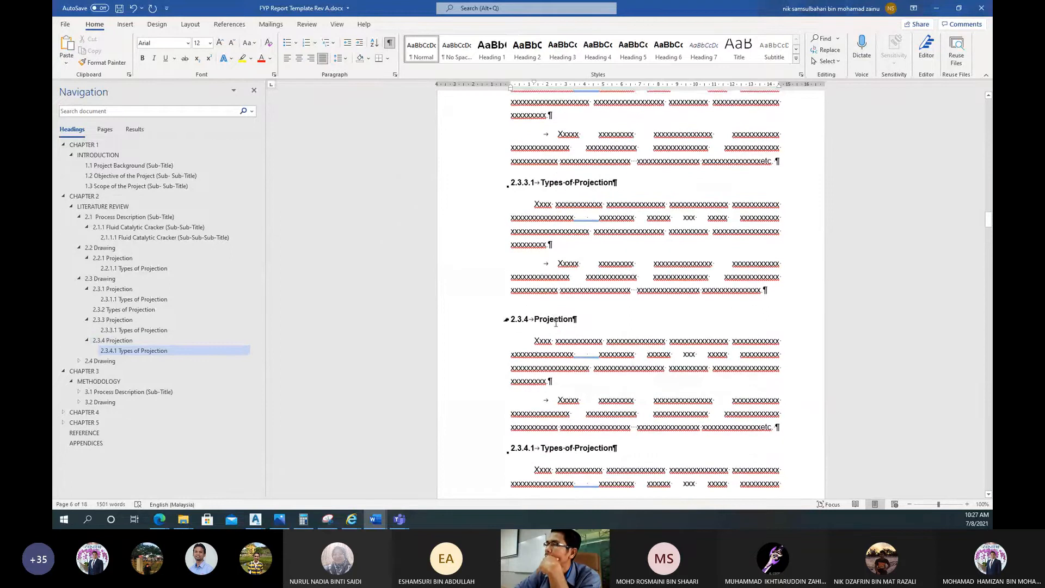
left_click(556, 321)
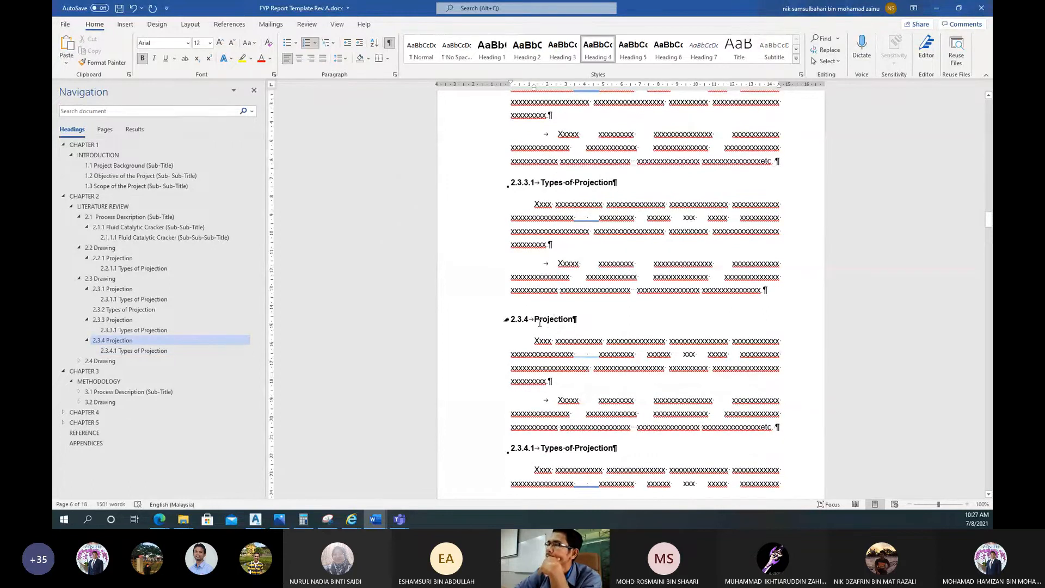
scroll(539, 323, "down", 8)
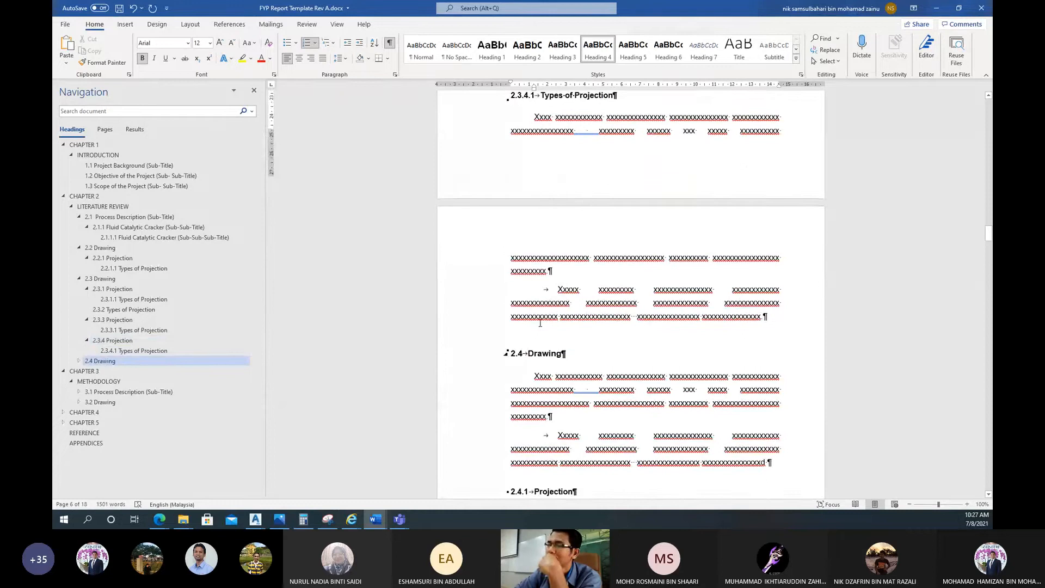
scroll(540, 323, "down", 2)
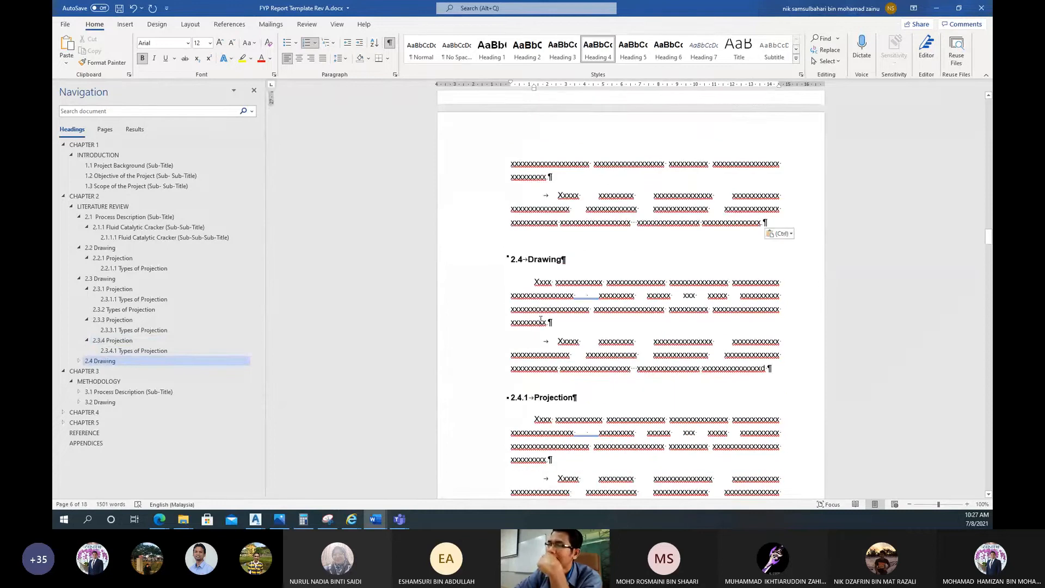
scroll(546, 283, "down", 2)
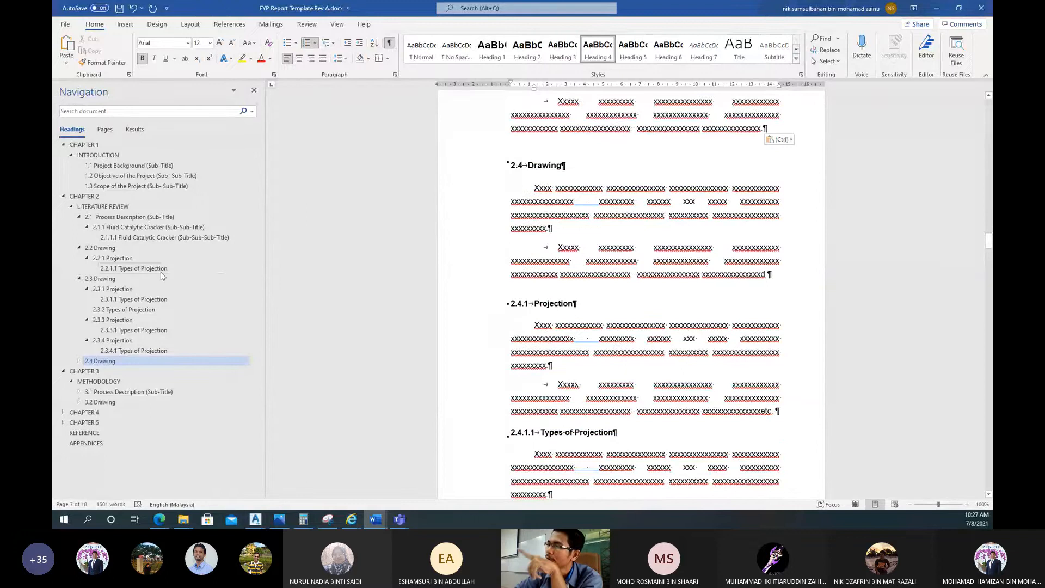
scroll(161, 277, "down", 2)
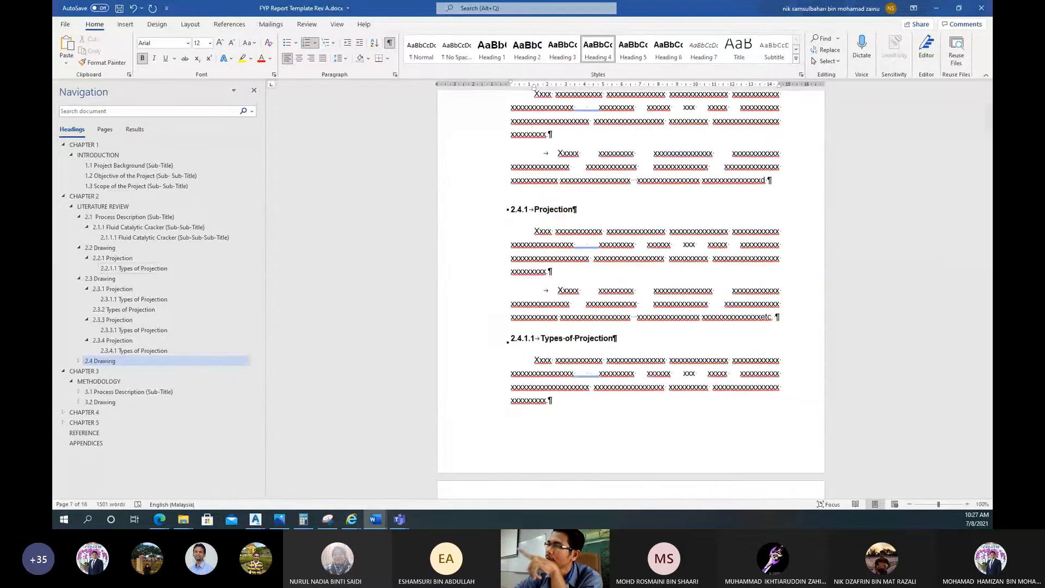
left_click(80, 362)
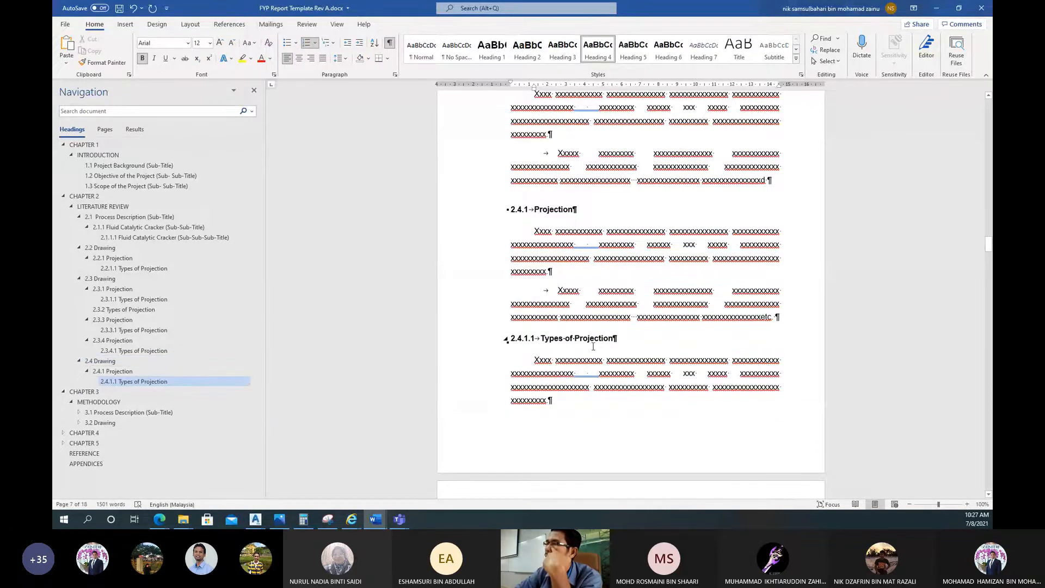
Copy the whole 2.4 Drawing section, from its heading text through the last paragraph of Types of Projection
scroll(594, 346, "up", 5)
scroll(595, 345, "up", 2)
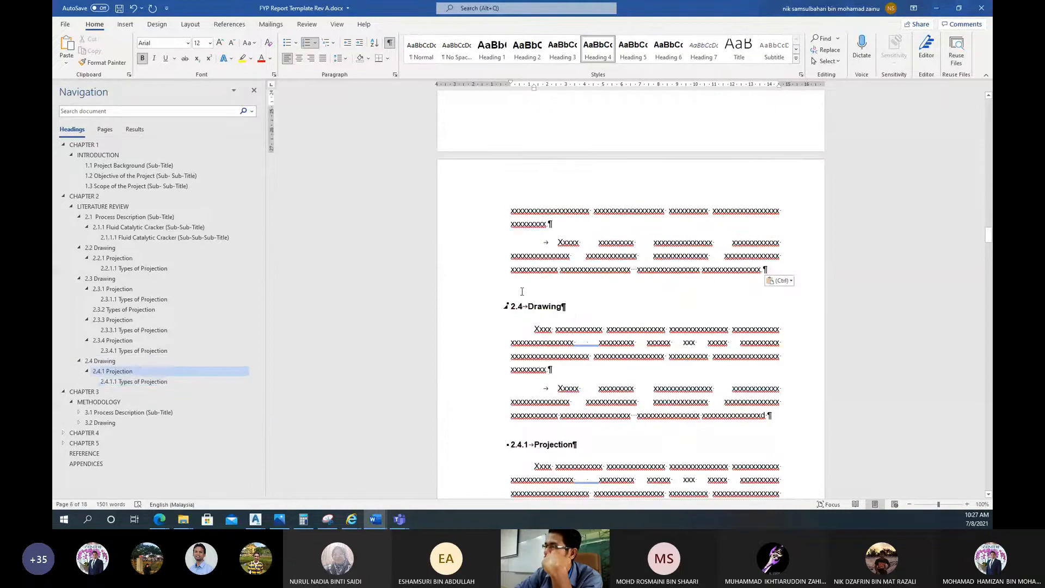
left_click(514, 294)
left_click(542, 306)
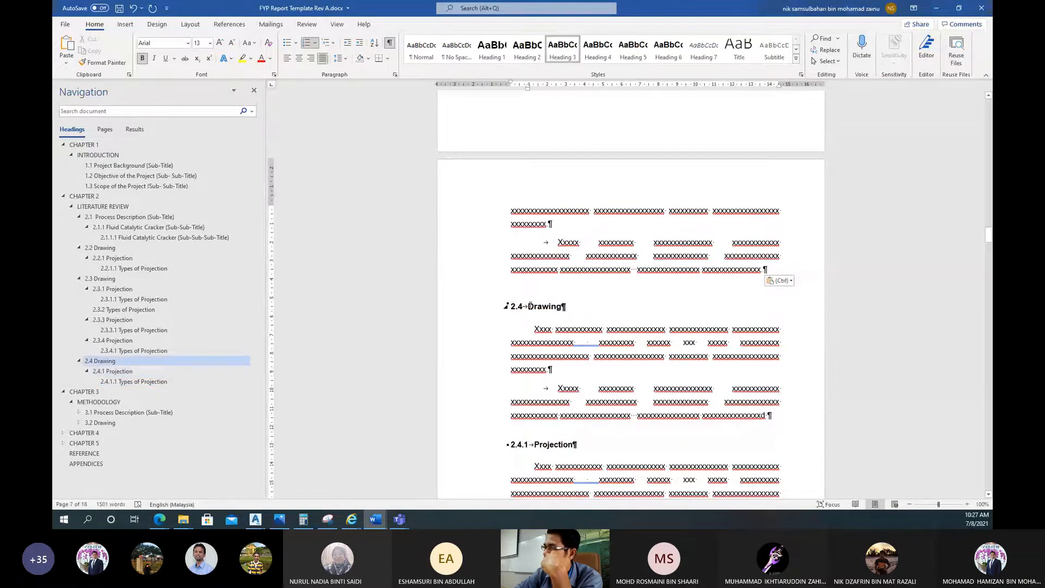
mouse_move(531, 306)
left_mouse_down()
mouse_move(653, 425)
mouse_move(656, 493)
mouse_move(656, 387)
mouse_move(655, 506)
mouse_move(668, 423)
left_mouse_up()
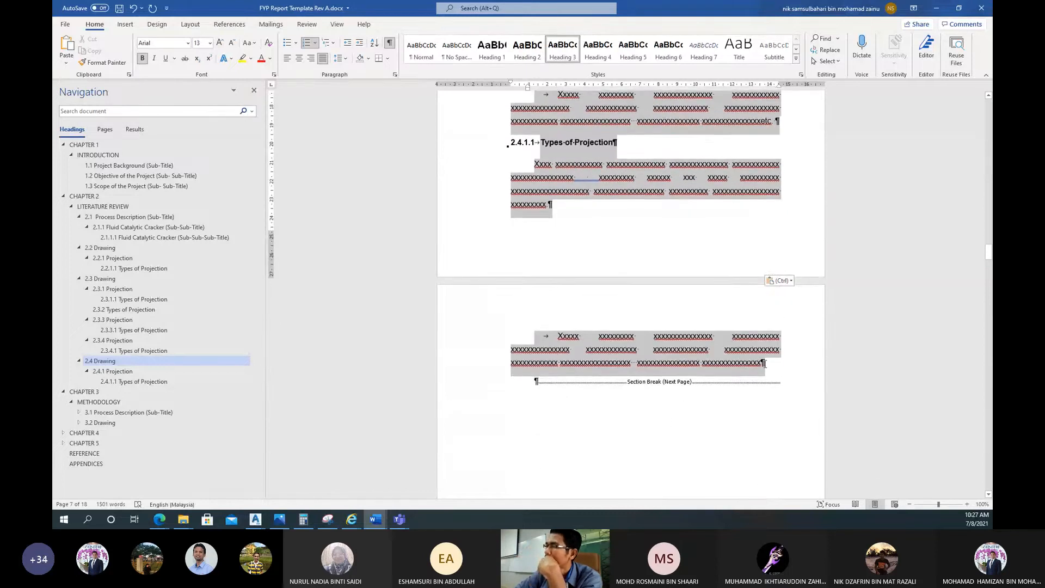
left_click_drag(764, 363, 764, 365)
scroll(684, 360, "up", 5)
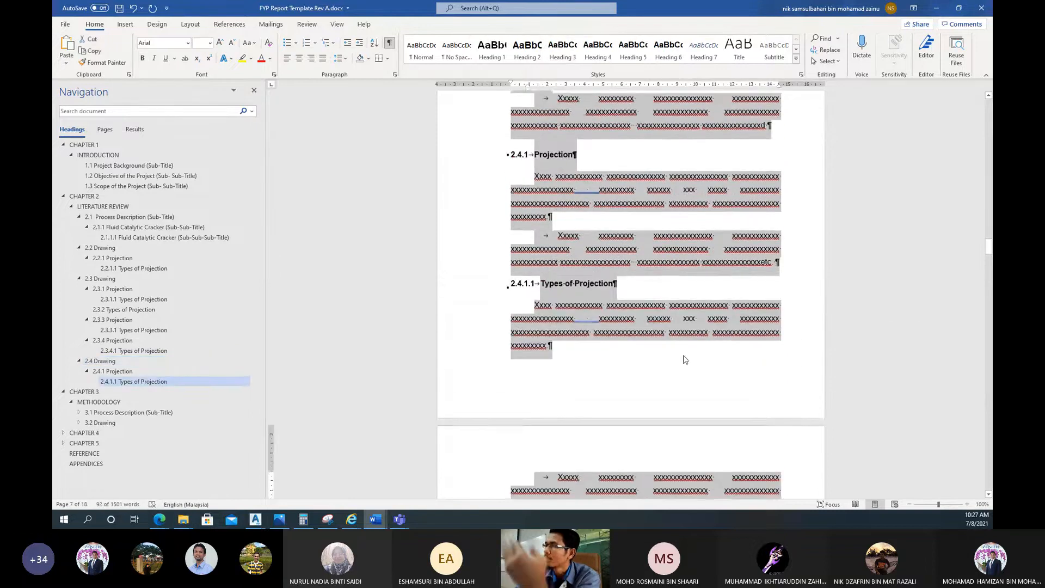
scroll(686, 360, "down", 3)
scroll(684, 359, "down", 1)
scroll(684, 357, "up", 3)
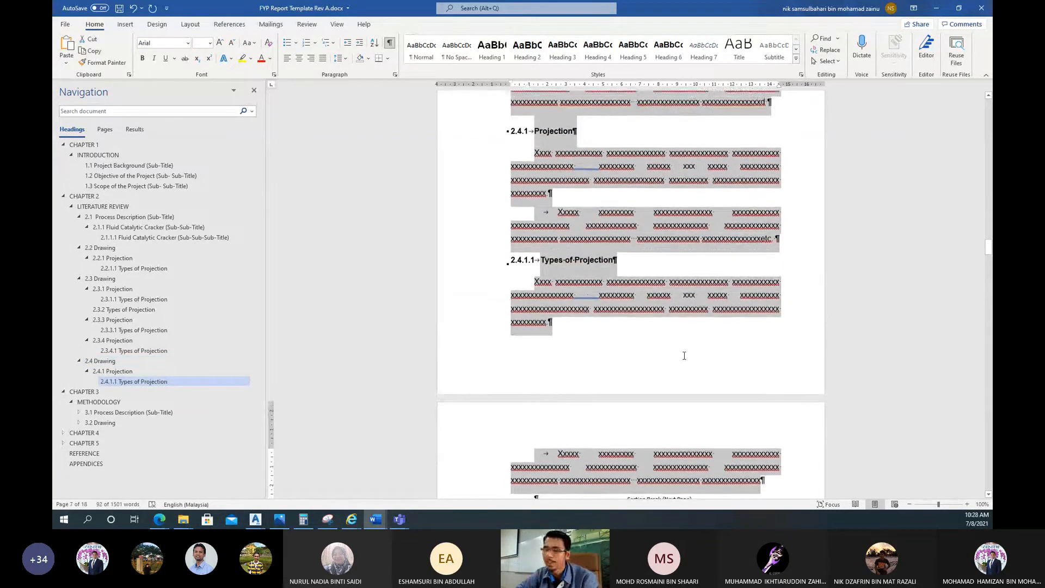
scroll(669, 364, "down", 3)
scroll(646, 377, "down", 3)
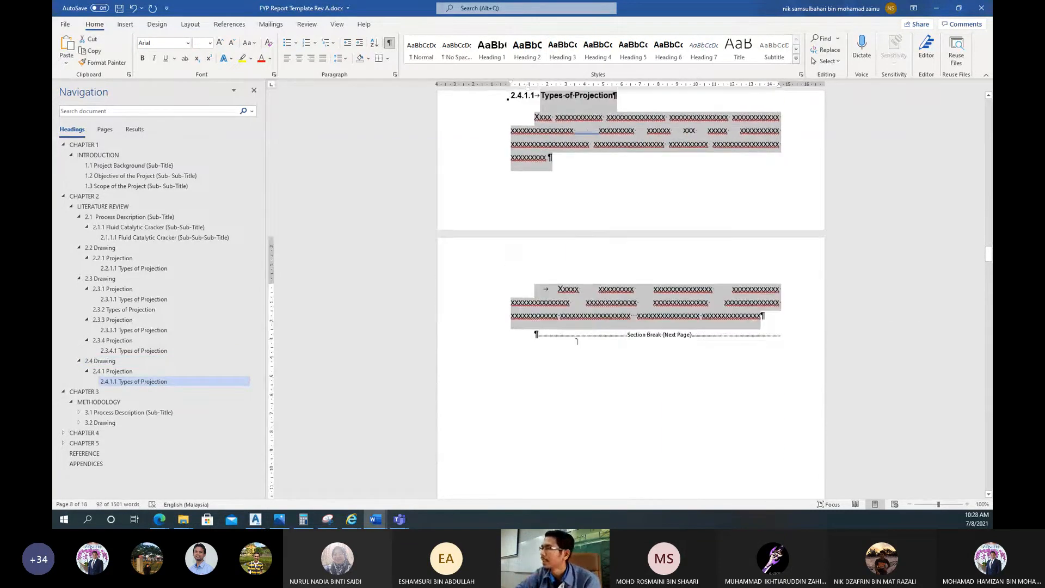
Paste the copied Drawing section on a new line before the section break ending Chapter 2, and check its heading numbering
left_click(775, 314)
key("Return")
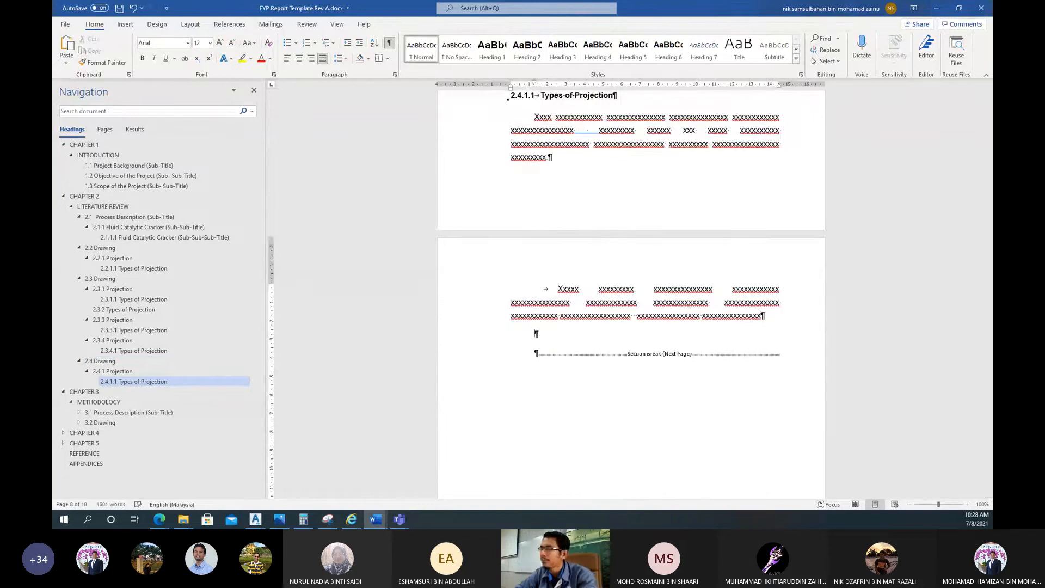
key("ctrl+v")
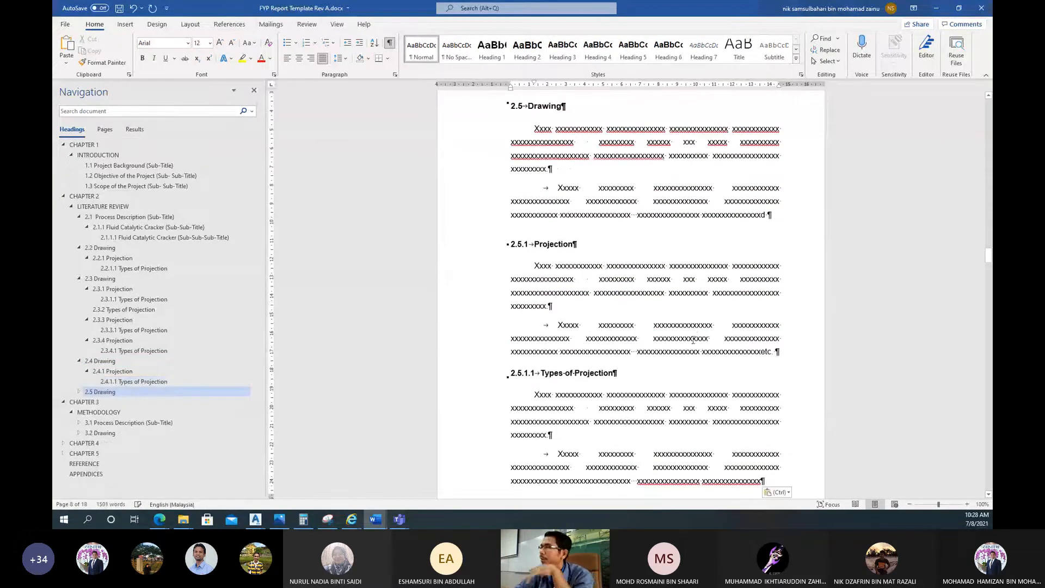
scroll(693, 340, "up", 5)
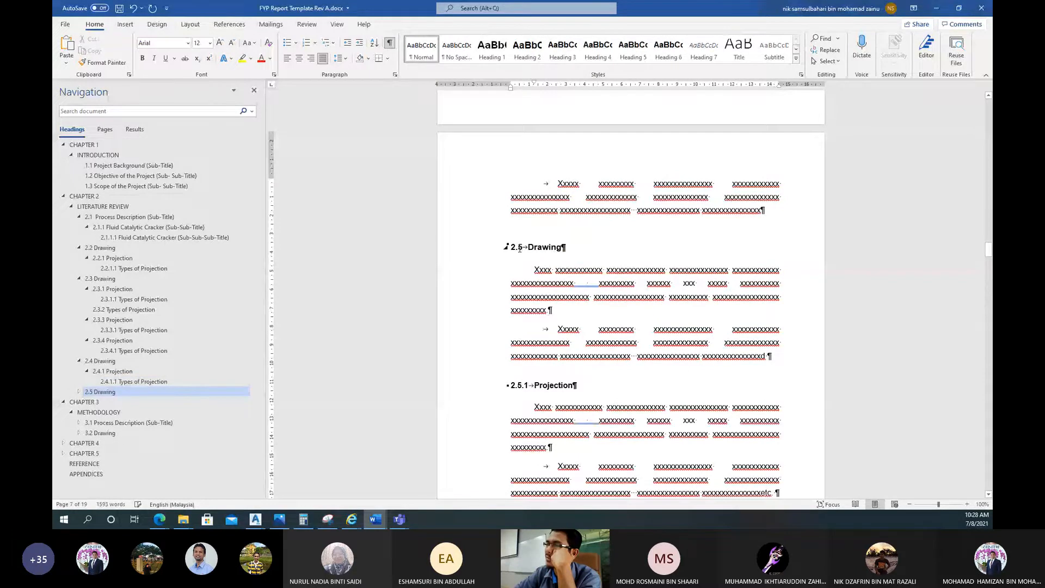
scroll(520, 249, "down", 4)
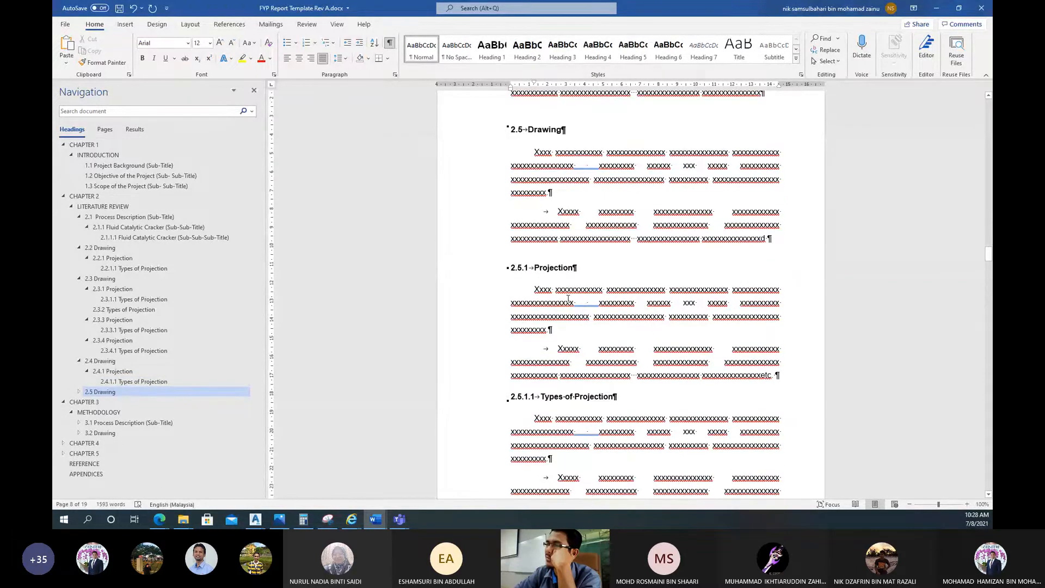
Check the numbering and heading styles of the Projection and Types of Projection headings in section 2.5 Drawing
scroll(568, 299, "down", 12)
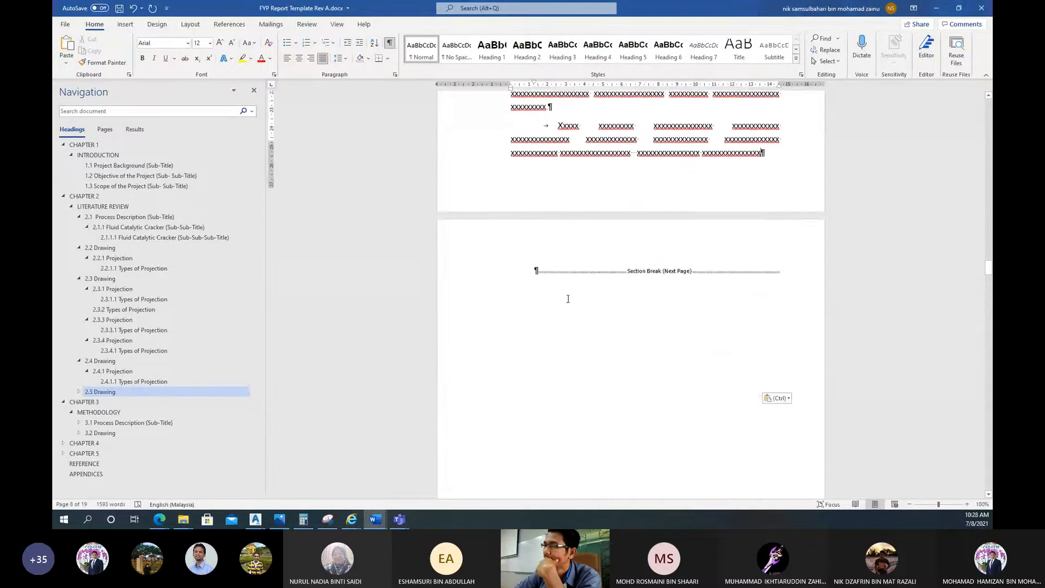
scroll(568, 298, "up", 10)
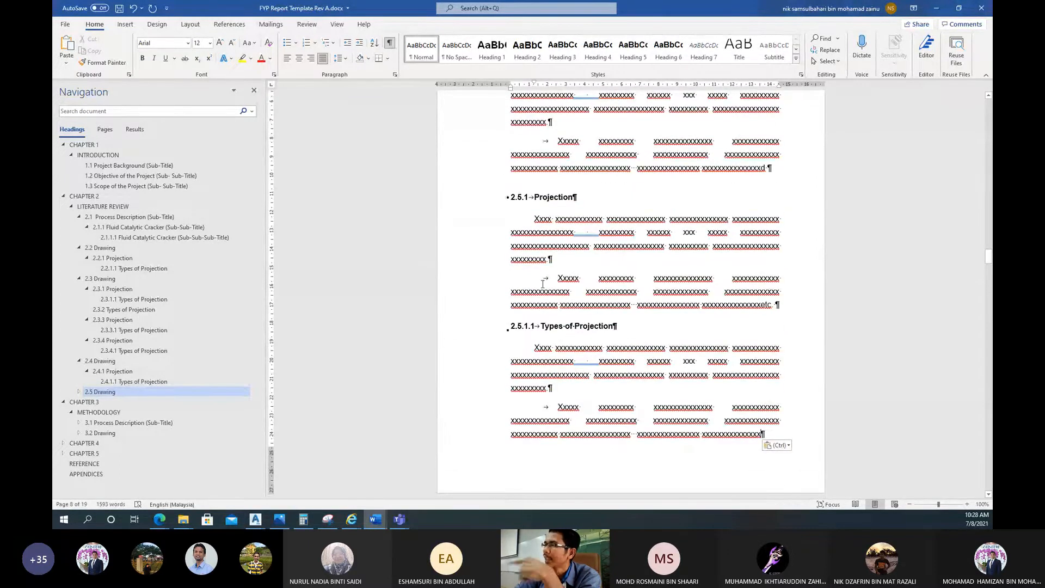
scroll(556, 268, "up", 3)
left_click(555, 267)
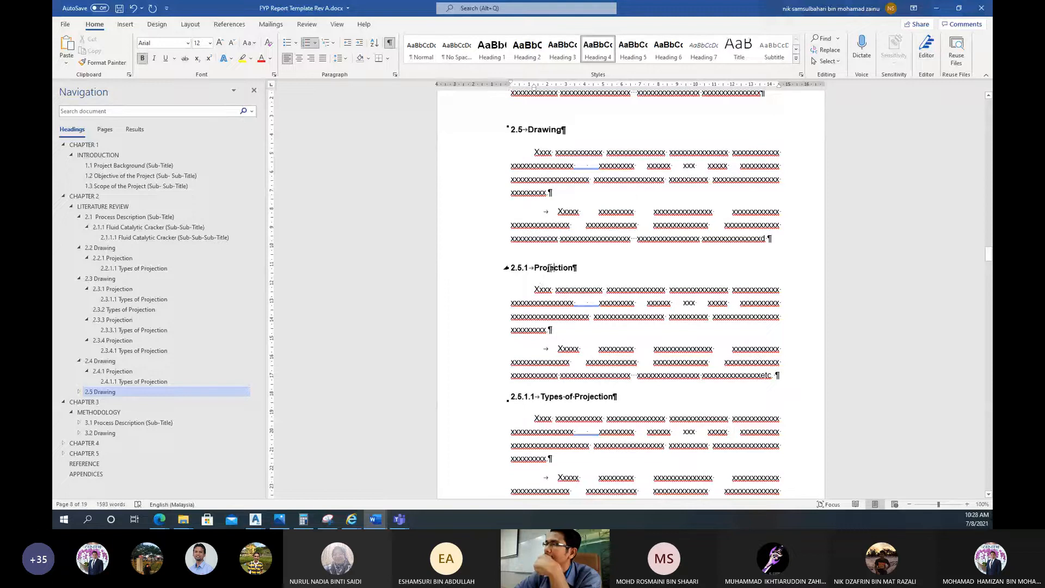
left_click(571, 393)
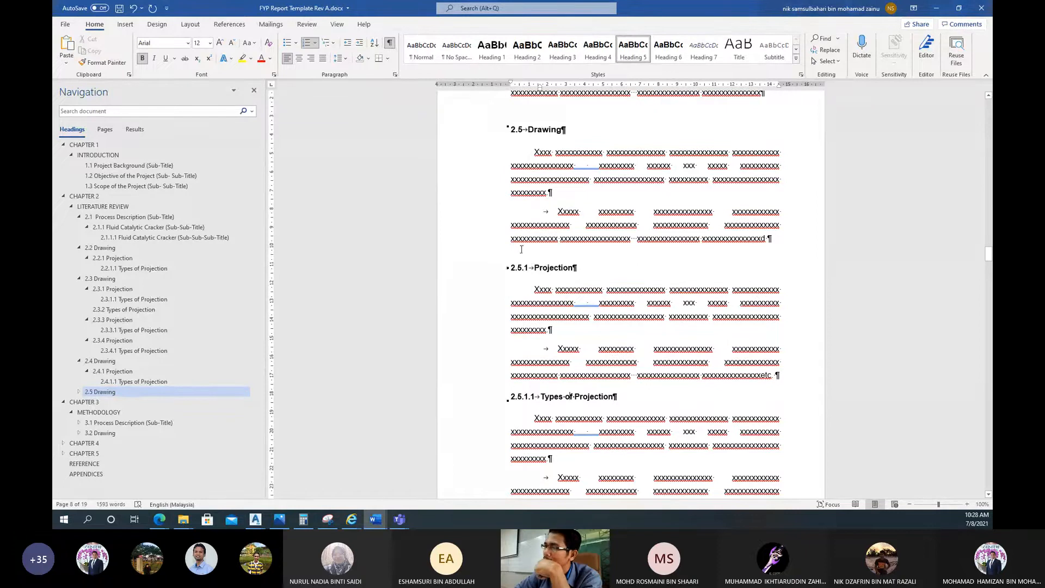
left_click_drag(532, 259, 614, 277)
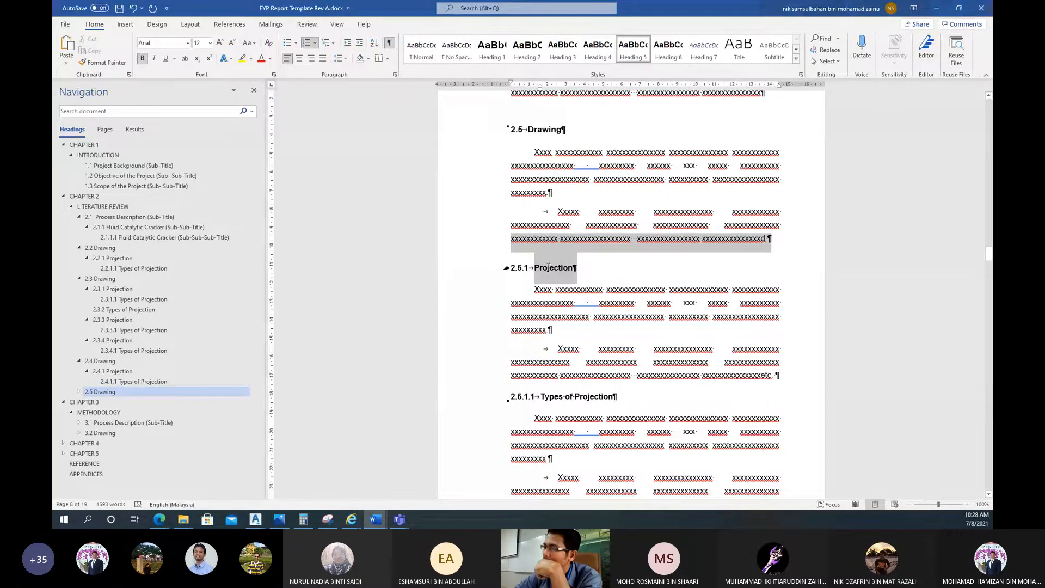
left_click(615, 281)
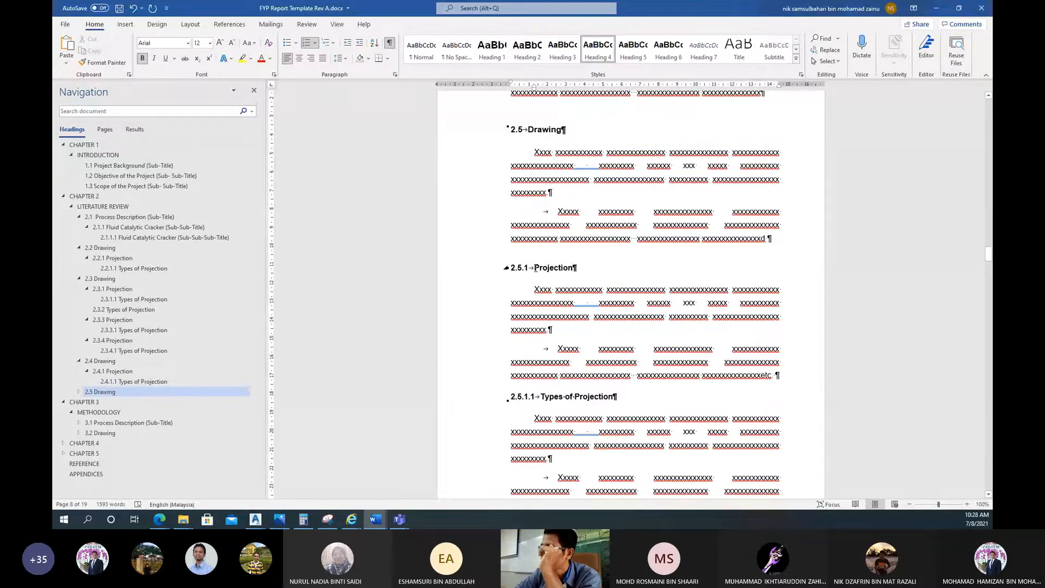
Duplicate section 2.5.1 Projection with its Types of Projection subsection on a new line before the section break ending Chapter 2
left_click_drag(536, 268, 753, 409)
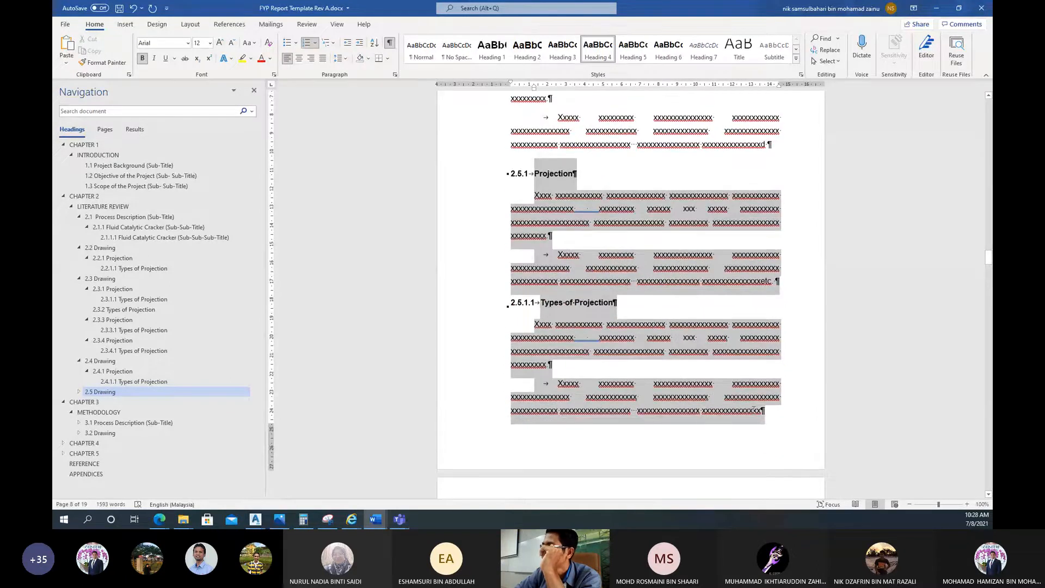
scroll(605, 235, "up", 2)
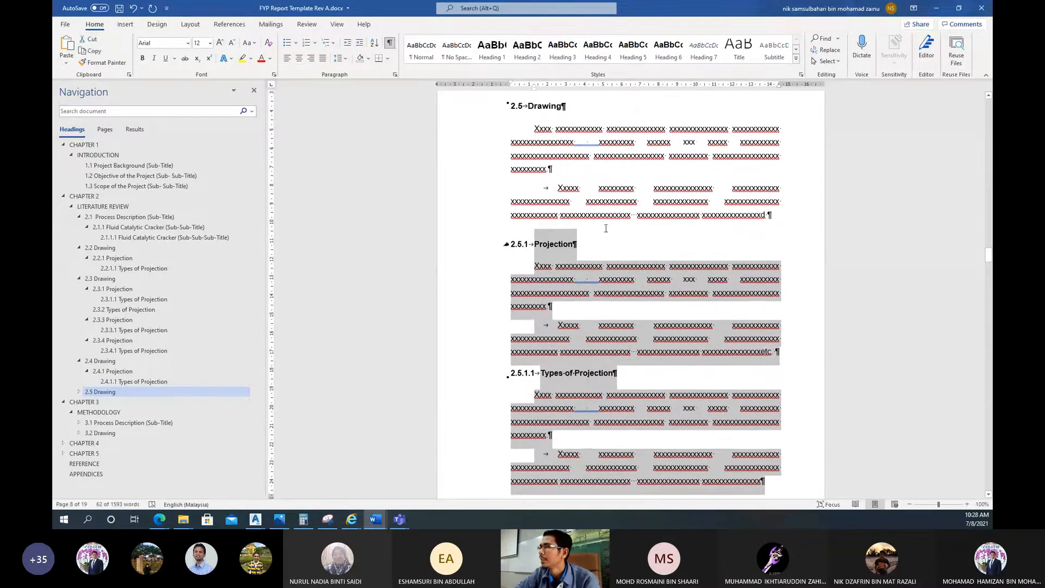
scroll(708, 403, "down", 4)
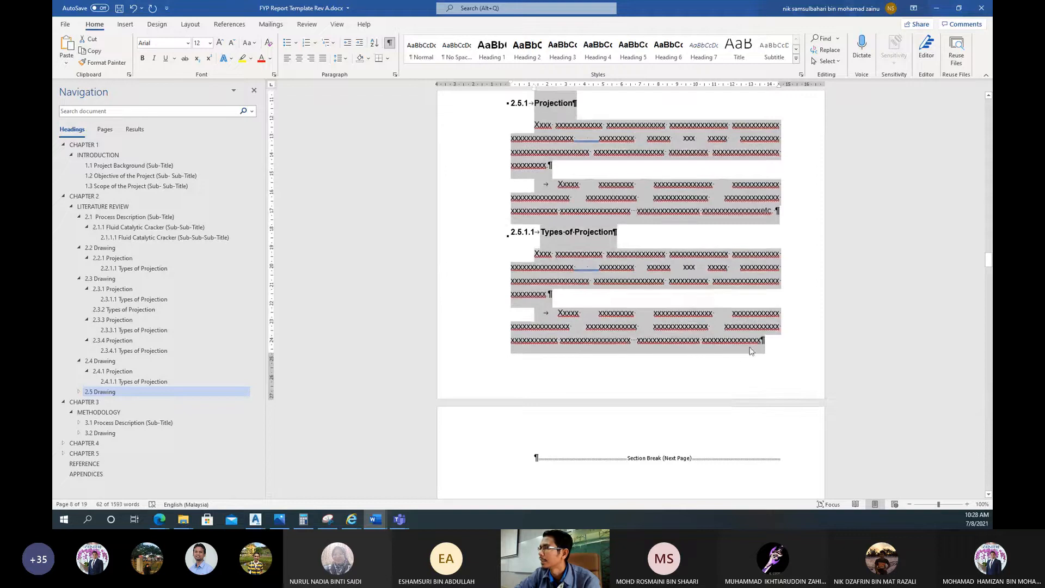
left_click(766, 340)
key("Return")
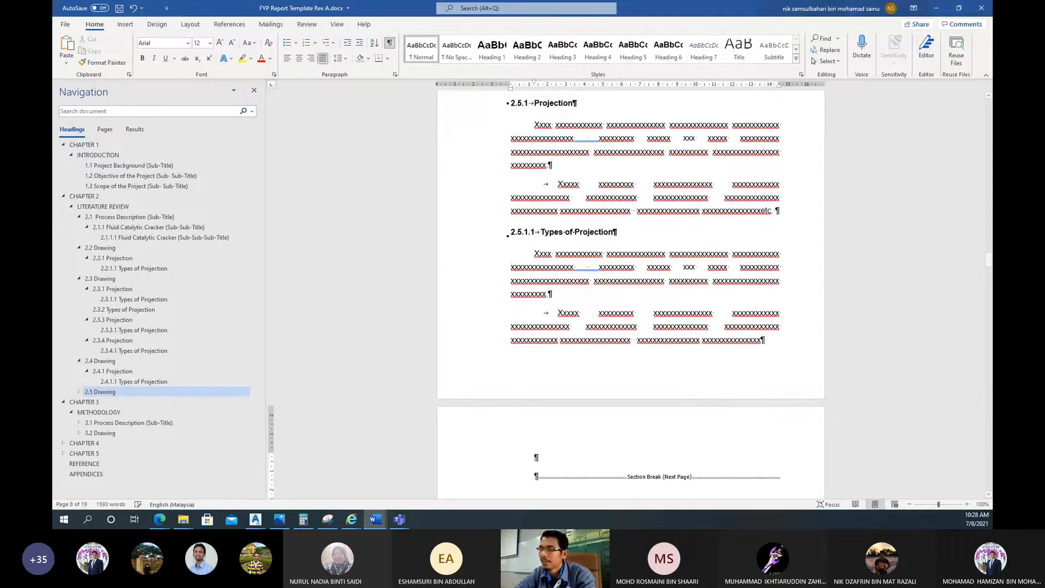
key("ctrl+v")
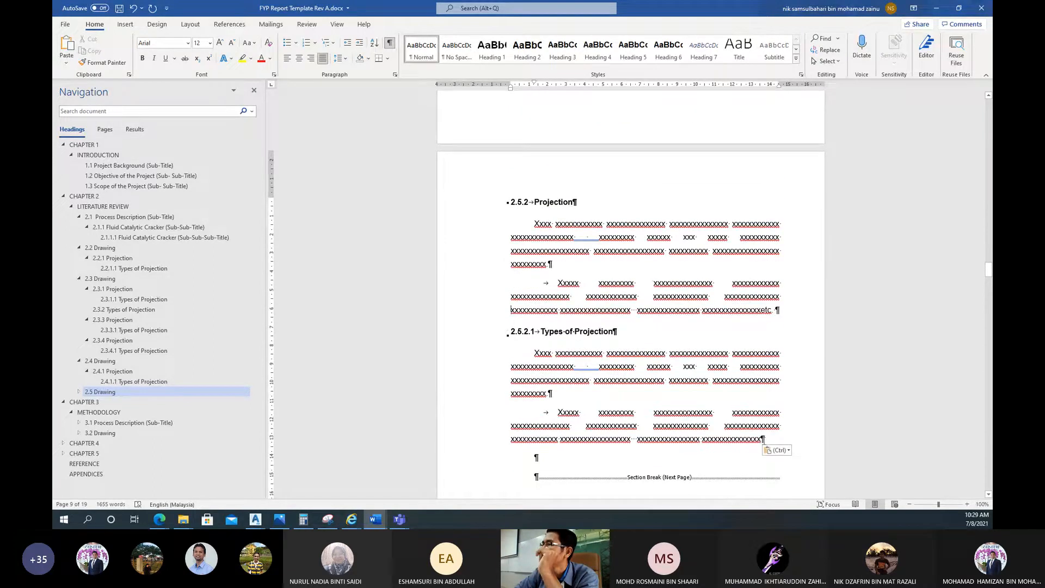
Delete the Types of Projection subsection under 2.5.2 Projection, and paste the copied Projection section again before the section break
left_click_drag(763, 440, 516, 338)
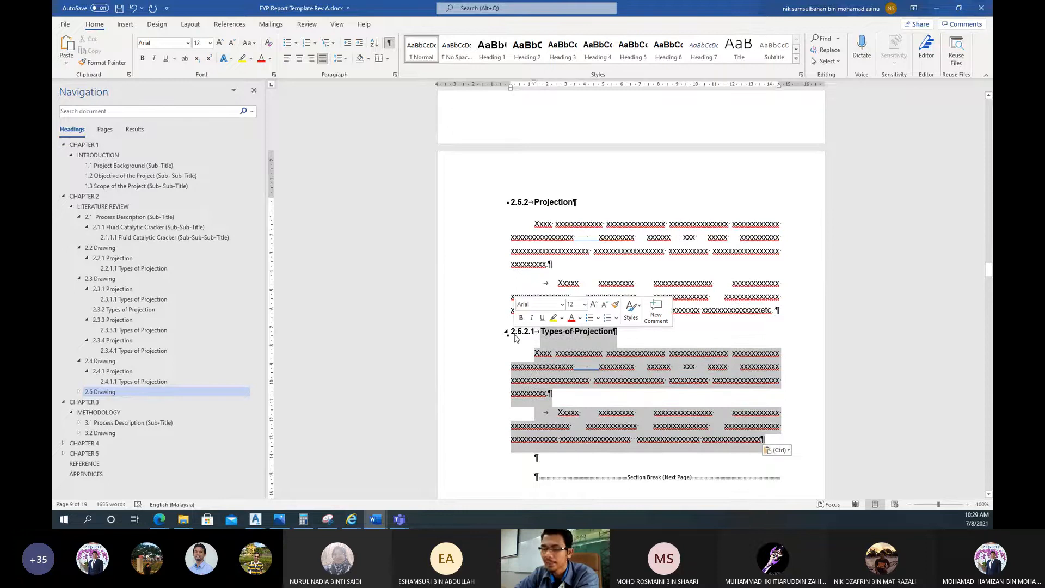
key("Delete")
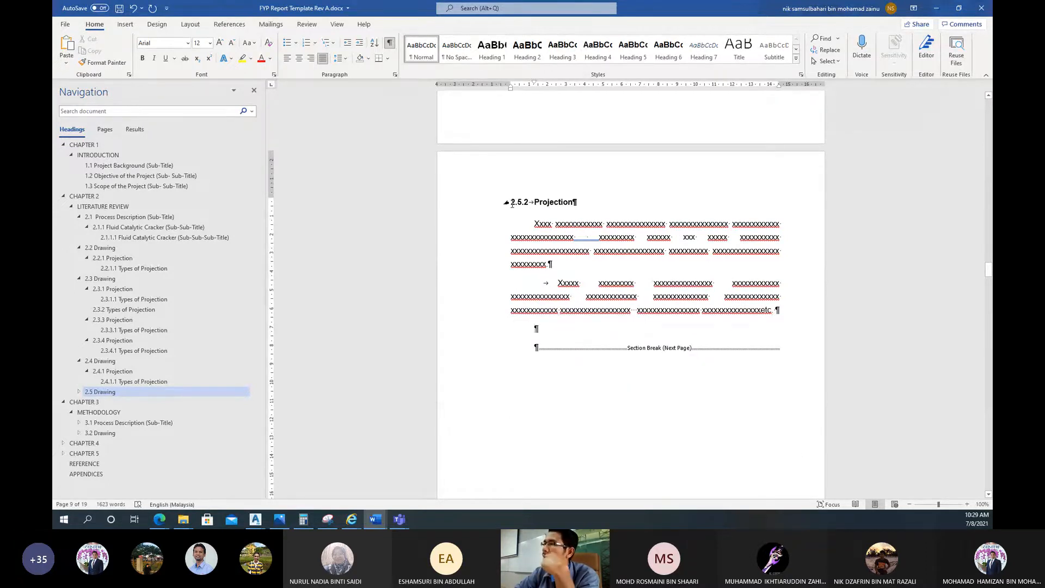
scroll(513, 204, "up", 10)
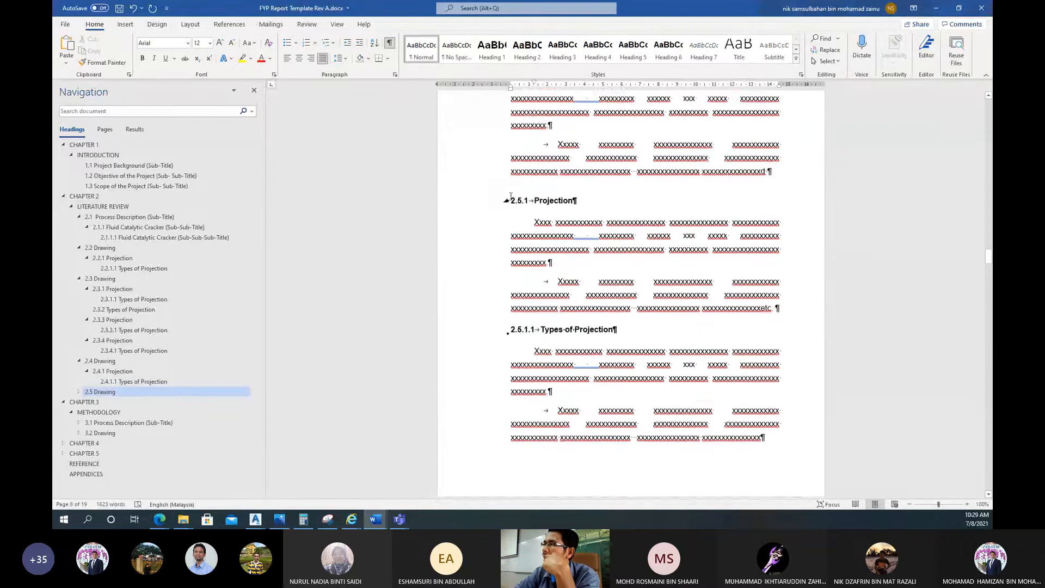
scroll(533, 295, "down", 3)
scroll(533, 295, "down", 1)
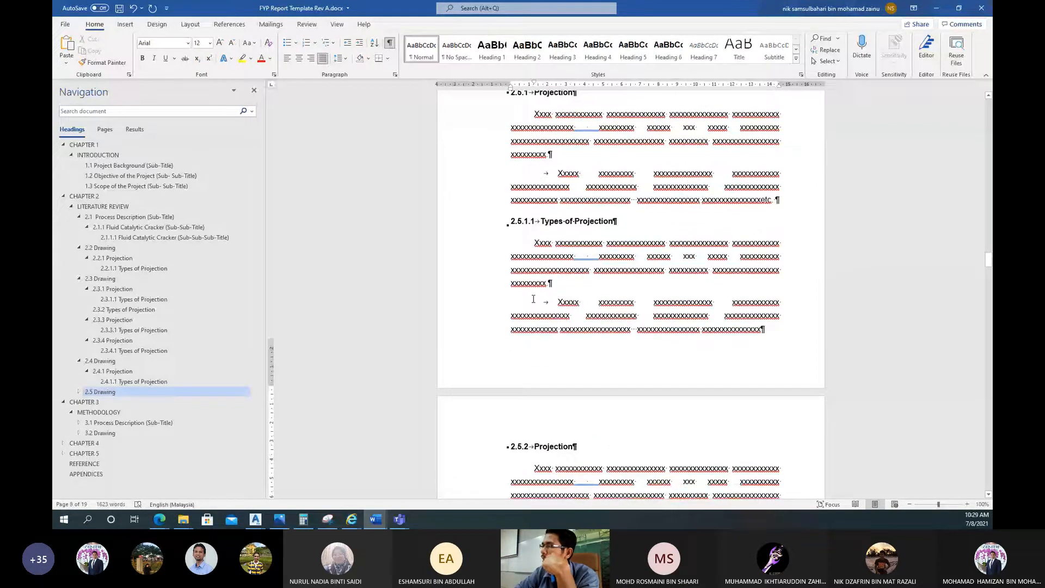
scroll(534, 299, "down", 8)
key("ctrl+v")
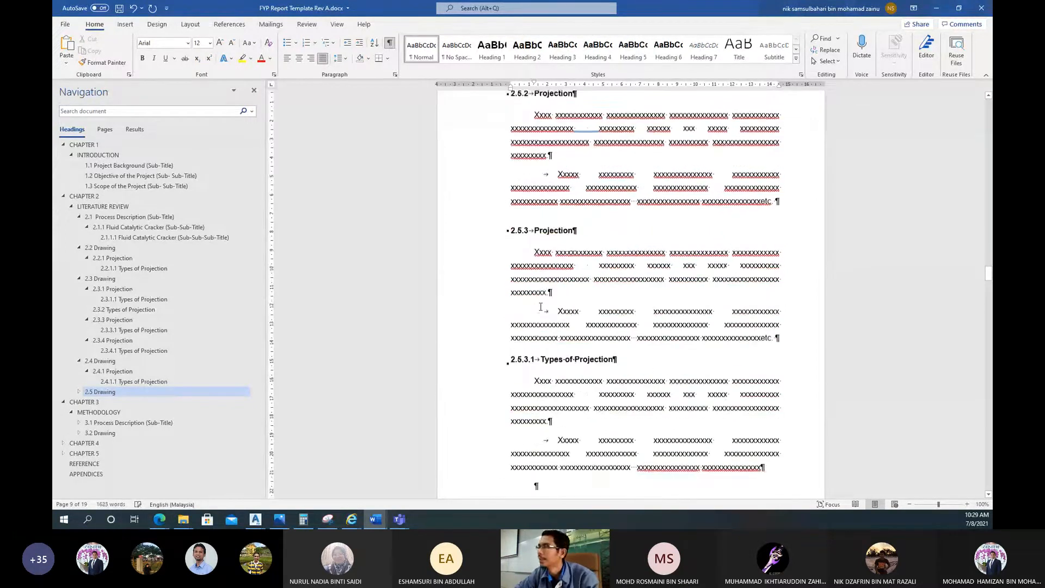
Check the heading numbering throughout section 2.5 Drawing, from the first Projection heading through the last Types of Projection subsection
scroll(541, 307, "up", 3)
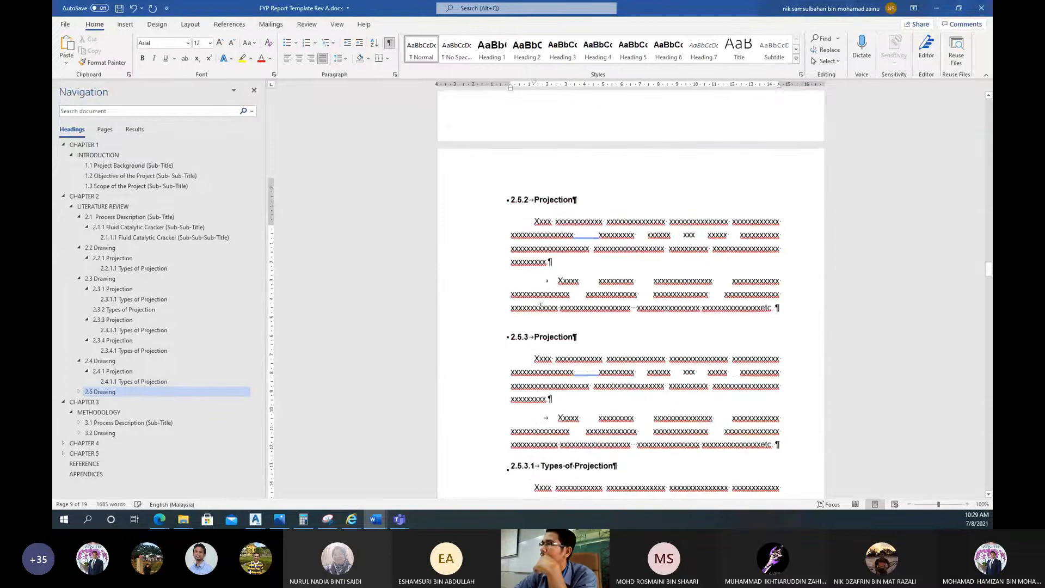
scroll(541, 306, "up", 4)
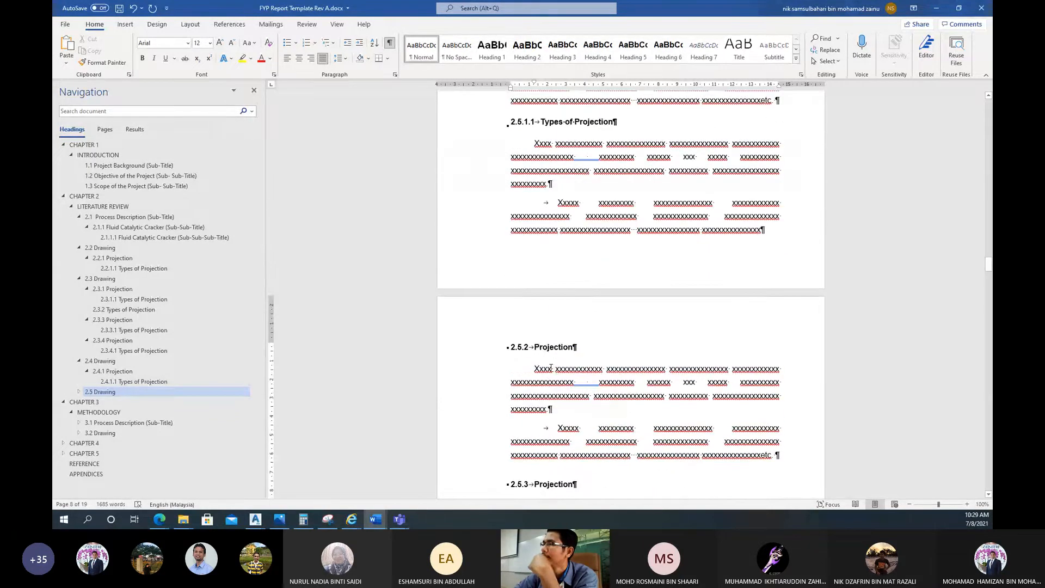
scroll(551, 368, "down", 4)
scroll(551, 368, "up", 8)
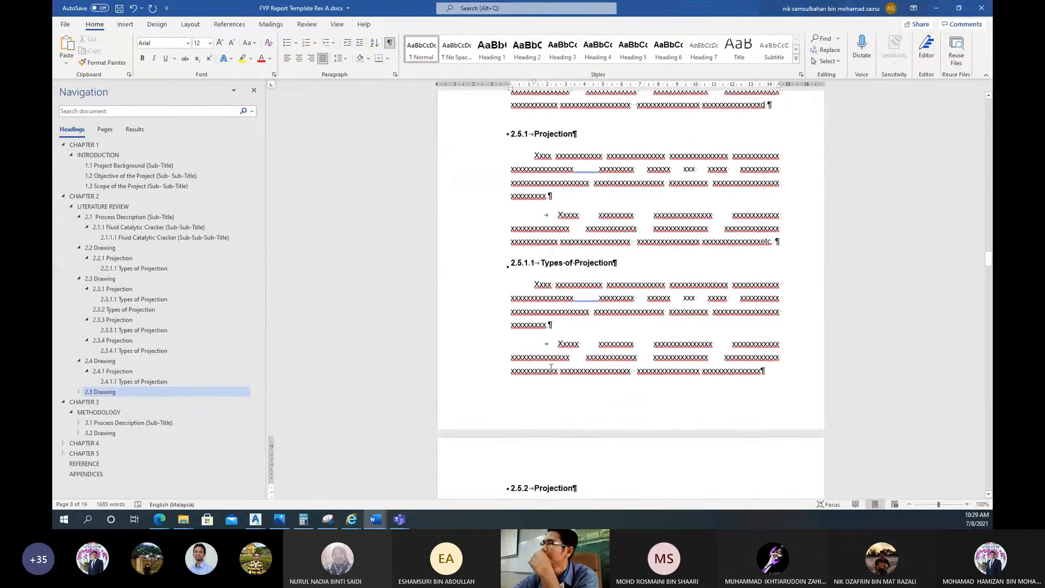
scroll(551, 369, "up", 3)
scroll(551, 368, "down", 5)
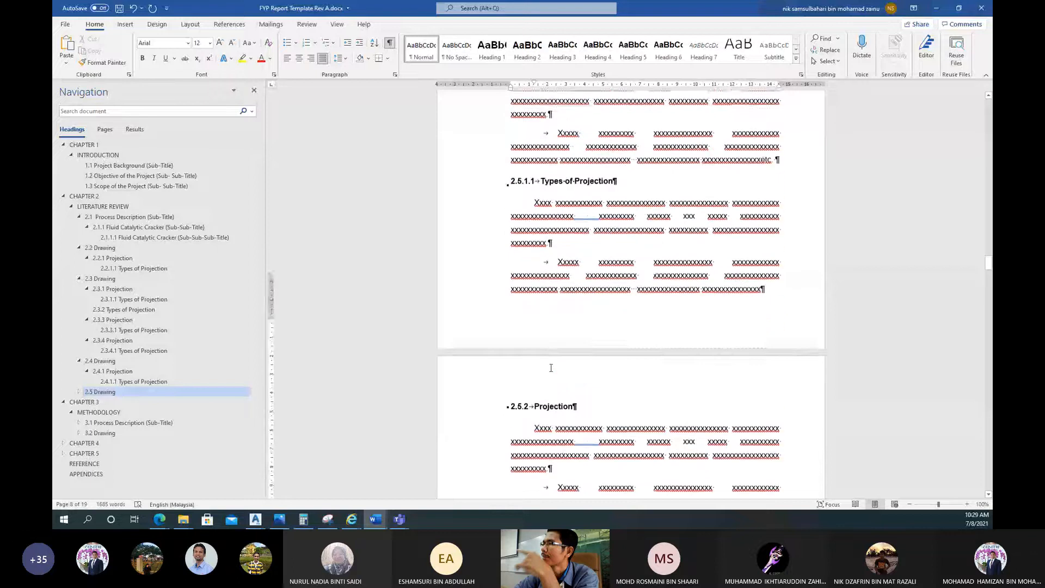
scroll(551, 368, "down", 12)
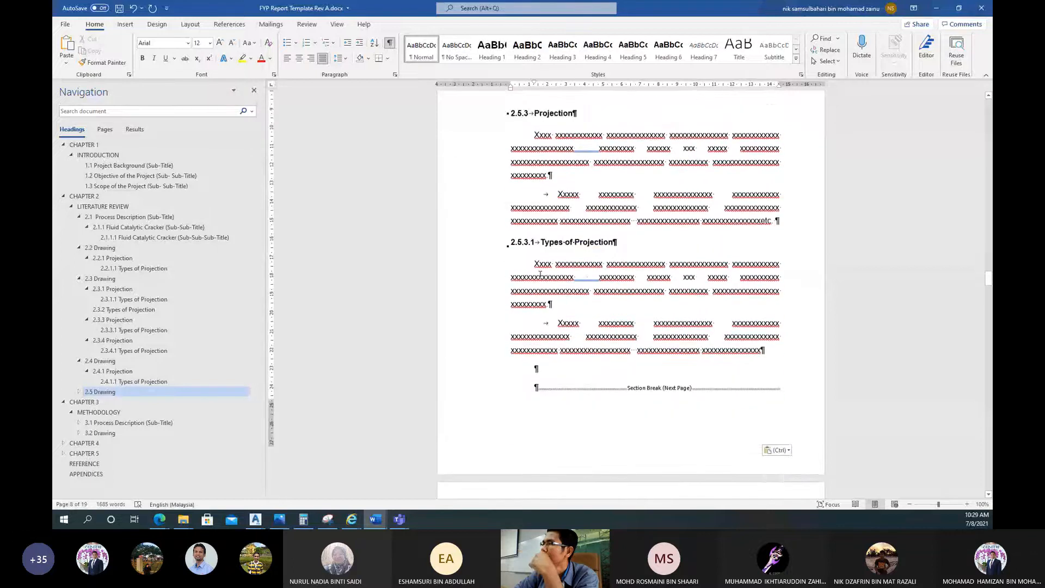
scroll(540, 274, "down", 2)
scroll(544, 286, "up", 5)
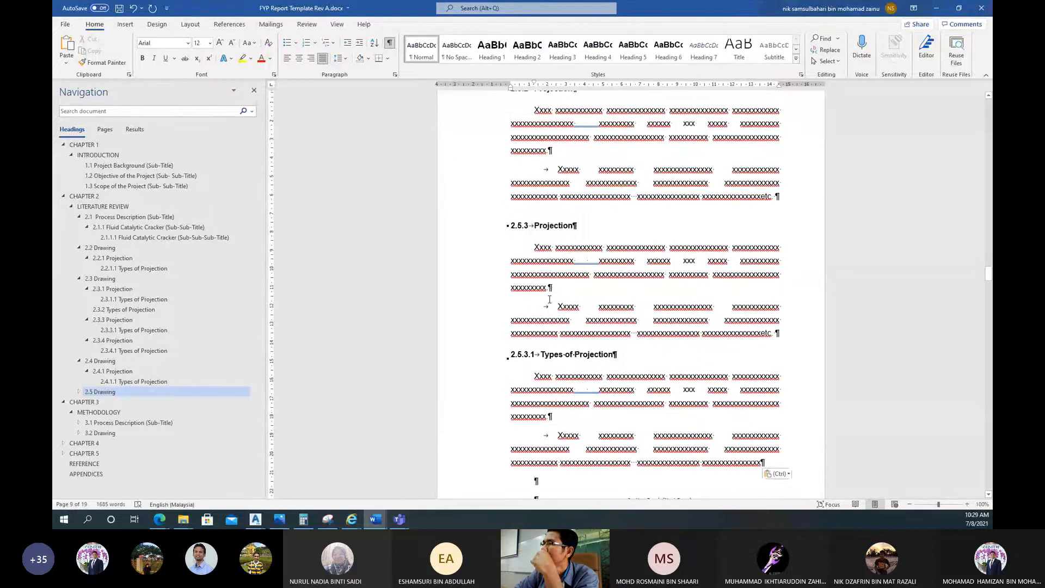
Remove the extra leading tab from the second paragraph under headings 2.5.2, 2.5.3 and 2.5.3.1
scroll(569, 331, "up", 4)
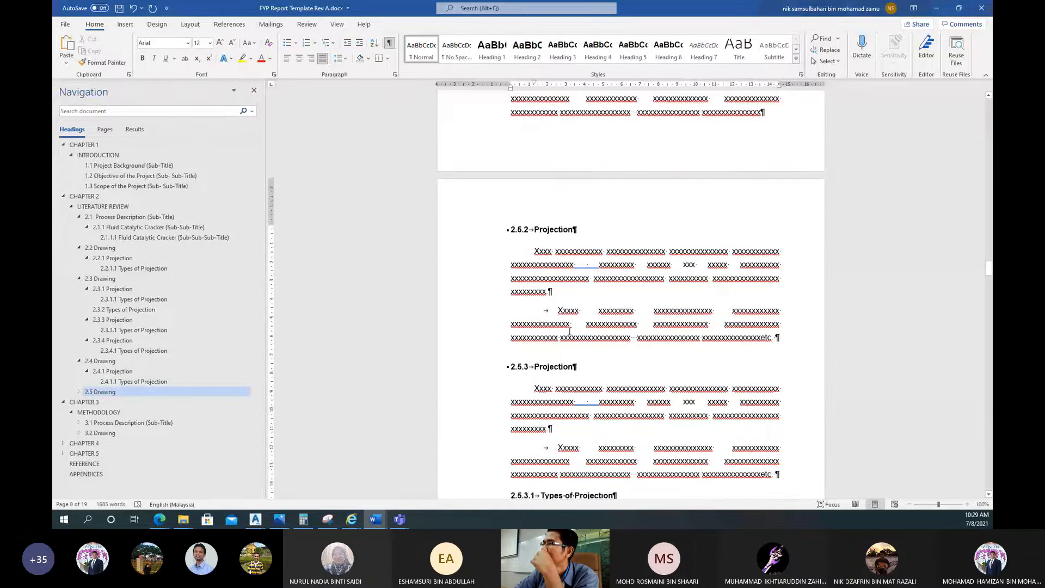
scroll(570, 331, "up", 1)
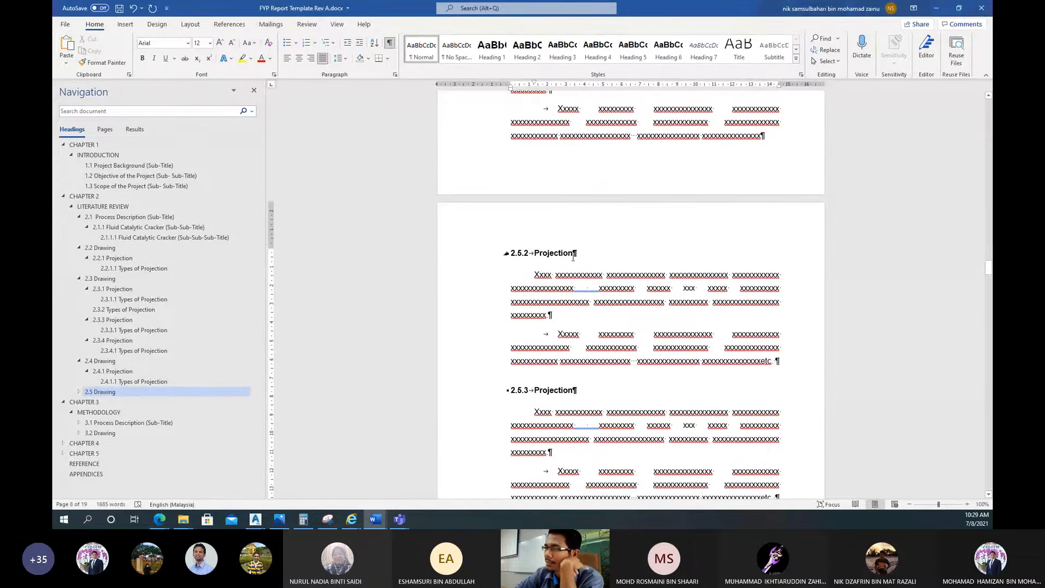
left_click(534, 333)
key("Delete")
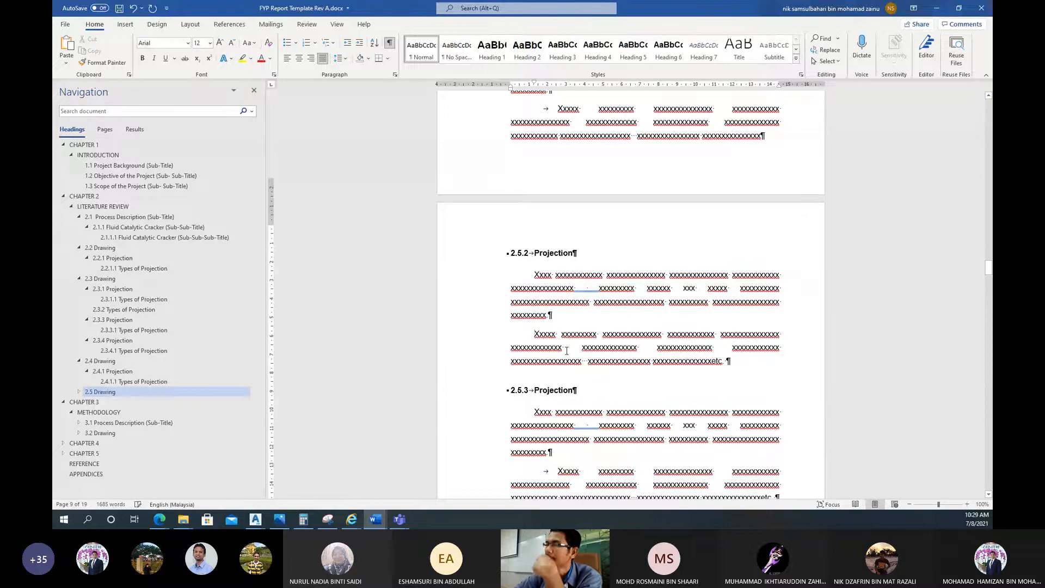
scroll(567, 351, "down", 2)
left_click(559, 362)
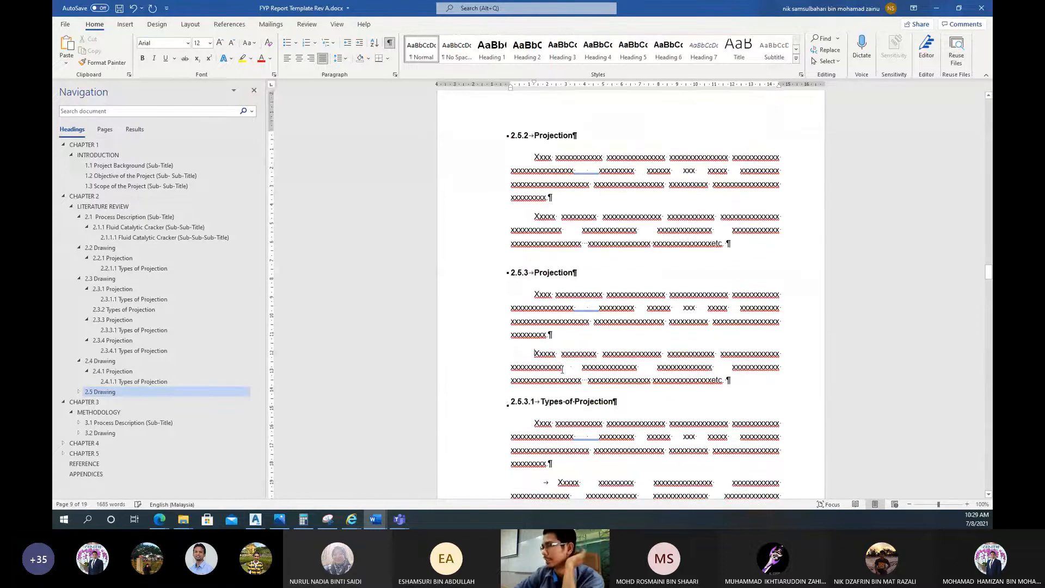
key("Delete")
scroll(564, 370, "down", 2)
right_click(559, 368)
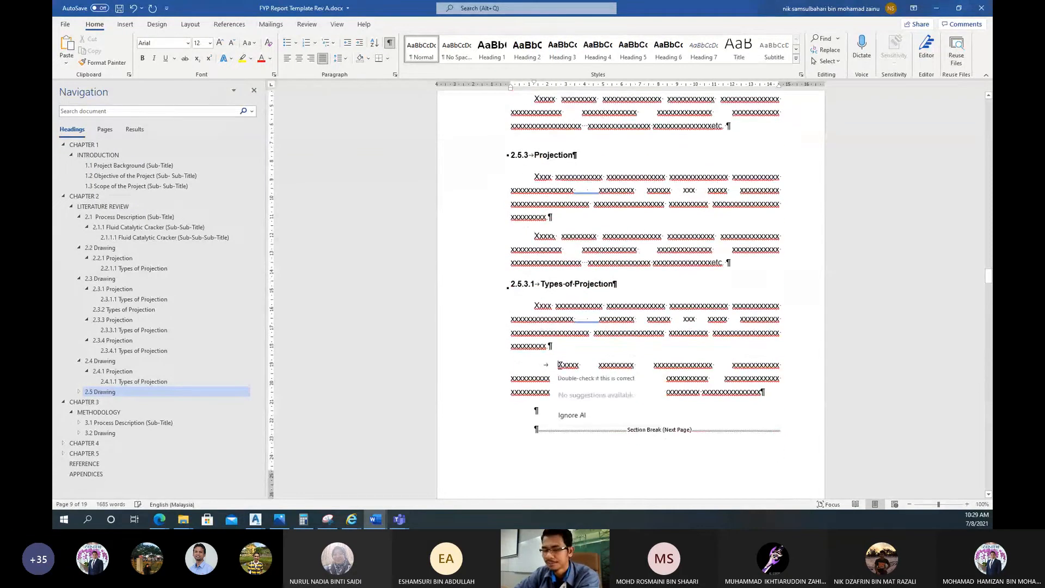
key("BackSpace")
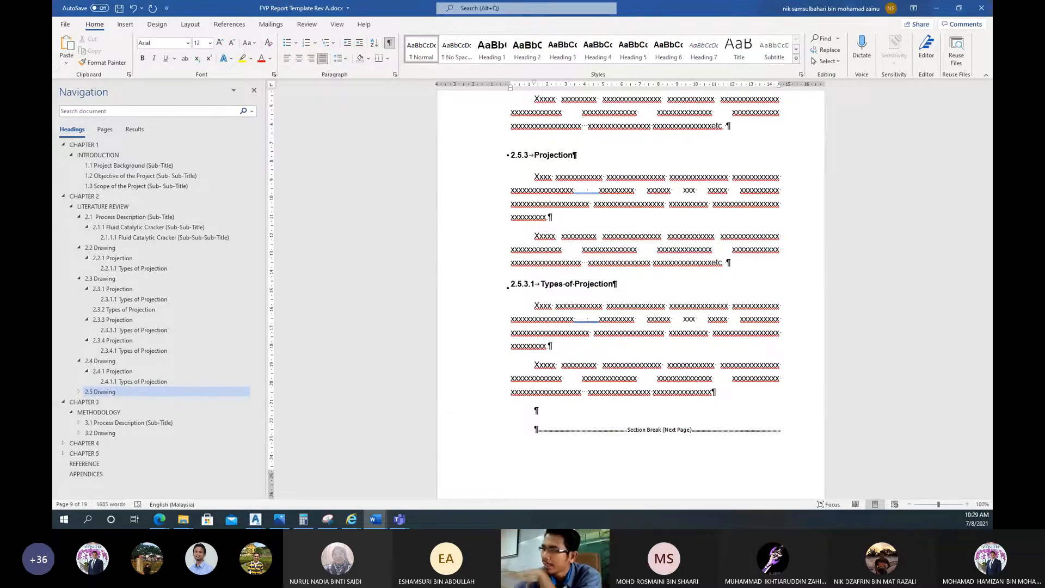
Expand 2.5 Drawing in the heading outline, and check the section numbering back up to 2.4 Drawing
left_click(78, 392)
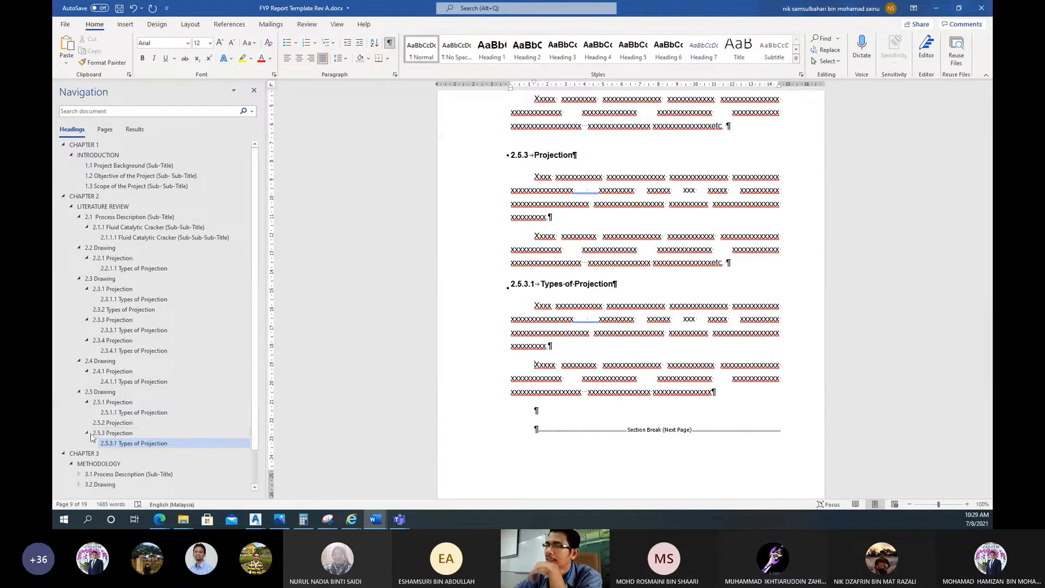
scroll(580, 386, "up", 5)
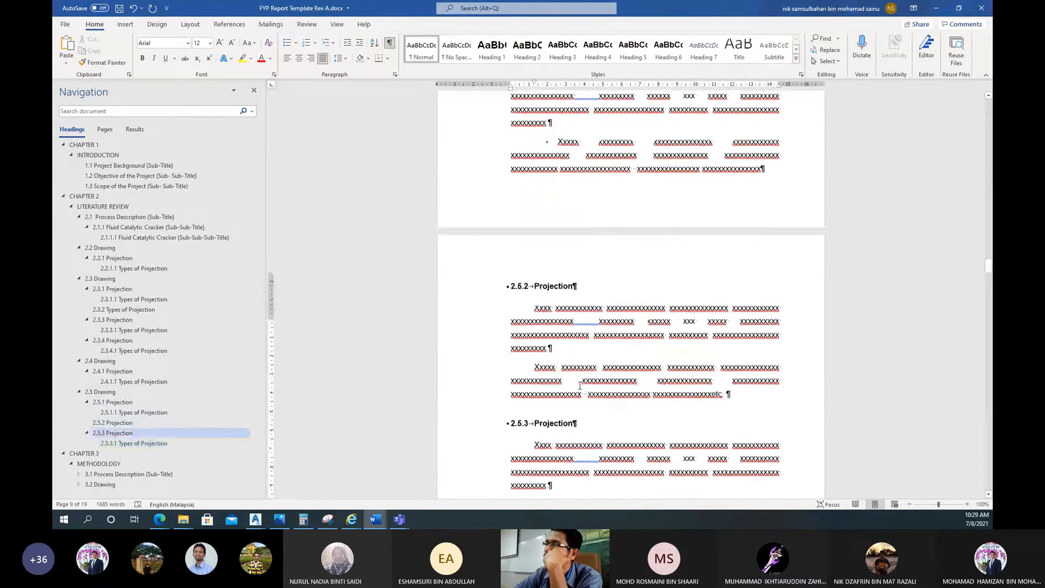
scroll(580, 385, "up", 15)
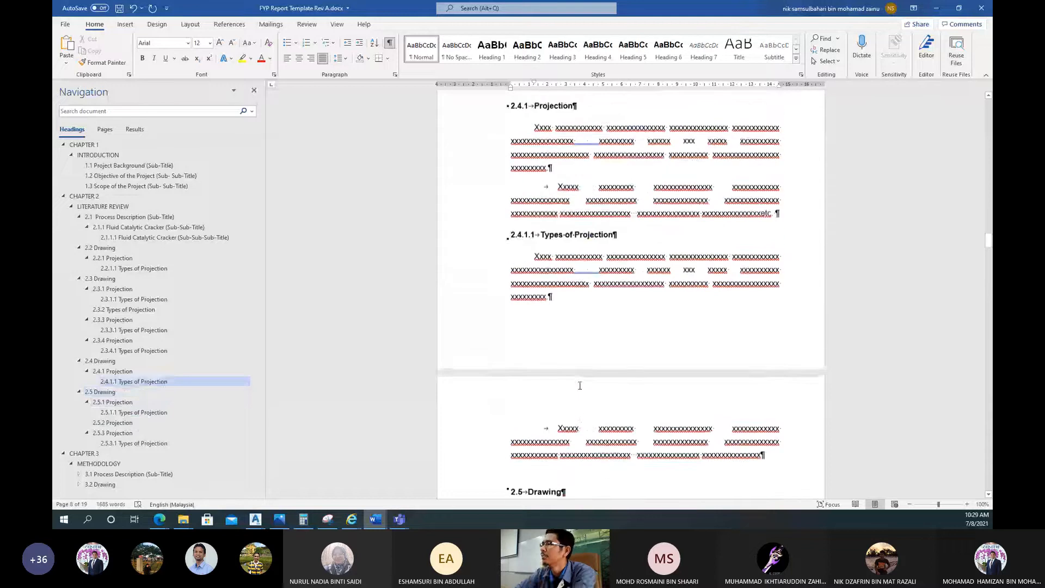
scroll(580, 386, "up", 10)
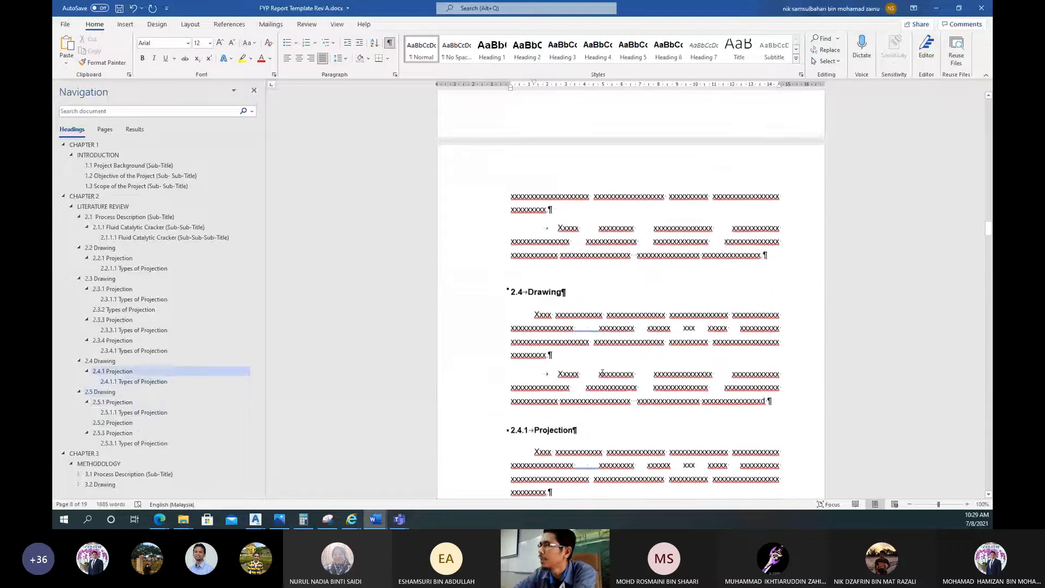
Go to section 2.1 Process Description, and review the headings, figures and captions from there into section 2.3 Drawing
left_click(144, 217)
scroll(718, 276, "down", 10)
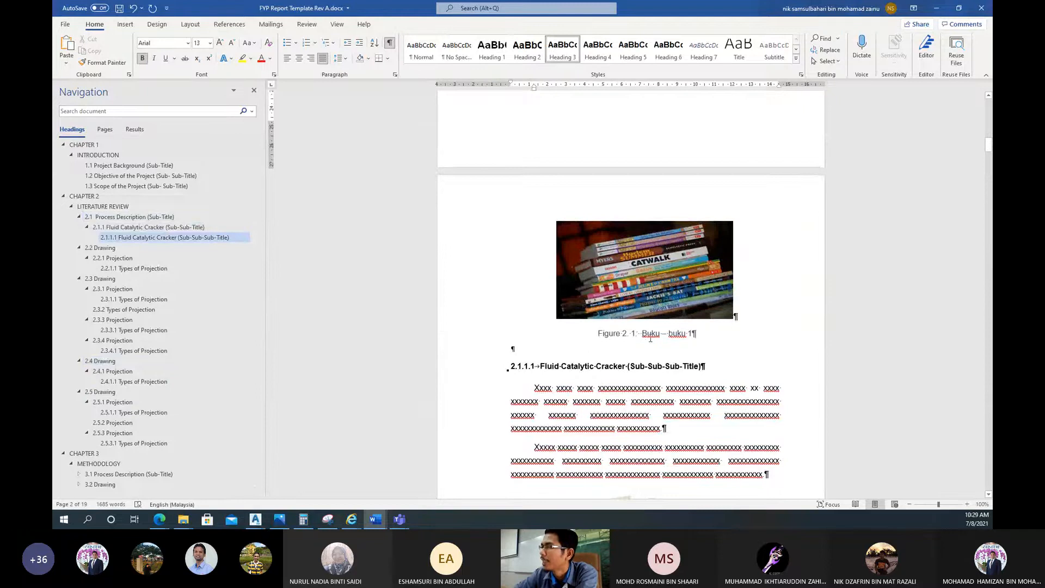
scroll(651, 338, "down", 8)
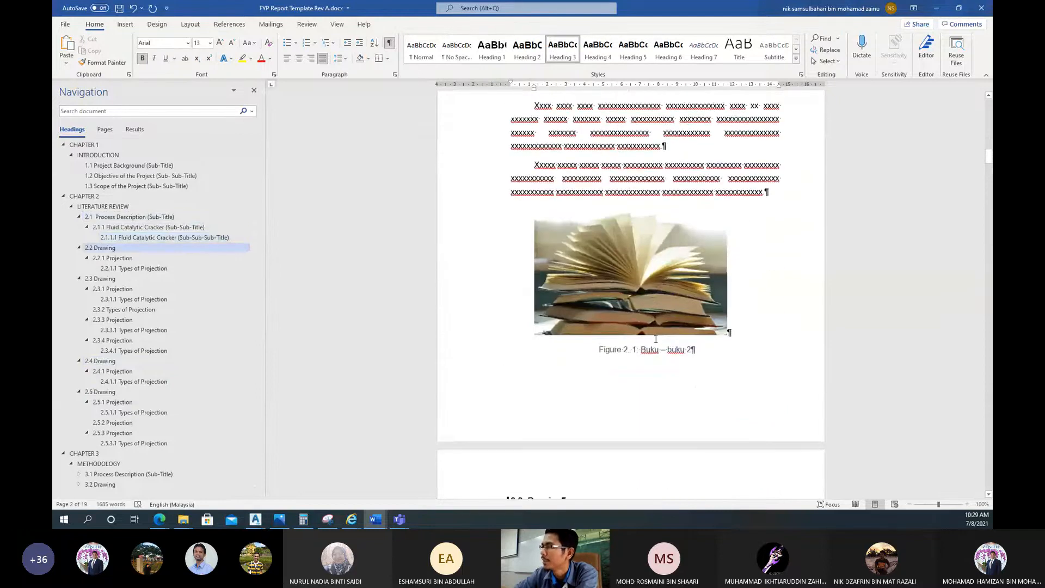
scroll(656, 339, "down", 20)
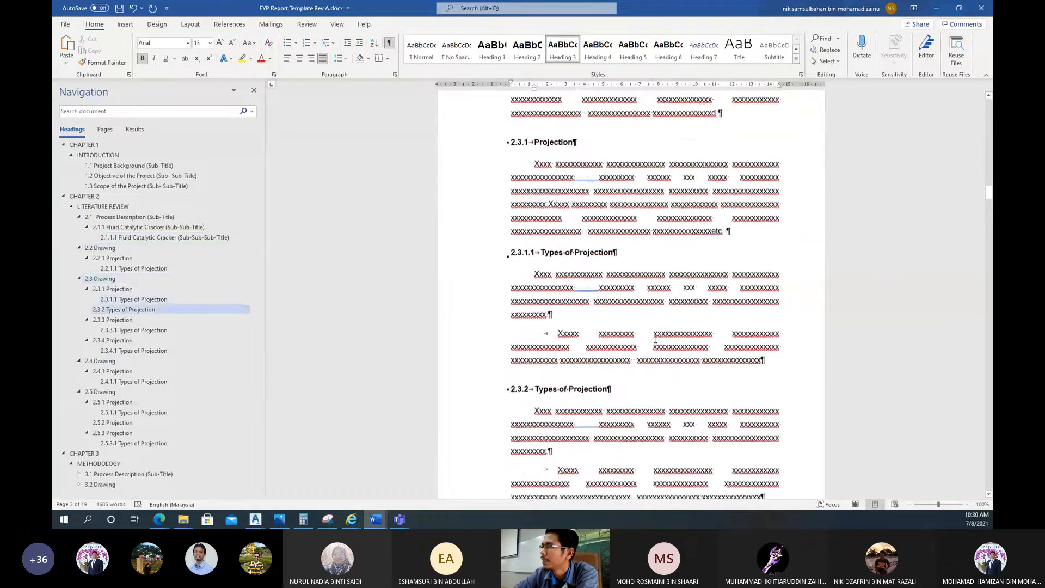
Review the numbered headings and body text from 2.3.1 Projection into Chapter 3, and back up to the figure before 2.2 Drawing
scroll(656, 339, "down", 18)
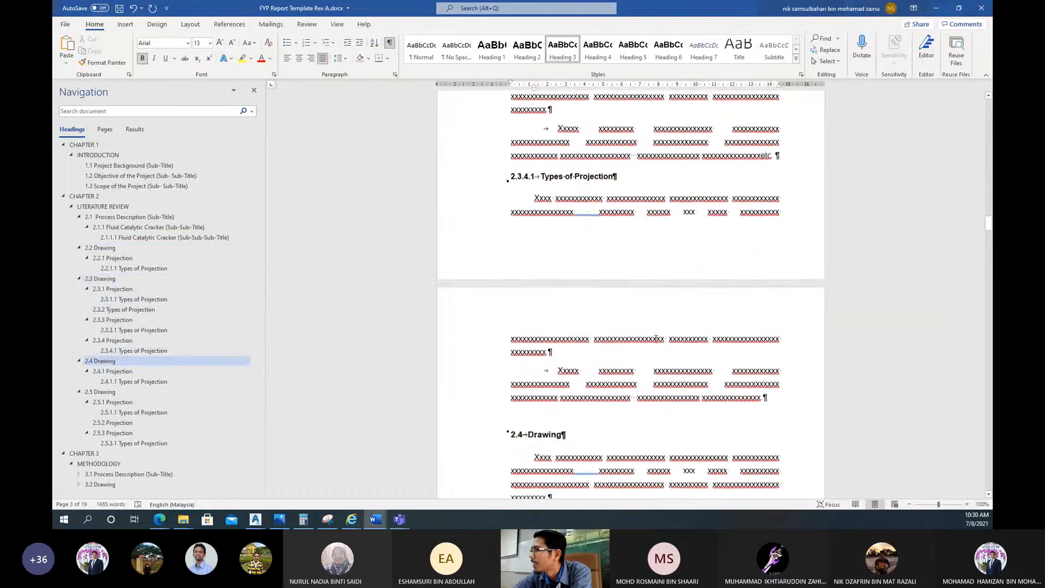
scroll(656, 338, "up", 10)
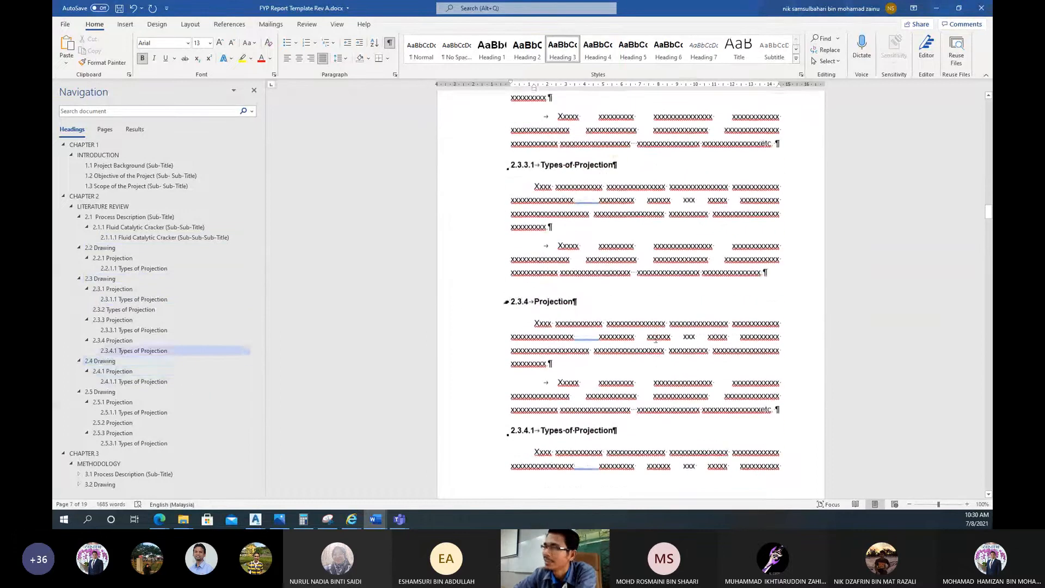
scroll(656, 339, "up", 8)
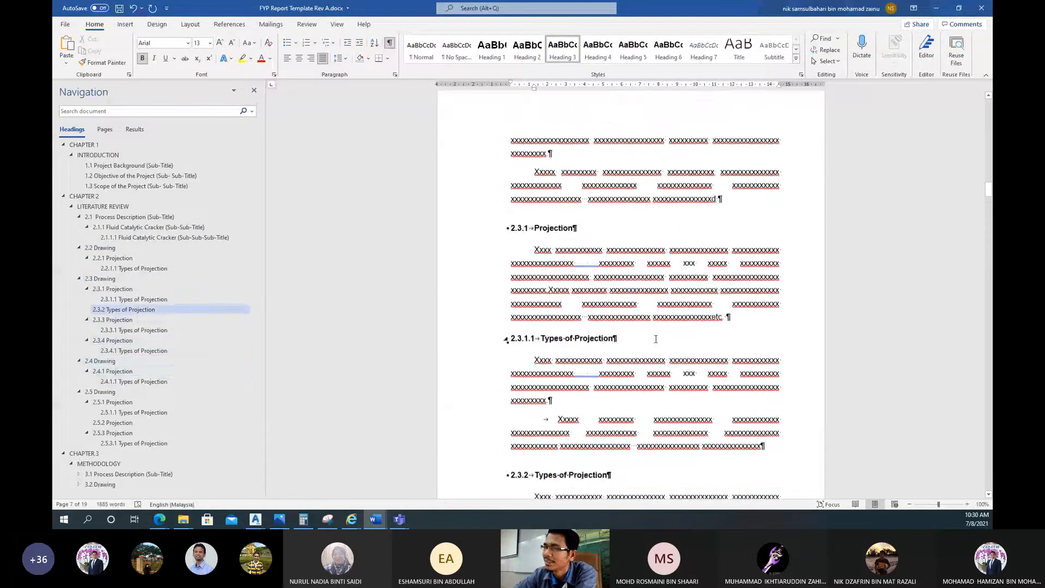
scroll(656, 340, "down", 5)
left_click_drag(989, 205, 988, 302)
scroll(669, 306, "down", 2)
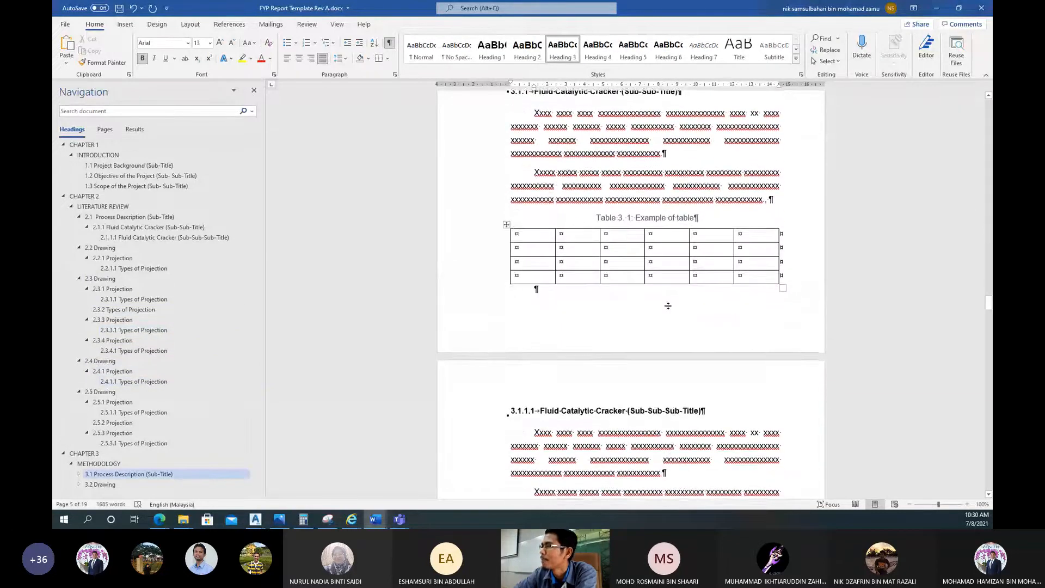
scroll(669, 306, "up", 10)
scroll(670, 307, "up", 10)
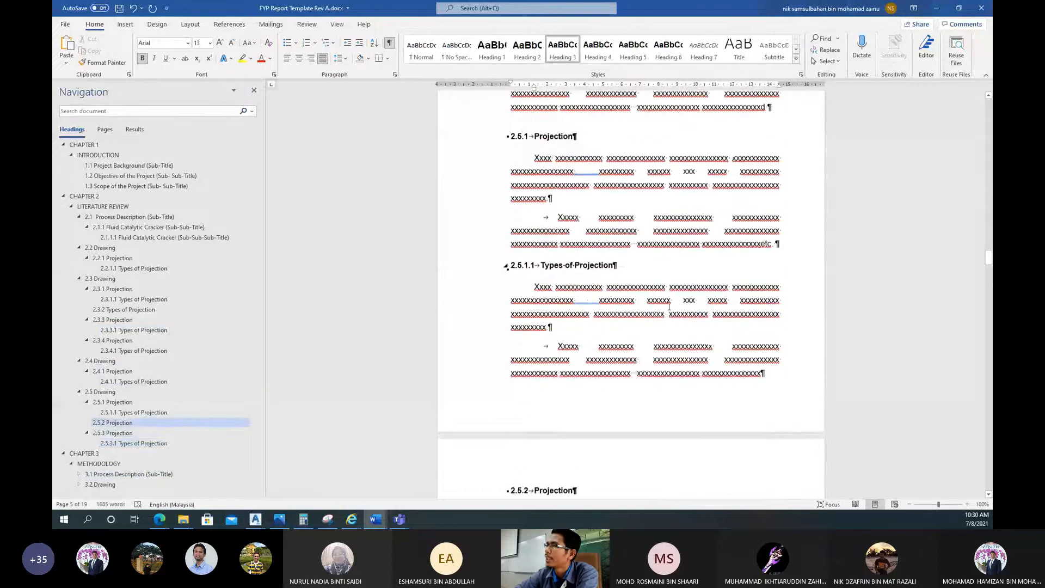
scroll(669, 306, "up", 10)
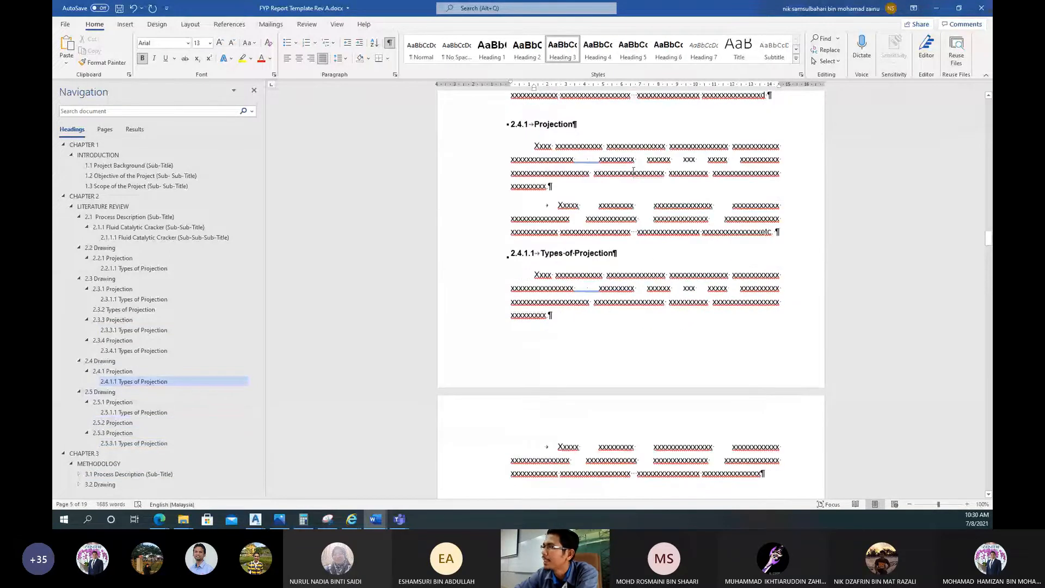
scroll(633, 172, "up", 10)
scroll(588, 230, "up", 20)
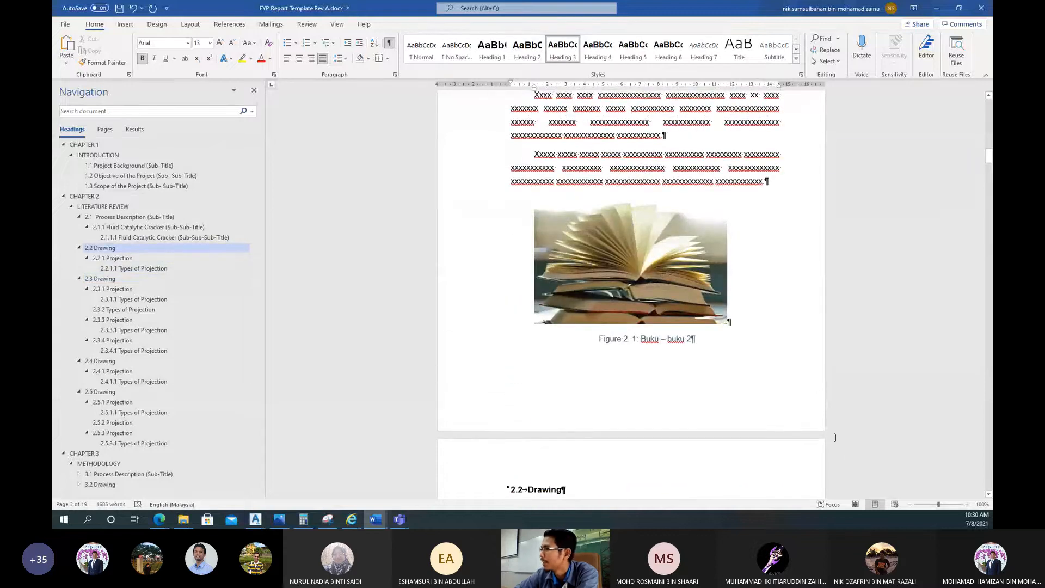
Enlarge the page view to 130% and highlight the full Figure 2.1 caption under the open-book picture to examine its numbering
left_click(967, 504)
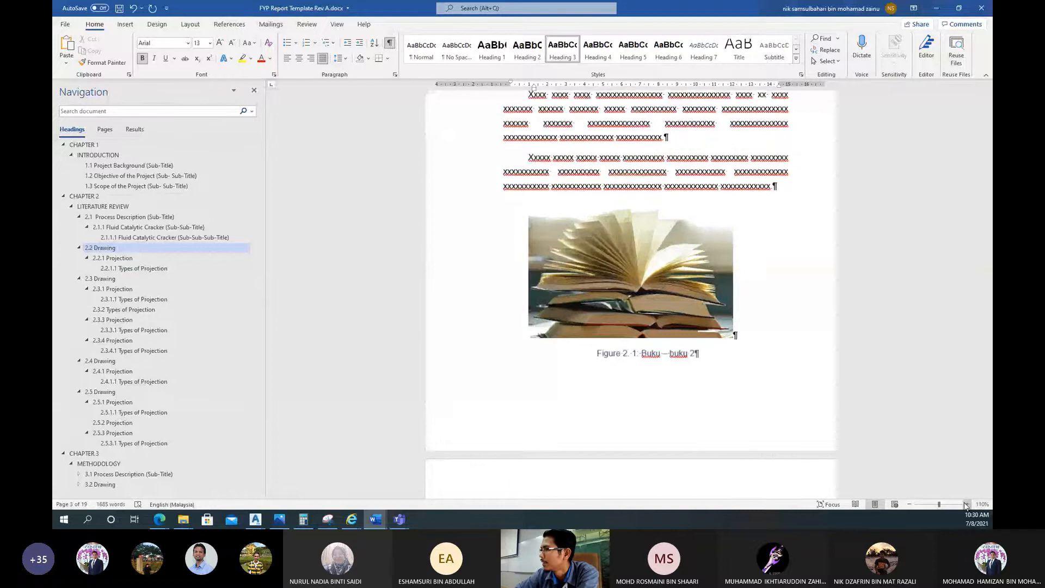
left_click(967, 505)
left_click(966, 506)
scroll(583, 189, "down", 3)
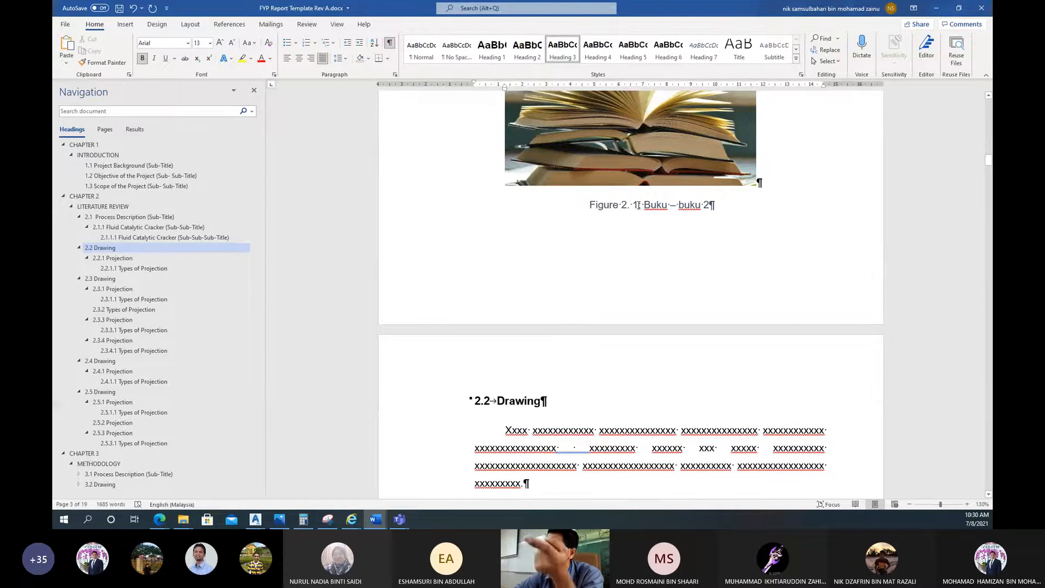
left_click_drag(589, 206, 714, 207)
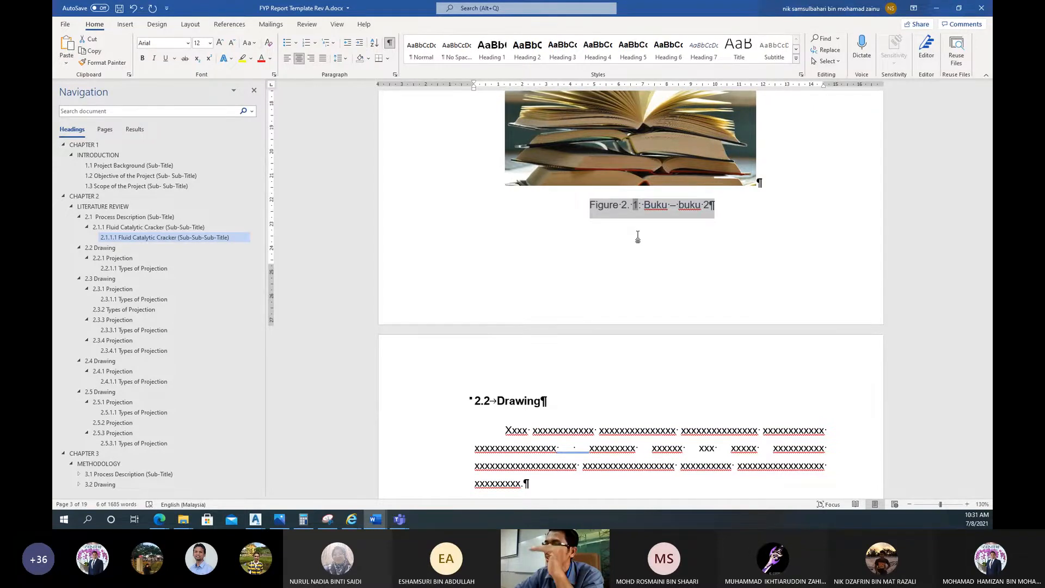
Look through sections 2.2 and 2.3 Drawing for further figures, and return to the captioned book picture and deselect its caption
scroll(638, 235, "down", 10)
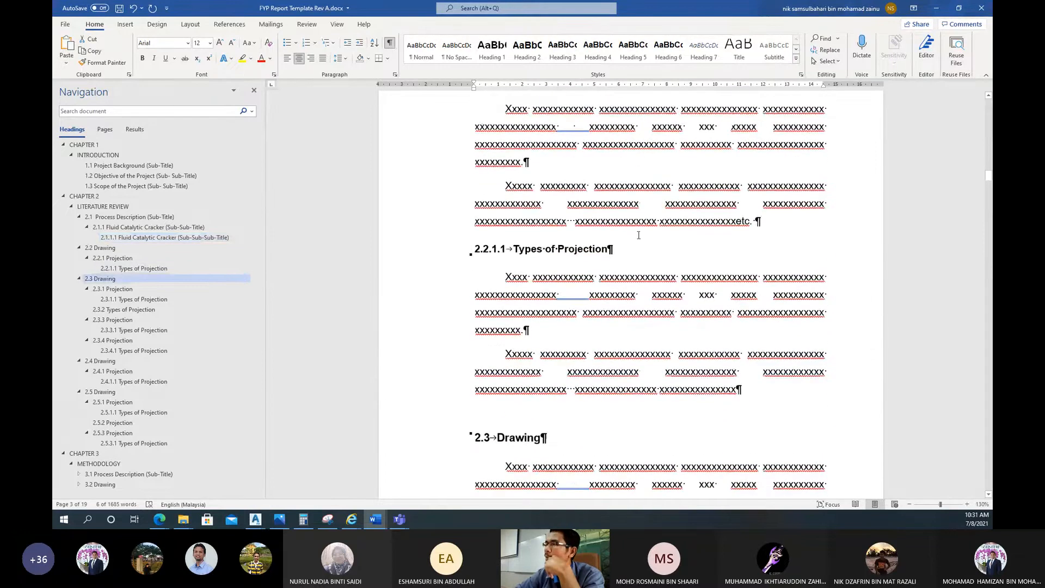
scroll(639, 235, "down", 15)
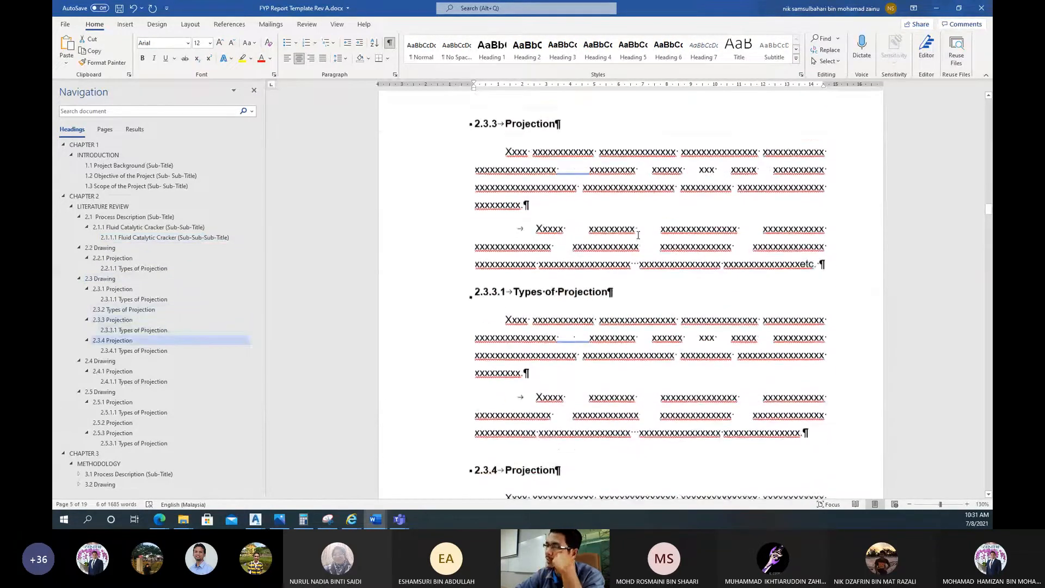
scroll(639, 235, "up", 10)
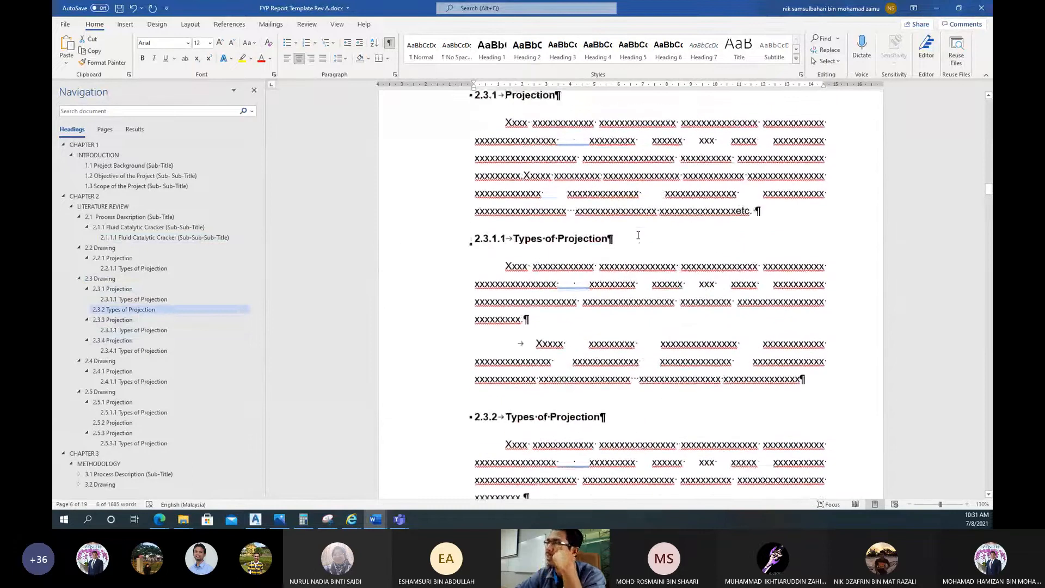
scroll(639, 235, "up", 10)
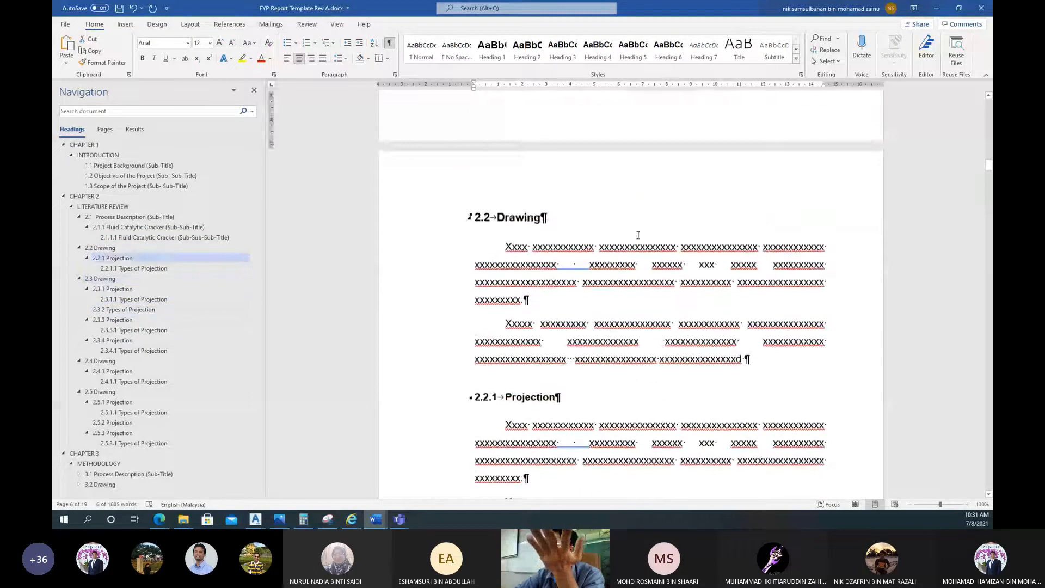
scroll(639, 235, "up", 6)
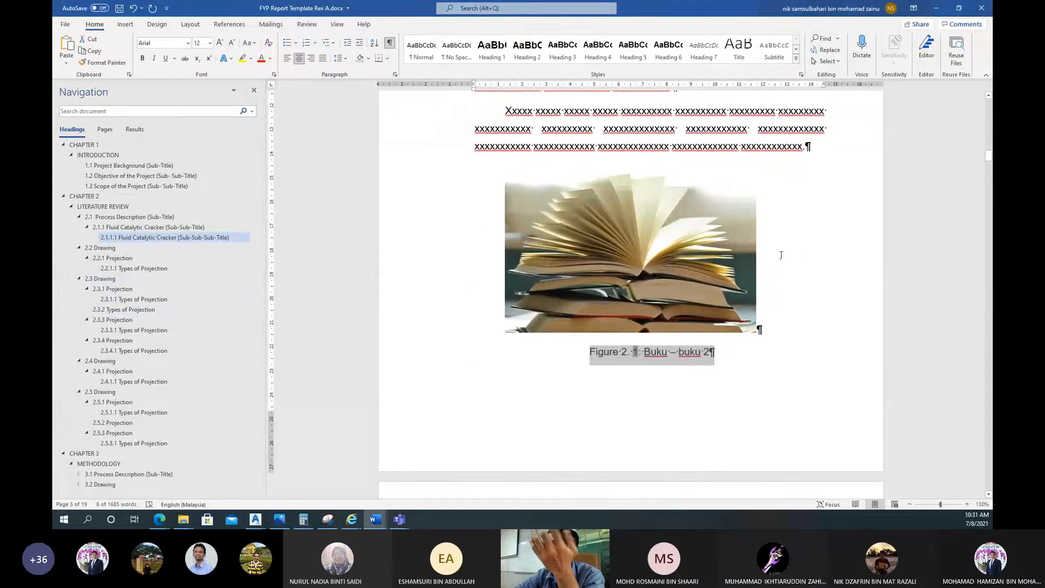
left_click(781, 255)
Review the rest of Chapter 2 from 2.2 Drawing to the section break after 2.5.3.1, and return to the Figure 2.1 caption
scroll(780, 254, "down", 7)
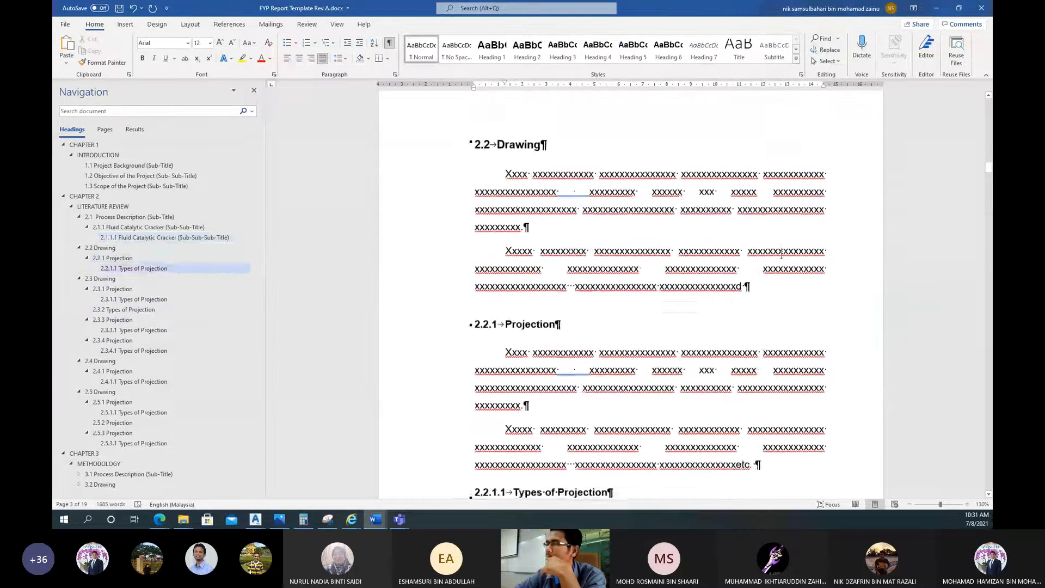
scroll(781, 255, "up", 5)
scroll(648, 263, "down", 3)
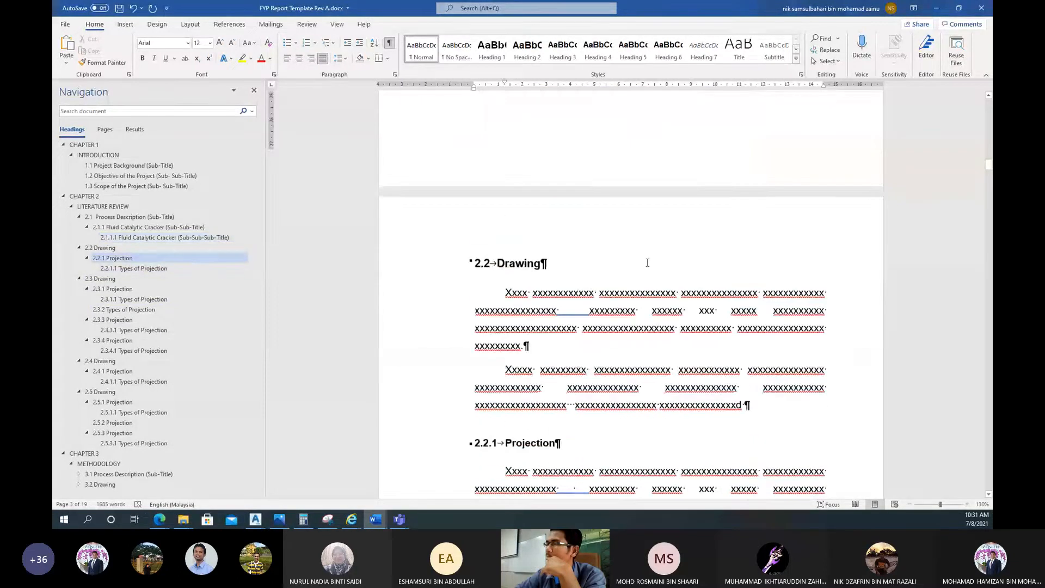
scroll(648, 263, "down", 10)
scroll(651, 263, "down", 20)
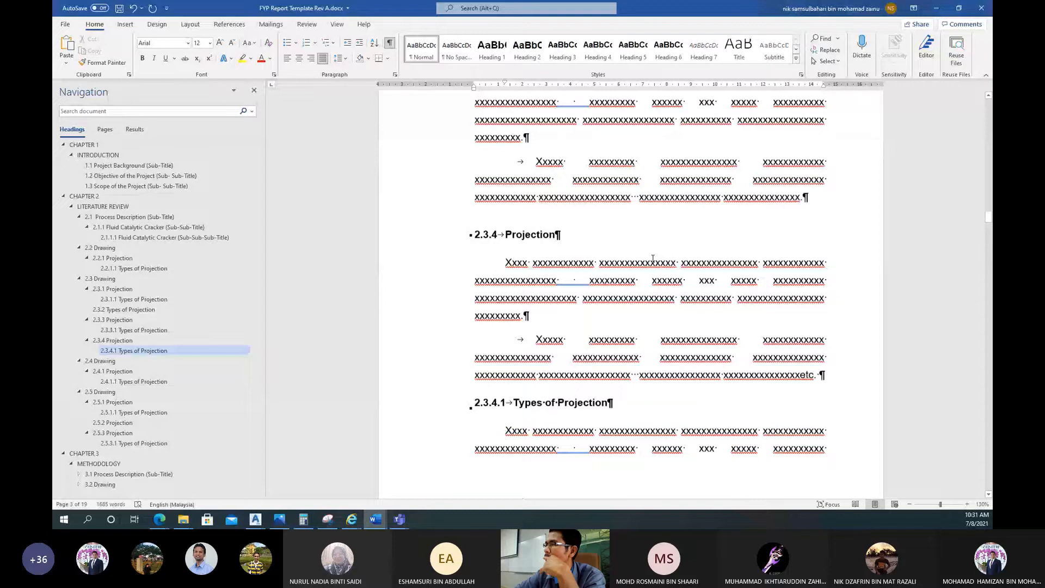
scroll(653, 259, "down", 20)
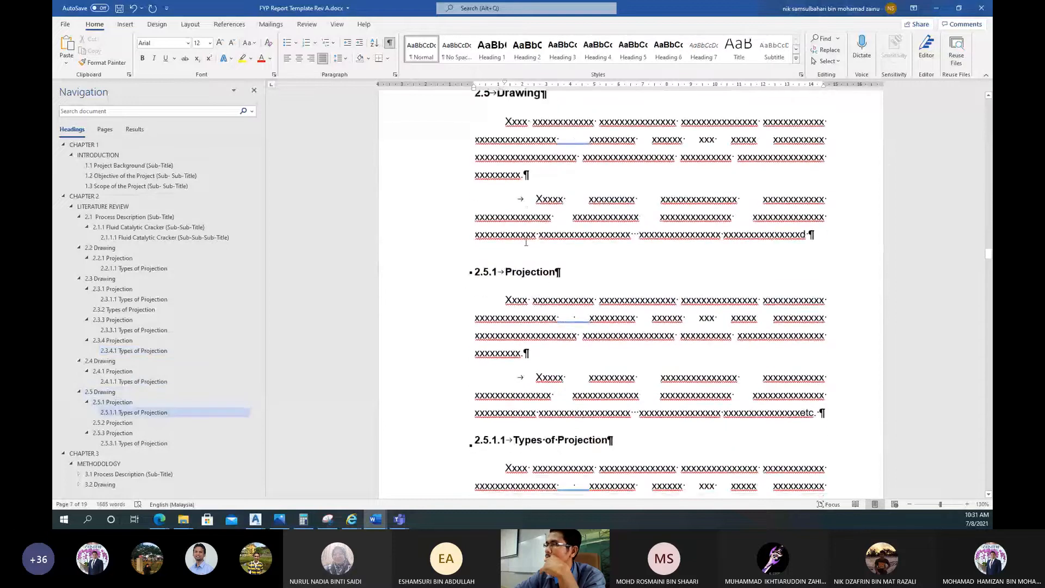
scroll(526, 241, "down", 20)
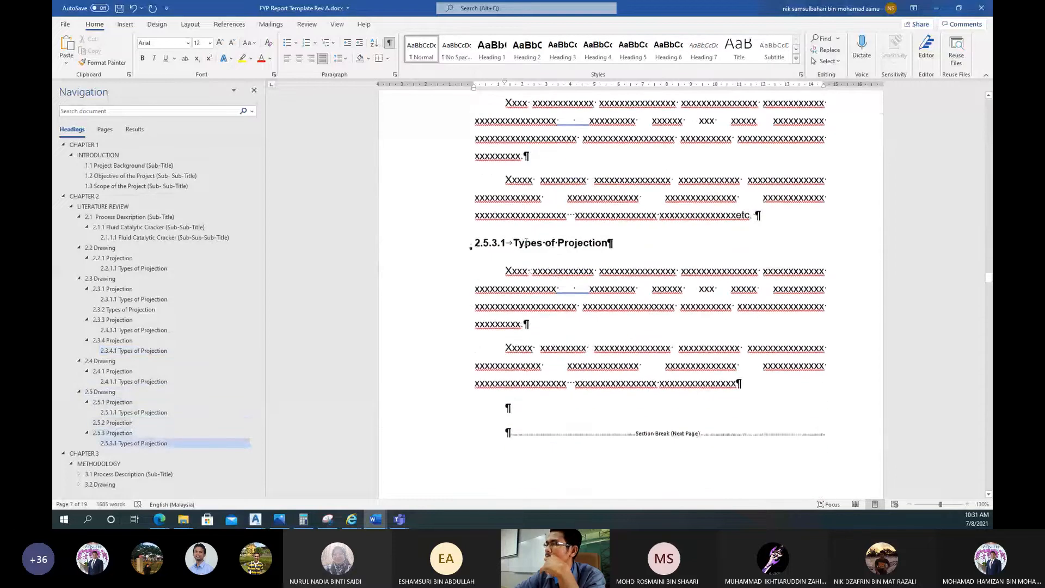
scroll(526, 241, "down", 3)
scroll(525, 241, "up", 12)
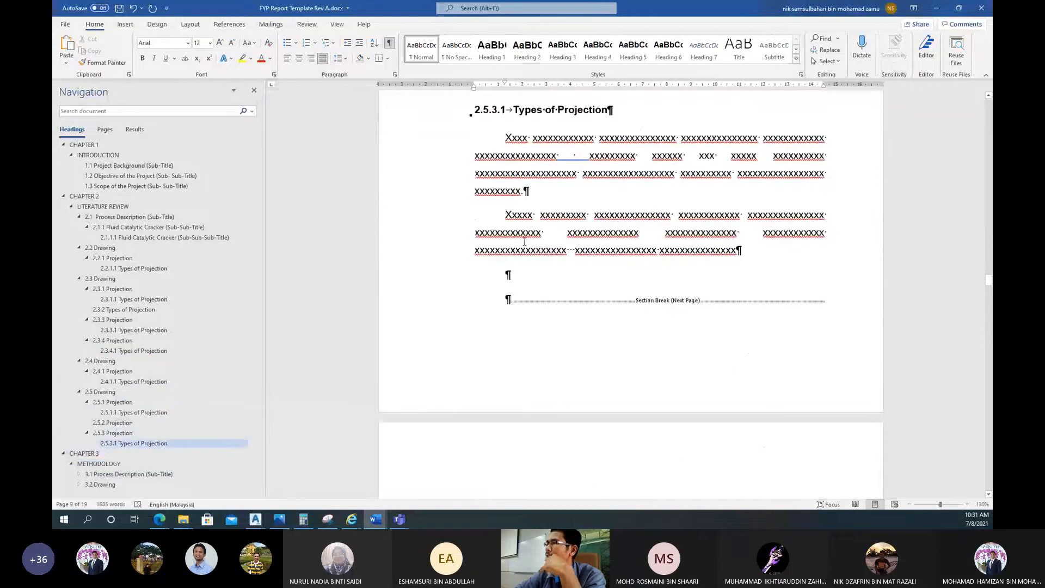
scroll(525, 241, "up", 15)
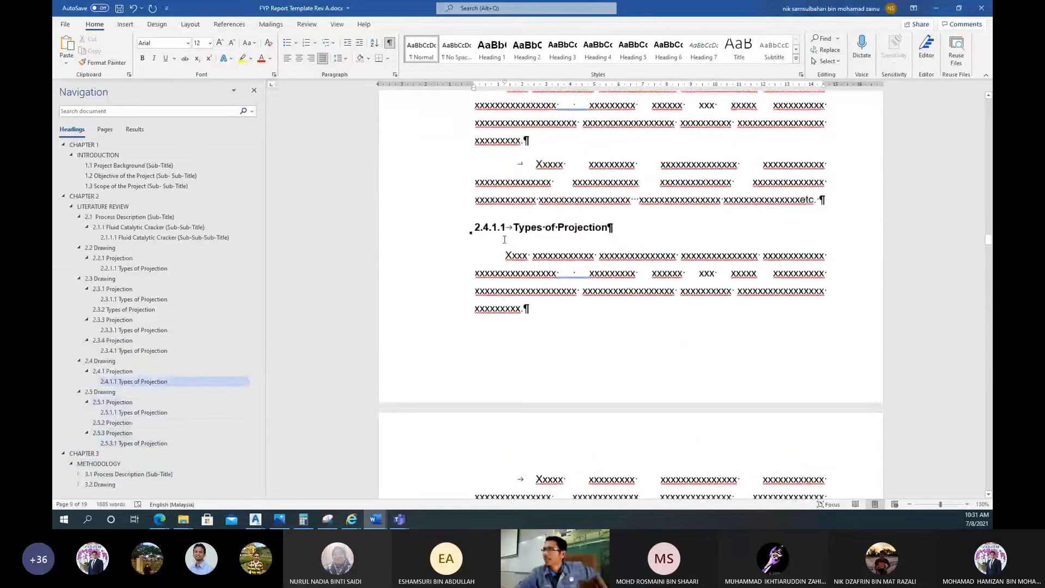
scroll(505, 240, "up", 12)
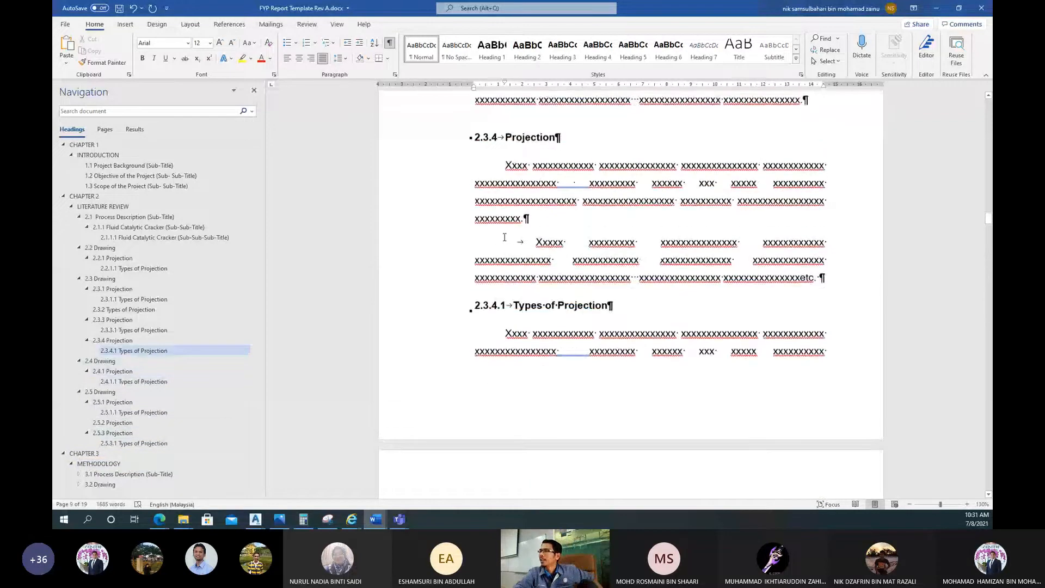
scroll(505, 237, "up", 15)
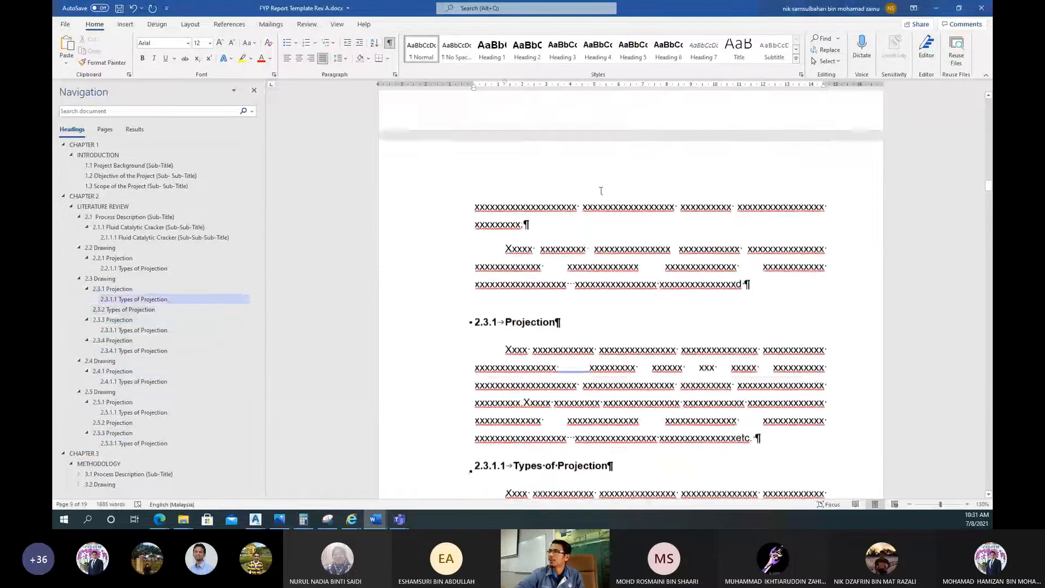
scroll(601, 190, "up", 15)
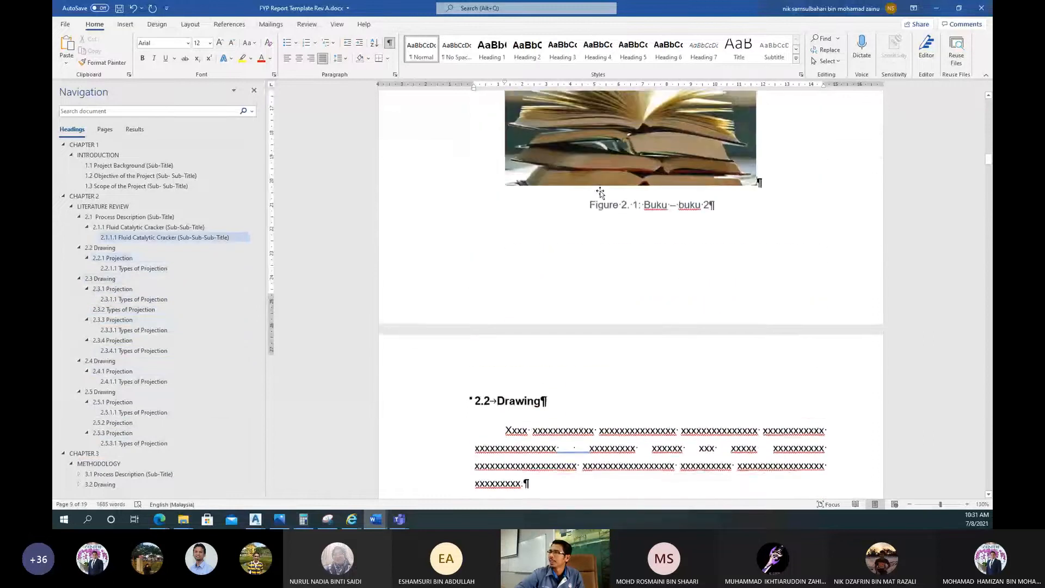
scroll(601, 193, "up", 1)
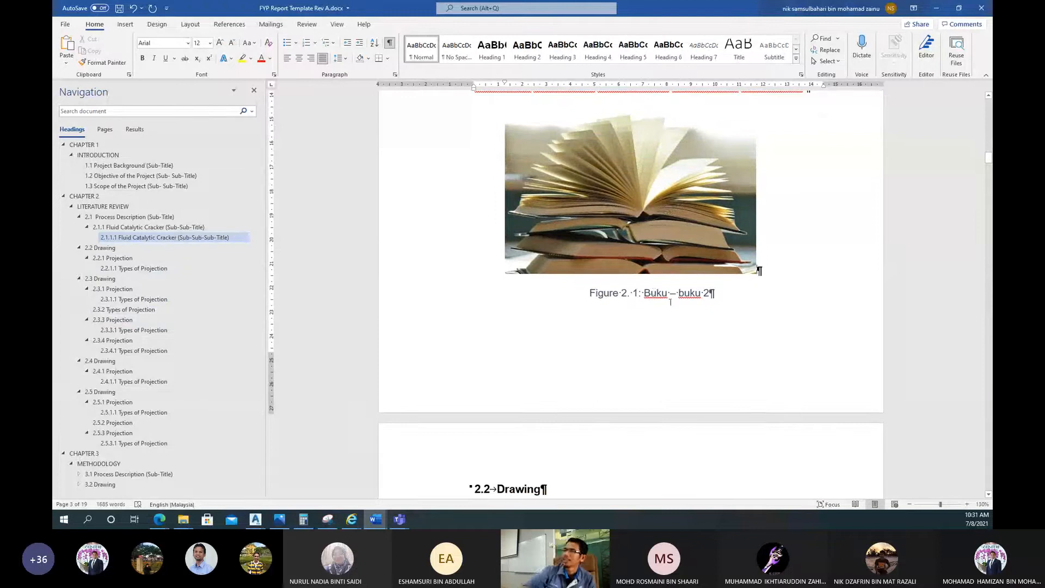
Add an empty paragraph after the second body paragraph of section 2.2 Drawing, just above heading 2.2.1 Projection
scroll(680, 280, "down", 7)
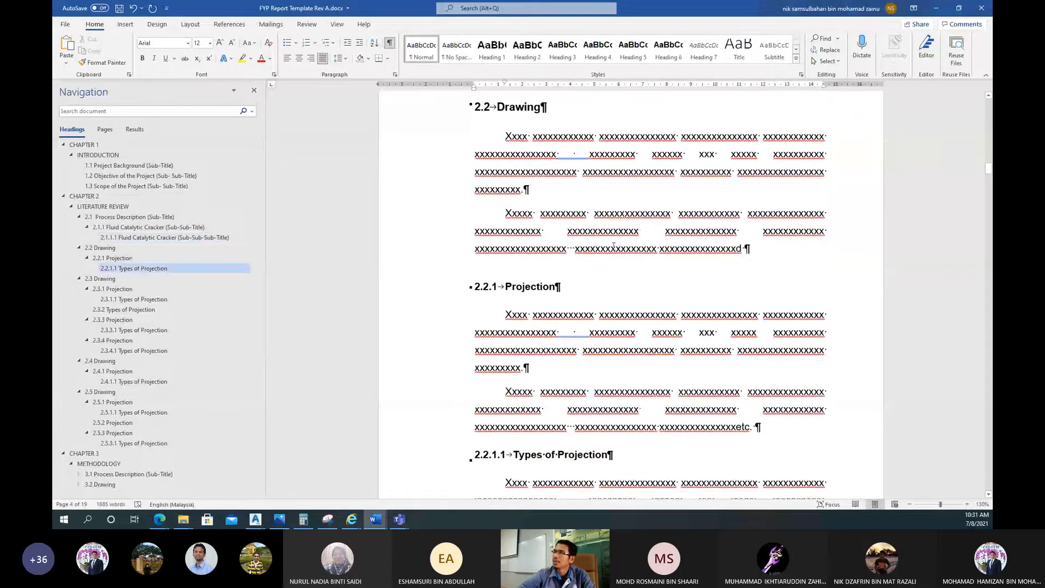
left_click(748, 250)
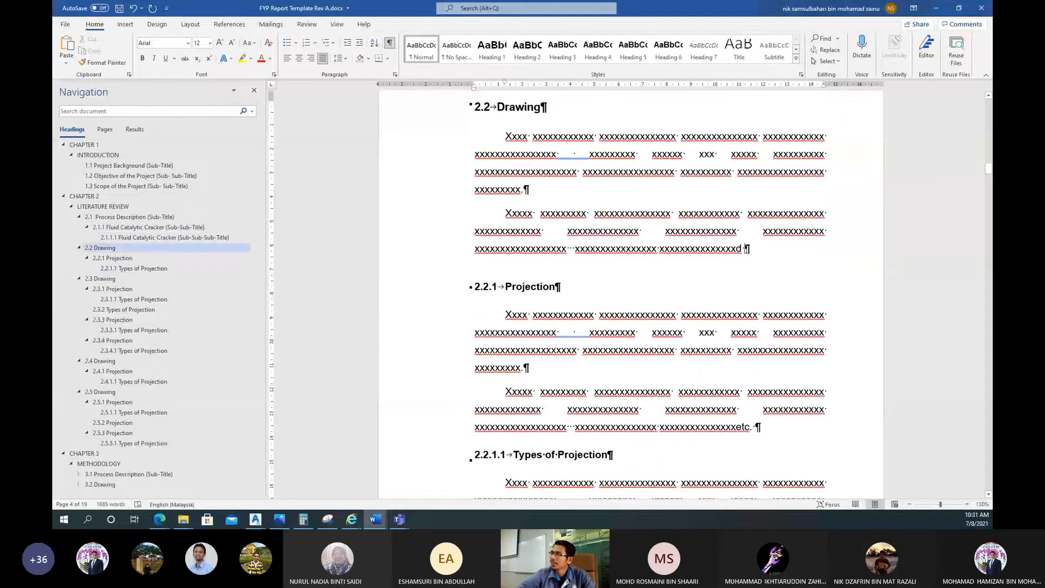
key("Return")
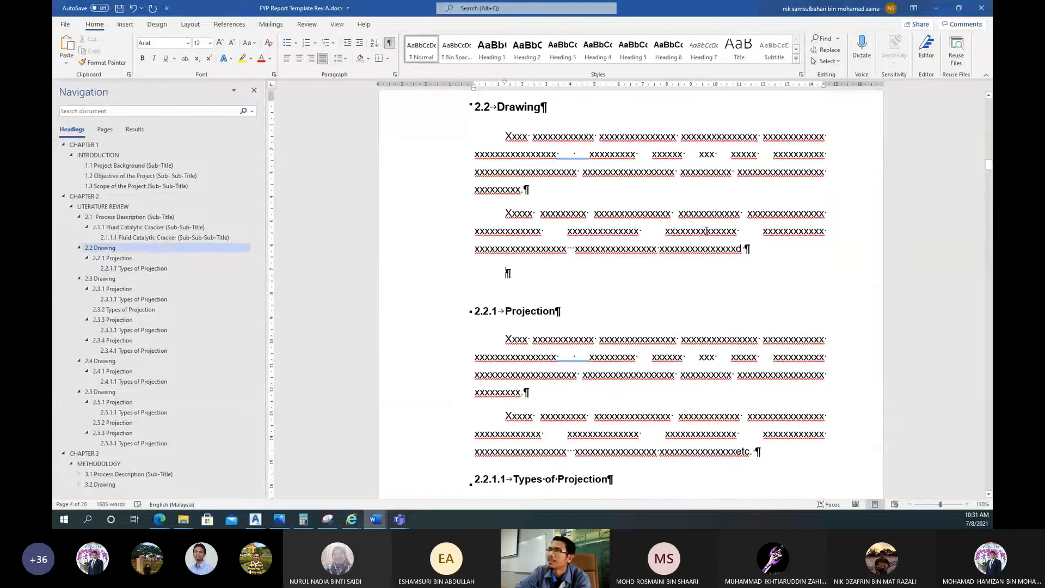
Insert an online picture from the School category, the red building with the arched entrance, into the empty paragraph above heading 2.2.1
left_click(131, 25)
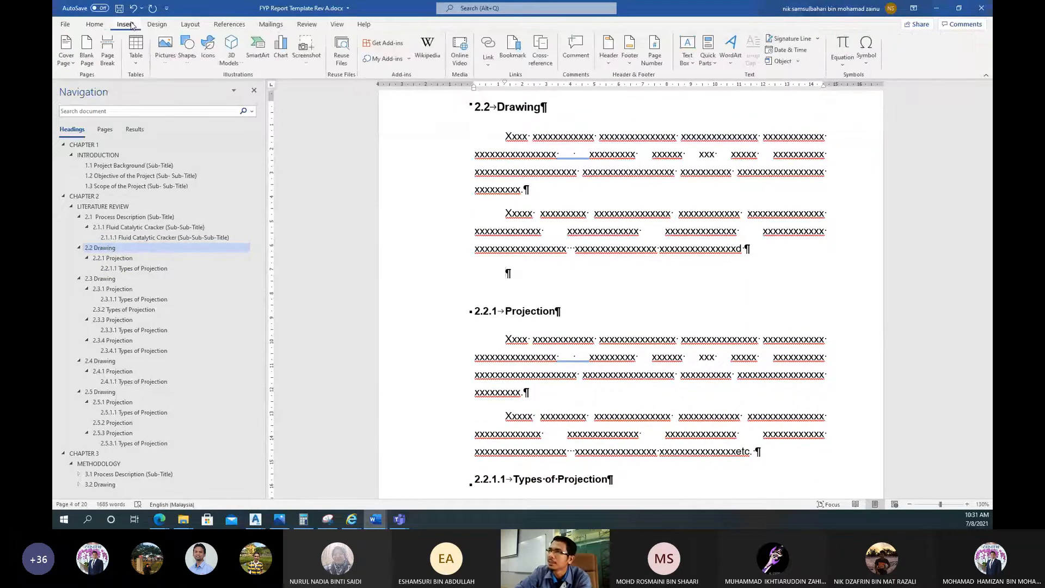
left_click(164, 60)
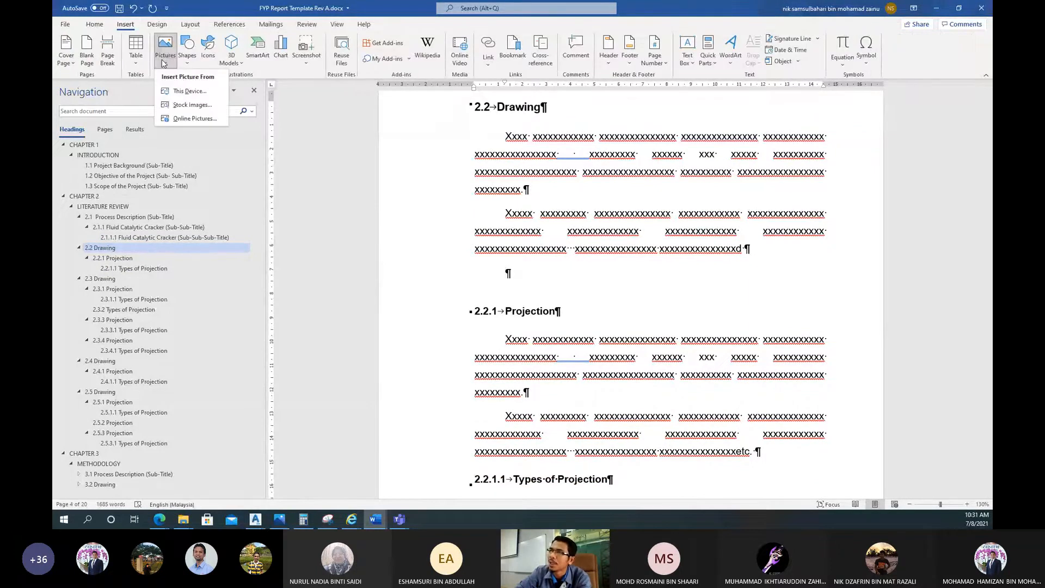
left_click(184, 118)
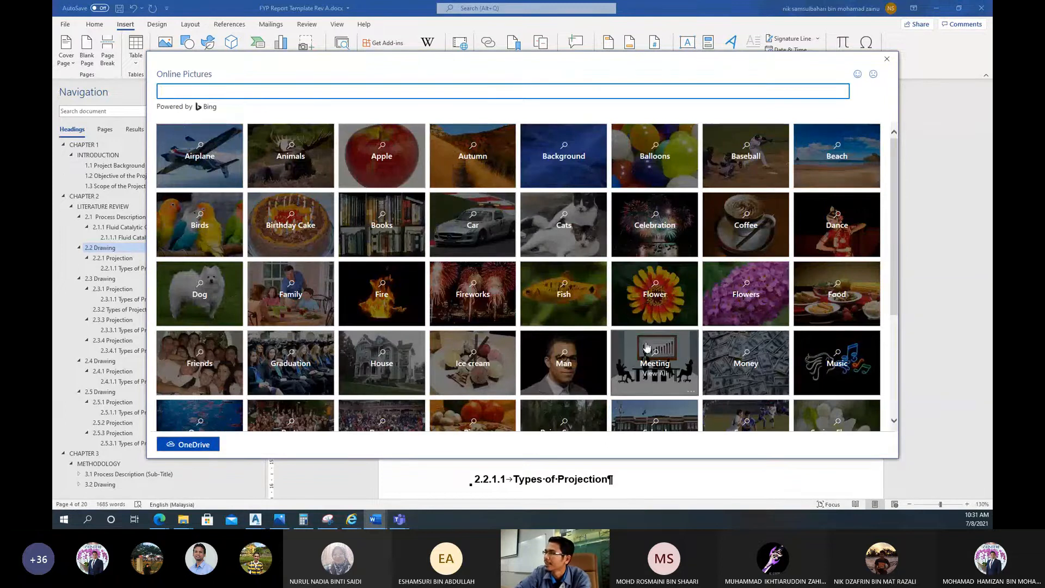
left_click(567, 226)
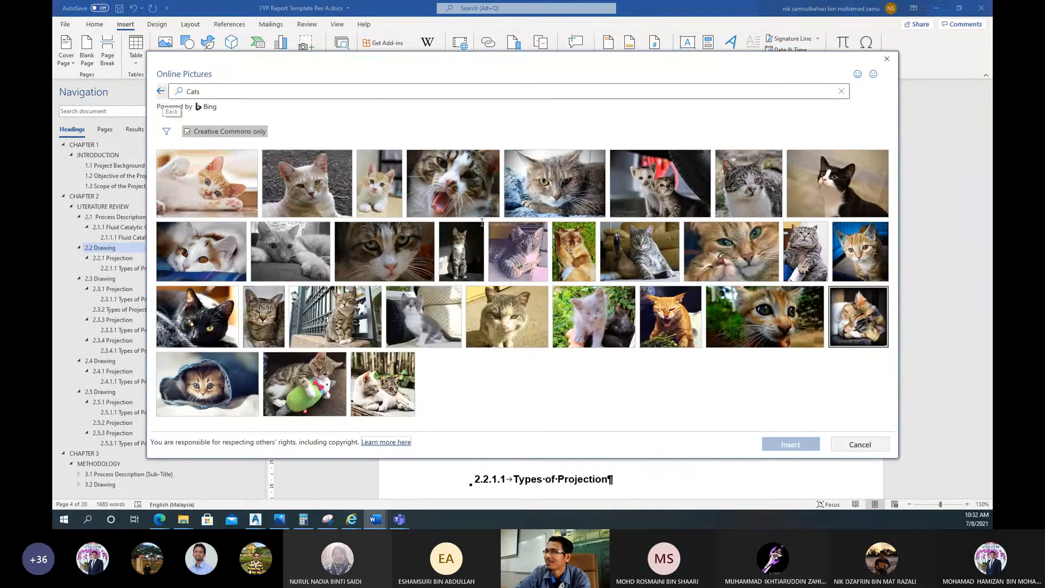
left_click(856, 447)
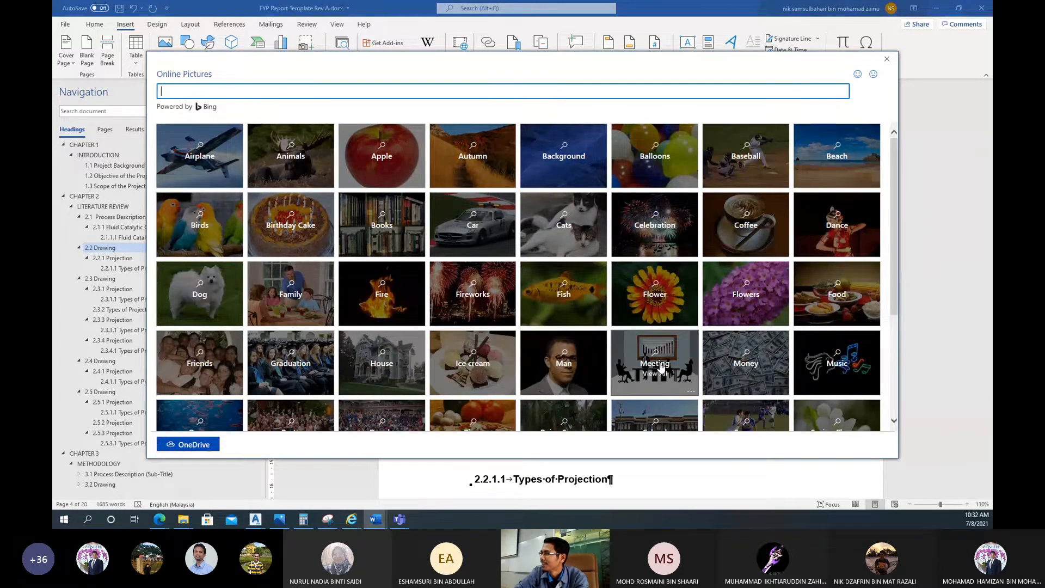
scroll(661, 368, "down", 2)
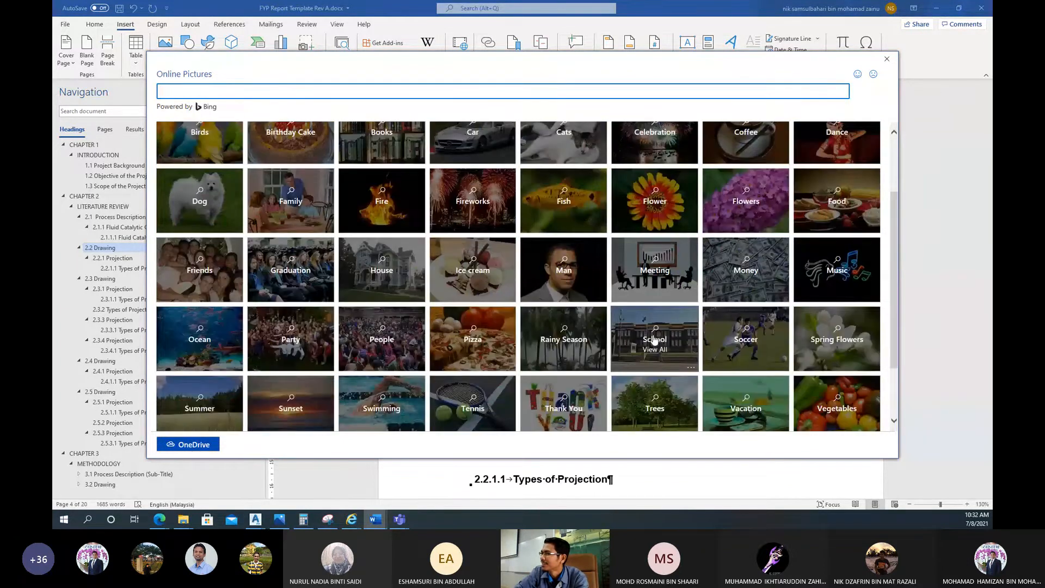
left_click(655, 337)
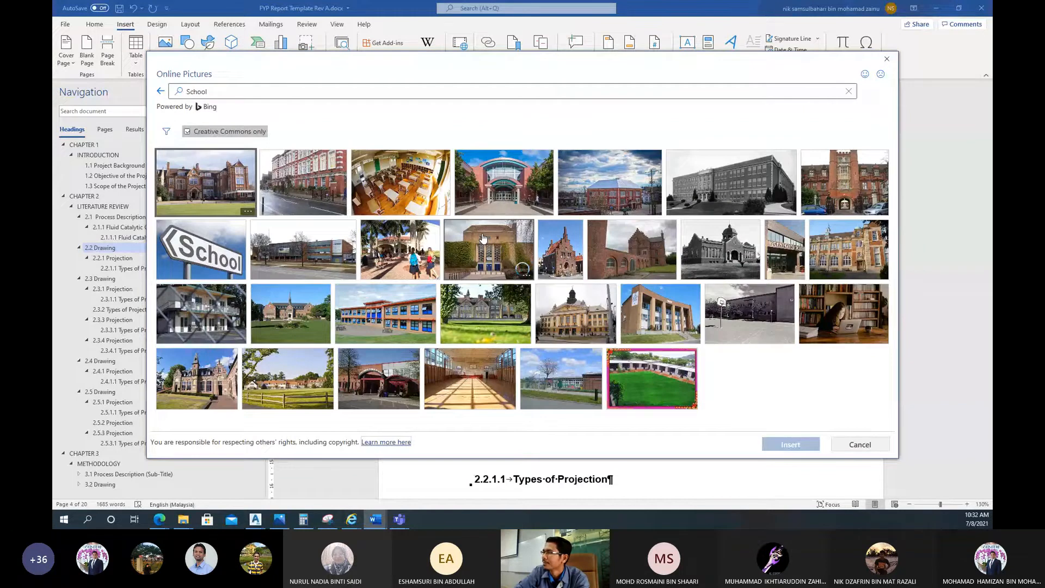
left_click(498, 191)
left_click(796, 444)
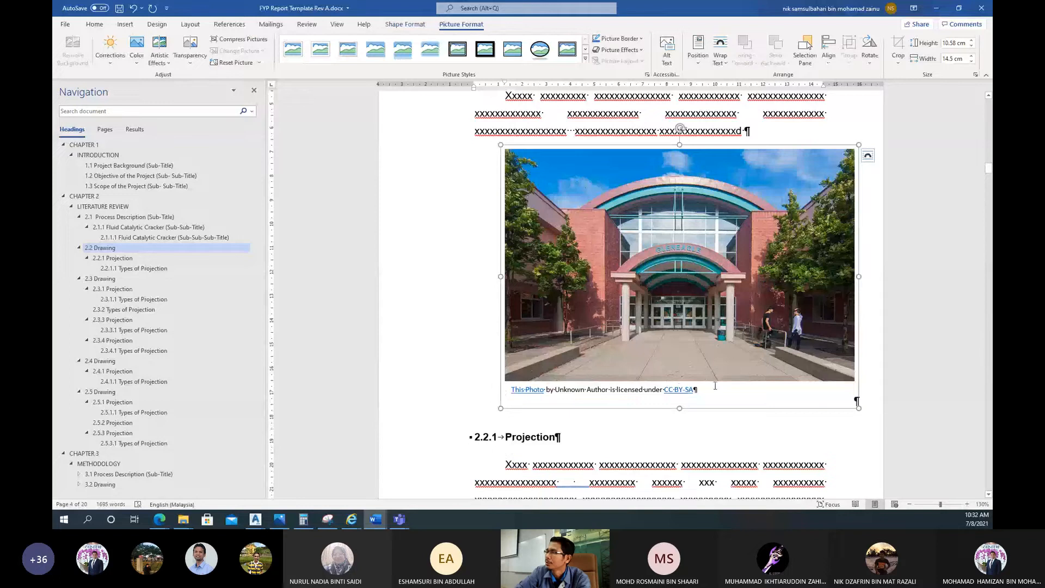
Delete the photo attribution text under the school picture together with the text box that holds it
left_click(628, 388)
triple_click(627, 387)
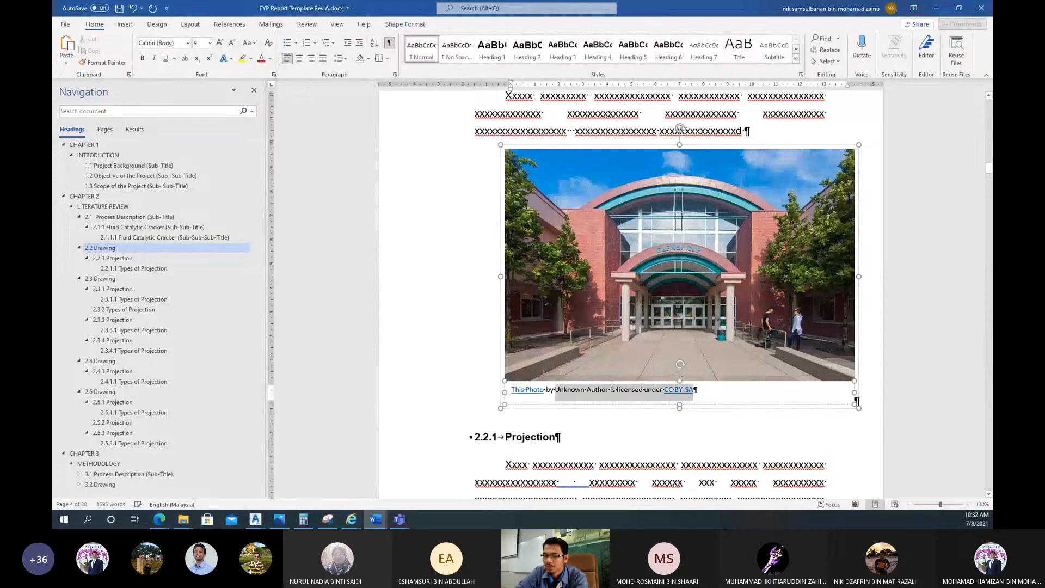
key("BackSpace")
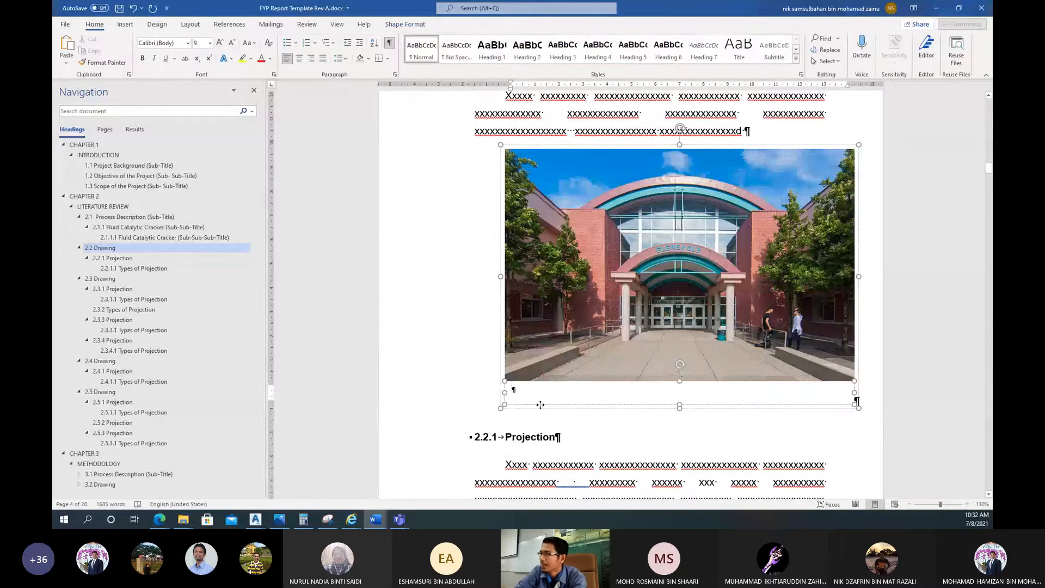
left_click(541, 405)
key("Delete")
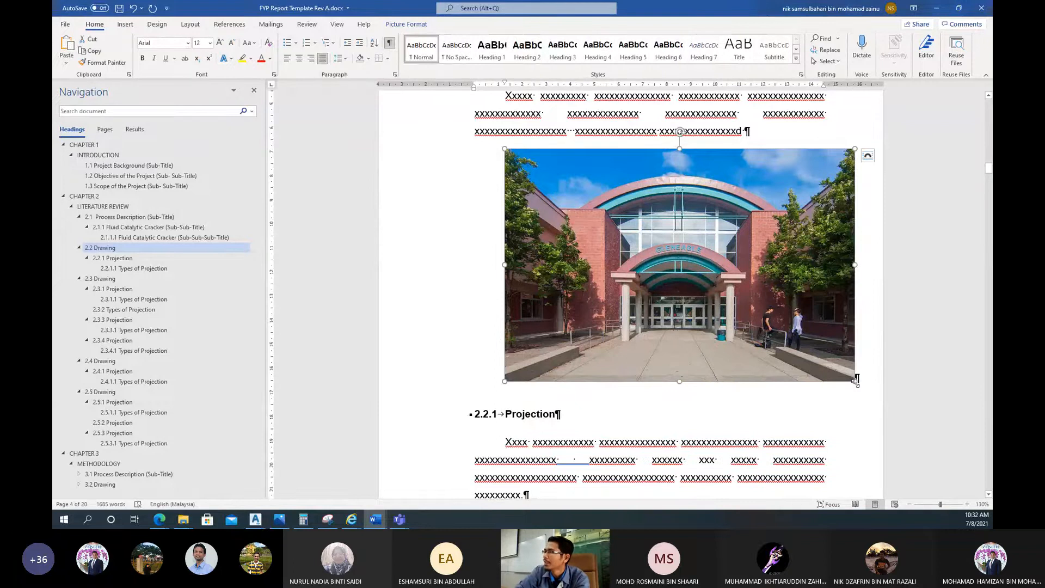
Shrink the school picture proportionally to about 80% of its size and centre it on the page
left_click_drag(856, 384, 779, 330)
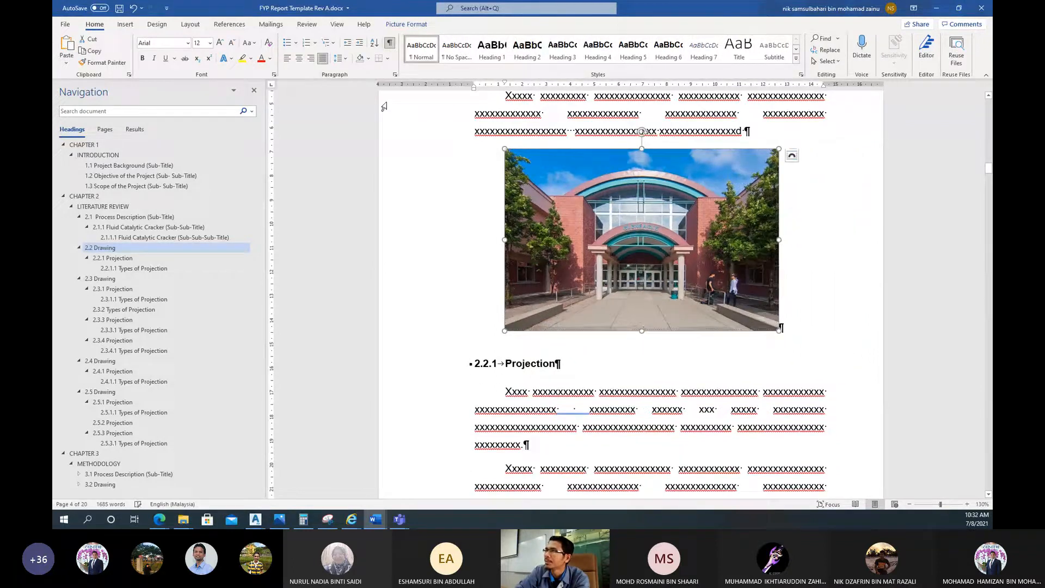
left_click(299, 58)
scroll(758, 283, "up", 15)
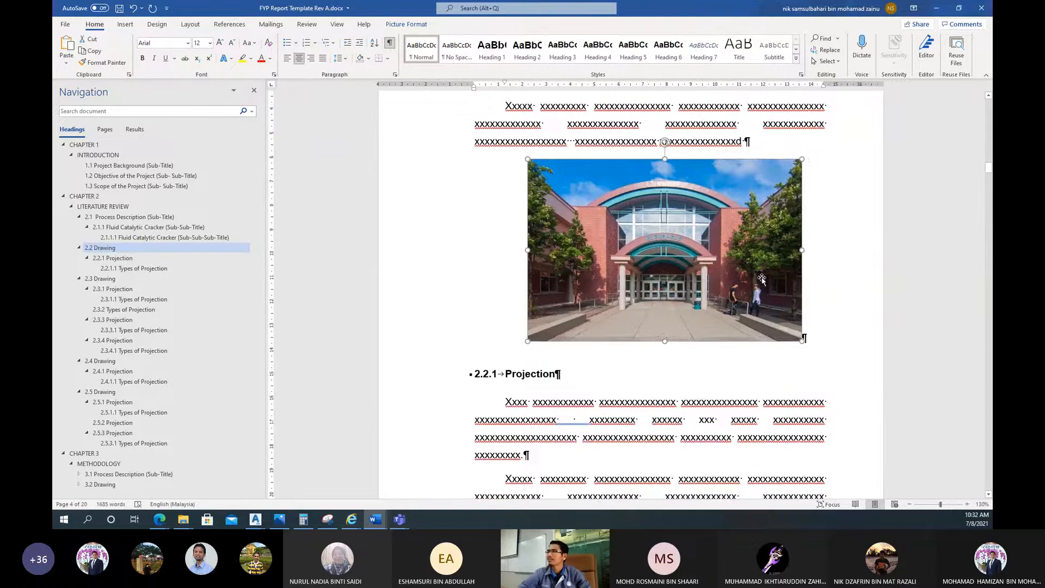
scroll(763, 278, "down", 10)
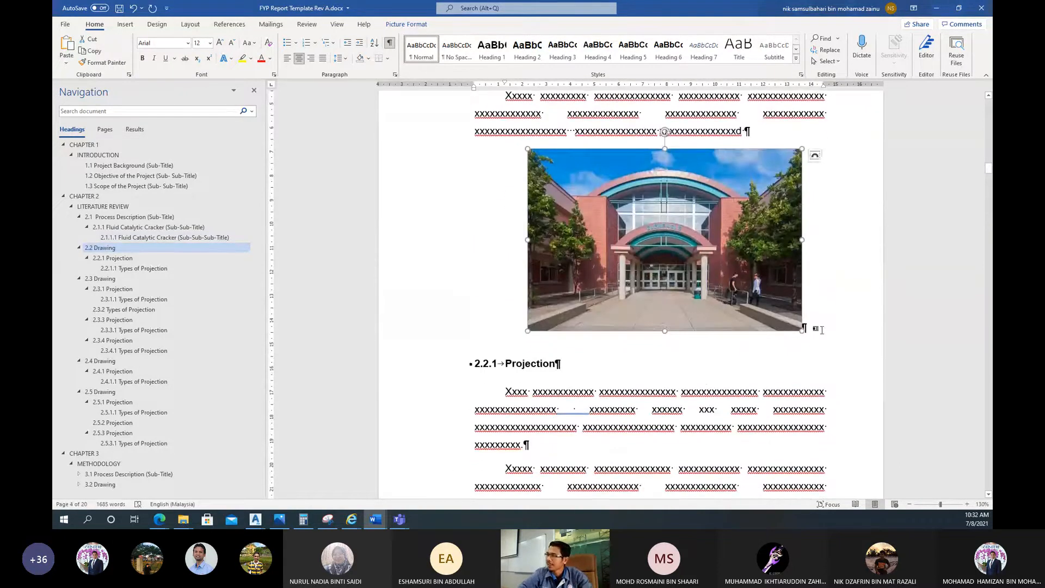
Add a centred line directly below the school picture with the text "Bangunan Akademik"
left_click(816, 330)
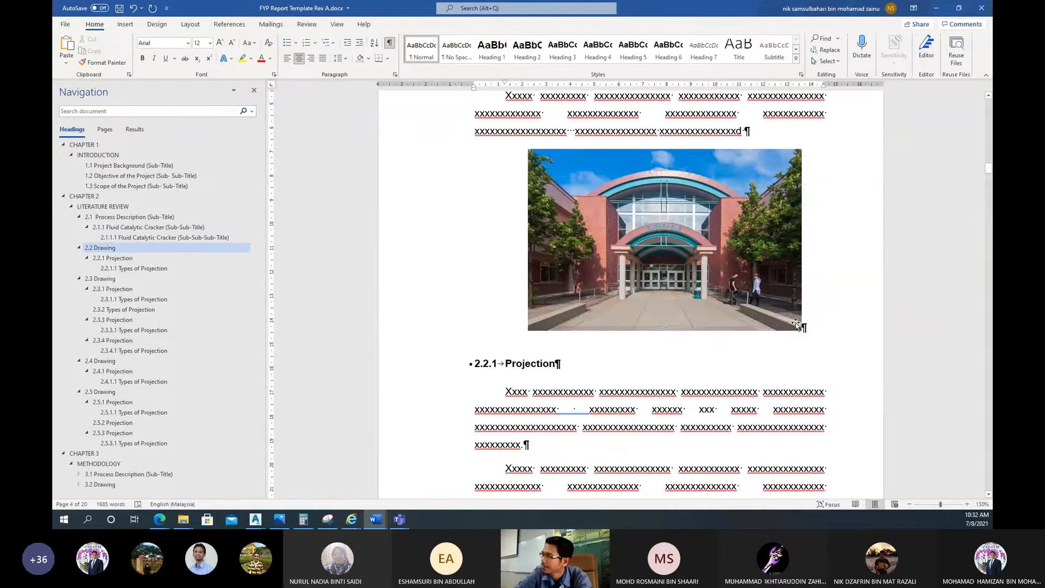
key("Return")
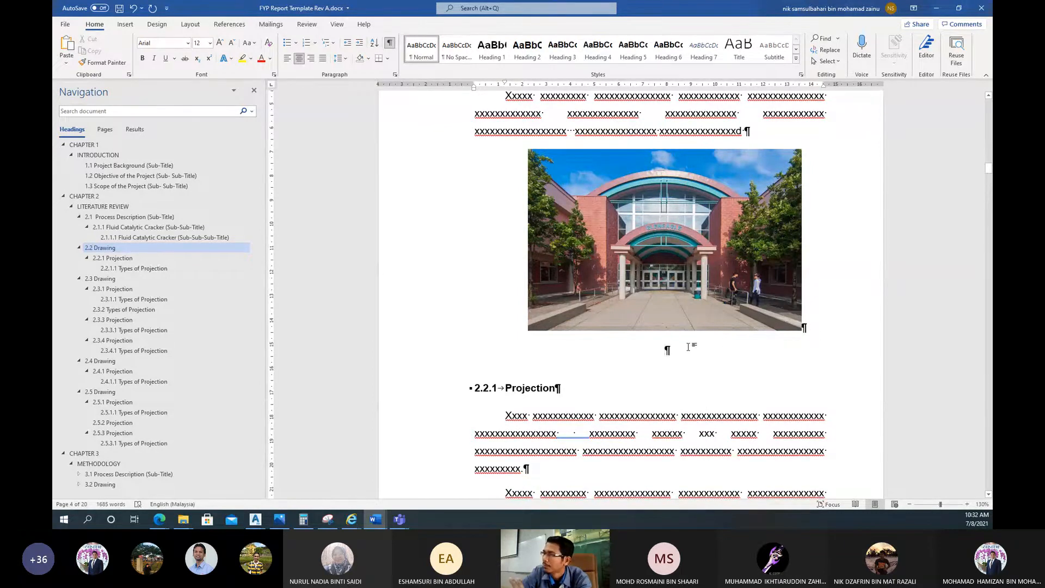
scroll(689, 349, "up", 10)
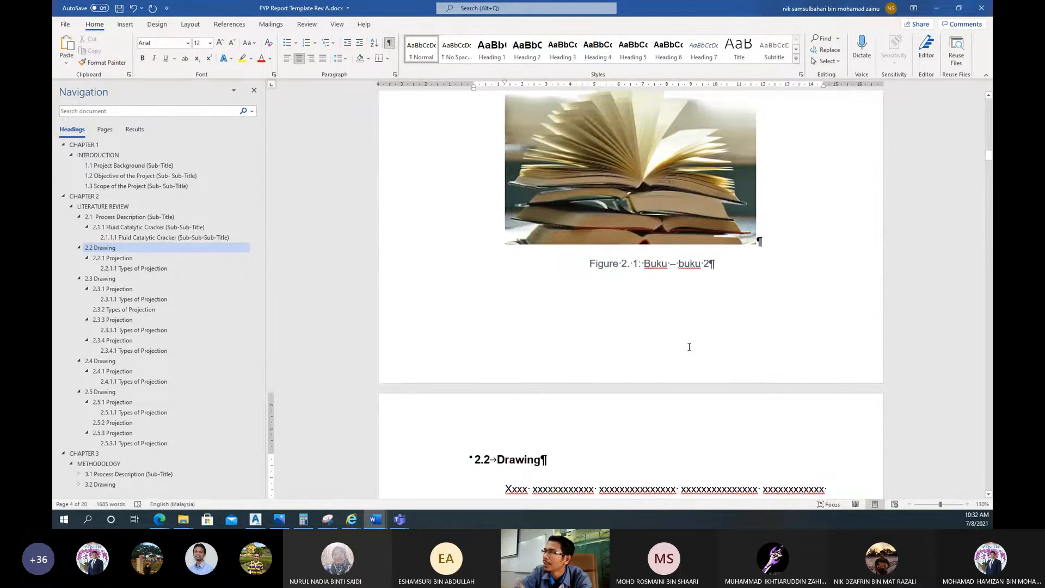
scroll(689, 346, "down", 10)
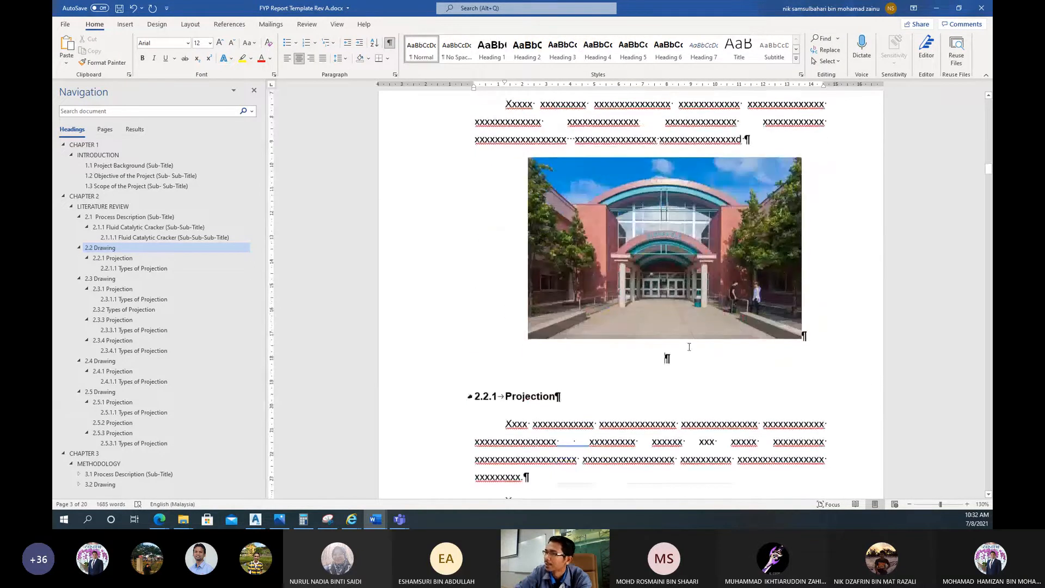
scroll(680, 302, "down", 1)
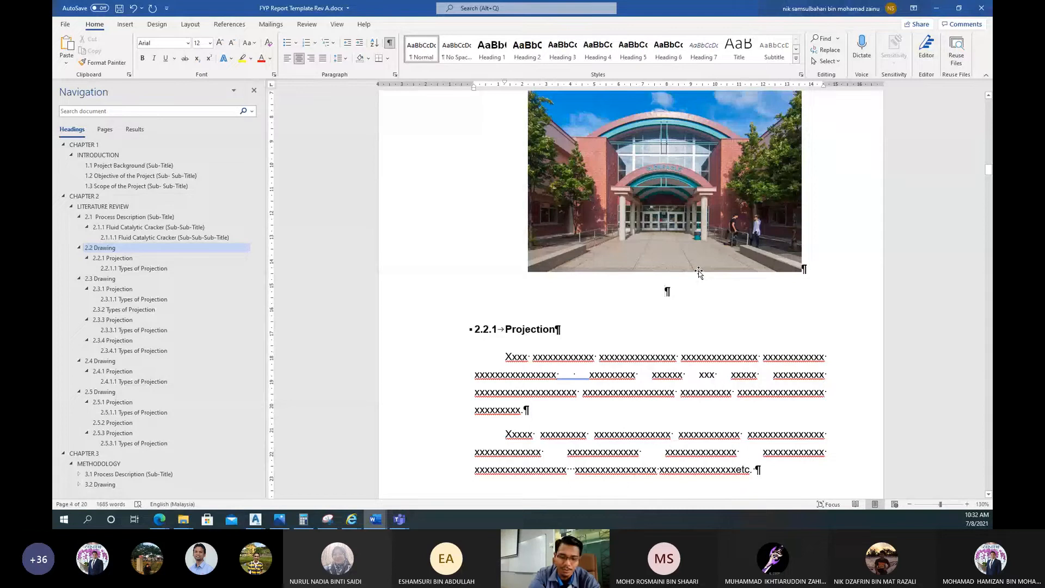
type("Banguna")
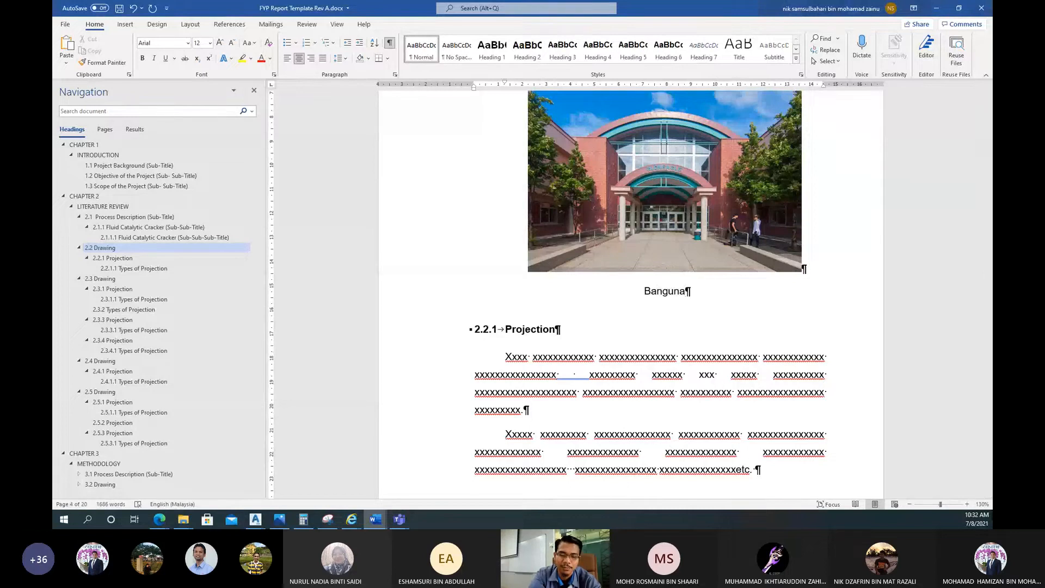
type("n A")
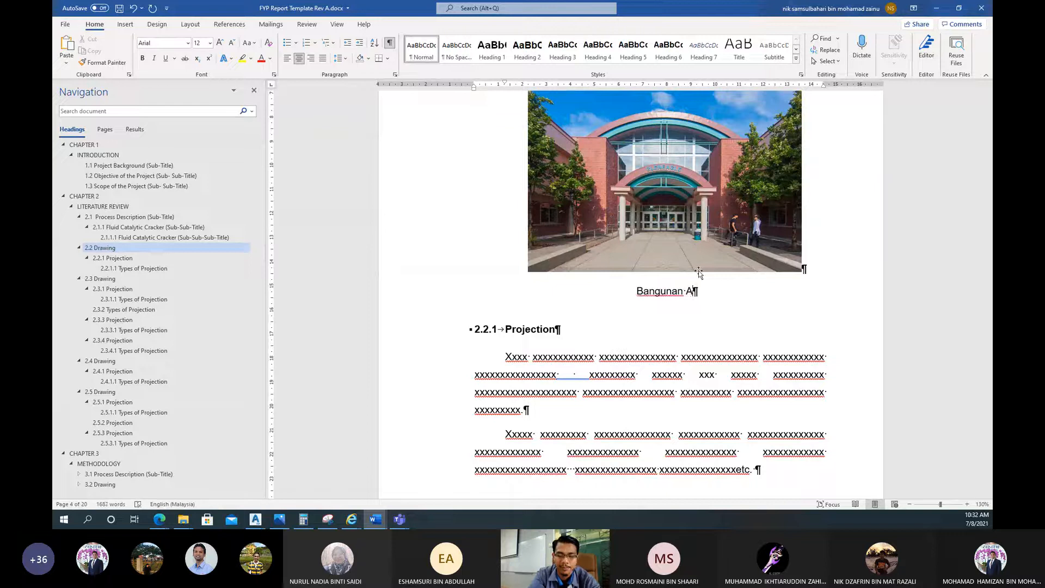
type("kademik")
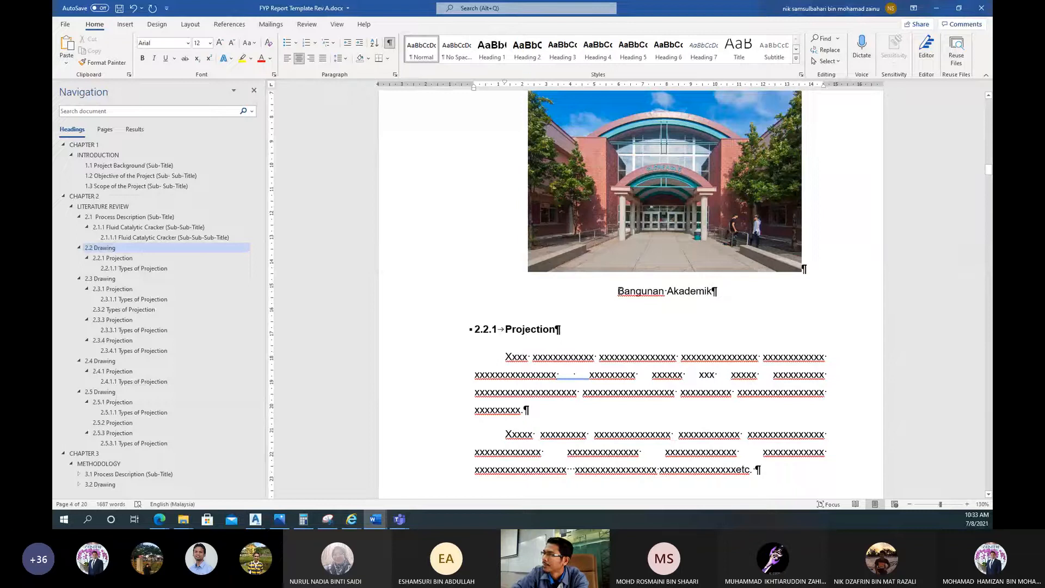
Following the Figure 2.1 caption format, extend the line under the school picture to read ": Bangunan Akademik 1"
left_click(619, 292)
scroll(626, 305, "up", 10)
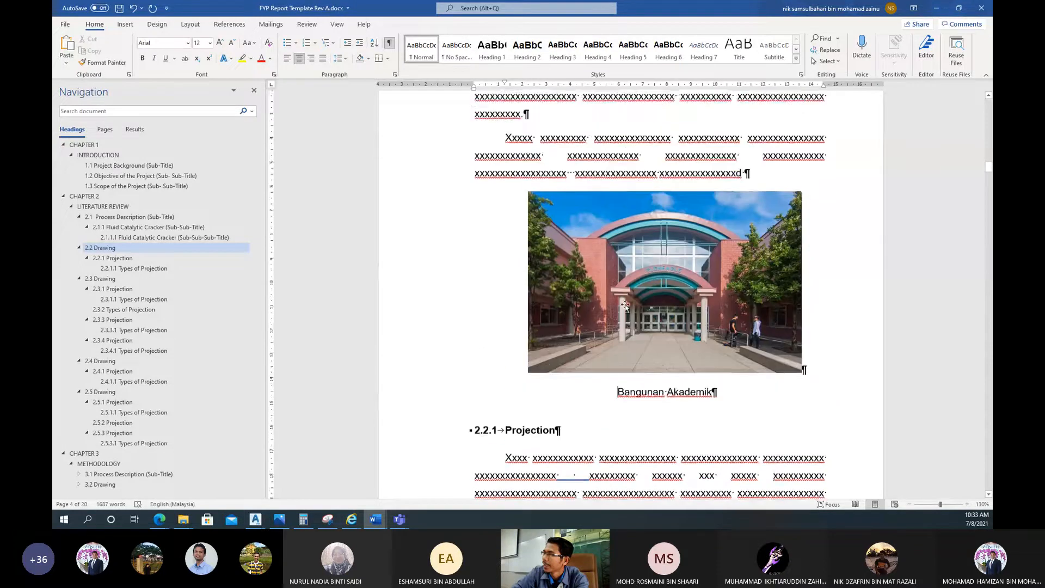
scroll(626, 306, "up", 1)
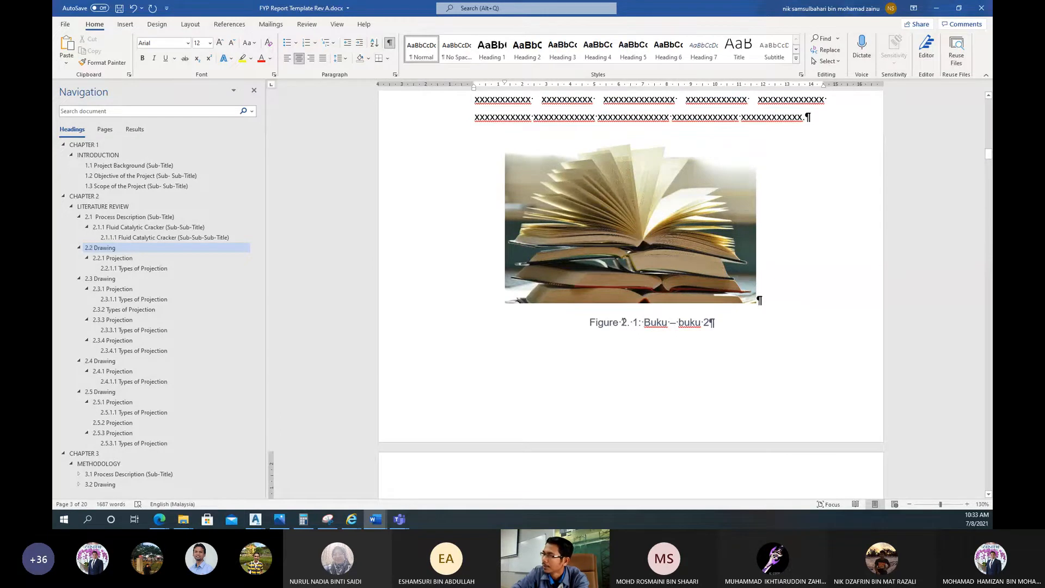
scroll(624, 322, "down", 10)
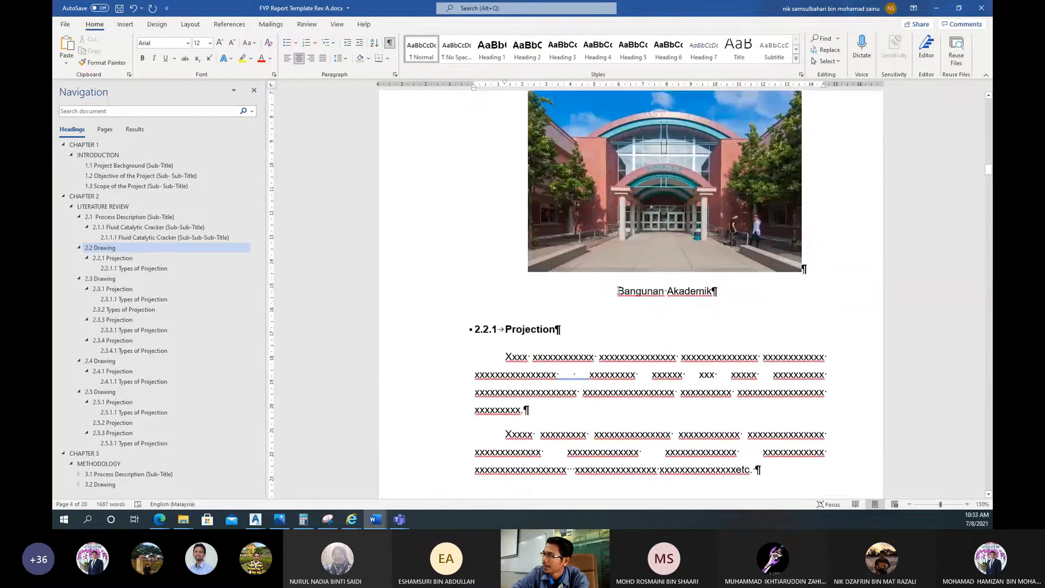
scroll(659, 228, "up", 10)
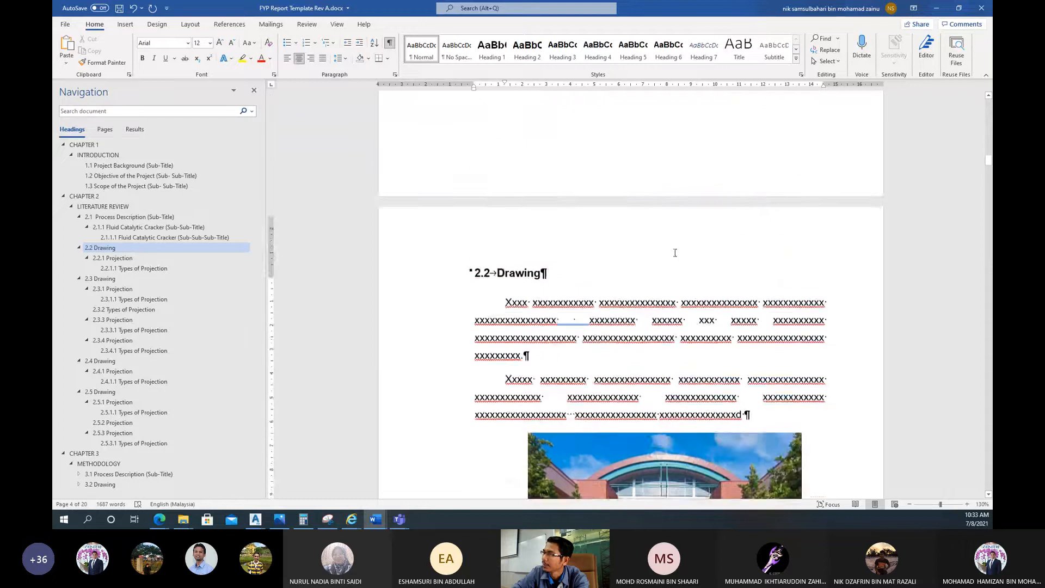
scroll(631, 315, "down", 7)
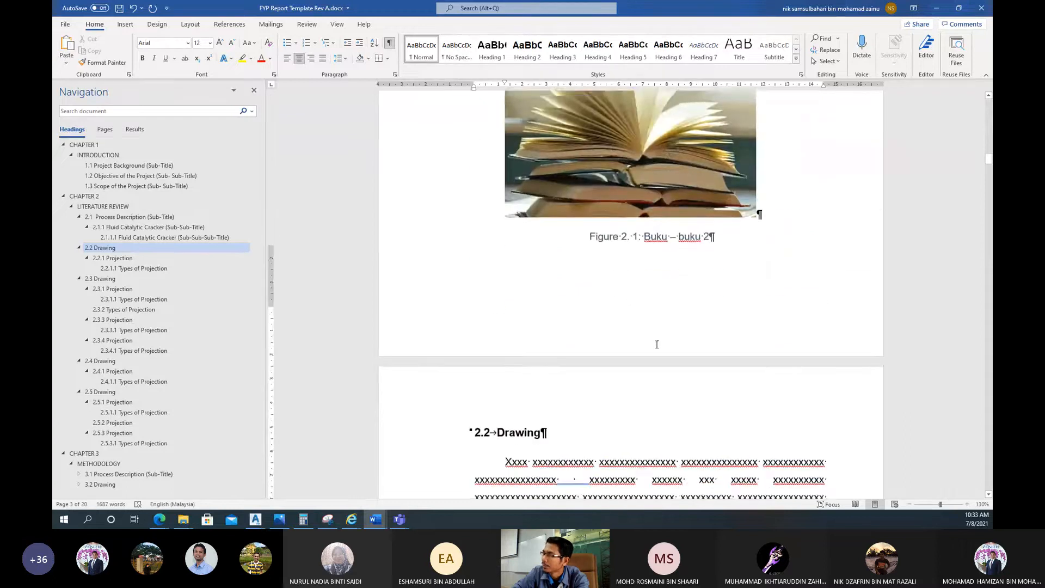
scroll(625, 396, "down", 3)
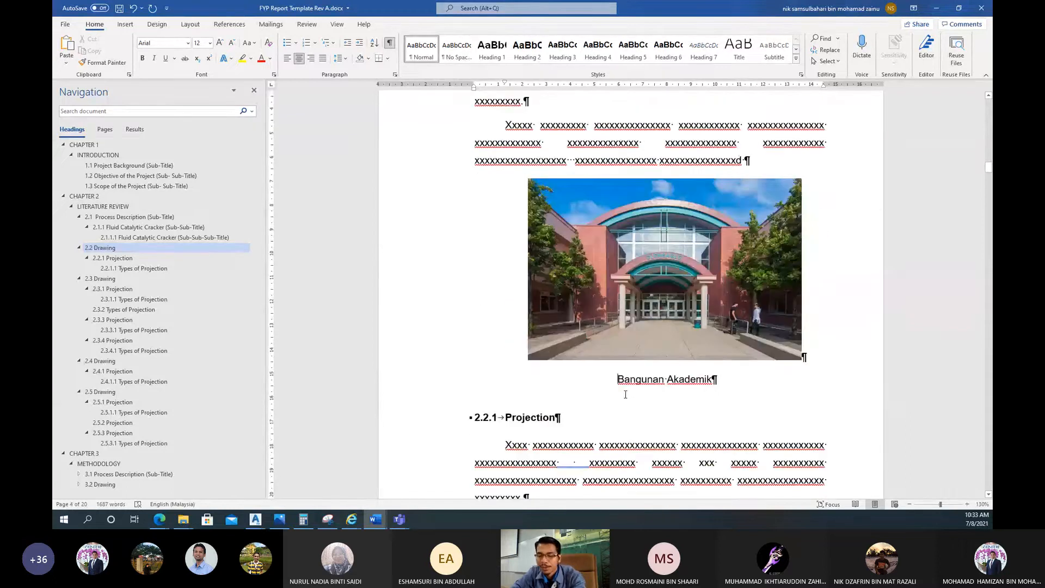
type(":")
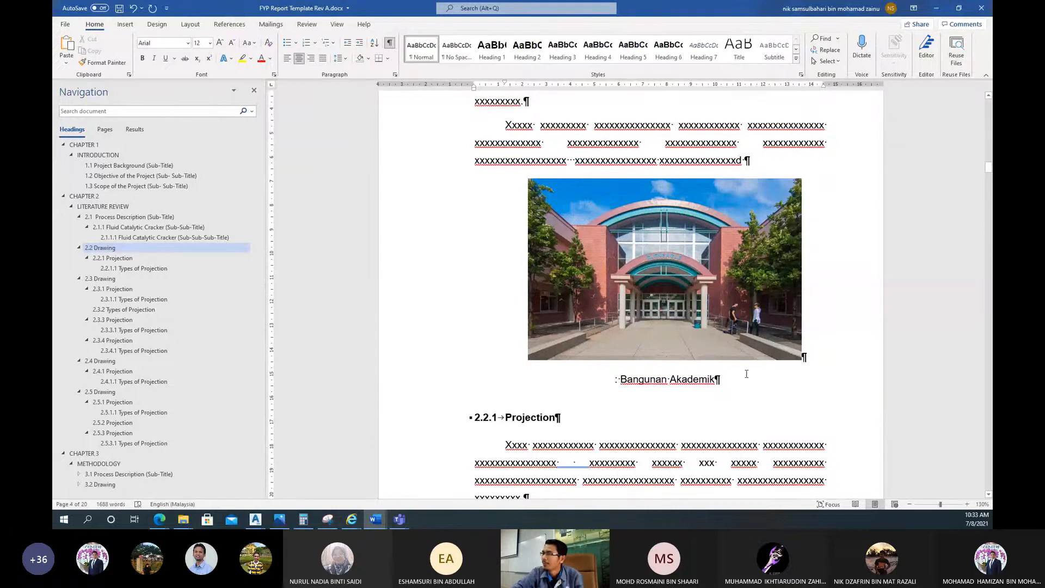
left_click(715, 379)
type("1")
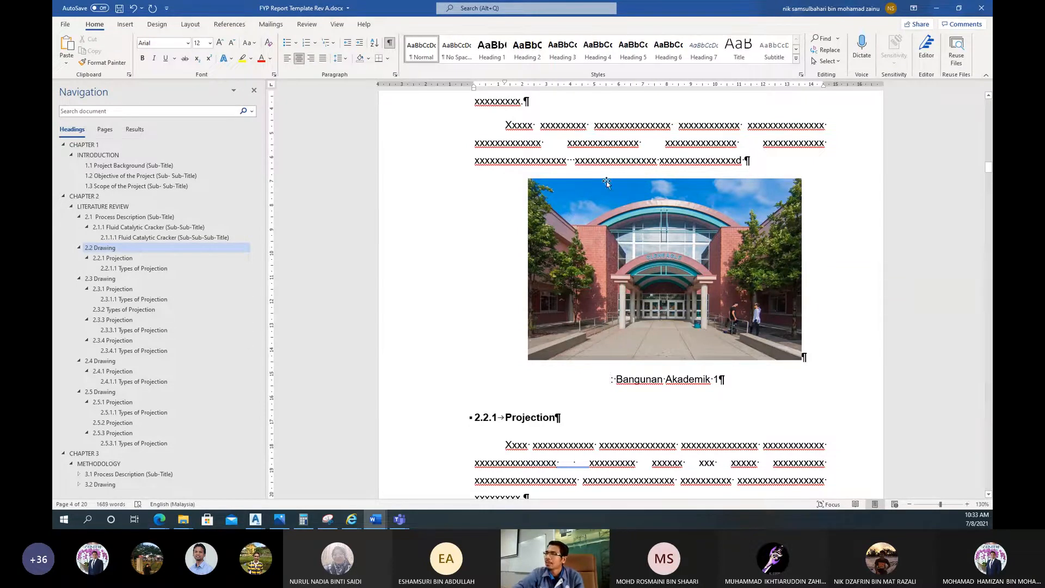
Insert a numbered caption with the label "Figure 2." in front of ": Bangunan Akademik 1" under the school picture
left_click(125, 25)
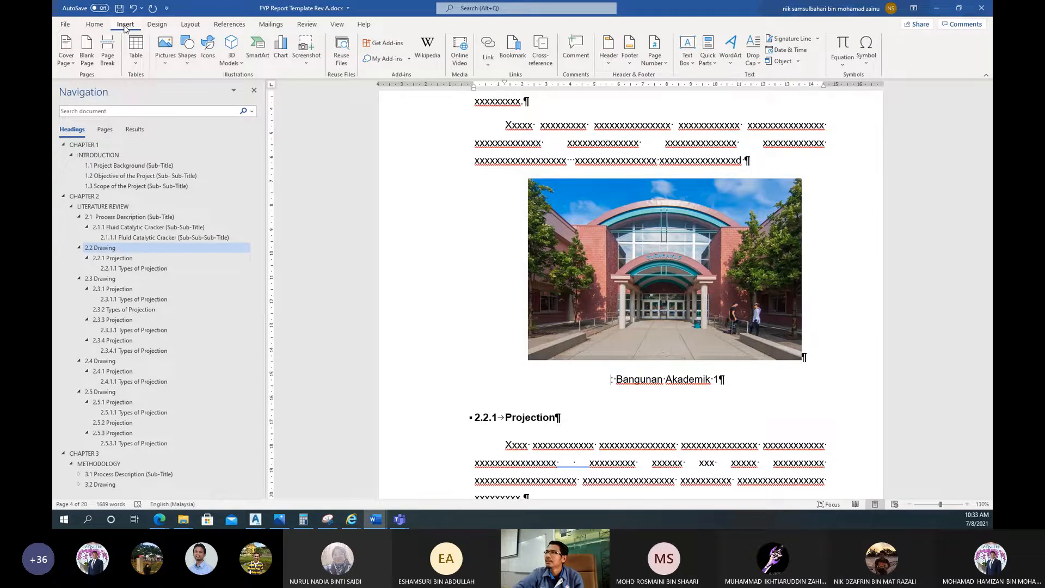
left_click(229, 25)
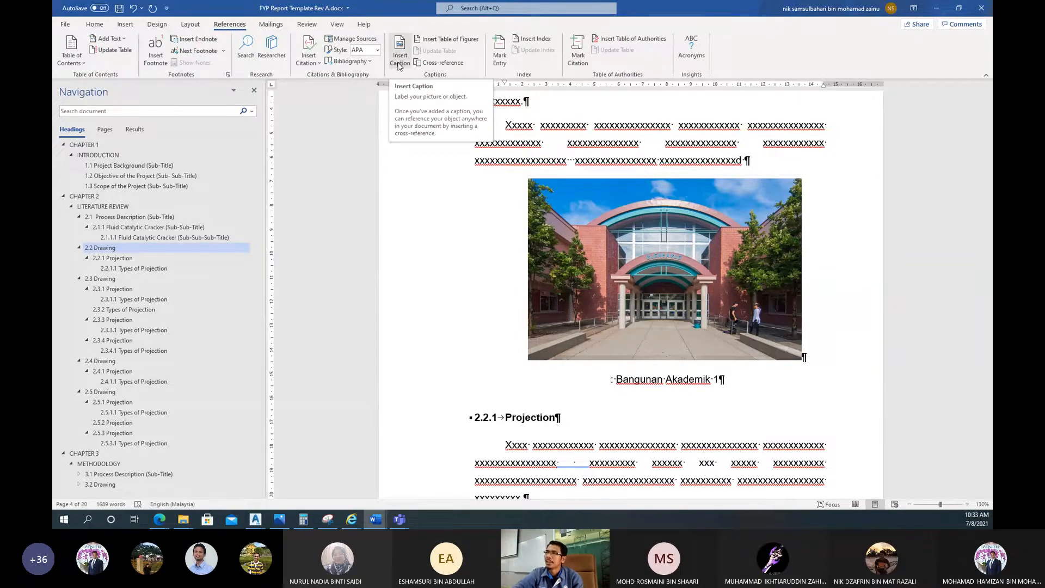
left_click(399, 66)
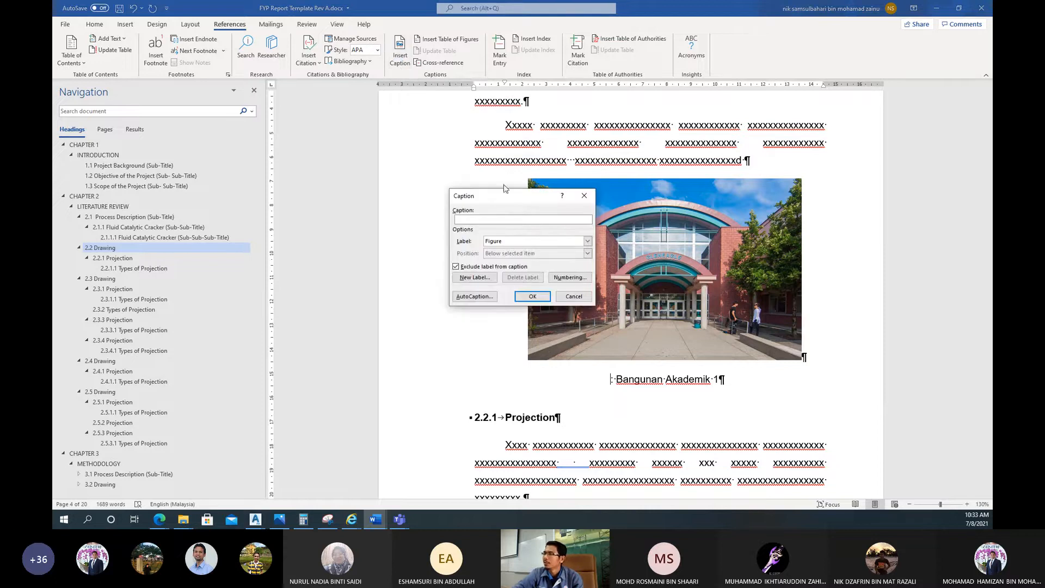
left_click_drag(512, 201, 410, 131)
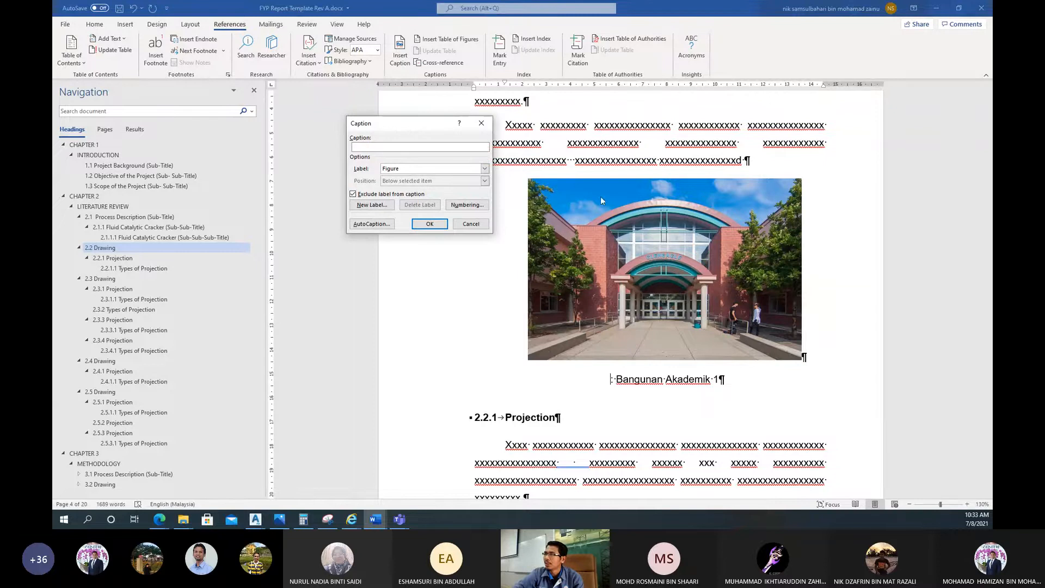
left_click(485, 169)
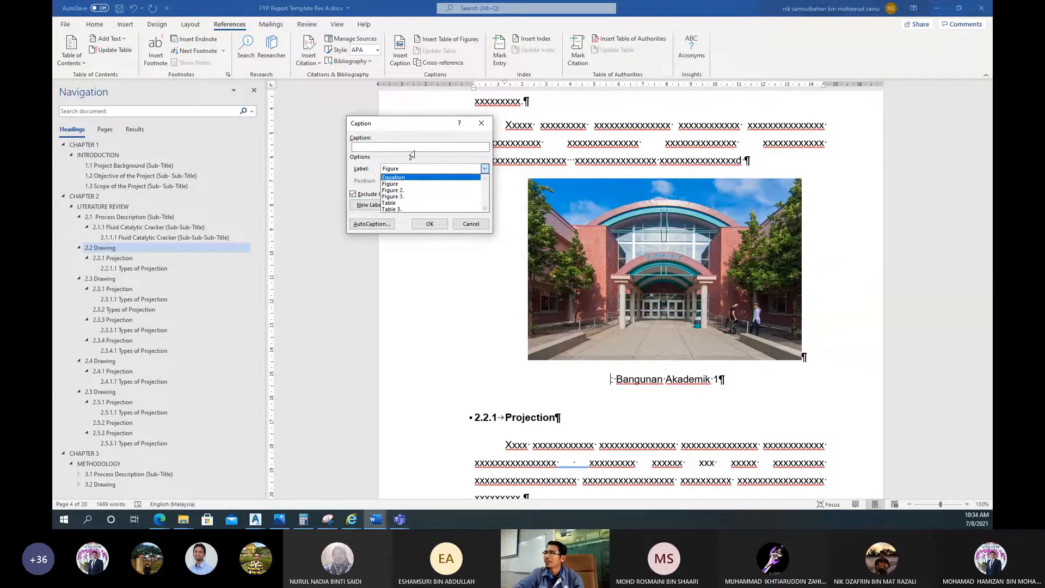
left_click(407, 192)
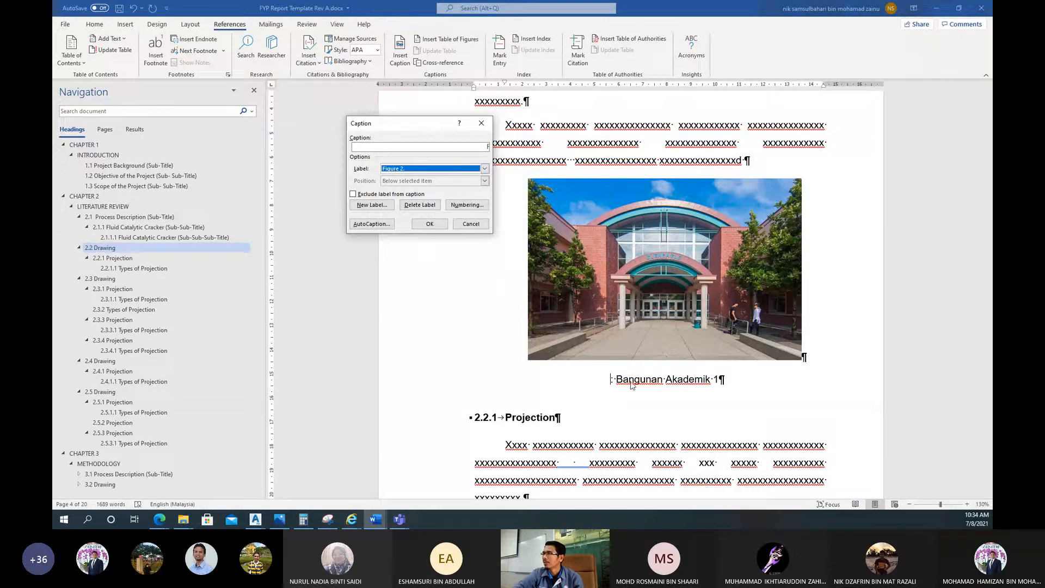
left_click(422, 225)
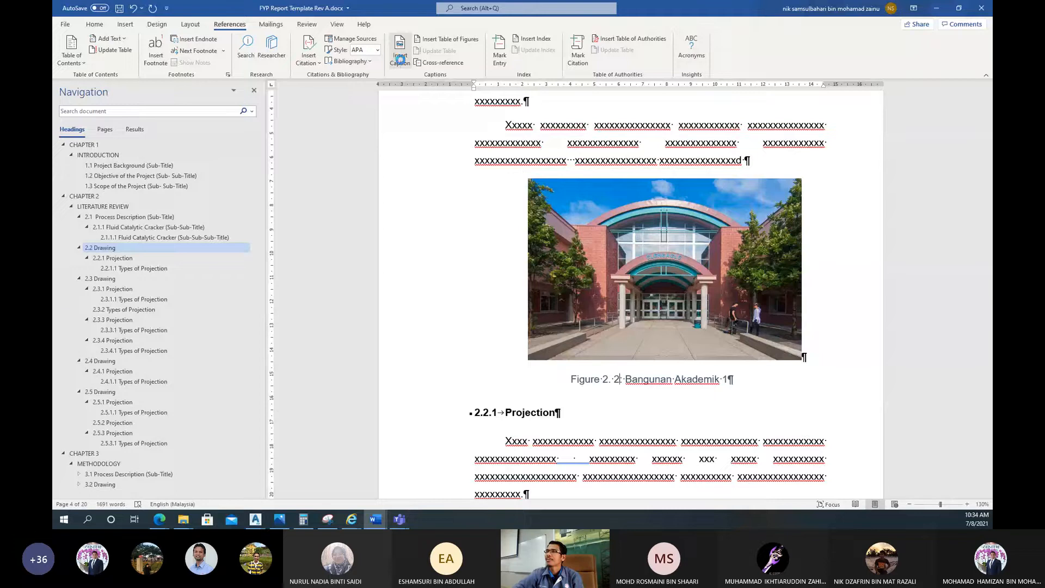
Create a new caption label named "Figure 4." for the figures of Chapter 4
left_click(400, 59)
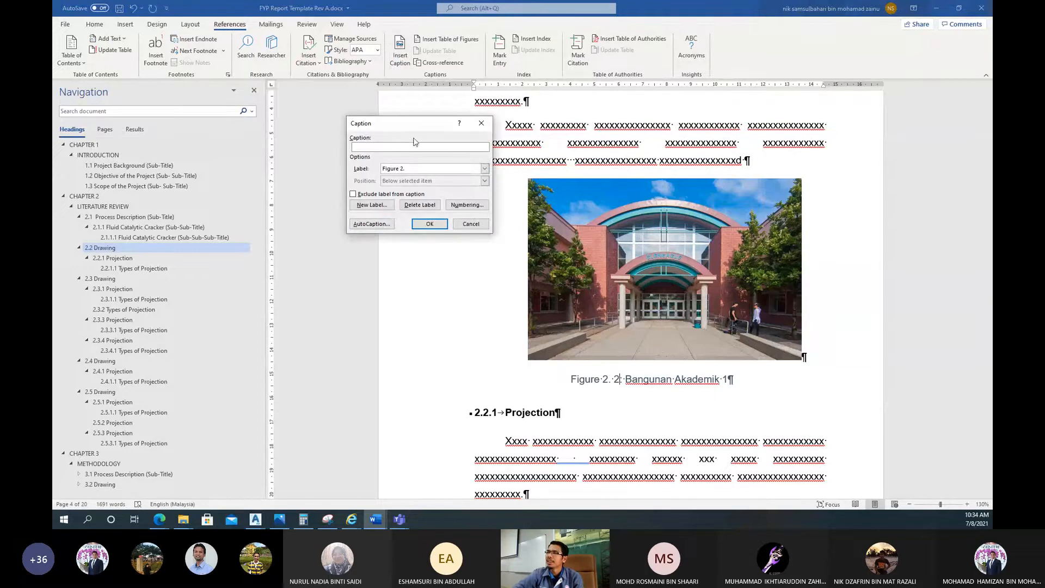
left_click(485, 170)
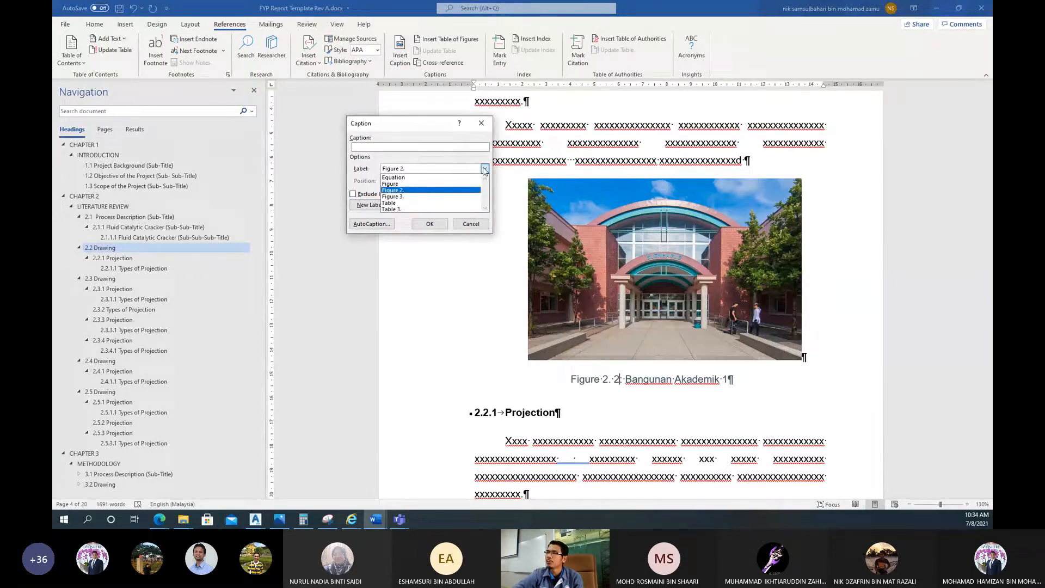
left_click(427, 124)
left_click(379, 206)
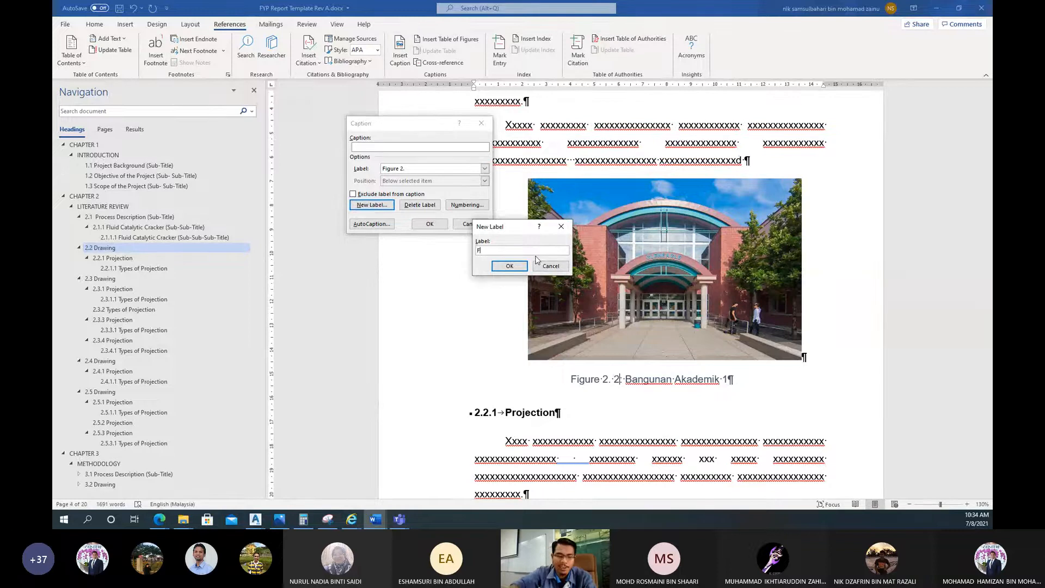
type("Figure")
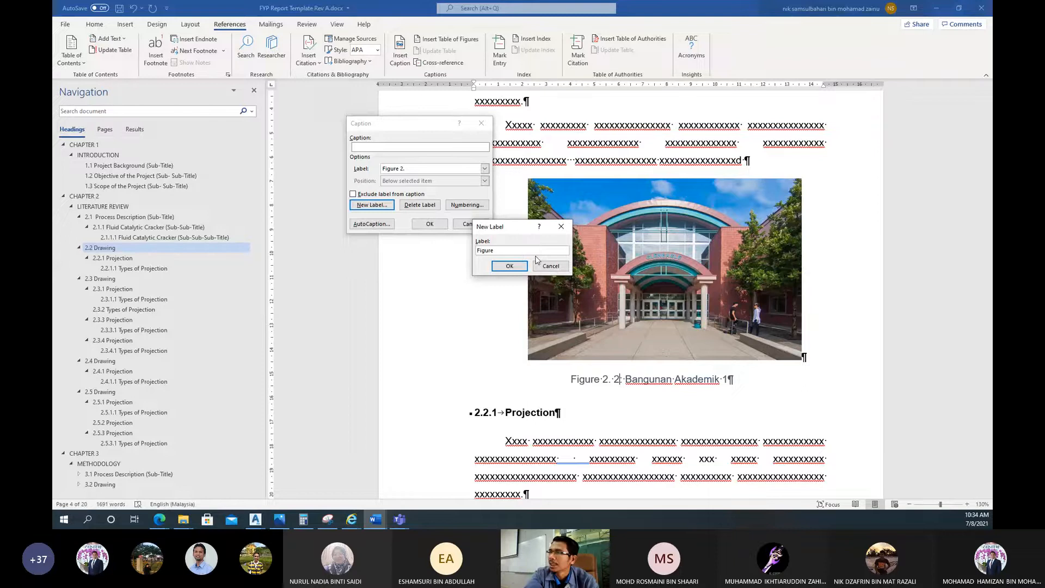
type(" 4.")
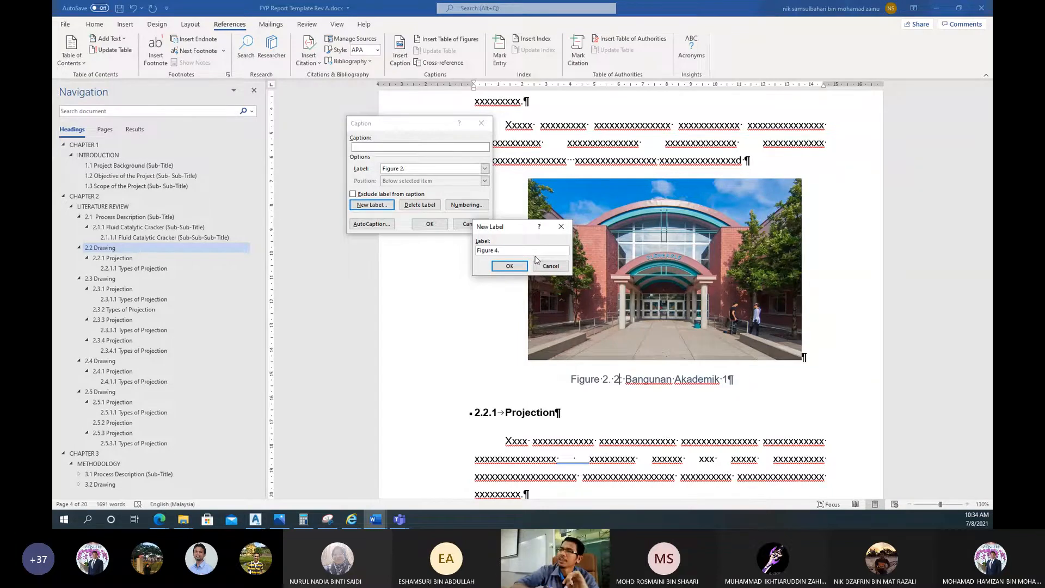
left_click(510, 266)
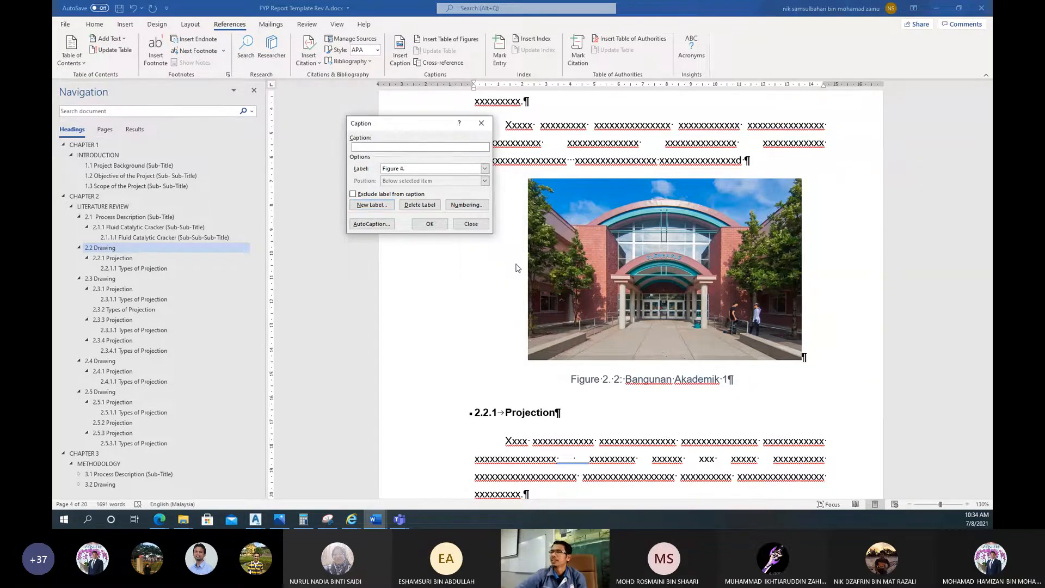
Check the available caption numbering formats, then insert a caption with the label "Figure 4." into the school picture's caption line
left_click(455, 206)
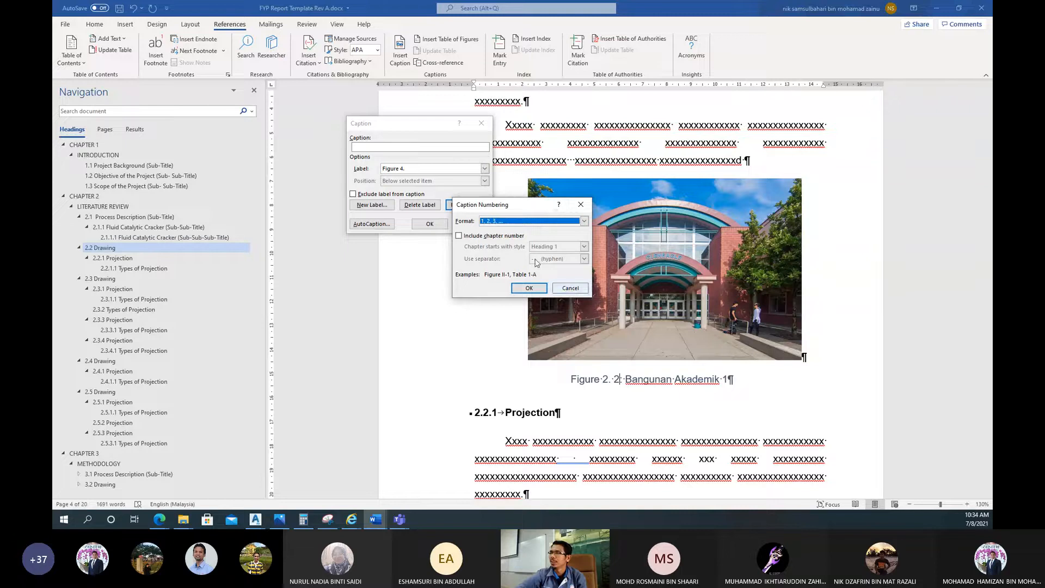
left_click(584, 222)
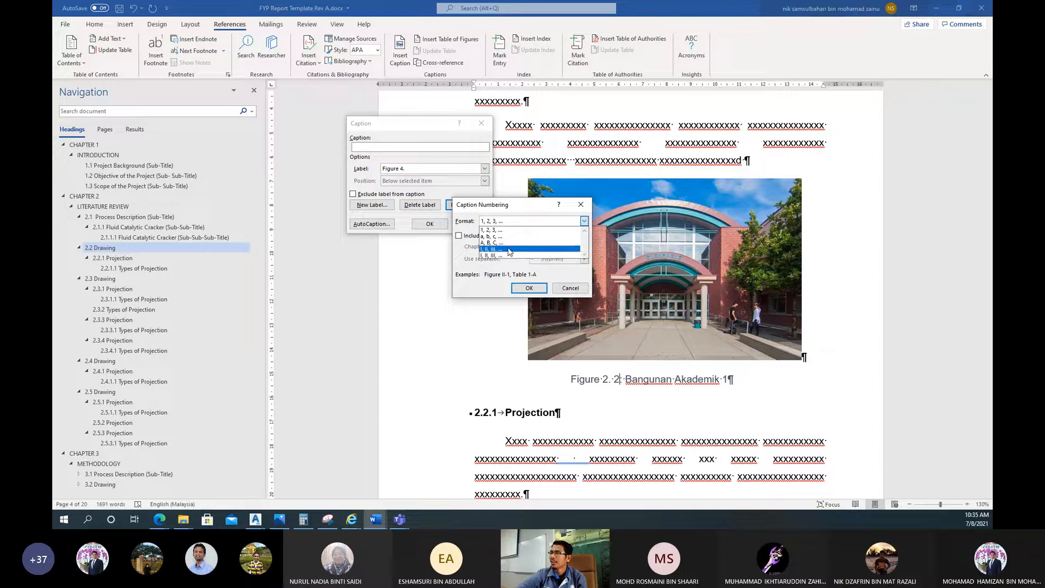
left_click(570, 288)
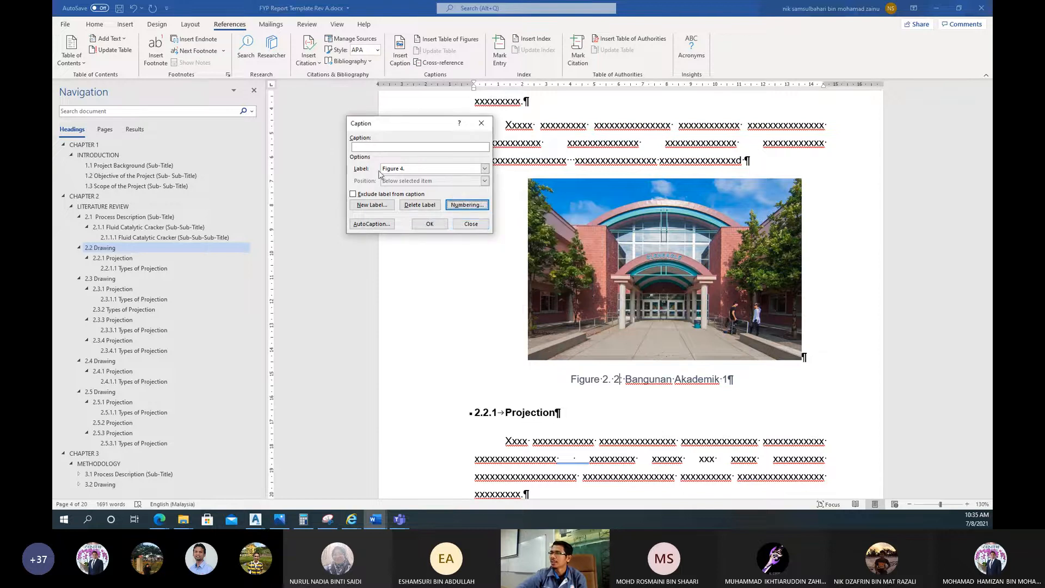
left_click(430, 225)
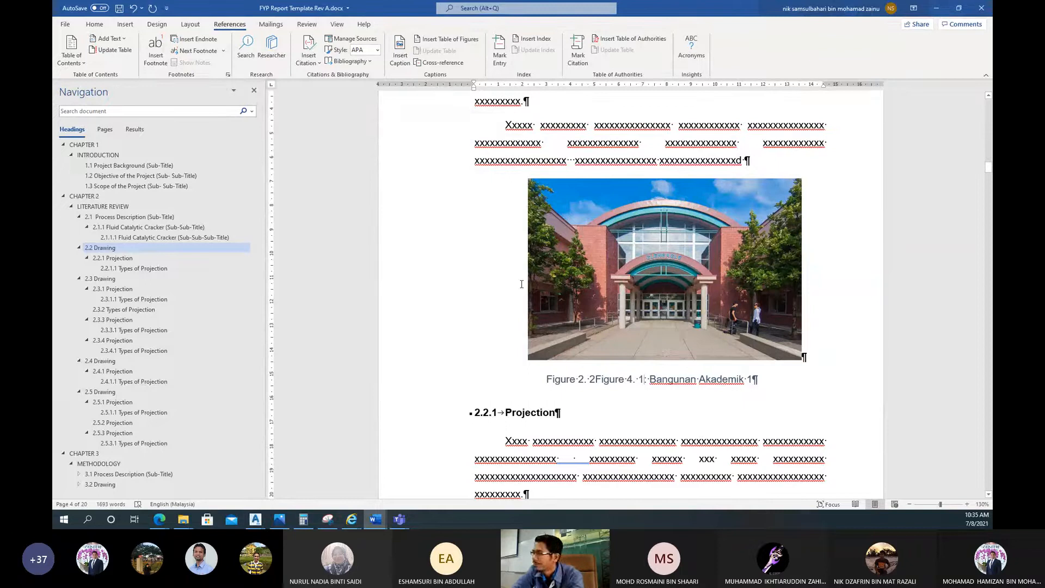
Delete the inserted "Figure 4. 1" from the caption so that it reads "Figure 2. 2: Bangunan Akademik 1"
key("BackSpace")
key("BackSpace")
key("BackSpace")
key("BackSpace")
key("BackSpace")
key("BackSpace")
key("BackSpace")
key("BackSpace")
key("BackSpace")
key("BackSpace")
key("BackSpace")
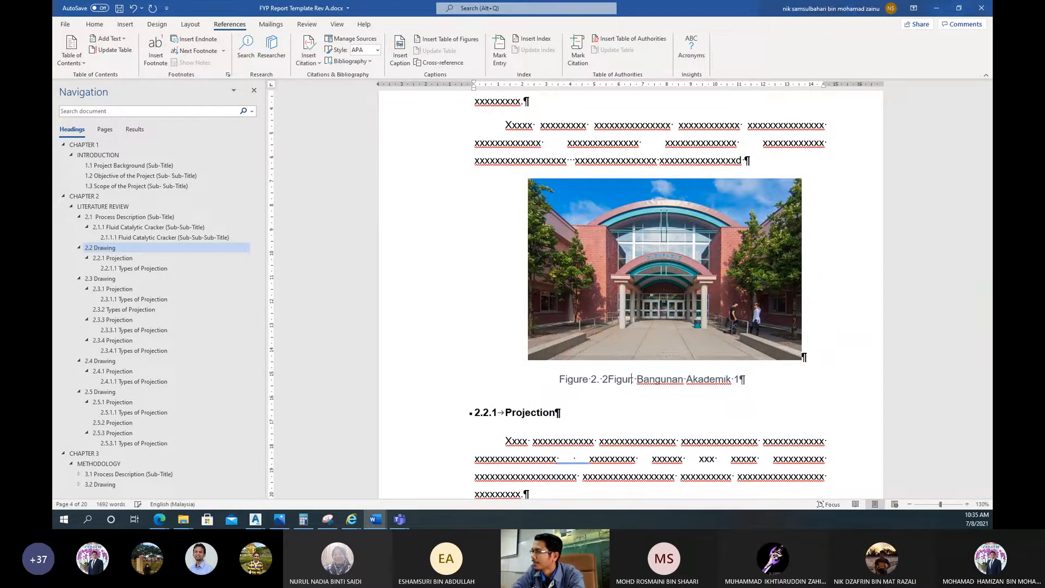
key("BackSpace")
key("BackSpace")
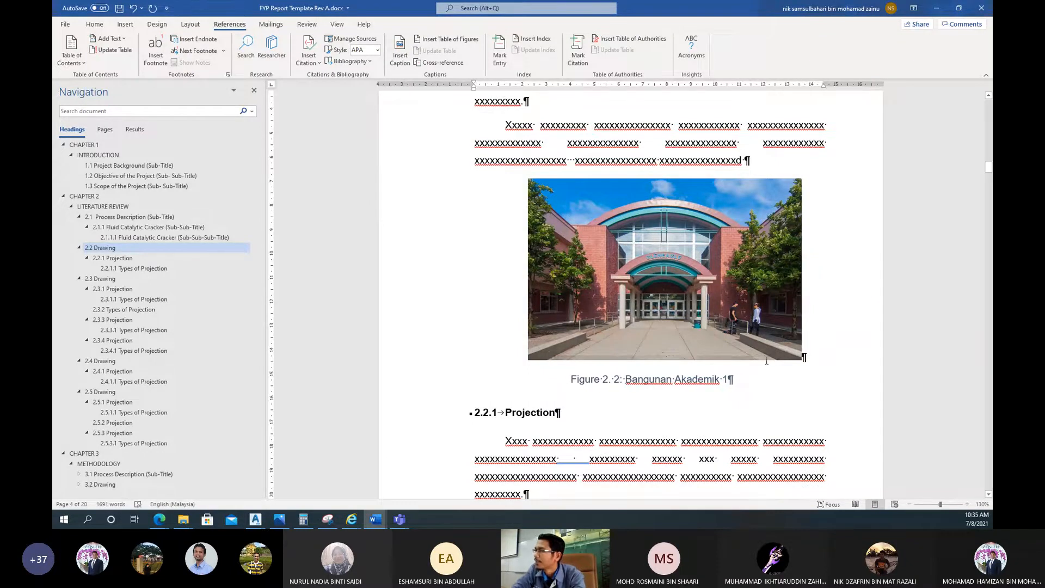
type(":")
Add an empty paragraph after the first paragraph of section 4.1.1 Fluid Catalytic Cracker in Chapter 4
scroll(614, 374, "down", 4)
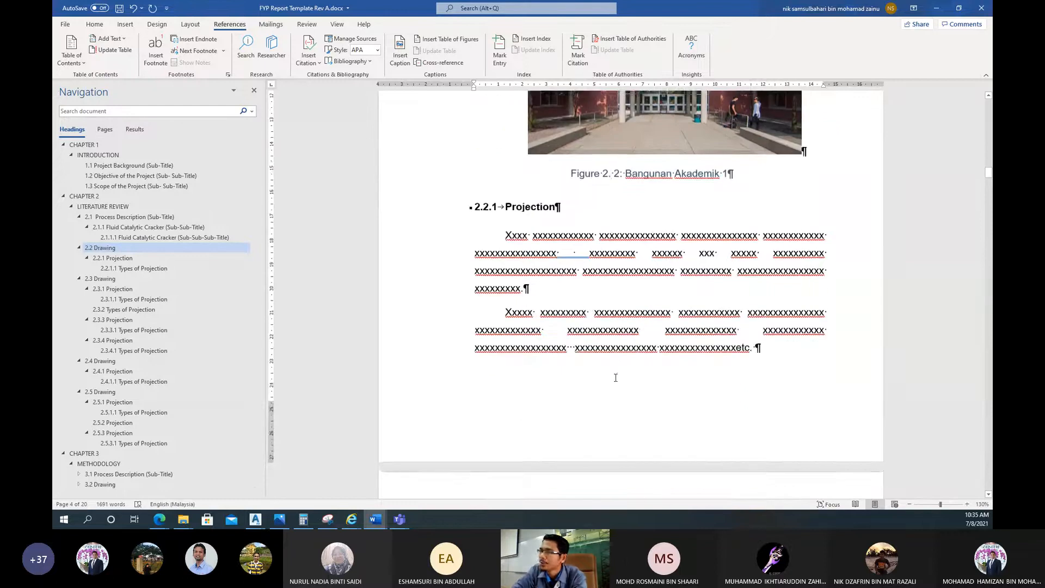
scroll(163, 381, "down", 2)
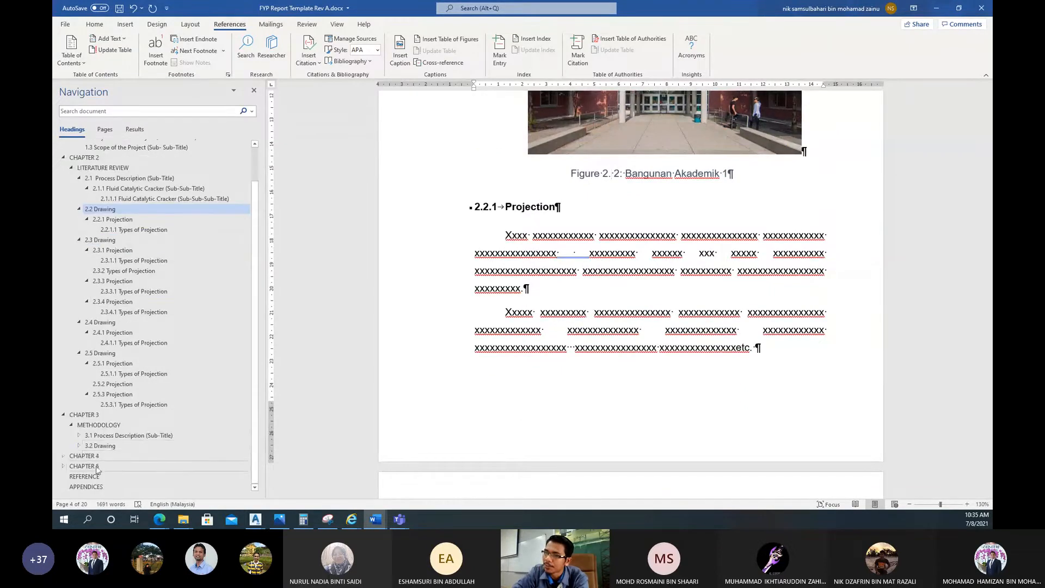
left_click(87, 457)
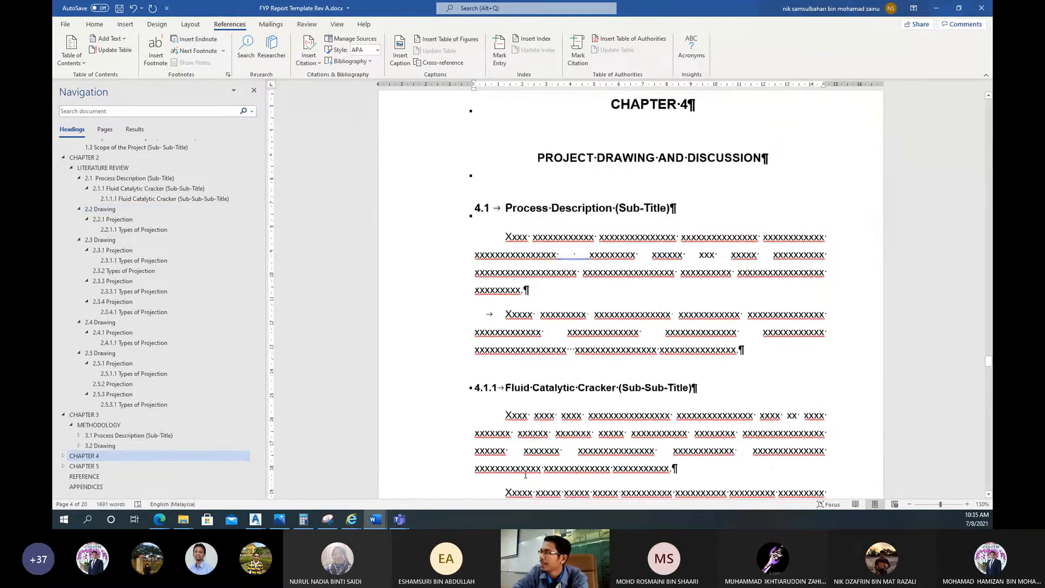
scroll(683, 376, "down", 2)
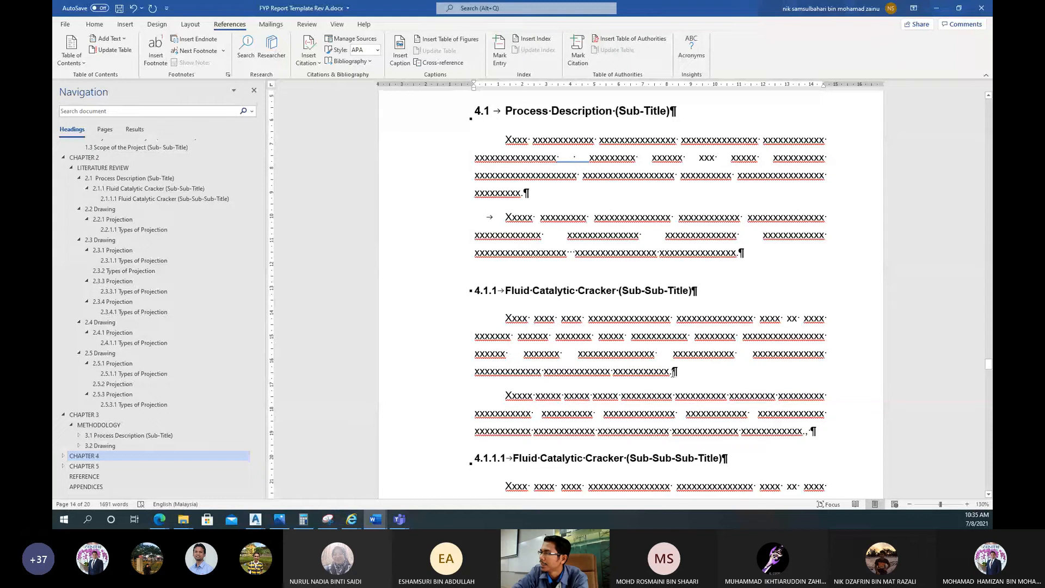
left_click(676, 373)
key("Return")
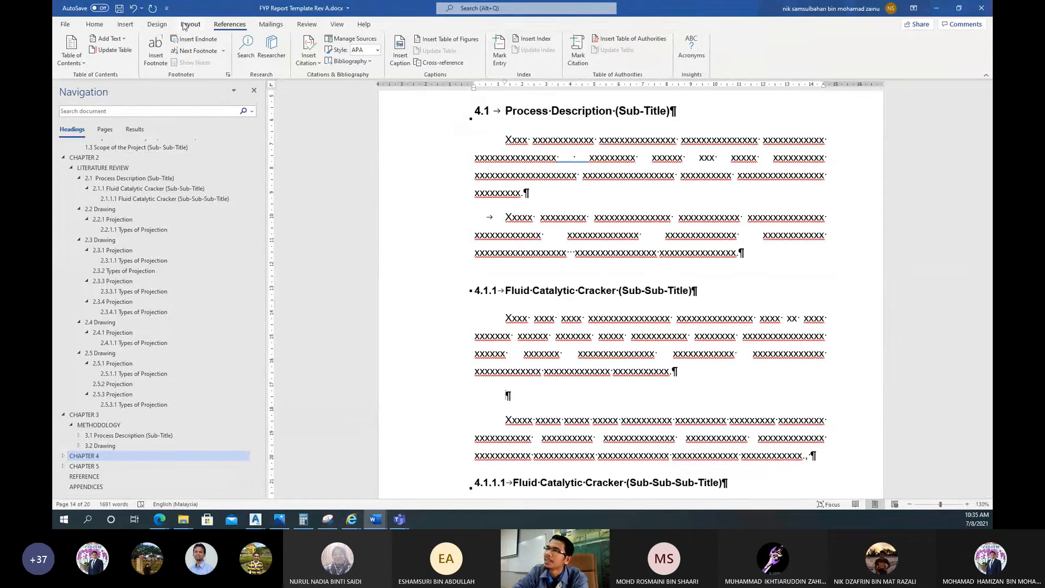
Insert the online School picture of the orange building with blue windows at the empty paragraph and delete its photo attribution text box
left_click(131, 26)
left_click(165, 52)
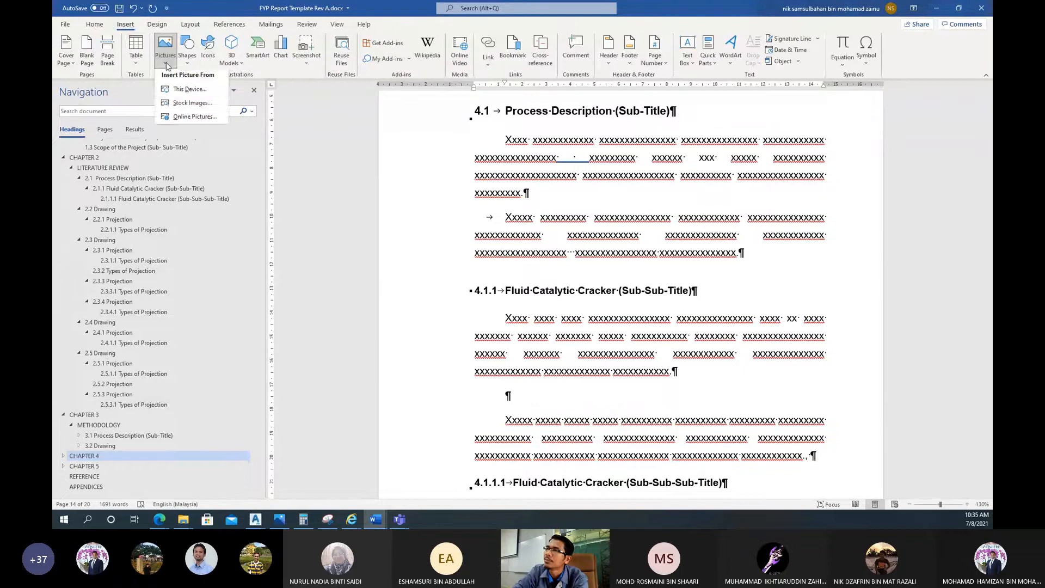
left_click(204, 106)
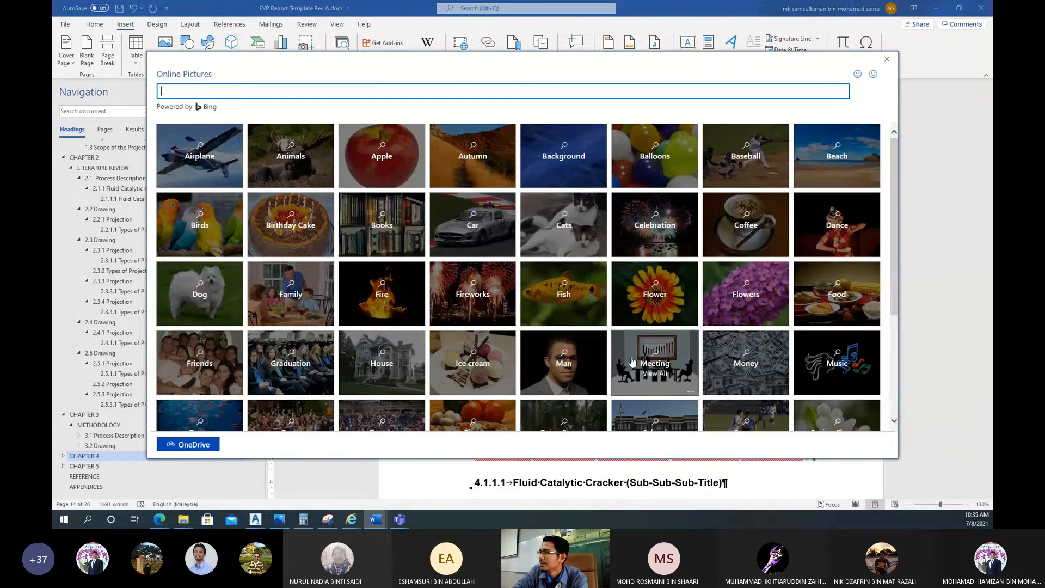
scroll(632, 363, "down", 3)
left_click(651, 351)
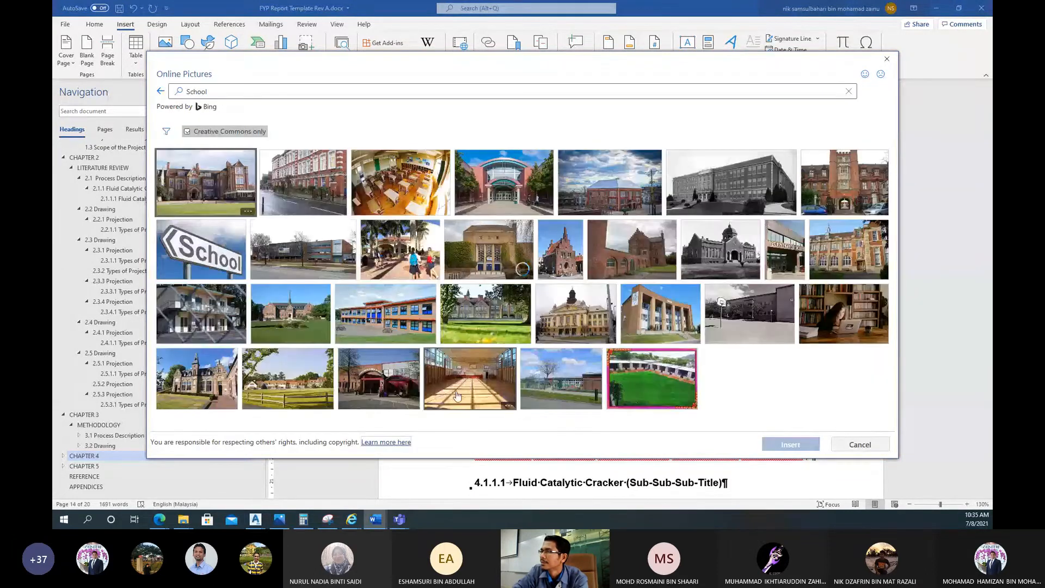
left_click(381, 315)
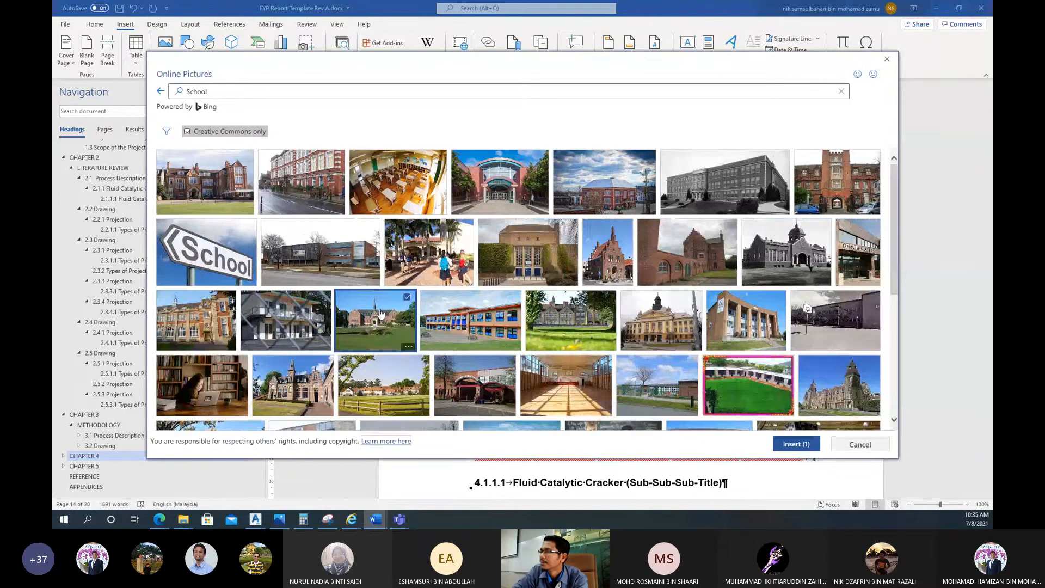
left_click(473, 324)
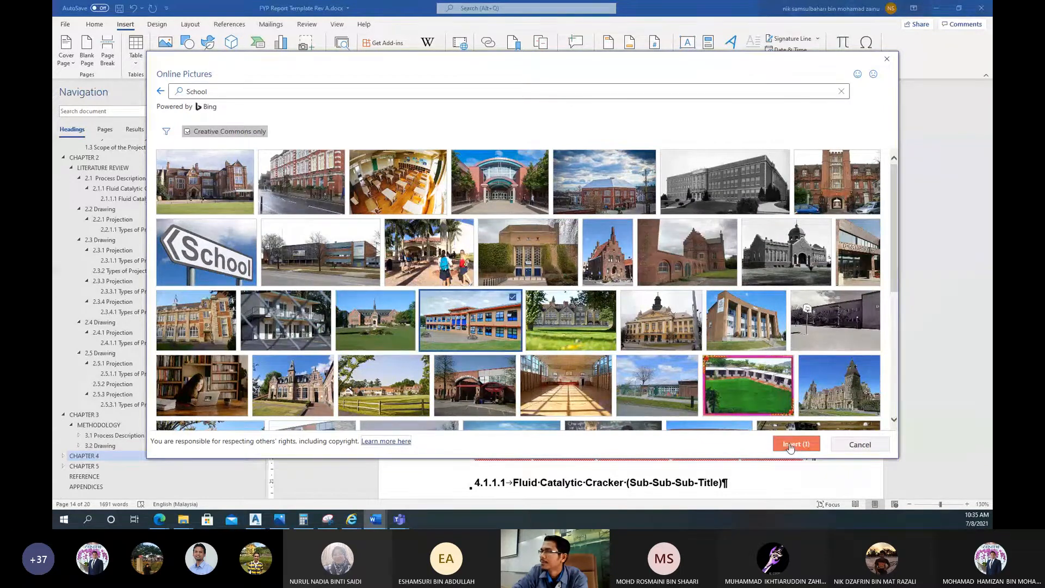
left_click(793, 444)
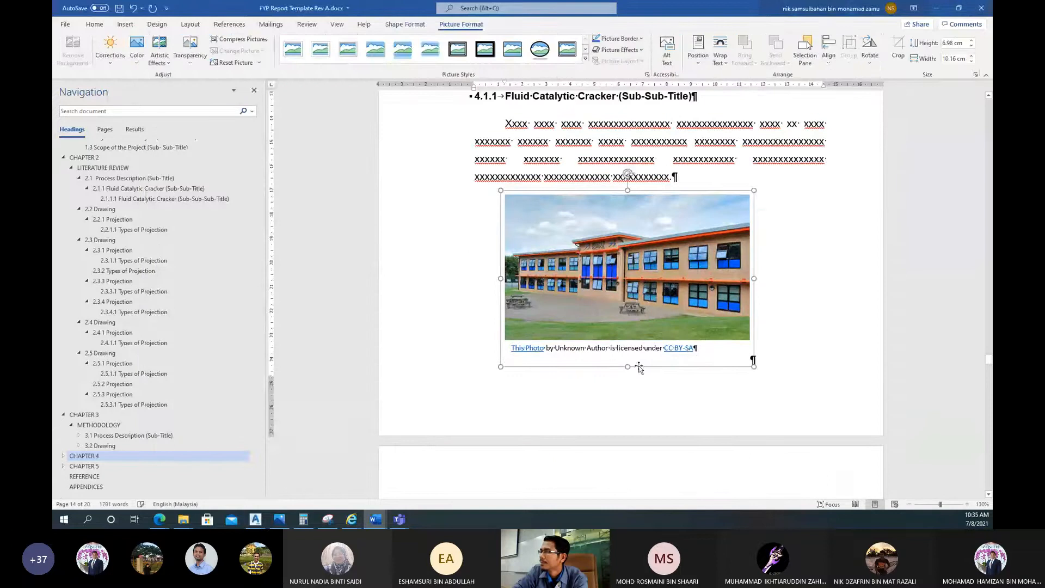
left_click_drag(714, 349, 507, 348)
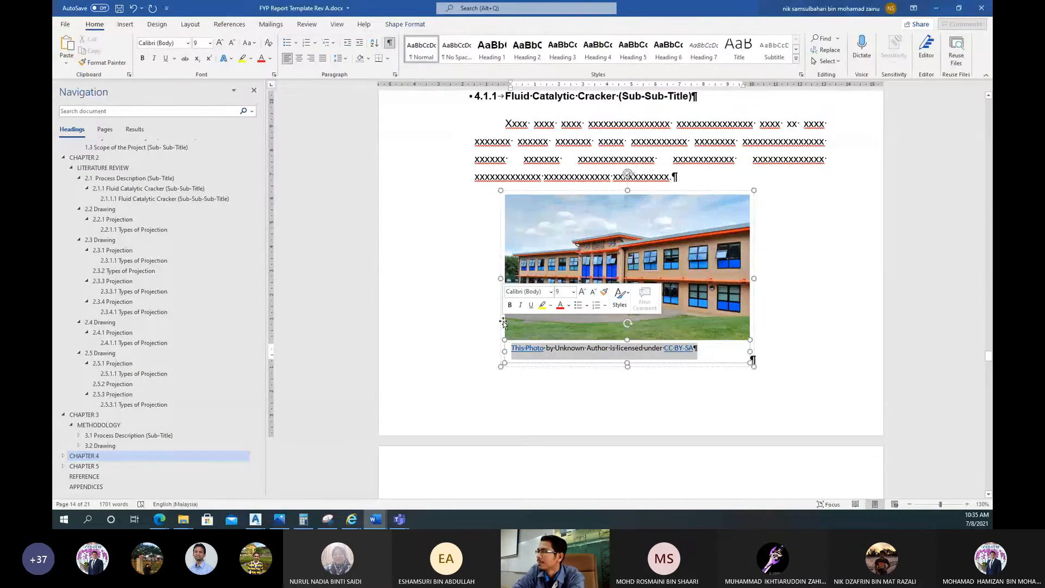
key("Delete")
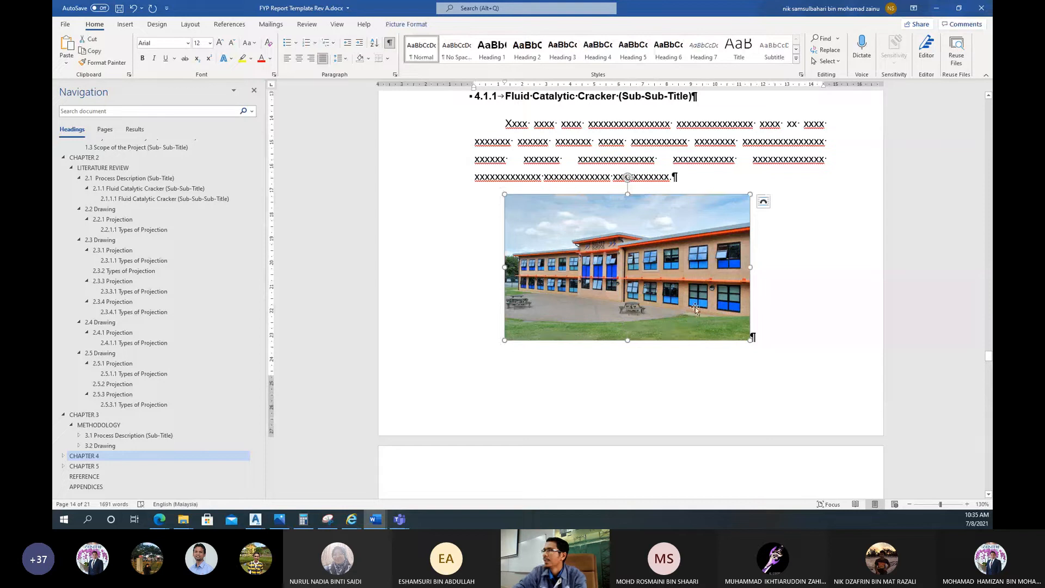
Add a centered caption line reading ": XXXXXXXX CXXX" below the orange school picture in section 4.1.1
left_click(760, 334)
key("Return")
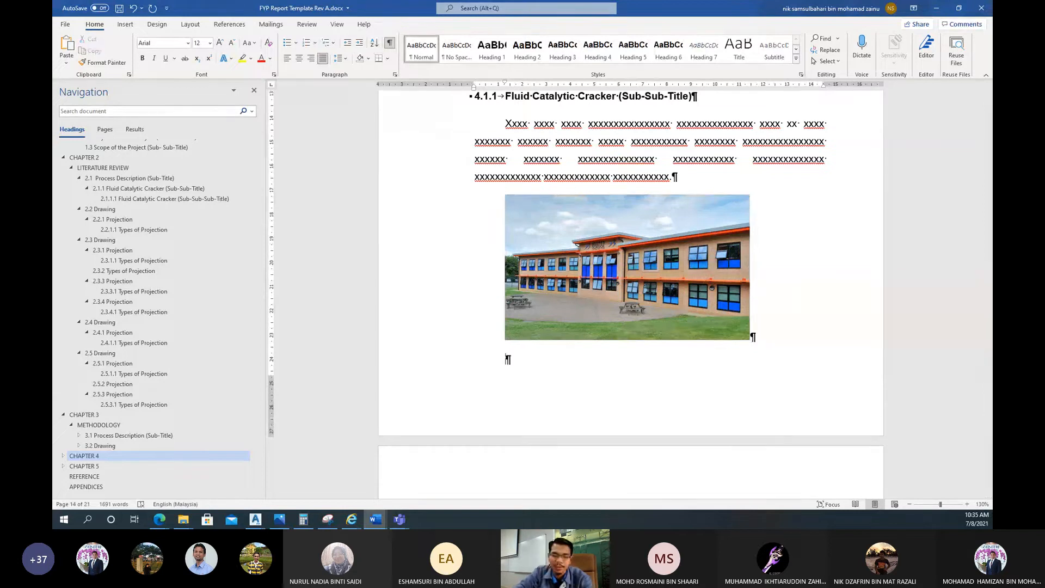
left_click(299, 60)
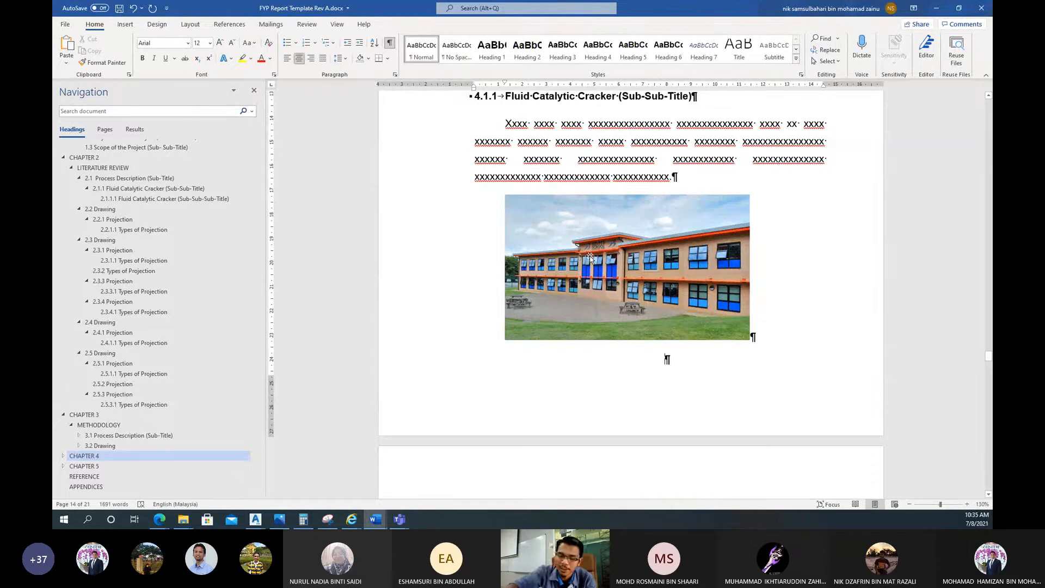
type(": ")
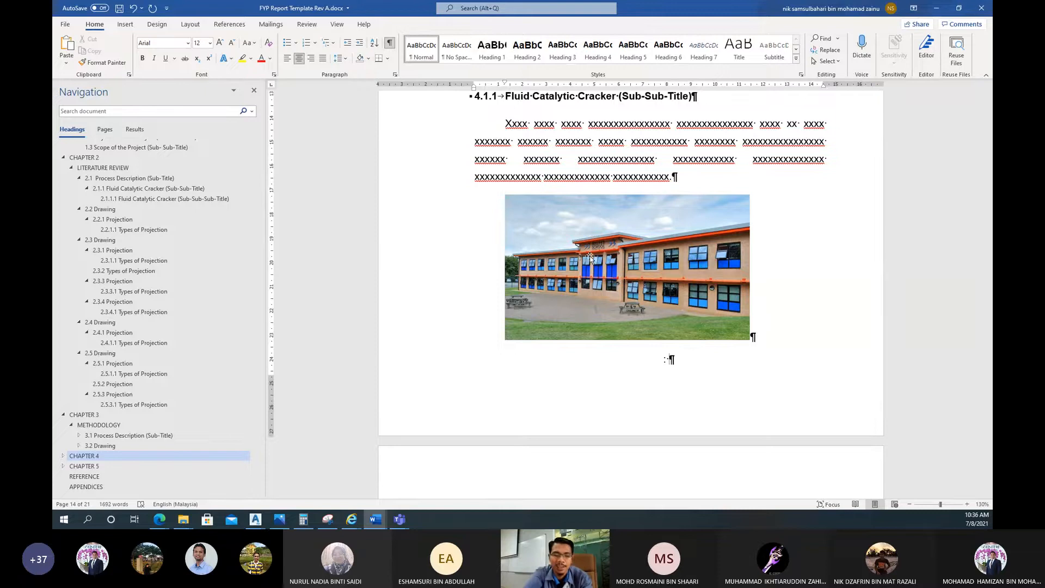
type("XXXXXXXX")
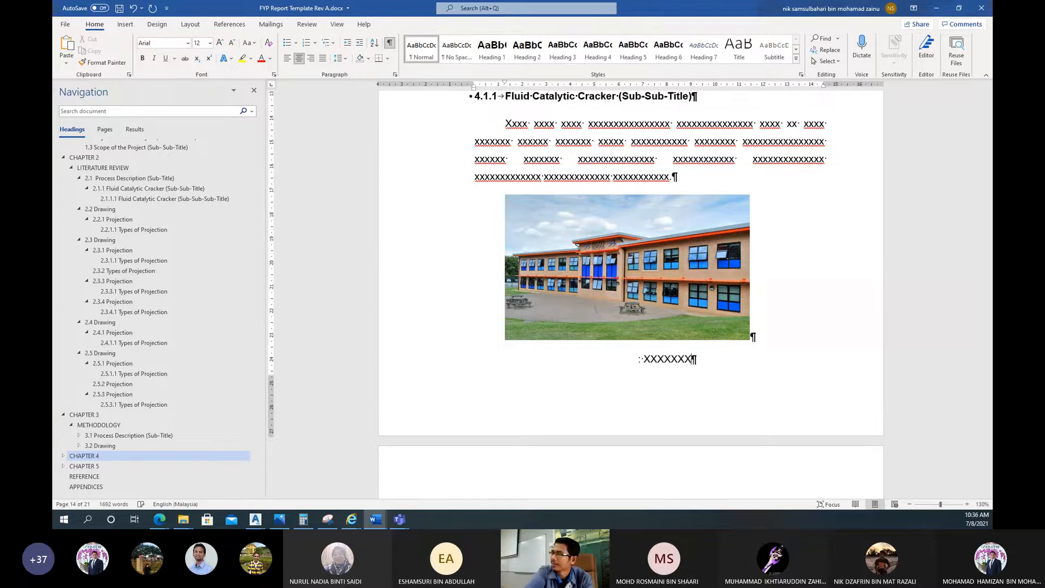
type(" CXXX")
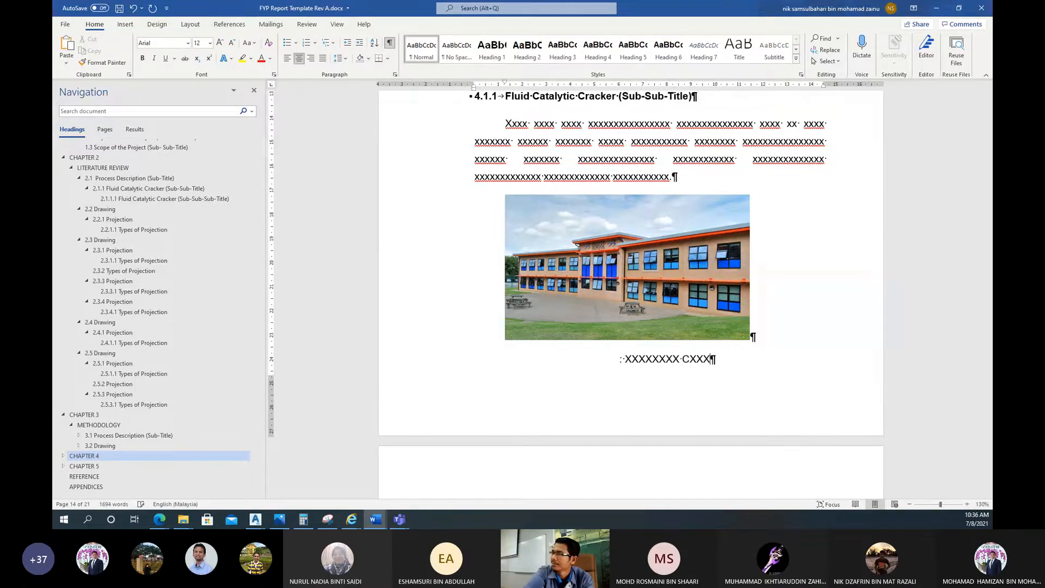
Insert an automatically numbered caption with the label "Figure 4." in front of the colon in the orange school picture's caption line
left_click(613, 360)
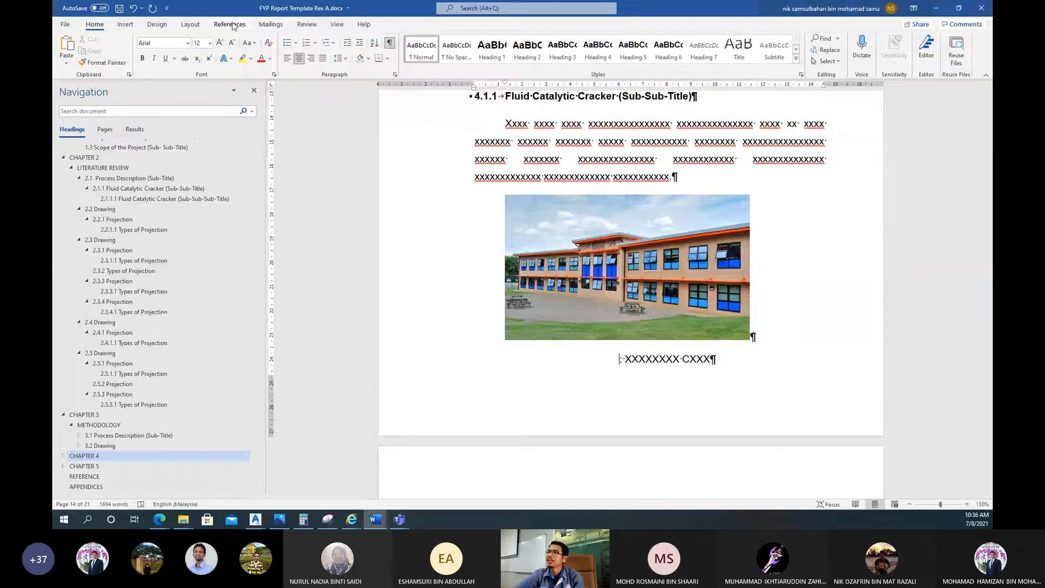
left_click(229, 24)
left_click(400, 63)
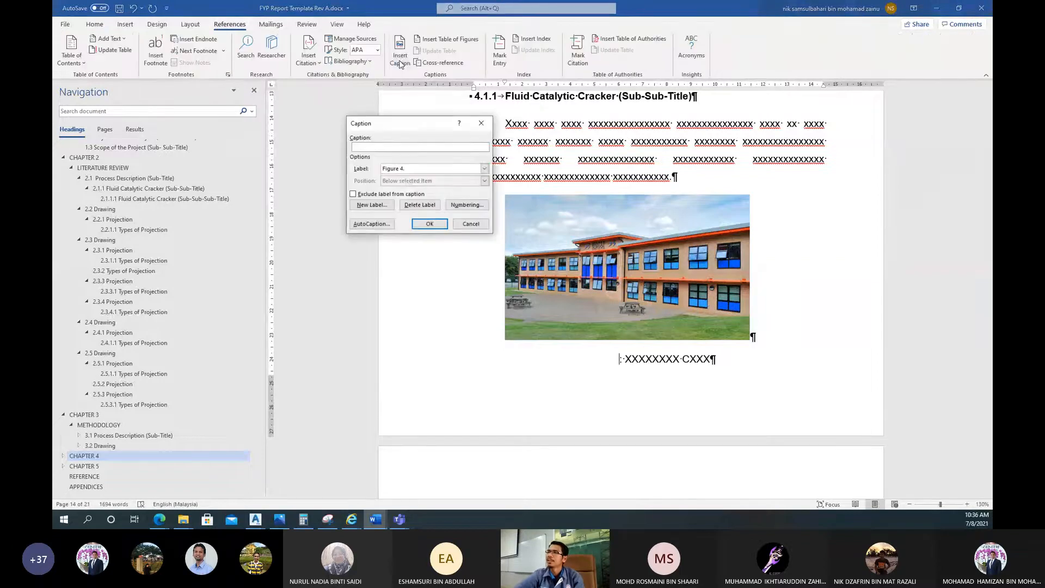
left_click(418, 168)
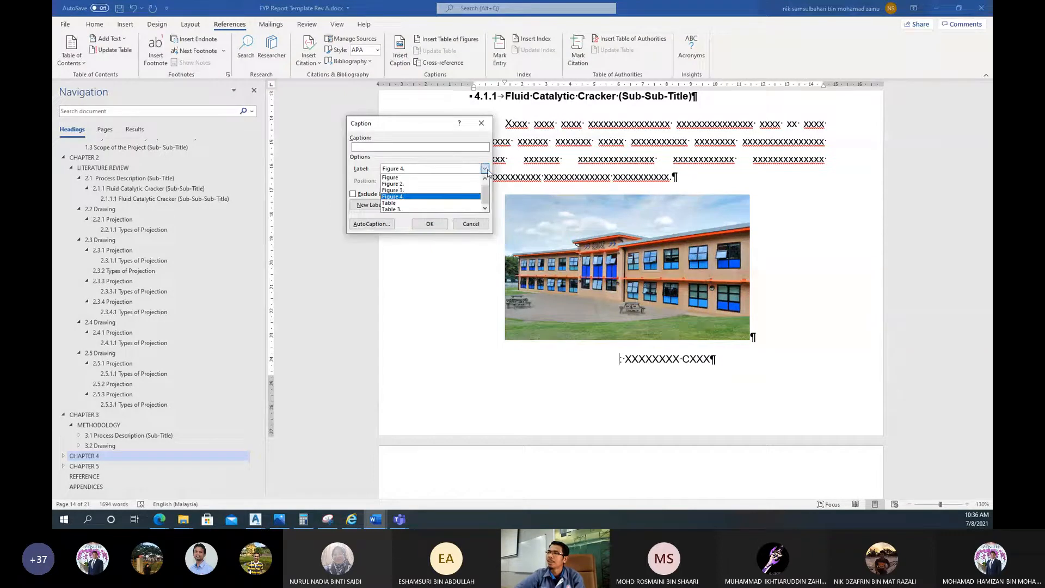
left_click(412, 197)
left_click(430, 224)
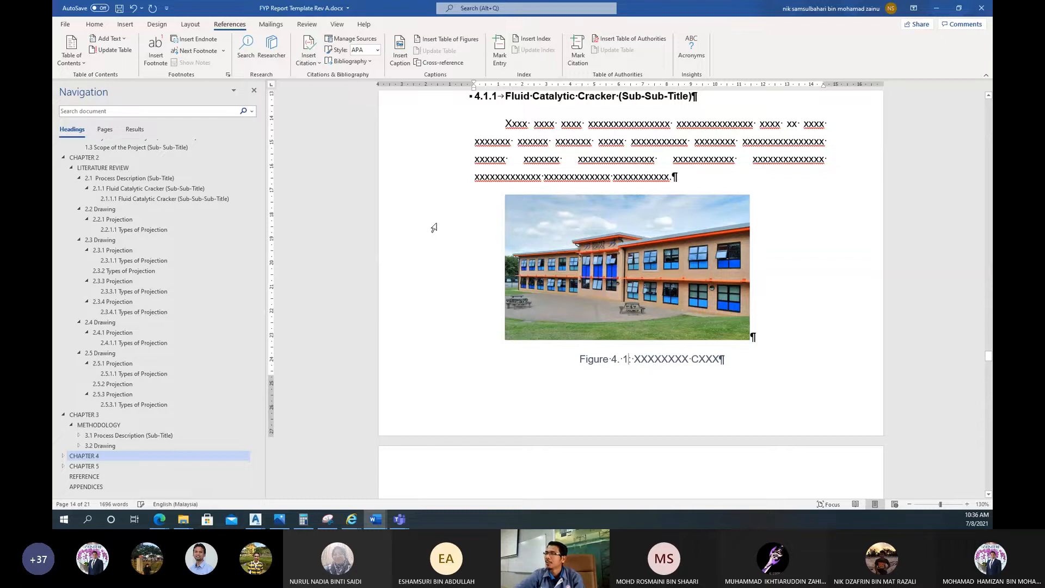
type(":")
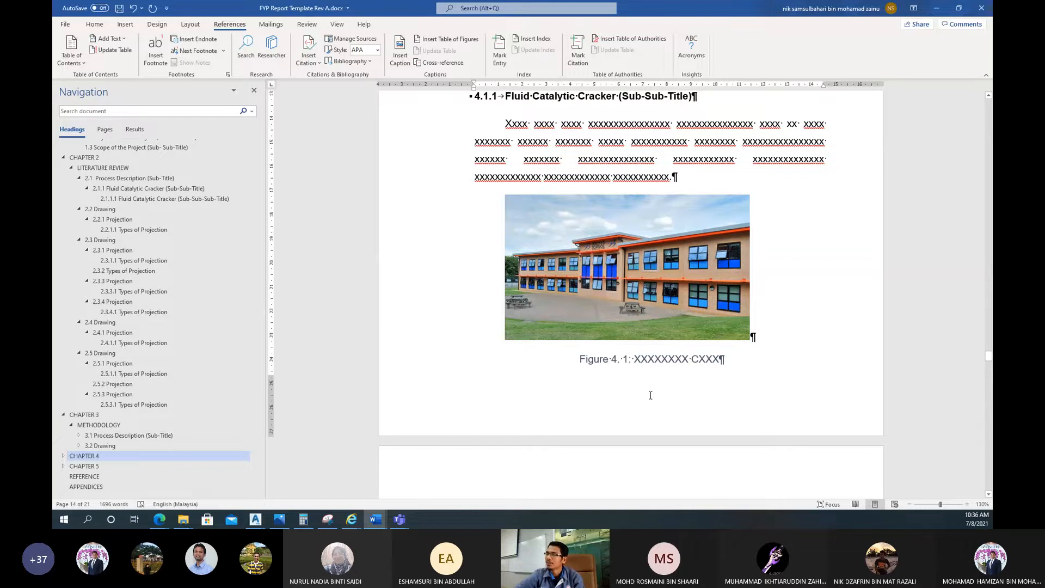
Examine the Chapter 4 figure caption together with the caption label and new label options
scroll(651, 395, "down", 6)
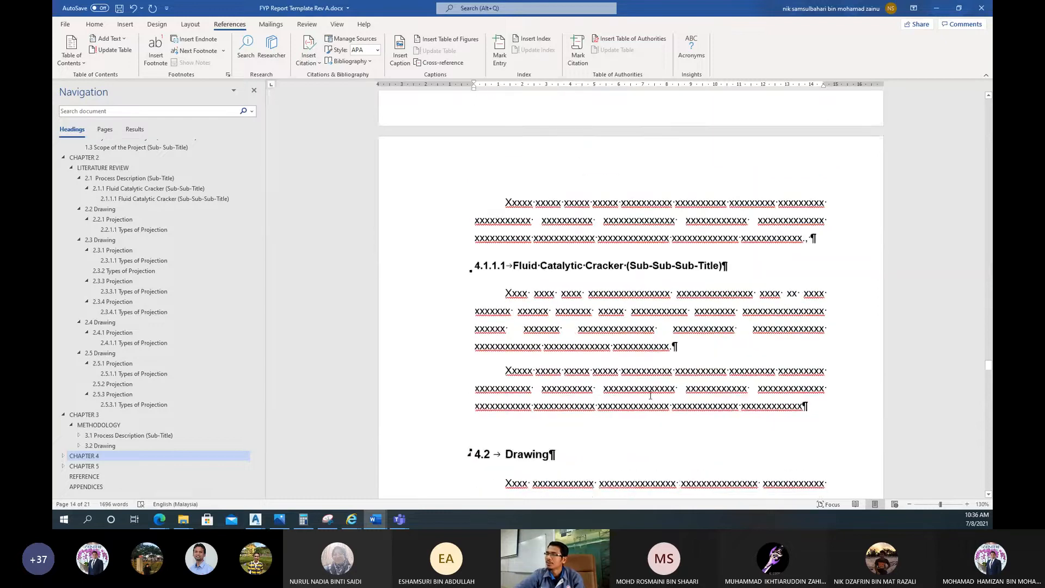
scroll(650, 395, "up", 3)
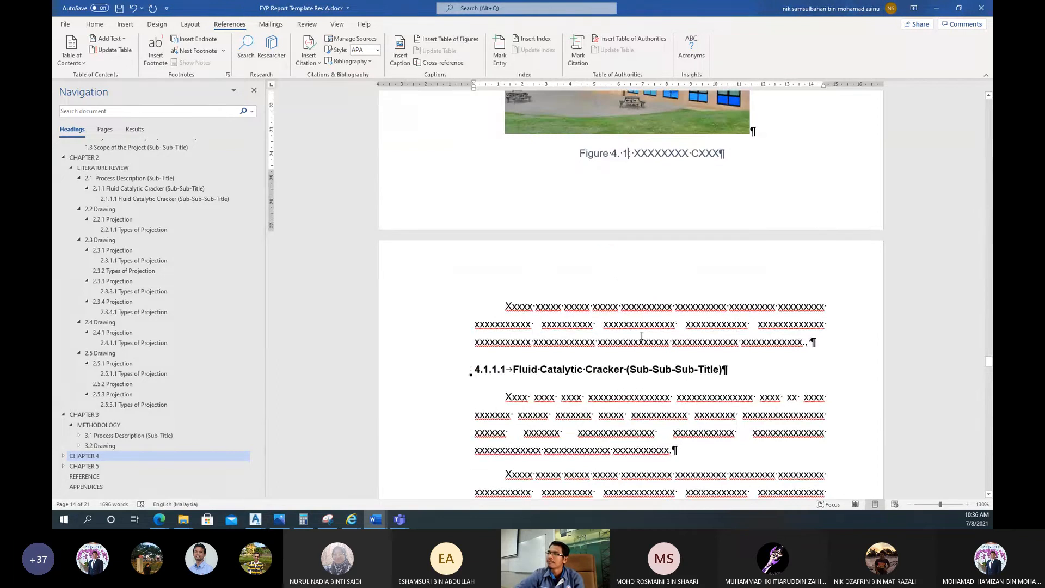
scroll(633, 300, "up", 2)
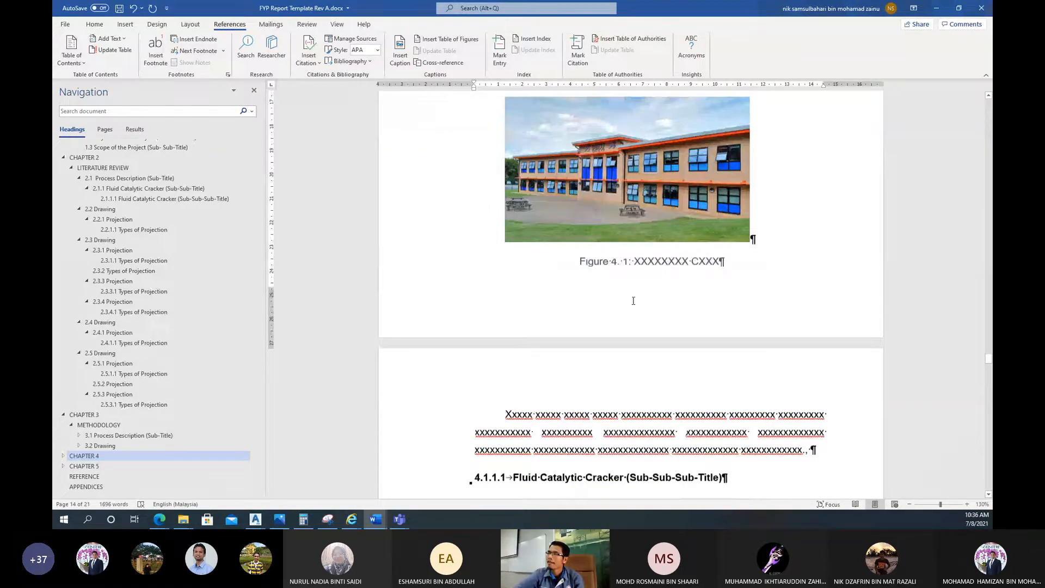
scroll(633, 301, "up", 1)
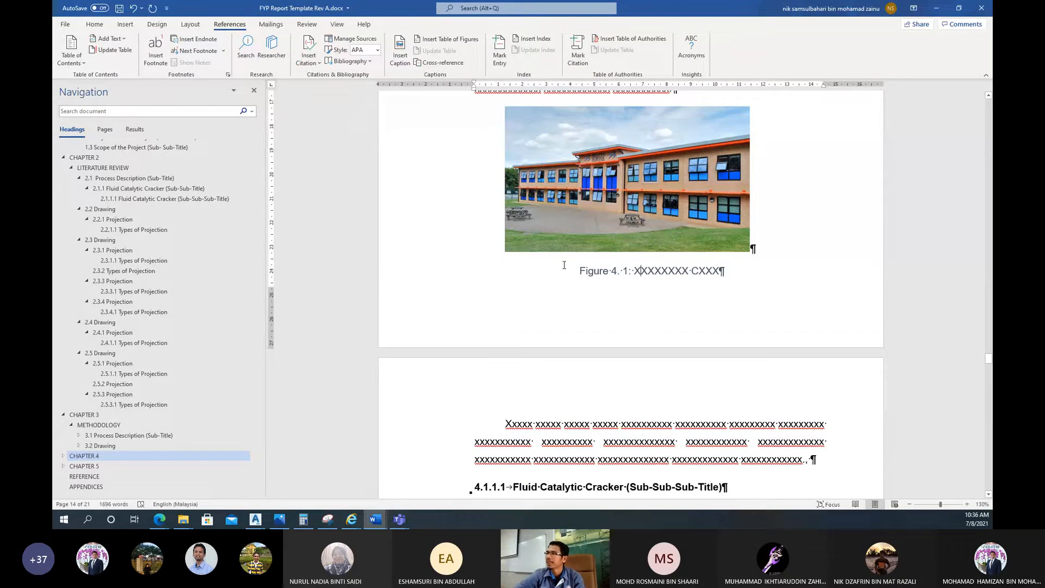
left_click_drag(564, 265, 719, 286)
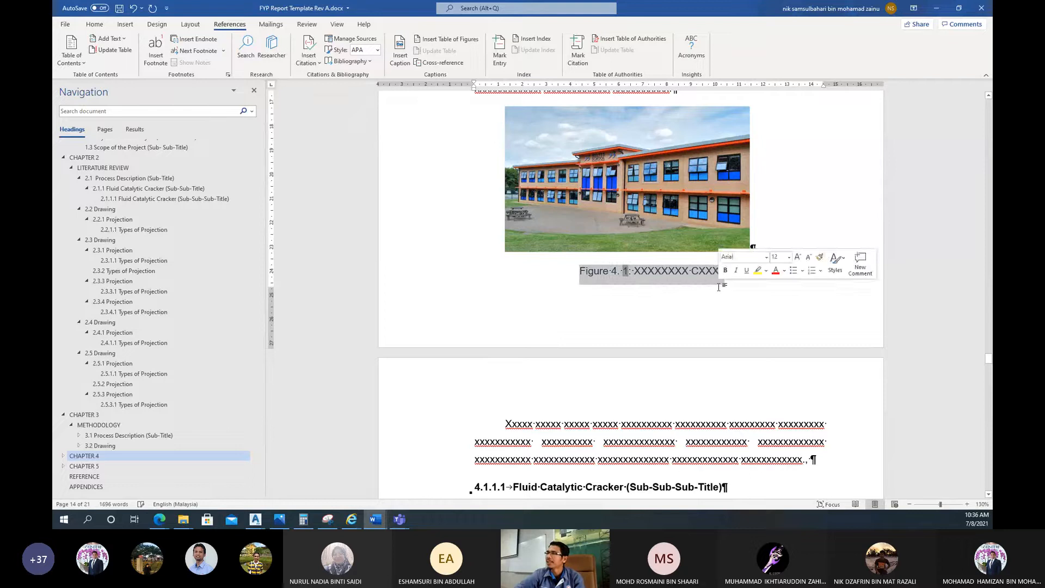
left_click(655, 272)
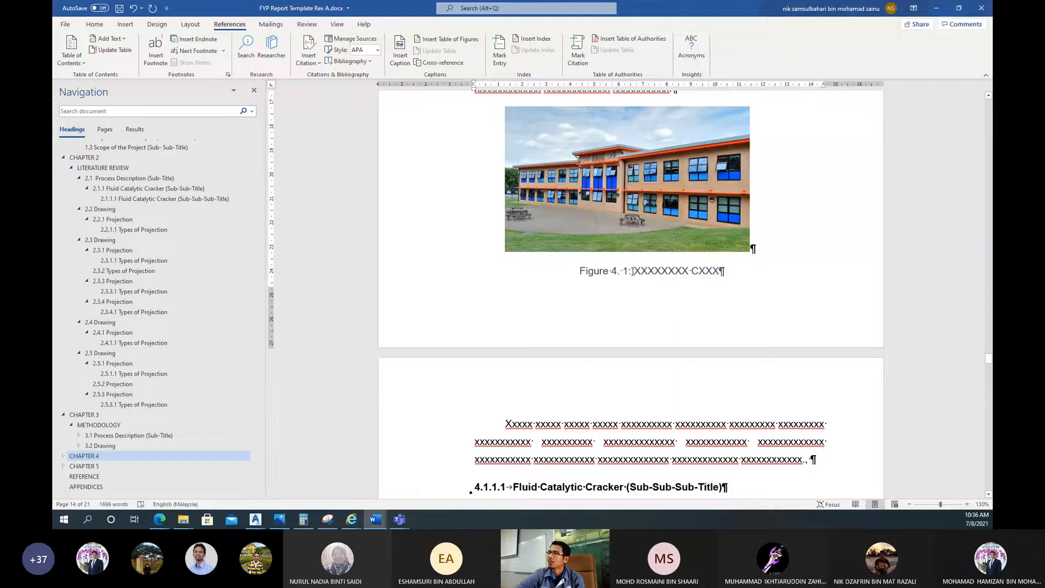
left_click_drag(634, 271, 561, 260)
left_click(653, 303)
left_click(400, 64)
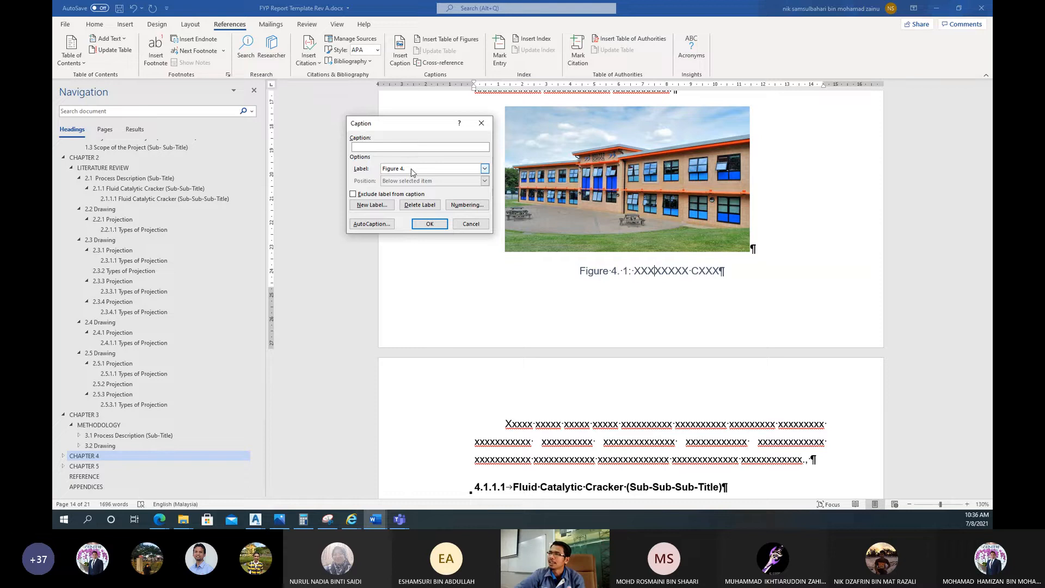
left_click(412, 170)
left_click(412, 169)
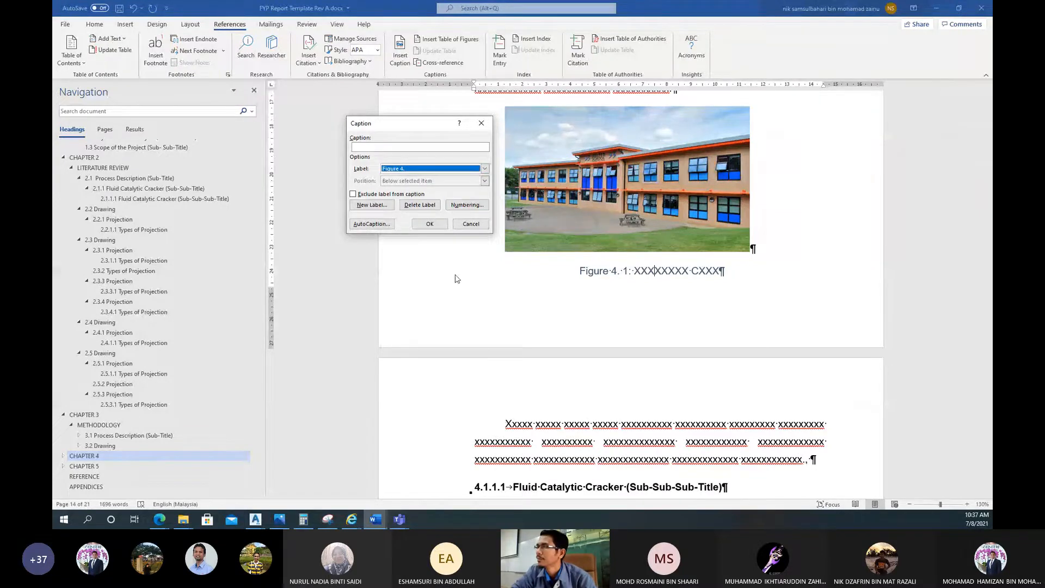
left_click(372, 205)
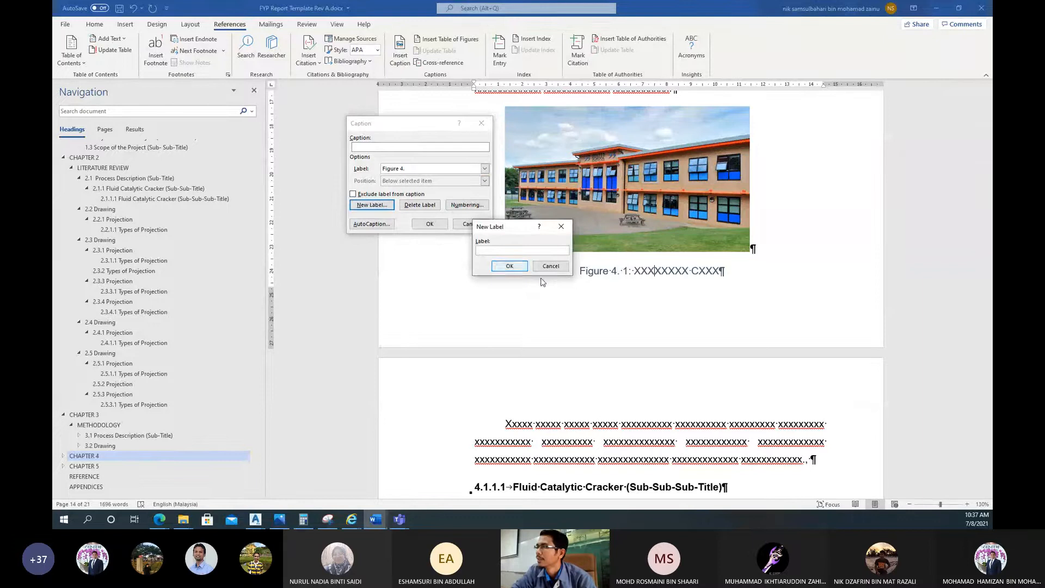
left_click(550, 265)
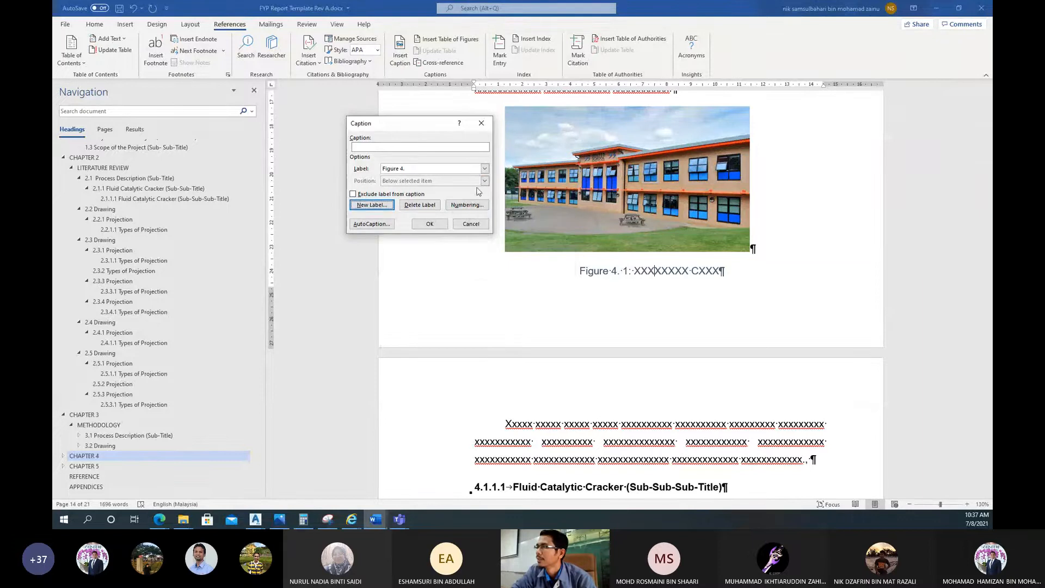
left_click(468, 224)
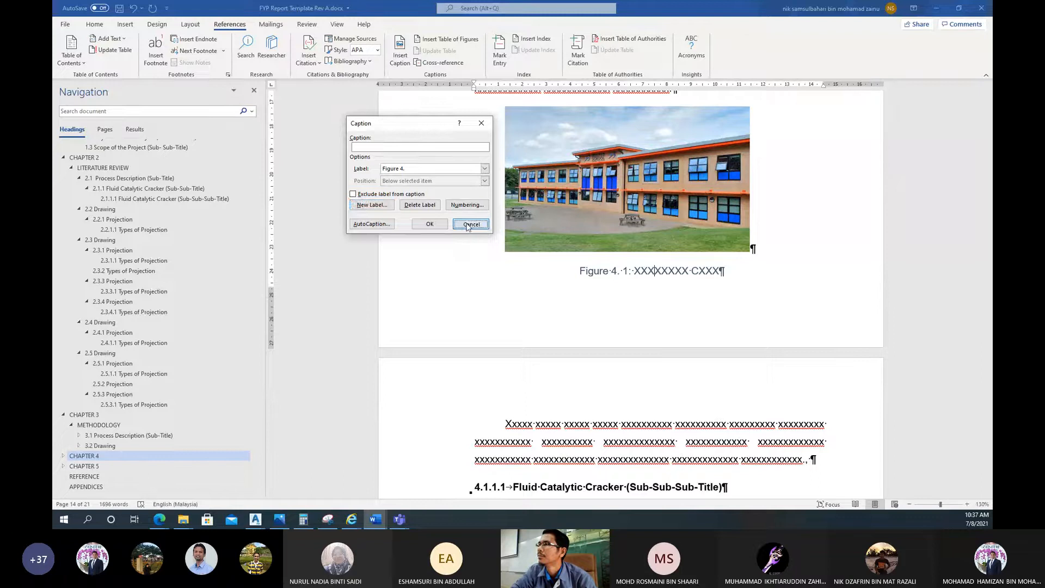
triple_click(576, 274)
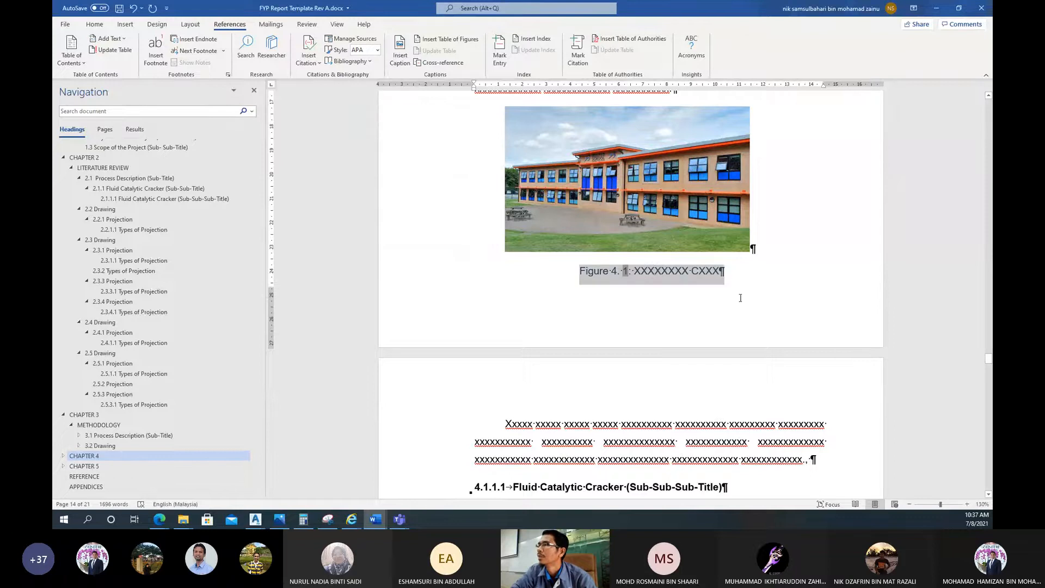
left_click(94, 25)
left_click(145, 59)
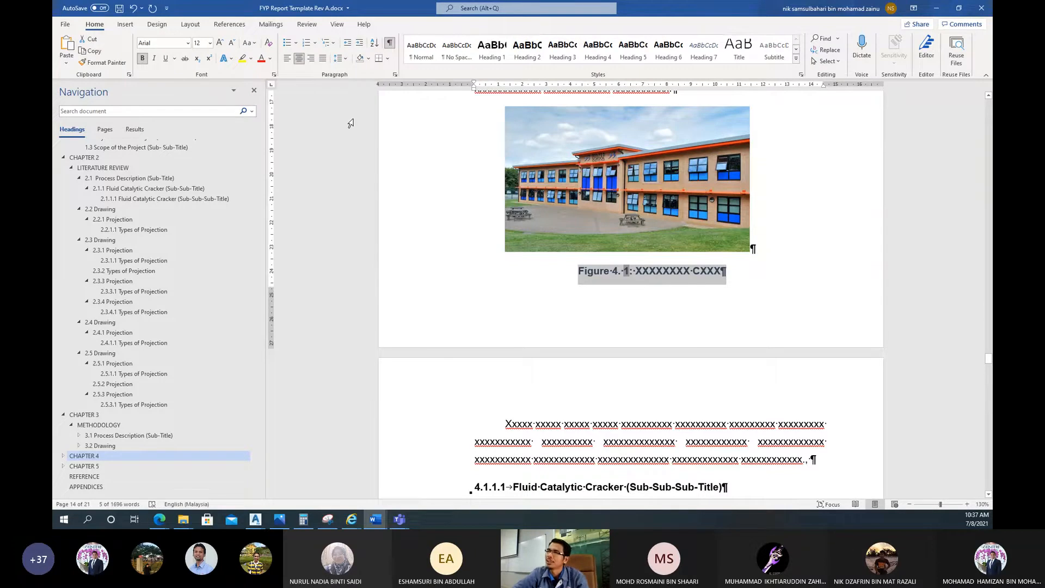
key("ctrl+b")
left_click(610, 299)
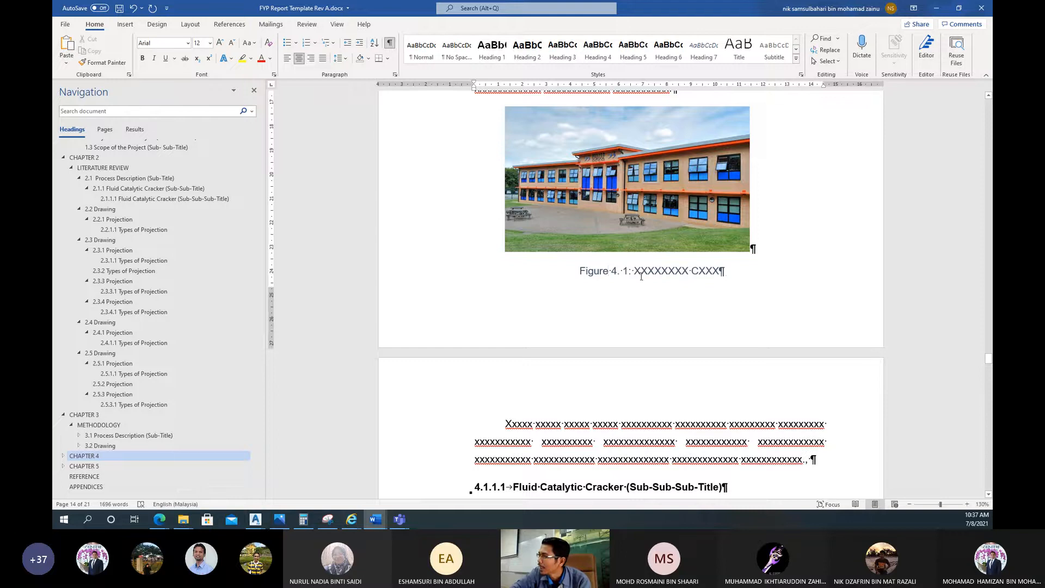
Modify the Caption style to use the Automatic font color and bold text
scroll(641, 373, "down", 2)
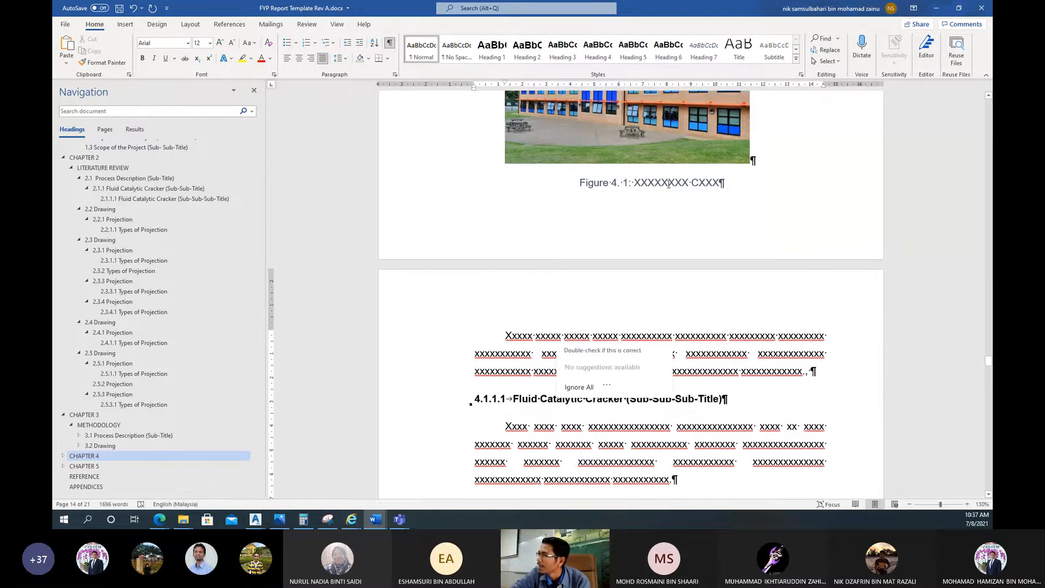
mouse_move(715, 187)
left_mouse_down()
mouse_move(589, 176)
mouse_move(580, 184)
mouse_move(724, 185)
left_mouse_up()
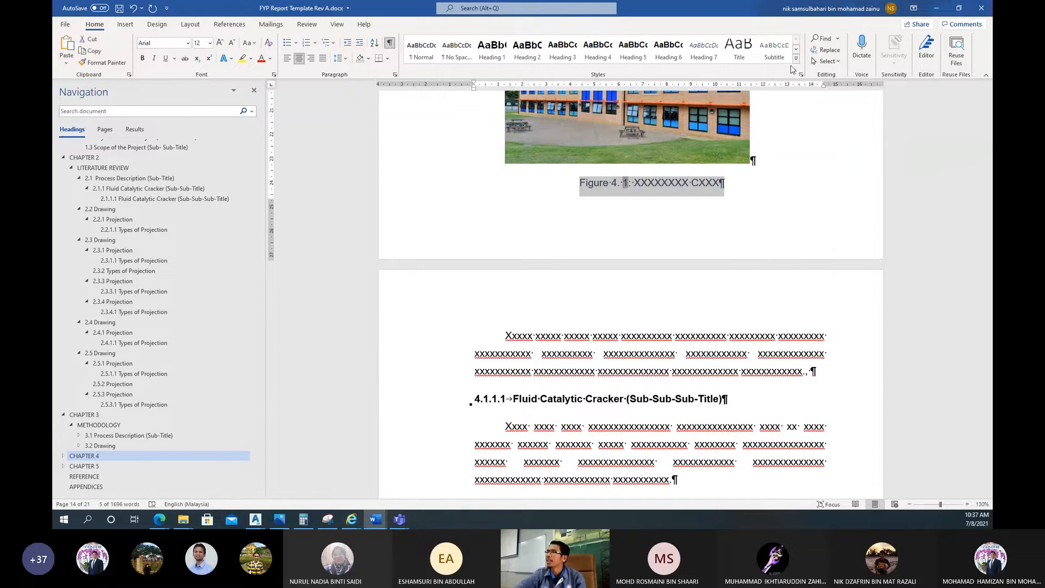
left_click(796, 53)
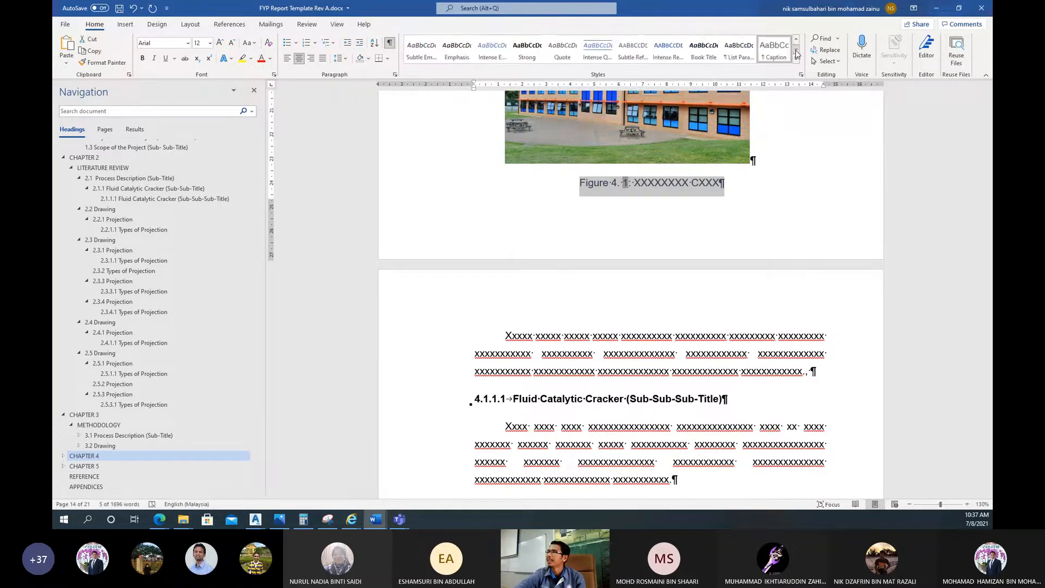
left_click(796, 53)
left_click(798, 45)
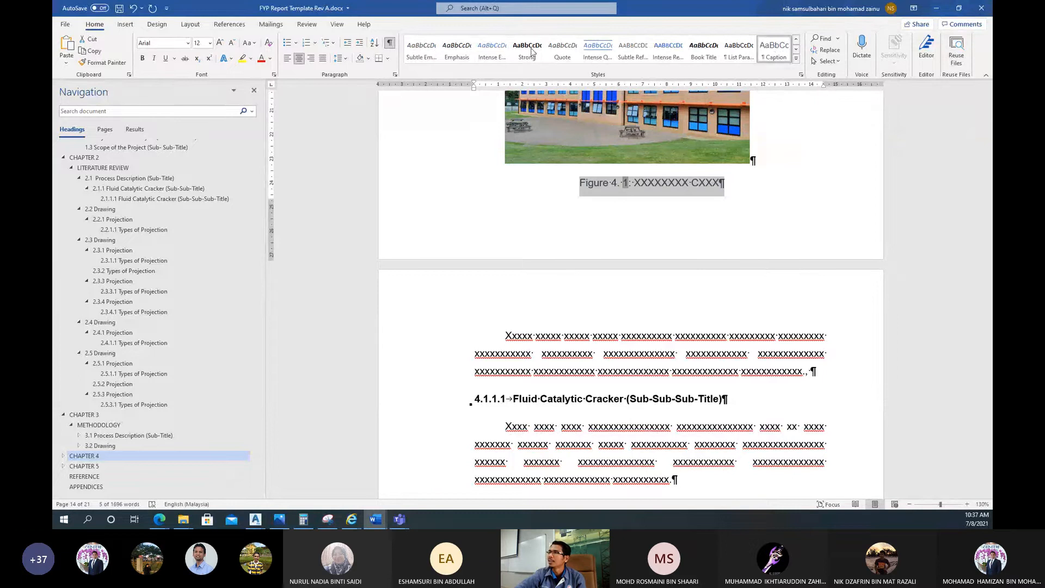
right_click(776, 46)
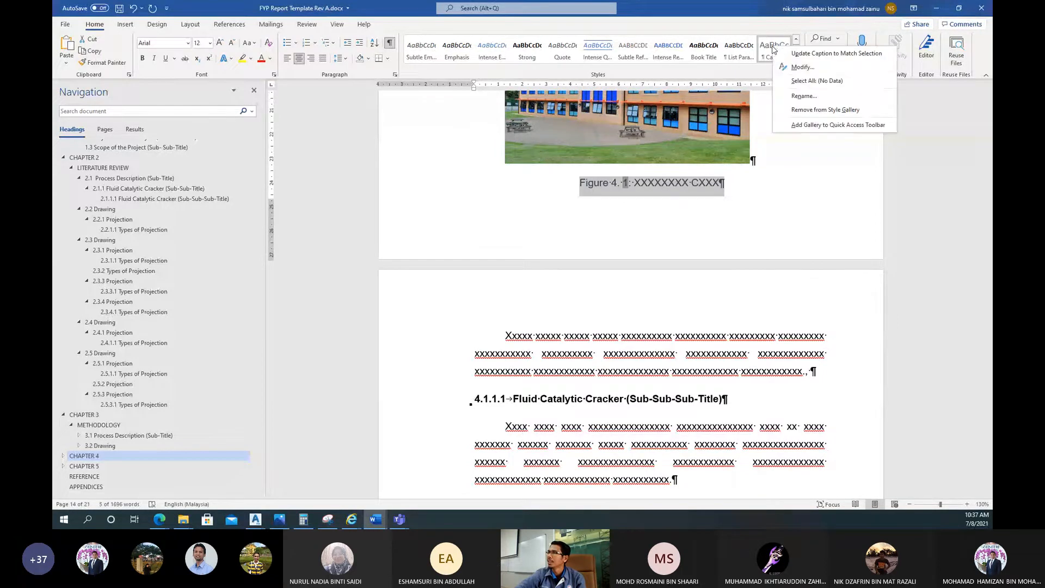
left_click(796, 63)
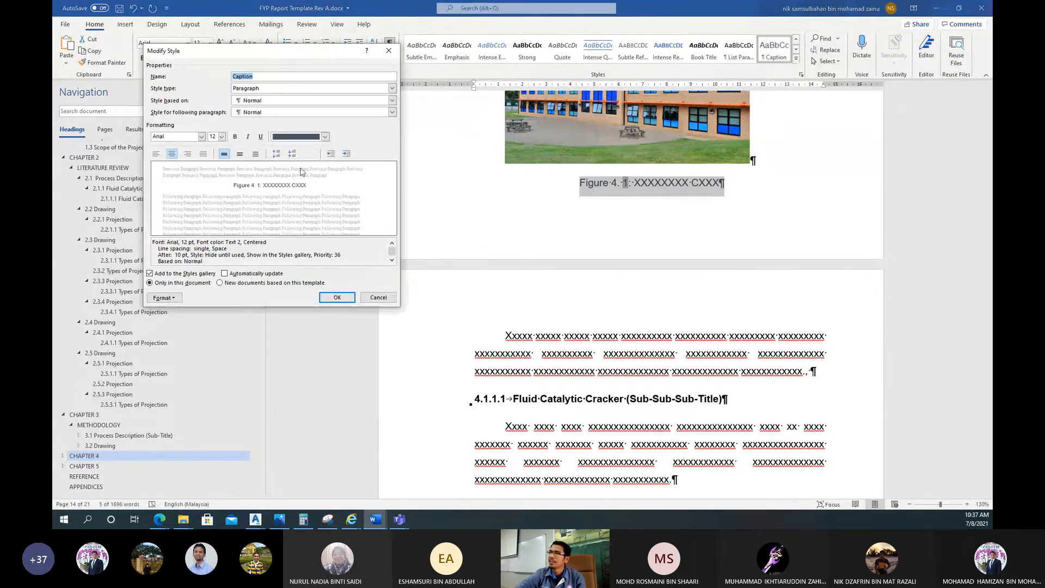
left_click(325, 138)
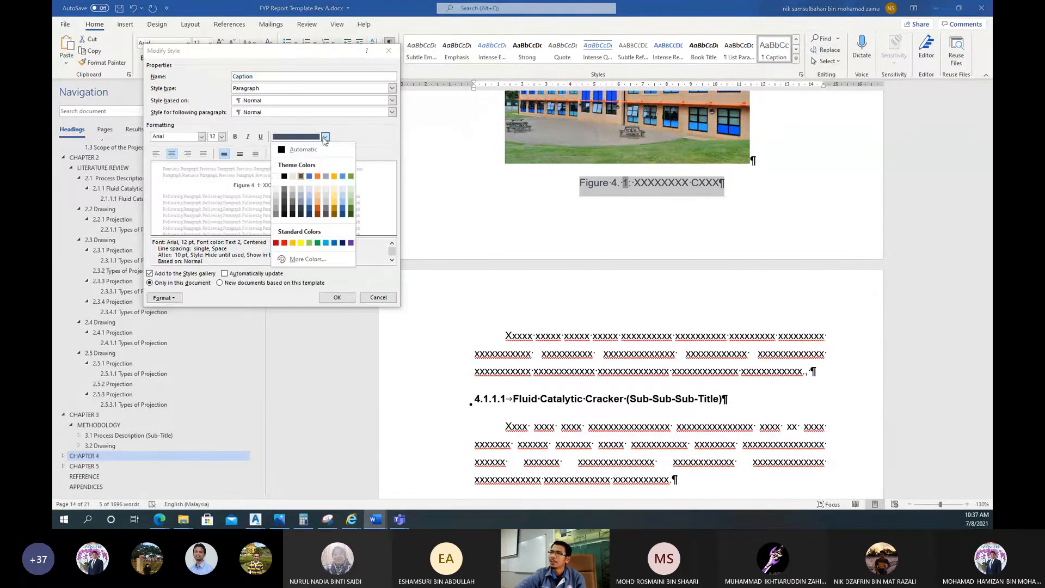
left_click(282, 150)
left_click(235, 137)
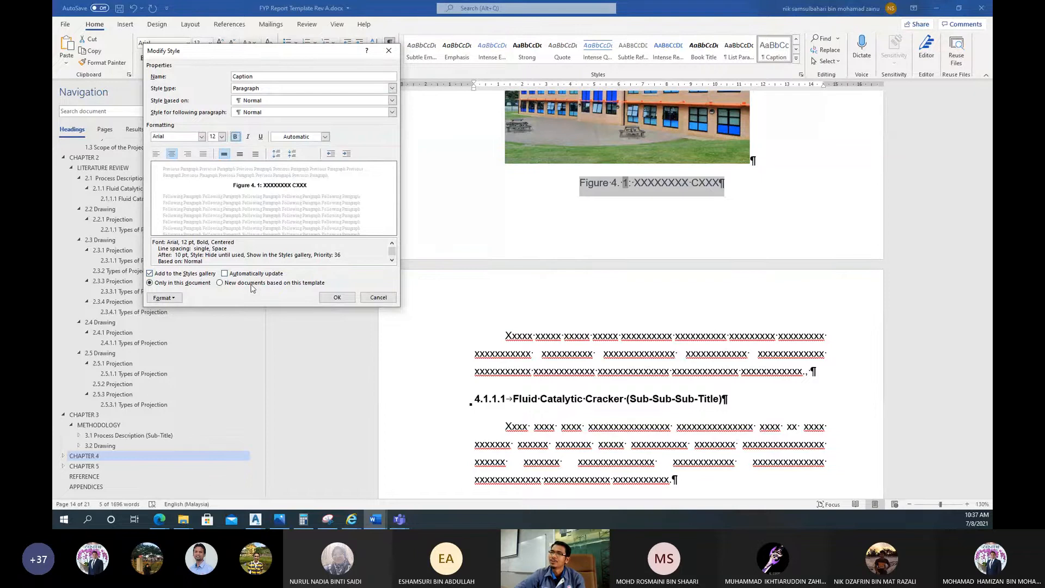
left_click(337, 297)
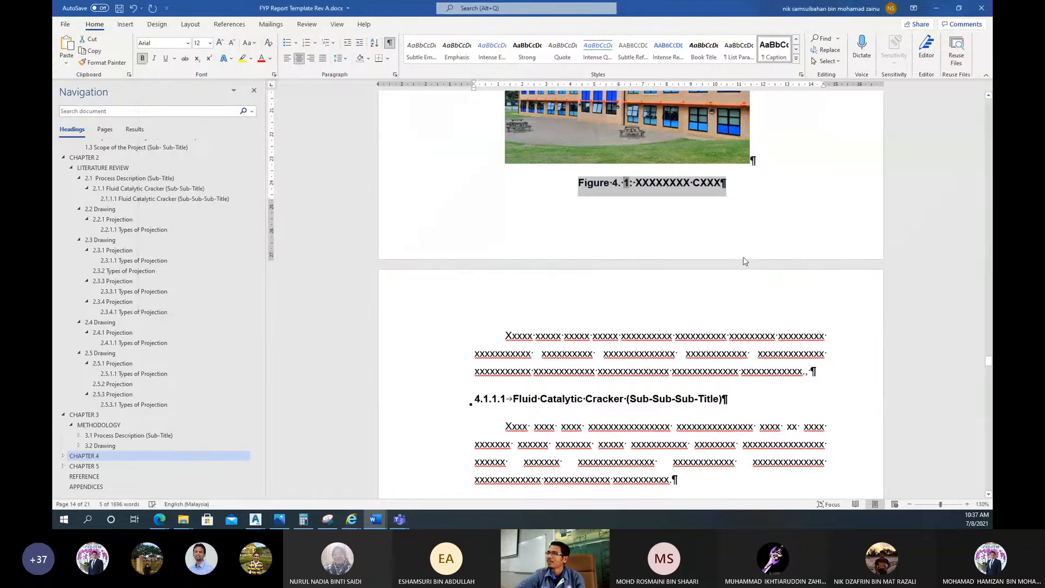
left_click(744, 239)
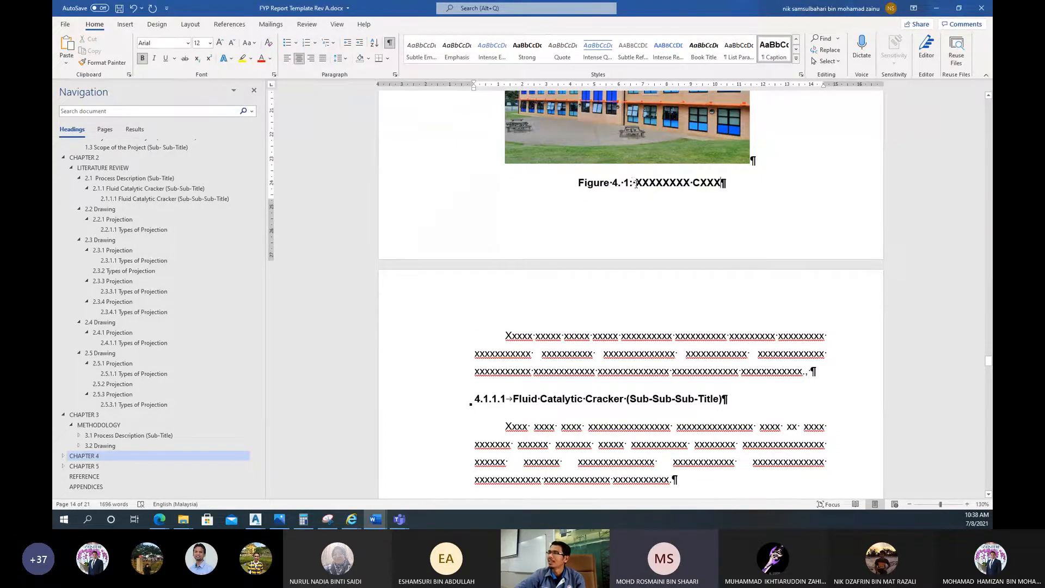
Remove the bold formatting from the description text after "Figure 4. 1:" in the orange school picture's caption
left_click_drag(636, 184, 745, 194)
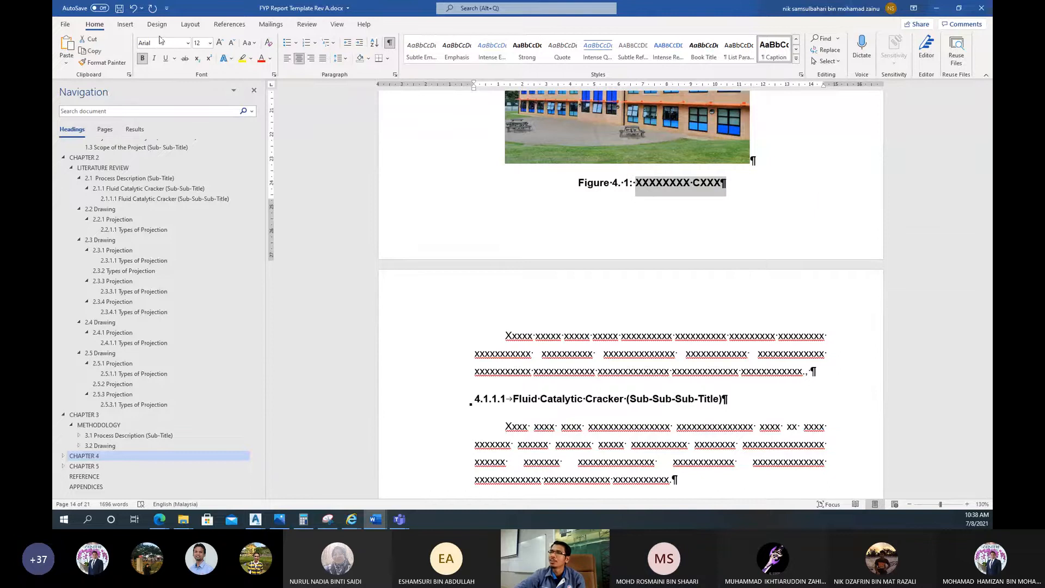
left_click(783, 245)
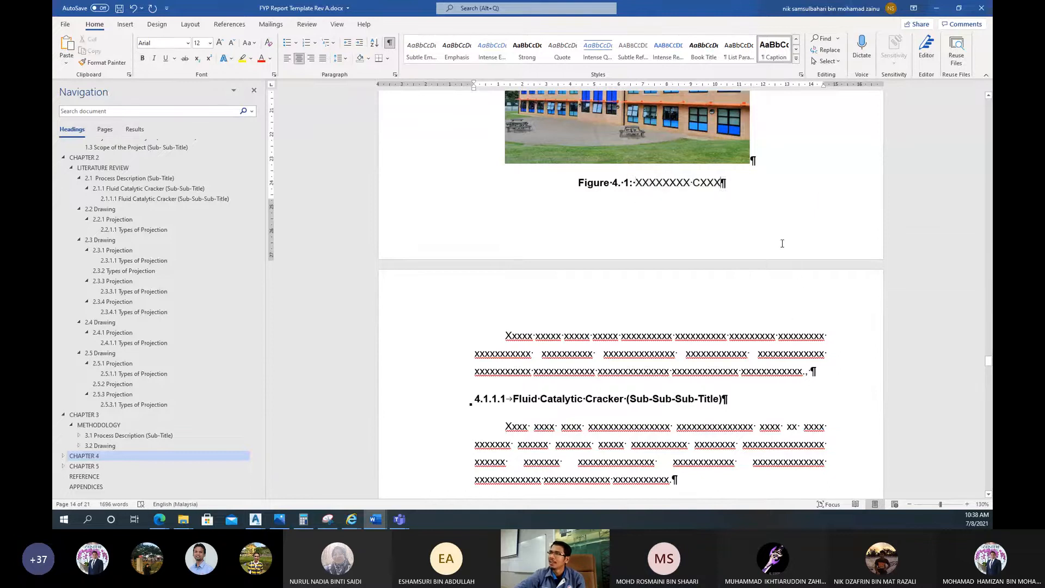
scroll(664, 221, "up", 5)
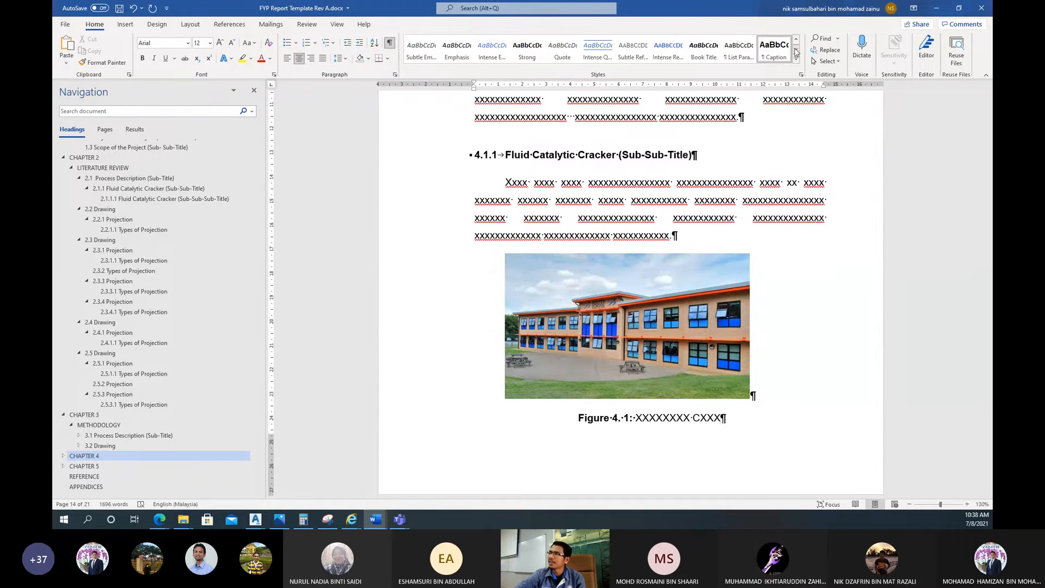
Insert the online Meeting picture of two people at a white table on a new line after section 4.1.1.1's first paragraph
scroll(761, 264, "down", 10)
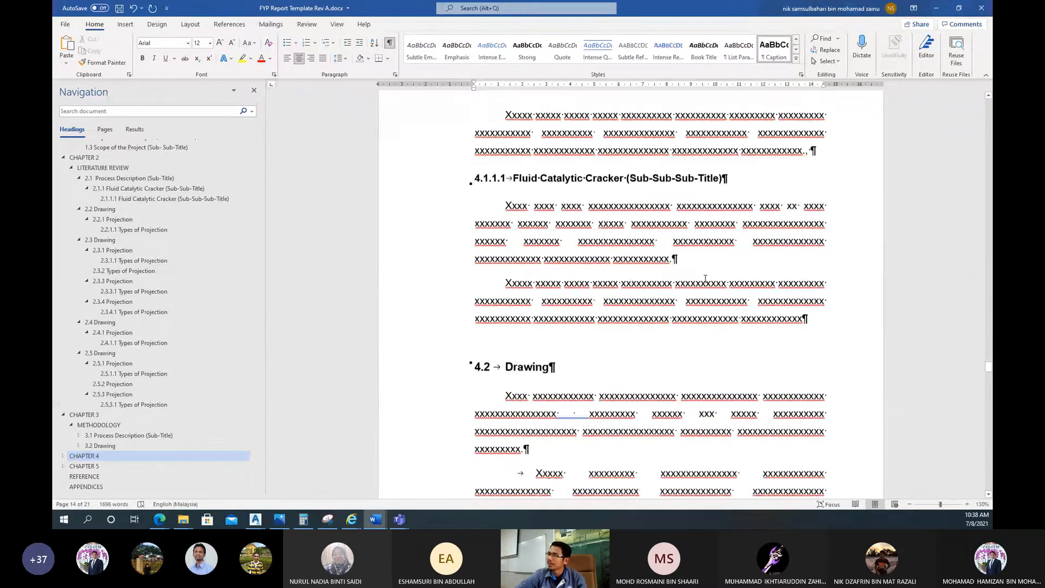
left_click(689, 261)
key("Return")
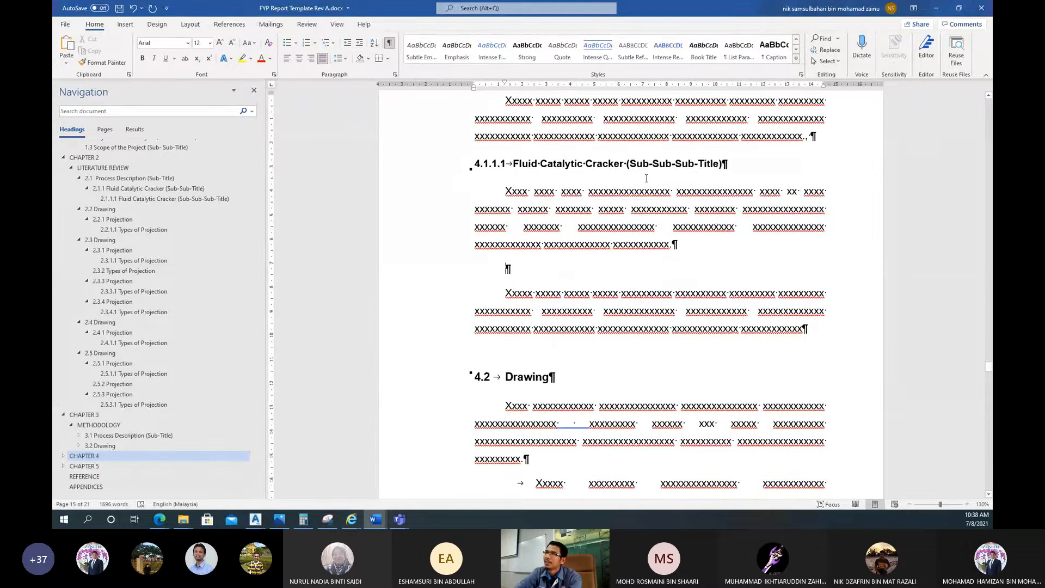
left_click(125, 25)
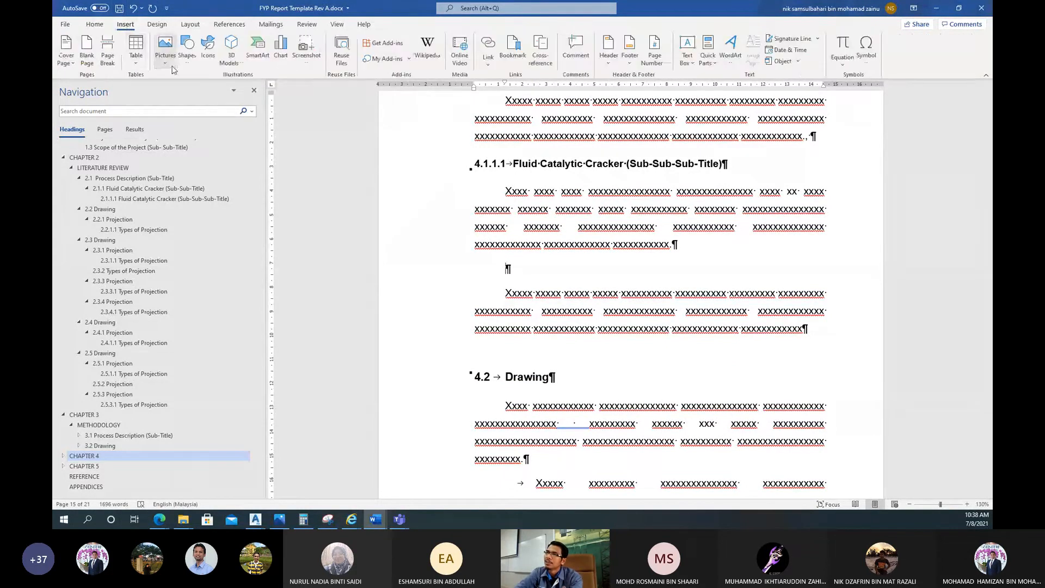
left_click(165, 47)
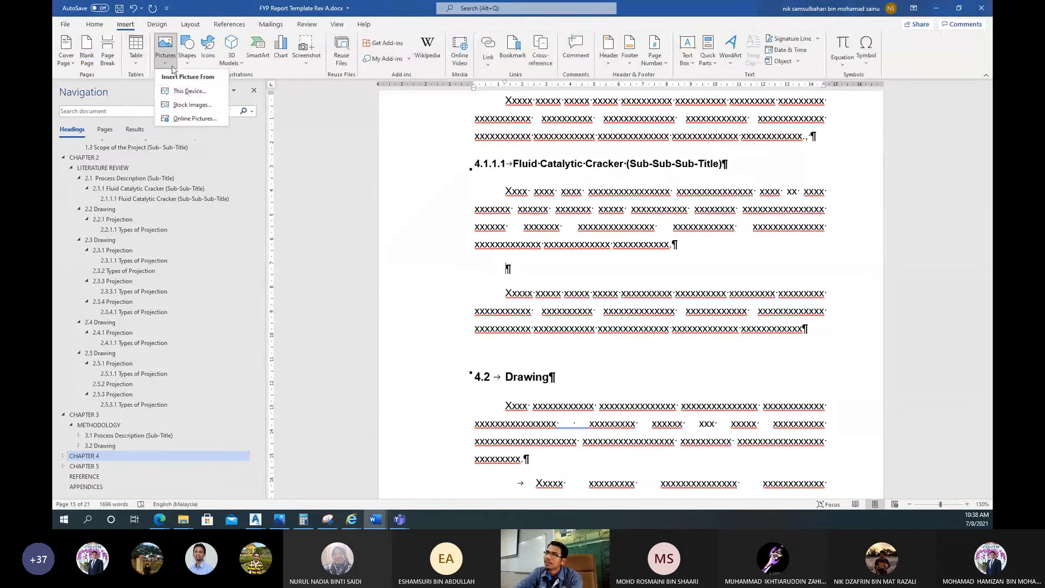
left_click(201, 109)
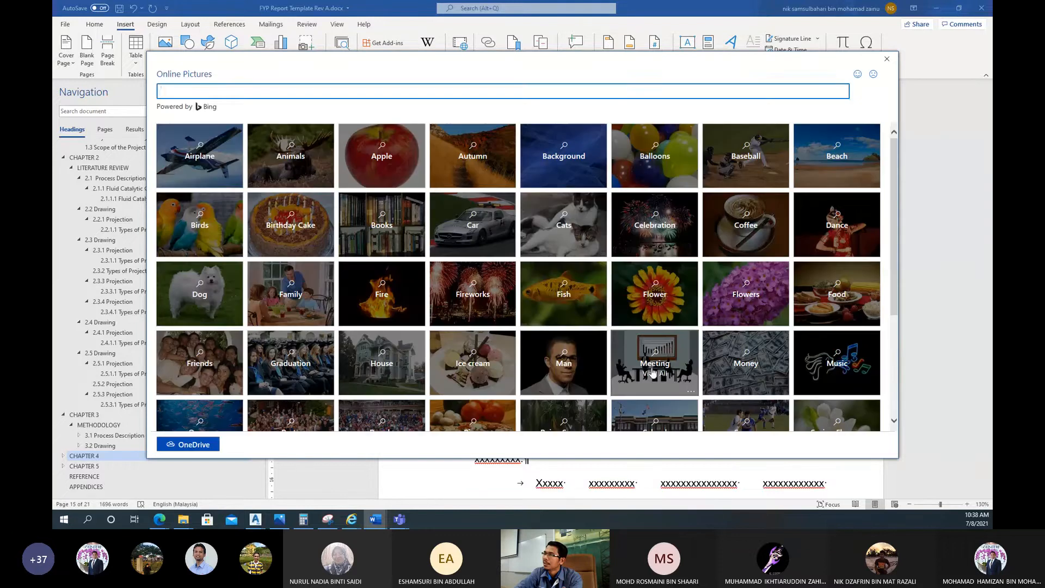
left_click(652, 364)
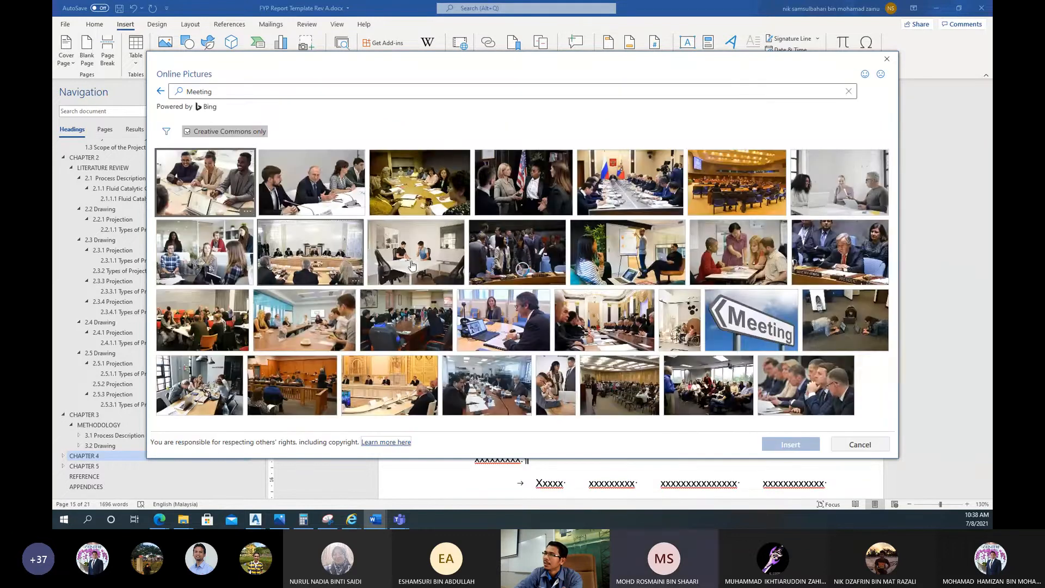
left_click(419, 264)
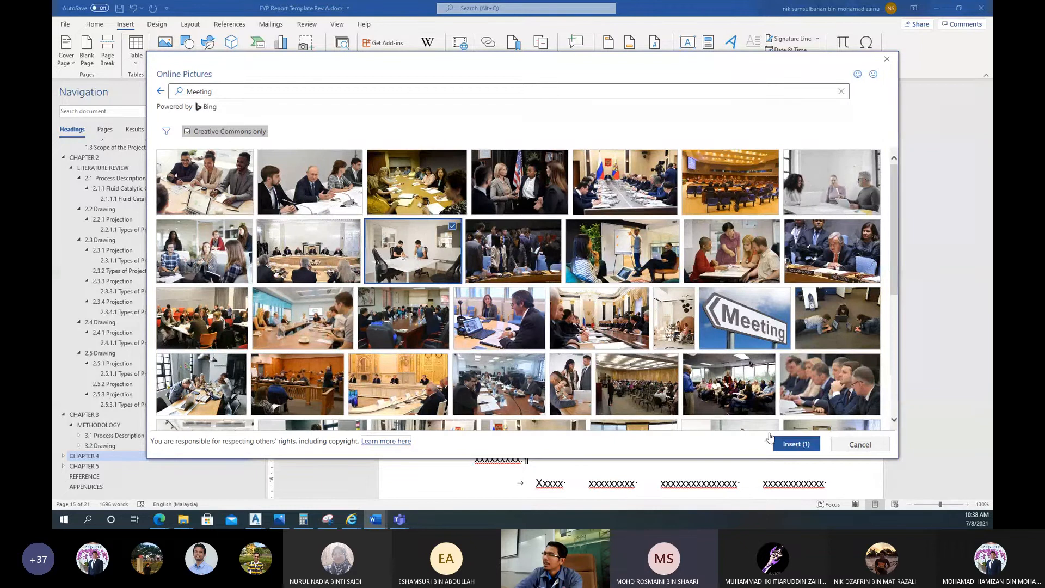
left_click(802, 448)
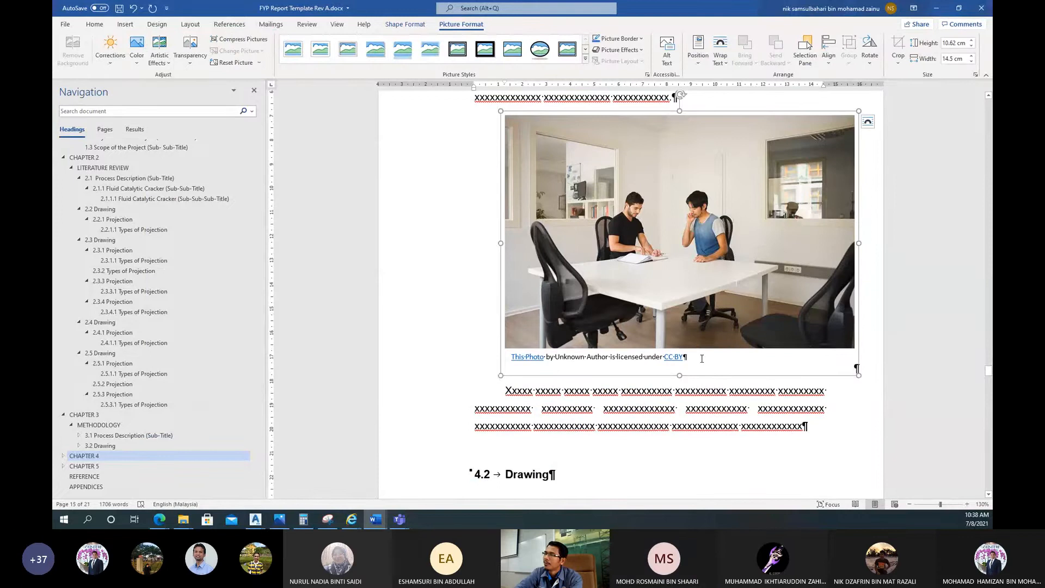
Add a colon before the meeting picture's attribution text and insert an automatically numbered "Figure 4." caption in front of it
left_click(512, 357)
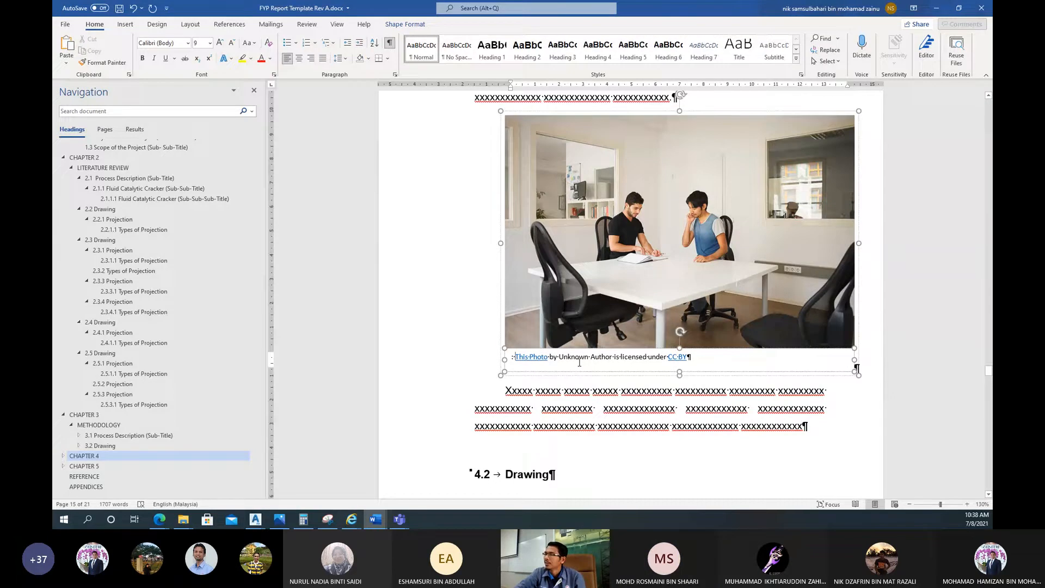
left_click_drag(689, 358, 516, 358)
left_click(510, 355)
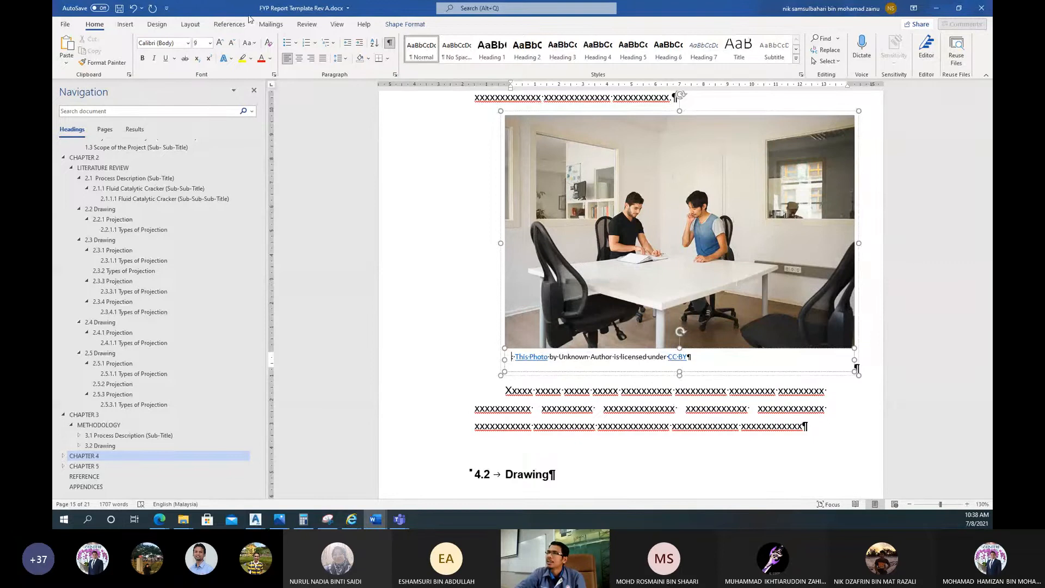
left_click(231, 24)
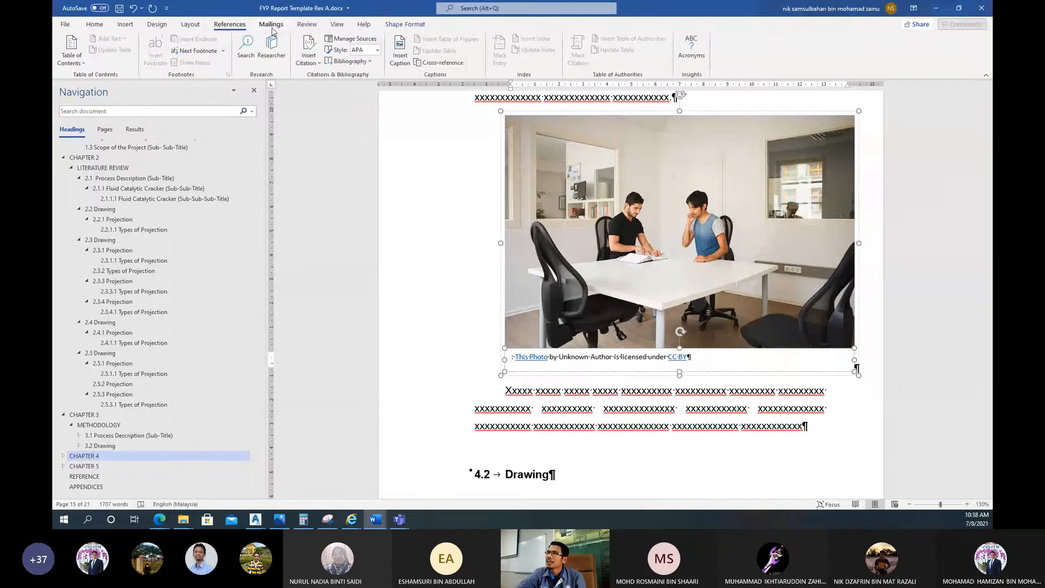
left_click(402, 57)
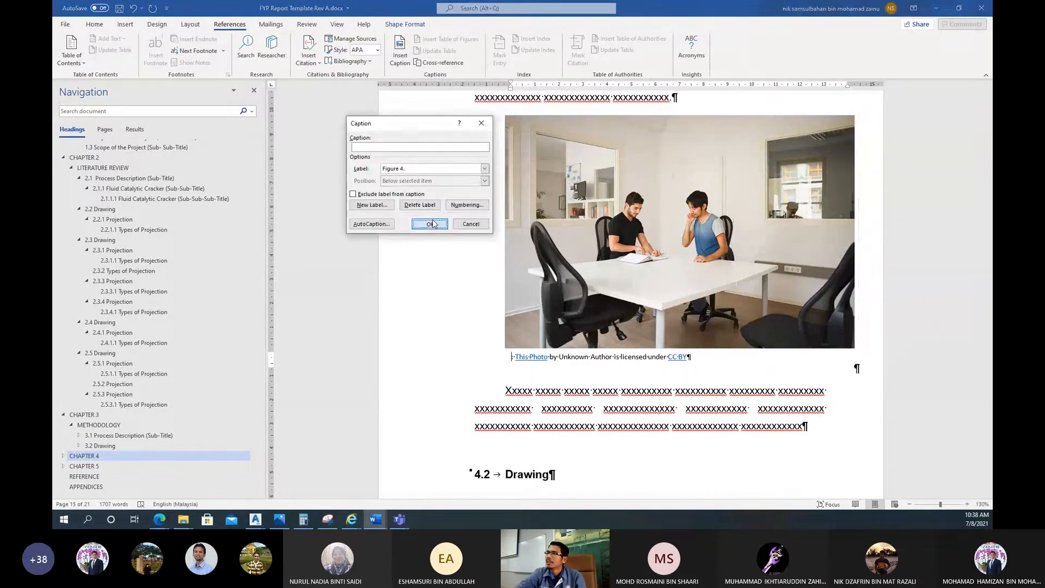
left_click(428, 223)
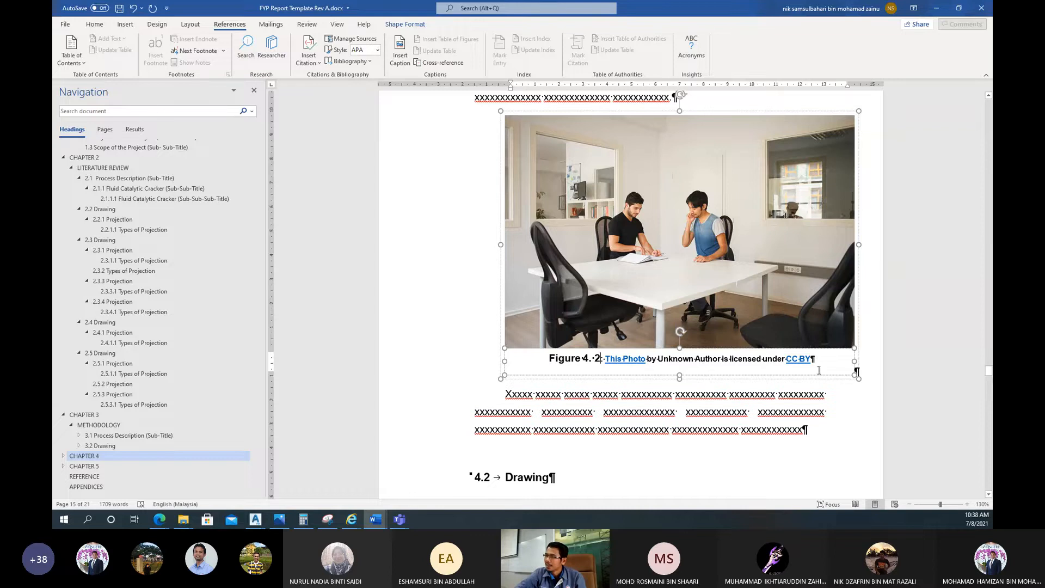
Remove the bold formatting from the attribution text in the meeting picture's caption, keeping the figure label bold
left_click_drag(812, 360, 606, 358)
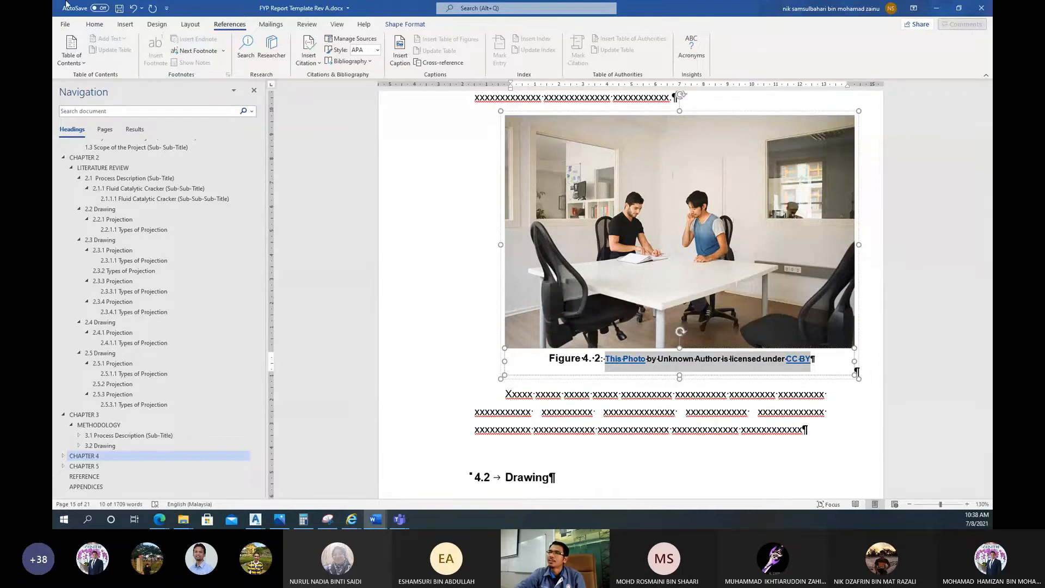
left_click(94, 25)
left_click(142, 58)
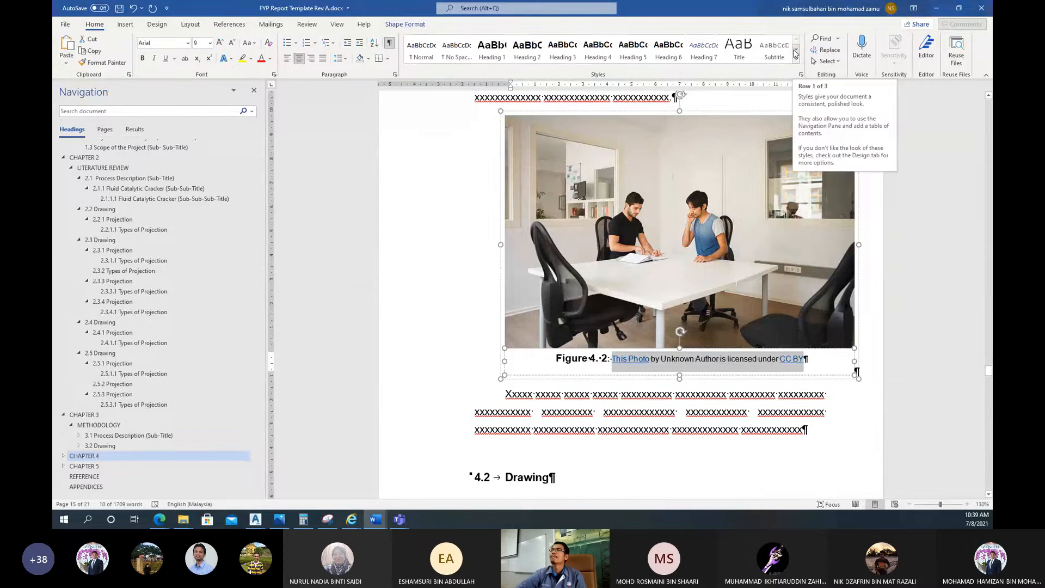
left_click(867, 389)
Review the new figure caption and the rest of Chapters 4 and 5, and return to the example table in section 3.1.1
scroll(866, 389, "down", 6)
scroll(867, 388, "up", 9)
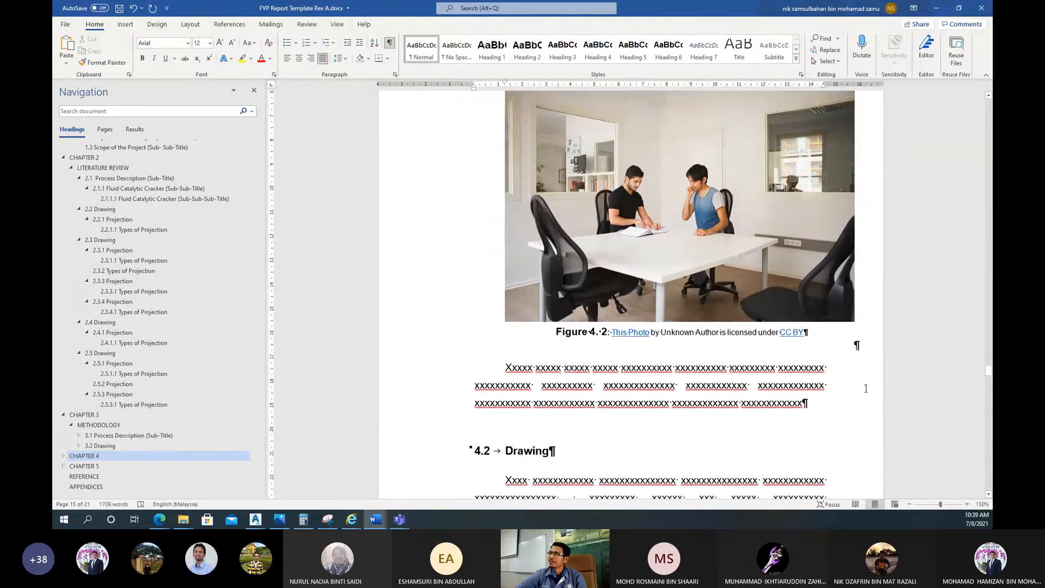
scroll(866, 389, "down", 8)
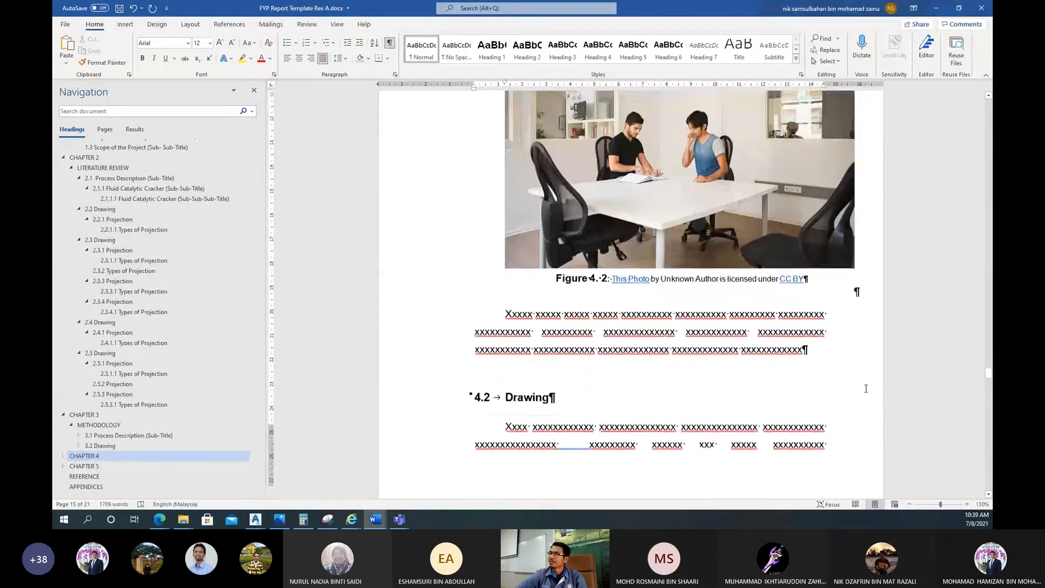
scroll(866, 389, "up", 3)
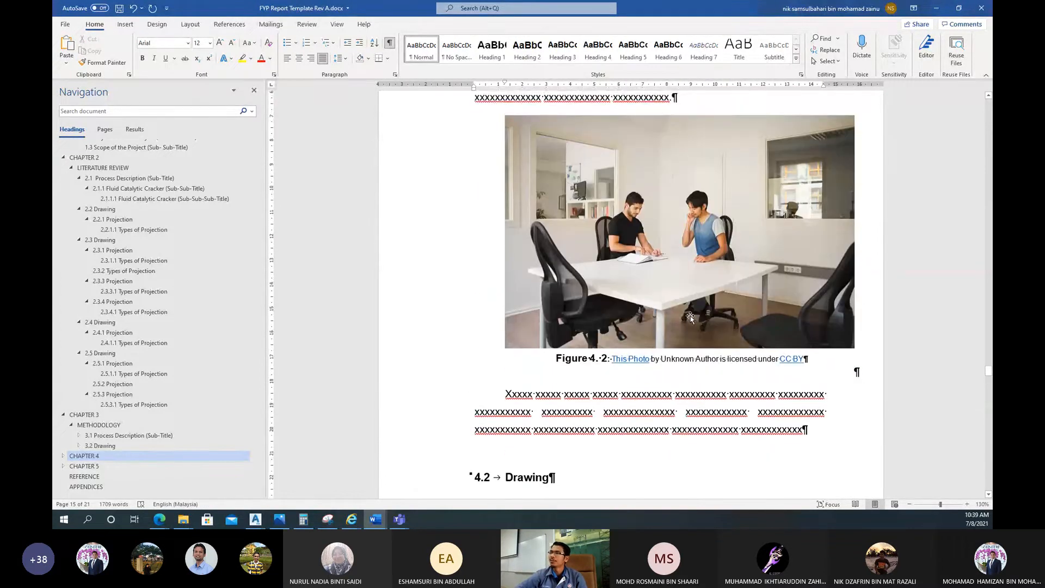
scroll(691, 318, "down", 15)
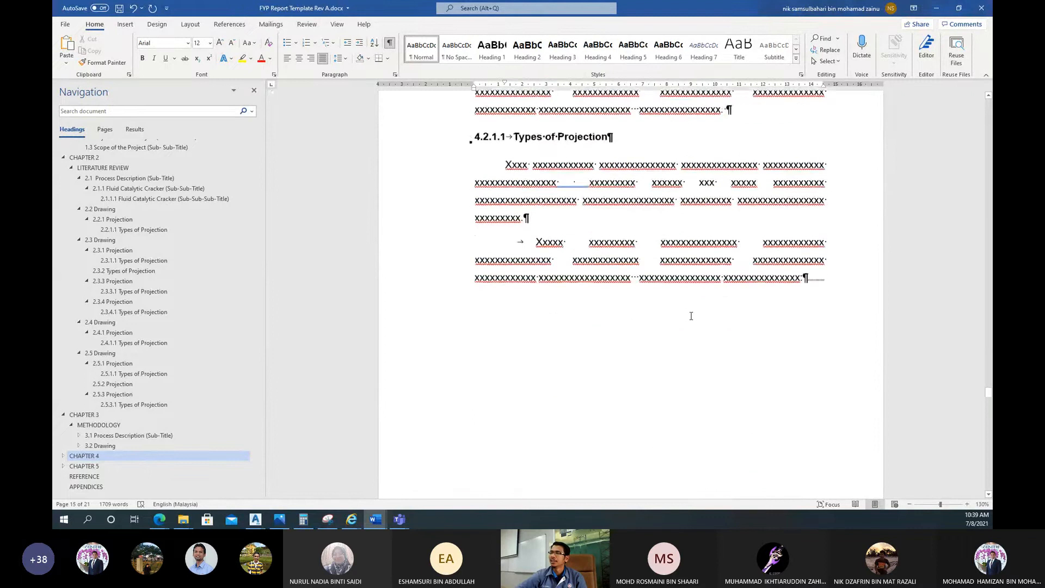
scroll(691, 316, "down", 10)
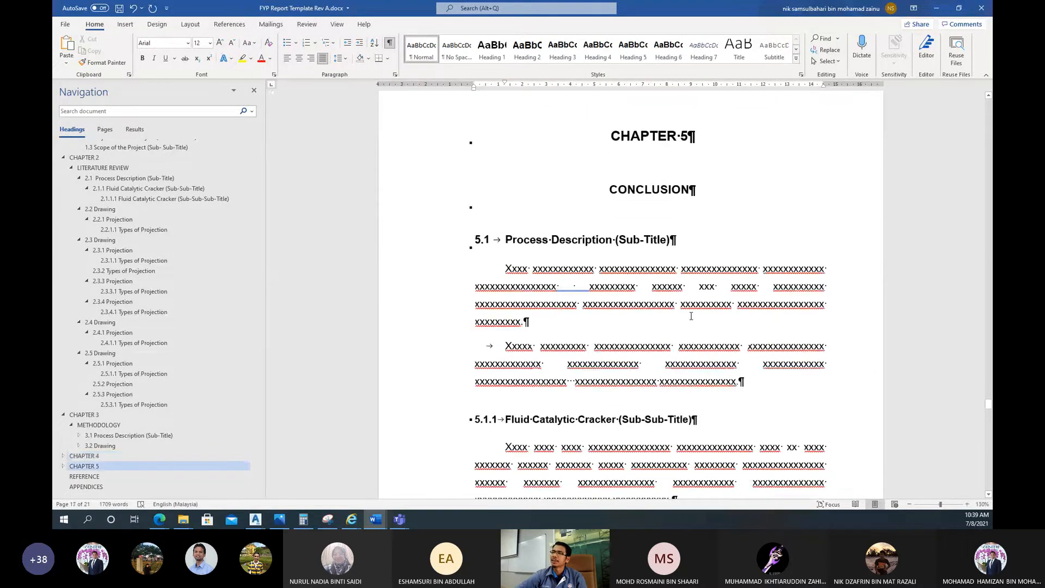
scroll(690, 316, "down", 7)
scroll(691, 316, "up", 4)
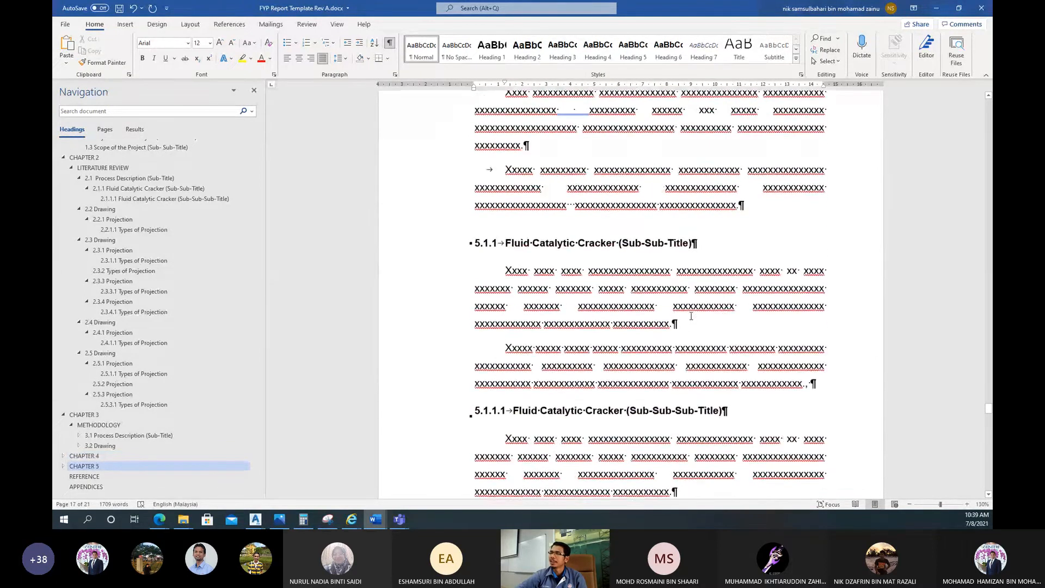
scroll(691, 316, "down", 10)
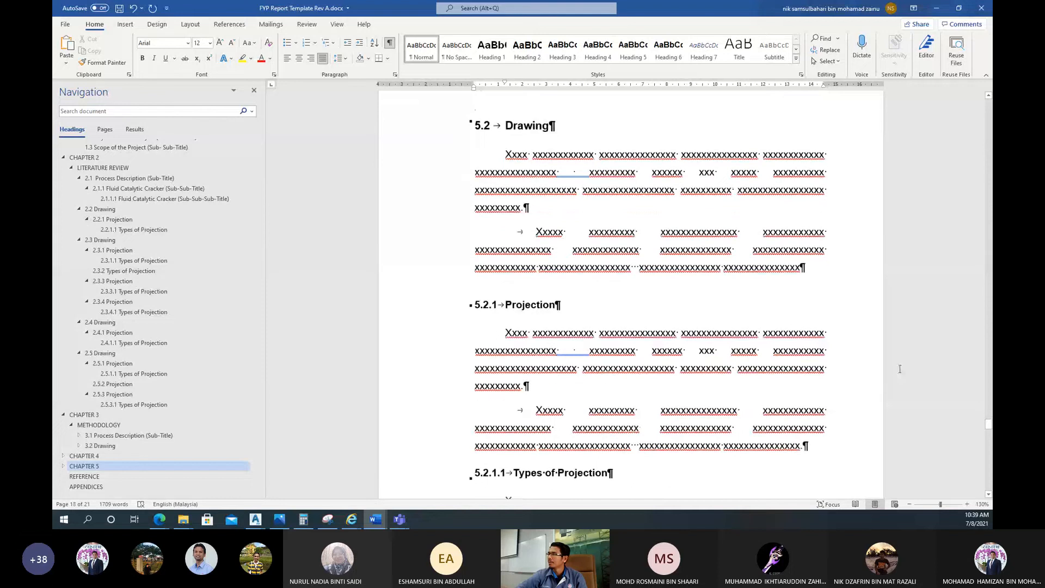
scroll(900, 369, "down", 3)
mouse_move(990, 428)
left_mouse_down()
mouse_move(989, 440)
mouse_move(989, 299)
left_mouse_up()
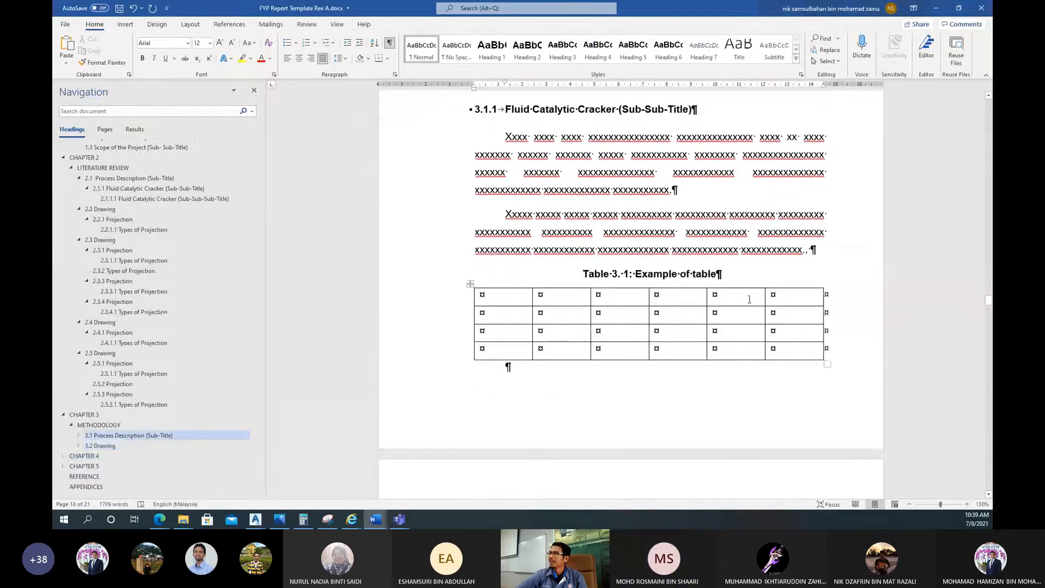
Examine the caption labels available for the "Example of table" caption in section 3.1.1
left_click(653, 274)
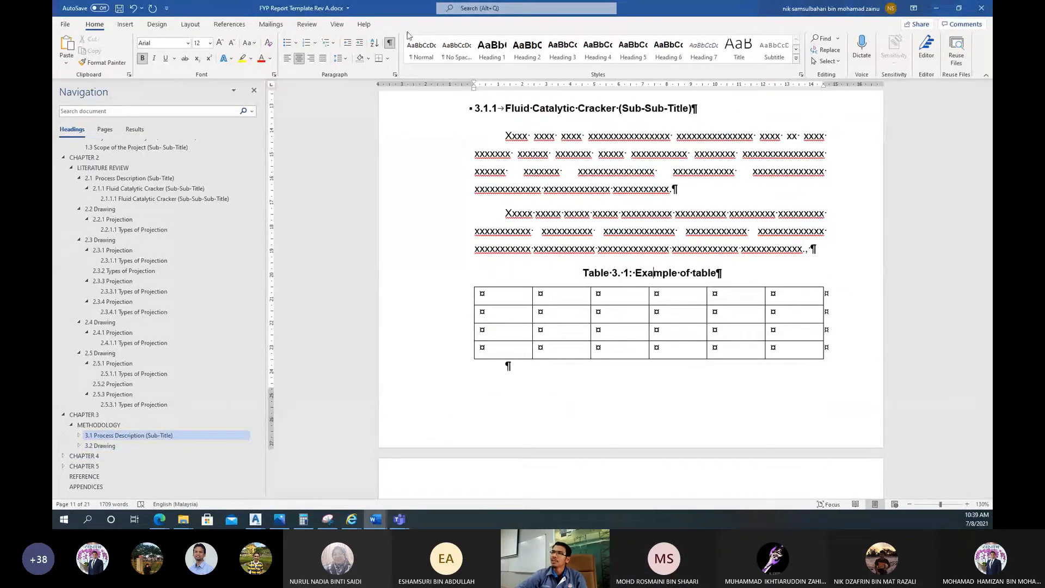
left_click(230, 25)
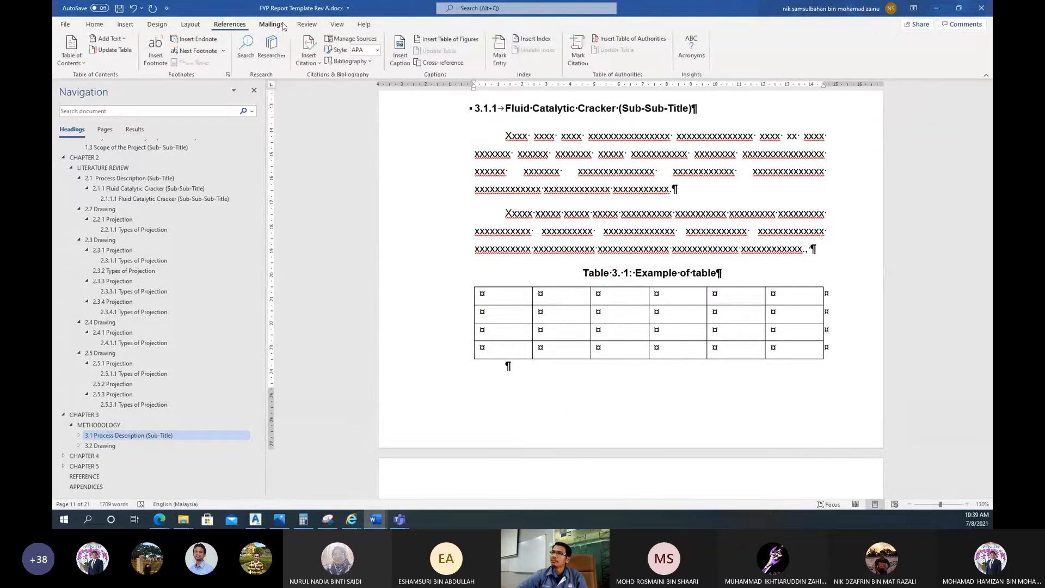
left_click(310, 55)
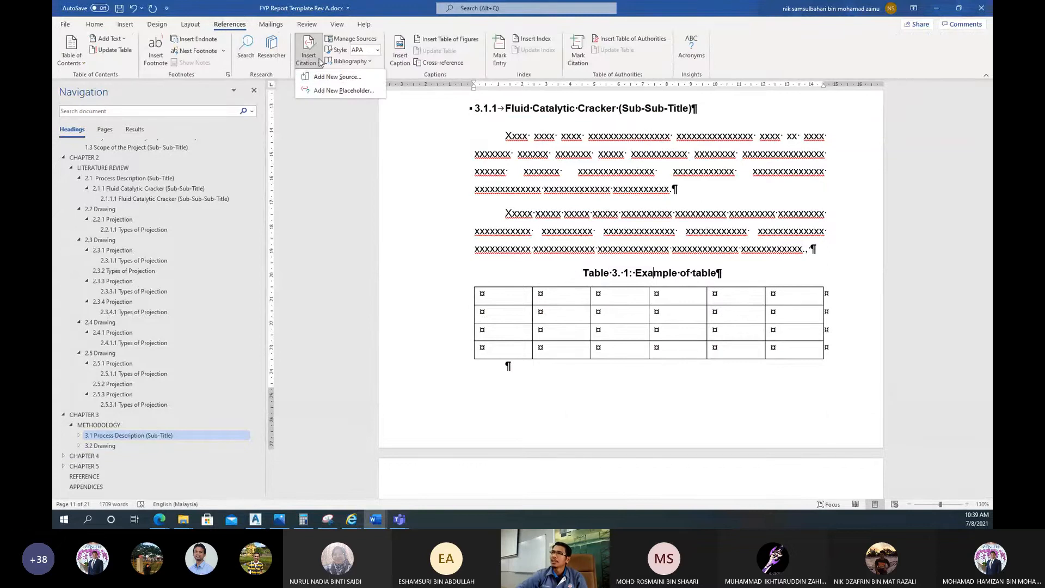
left_click(319, 63)
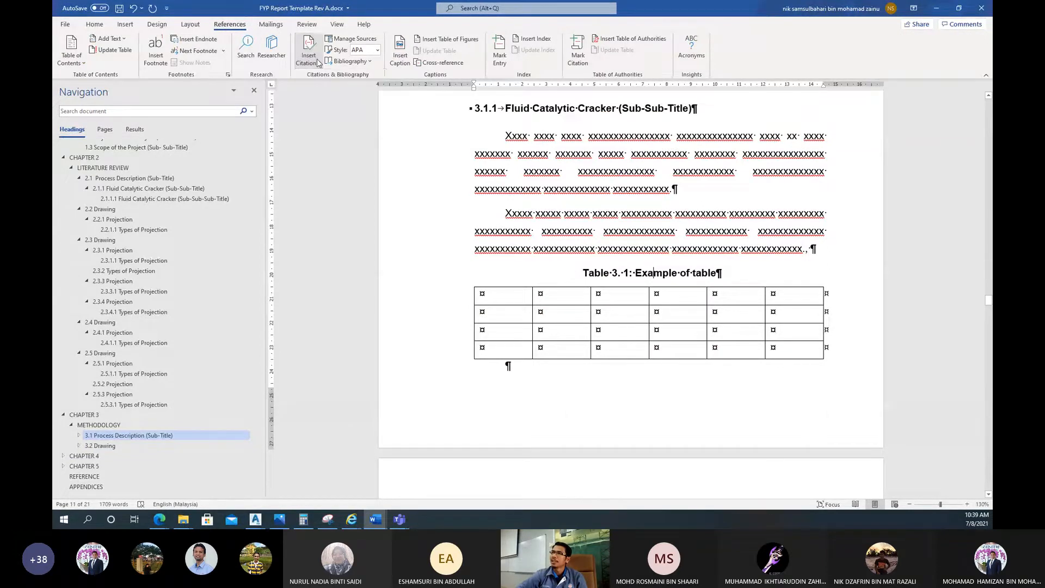
left_click(401, 54)
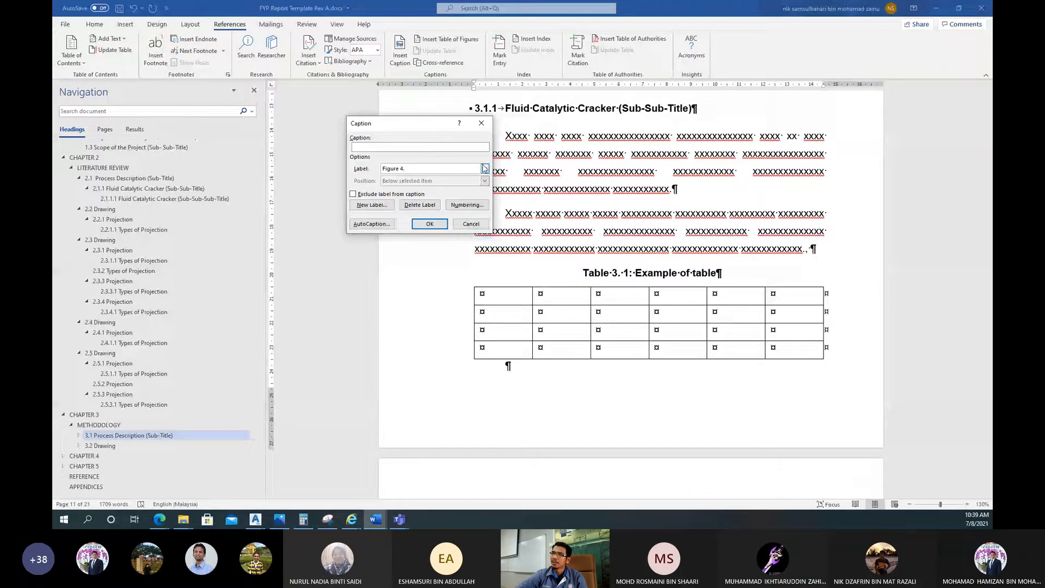
left_click(485, 168)
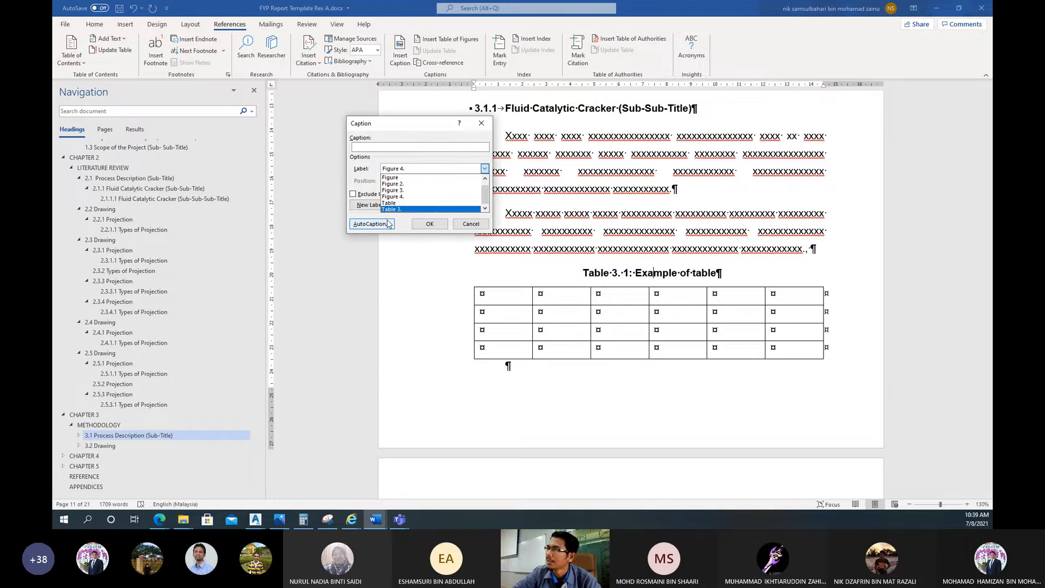
left_click(434, 129)
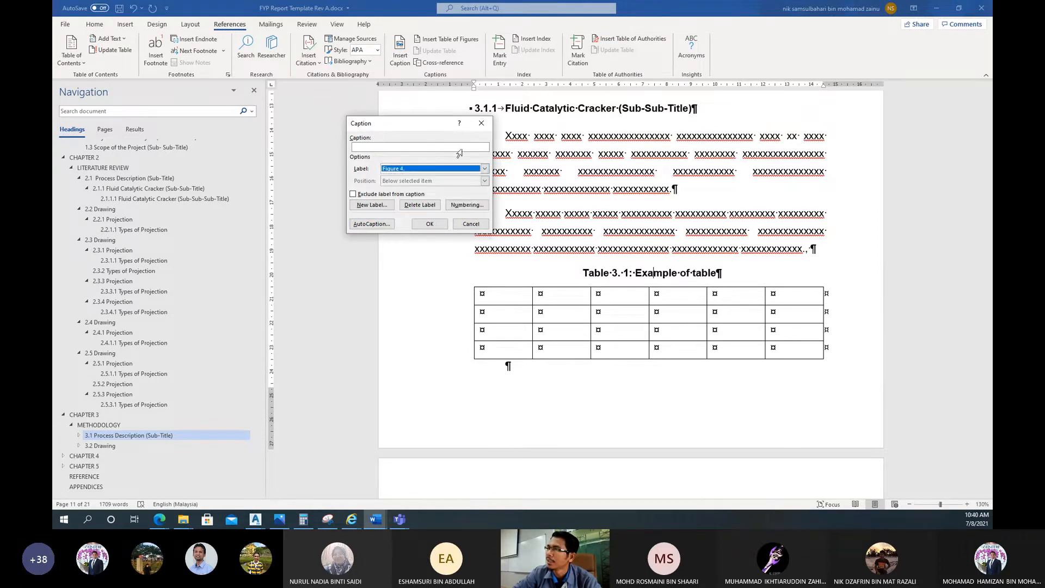
Try a new "Table 2:" caption label in the section 3.1.1 table caption, and undo the insertion
left_click(466, 148)
left_click(384, 204)
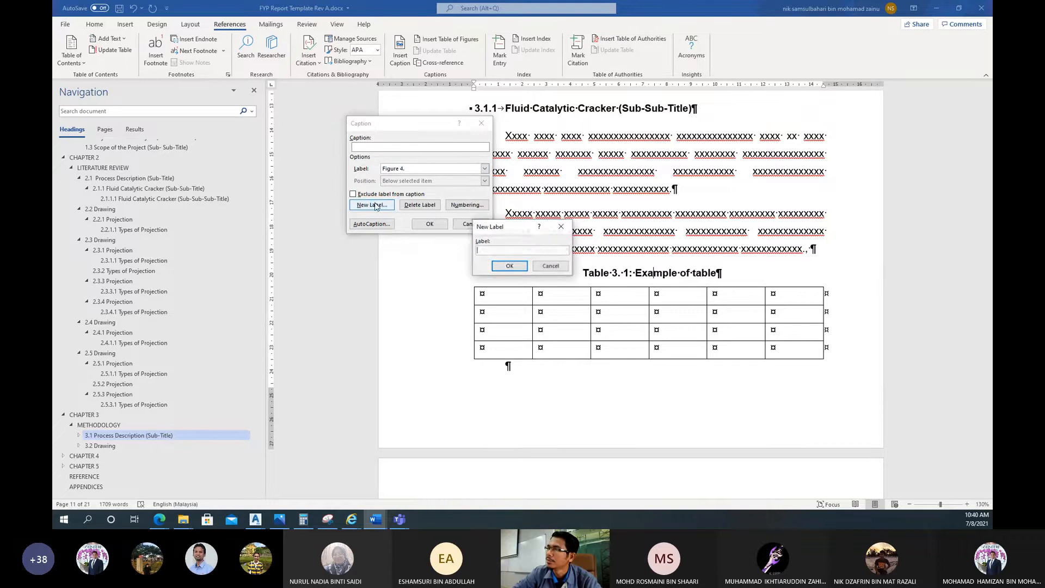
type("Table")
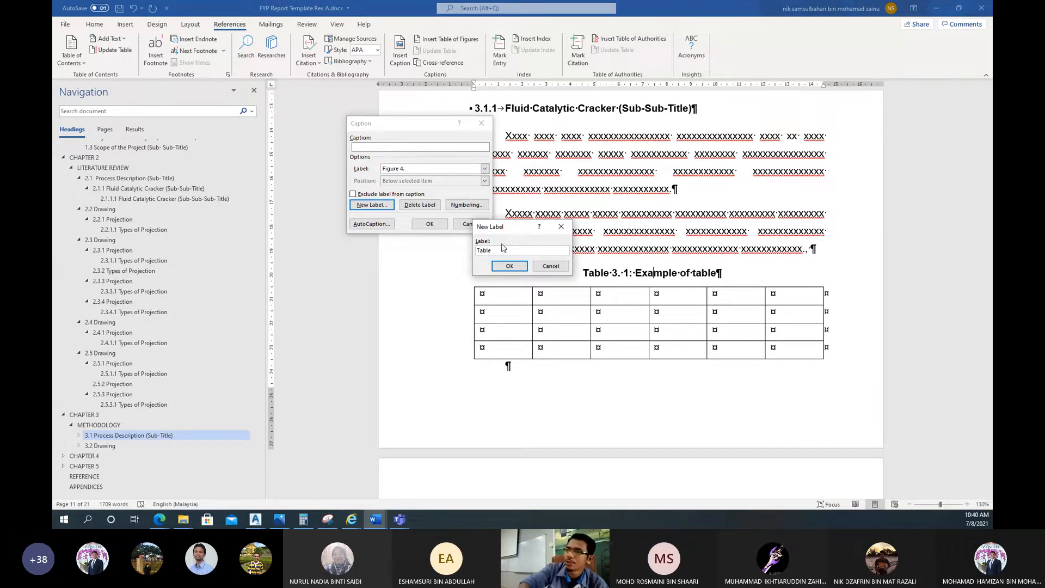
type(" 2")
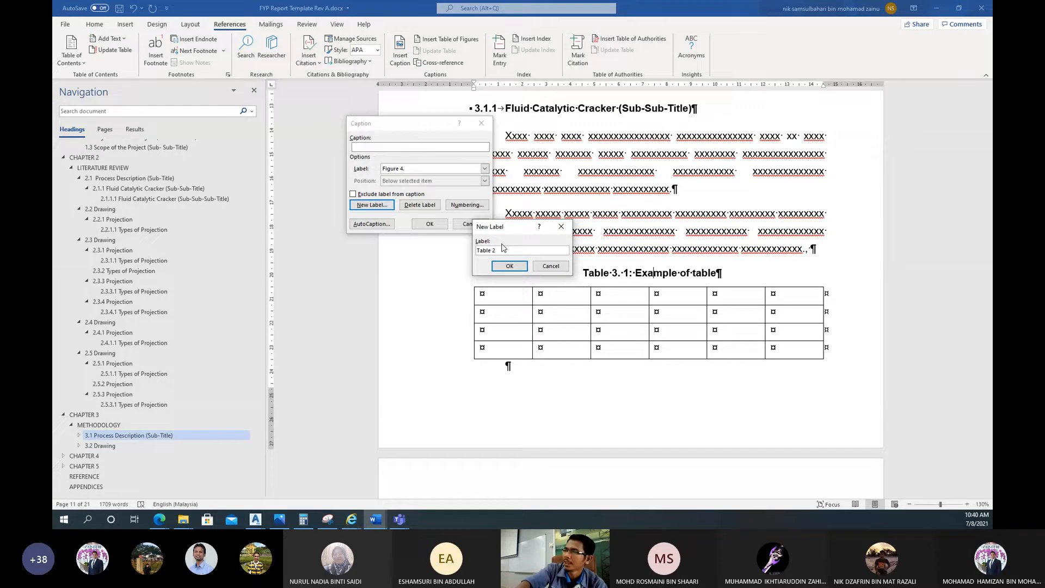
type(":")
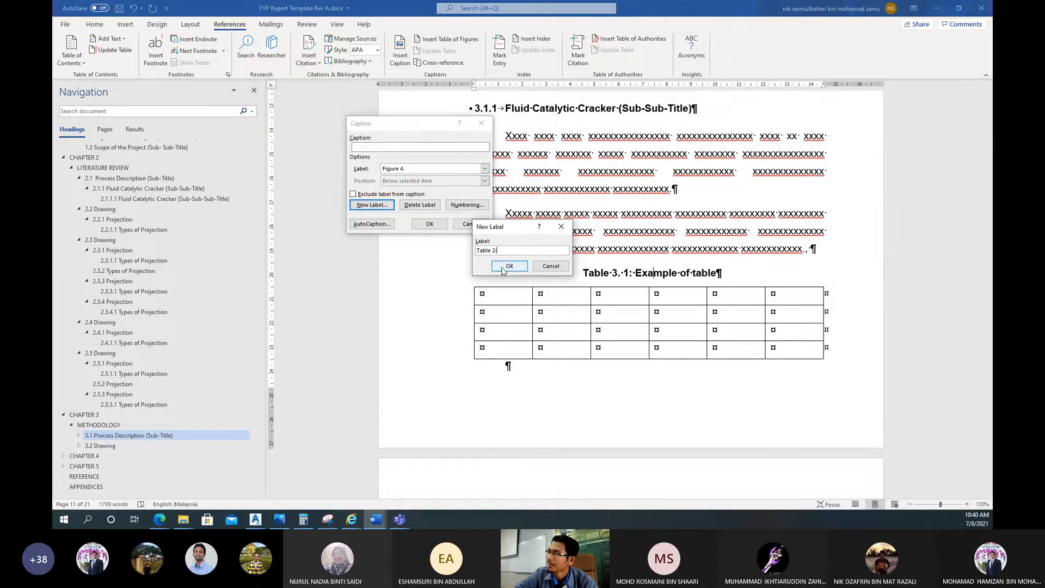
left_click(503, 267)
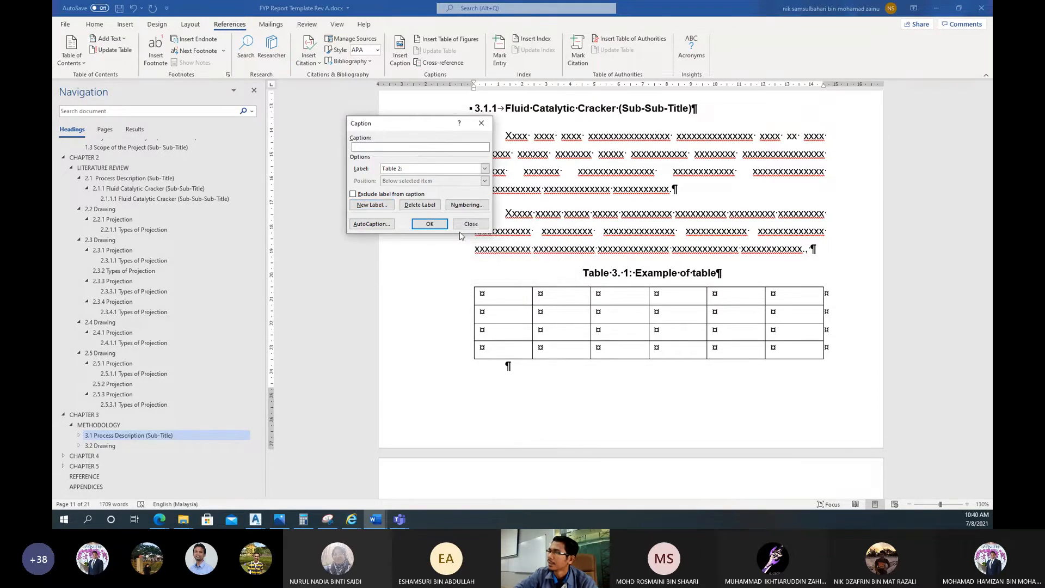
key("Return")
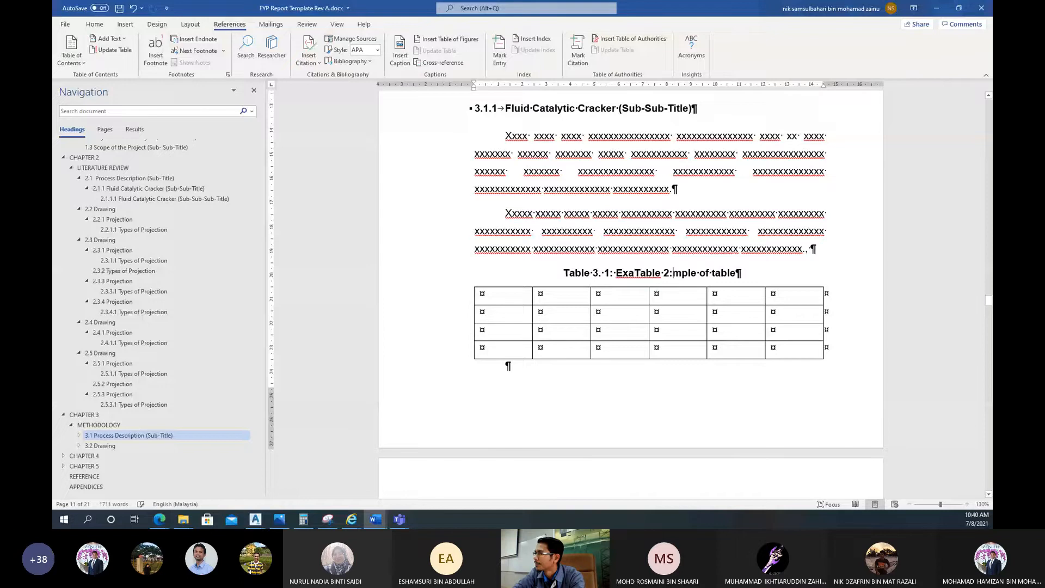
key("ctrl+z")
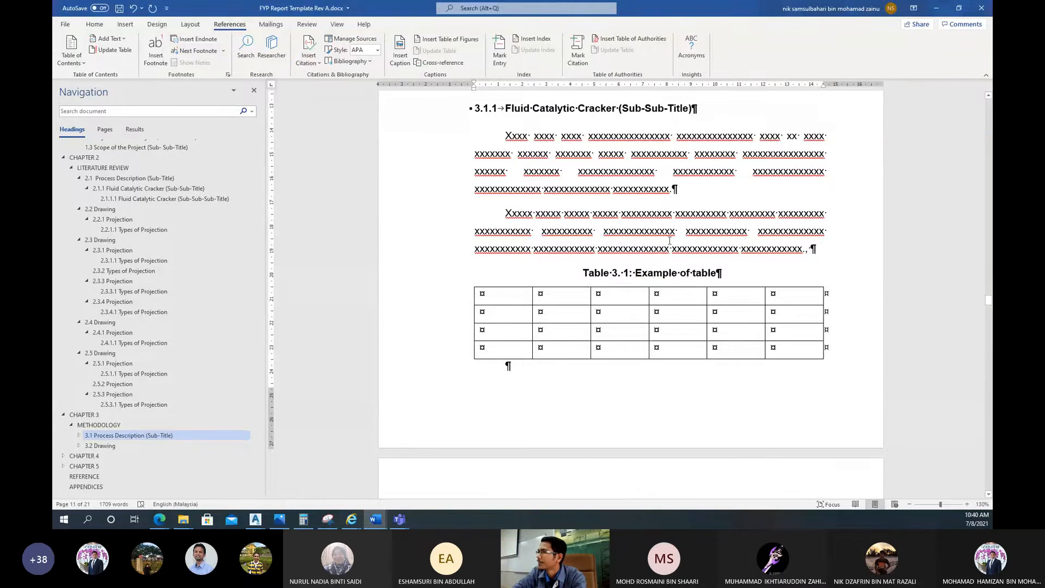
Insert a table of five columns and two rows below the last paragraph of section 2.5.2
scroll(656, 246, "up", 15)
scroll(656, 246, "up", 4)
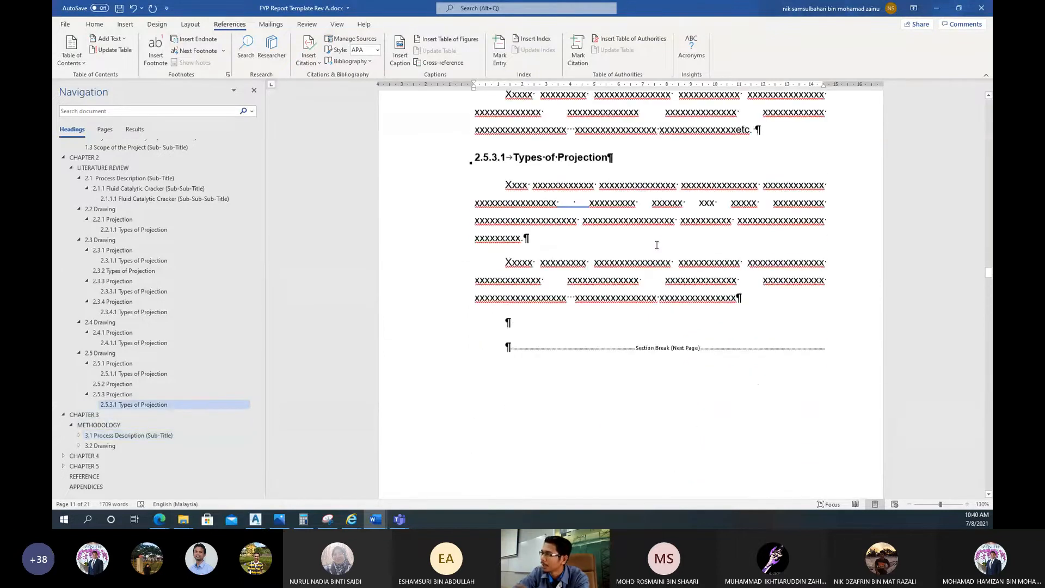
scroll(657, 245, "up", 10)
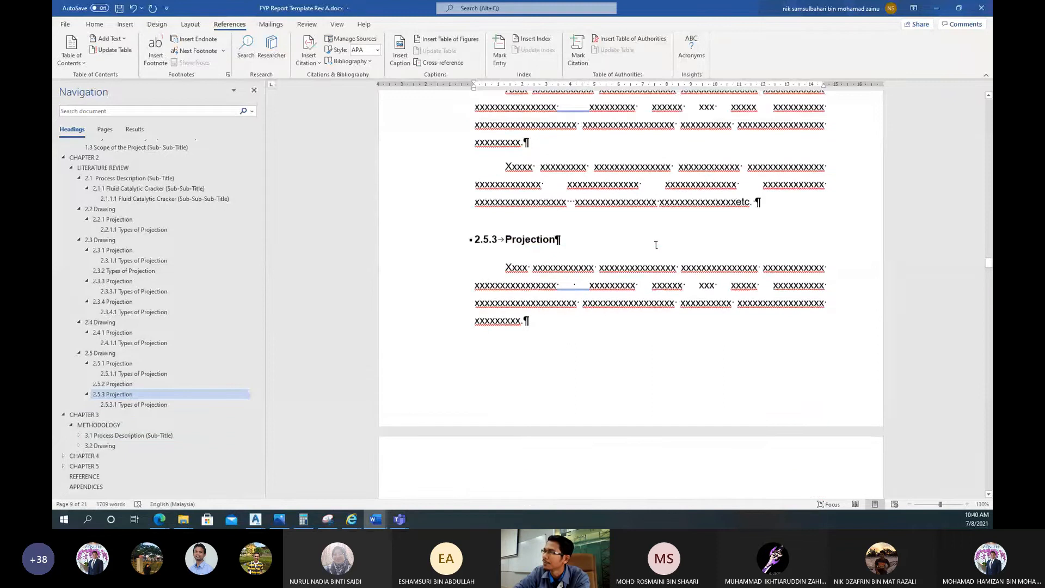
left_click(756, 303)
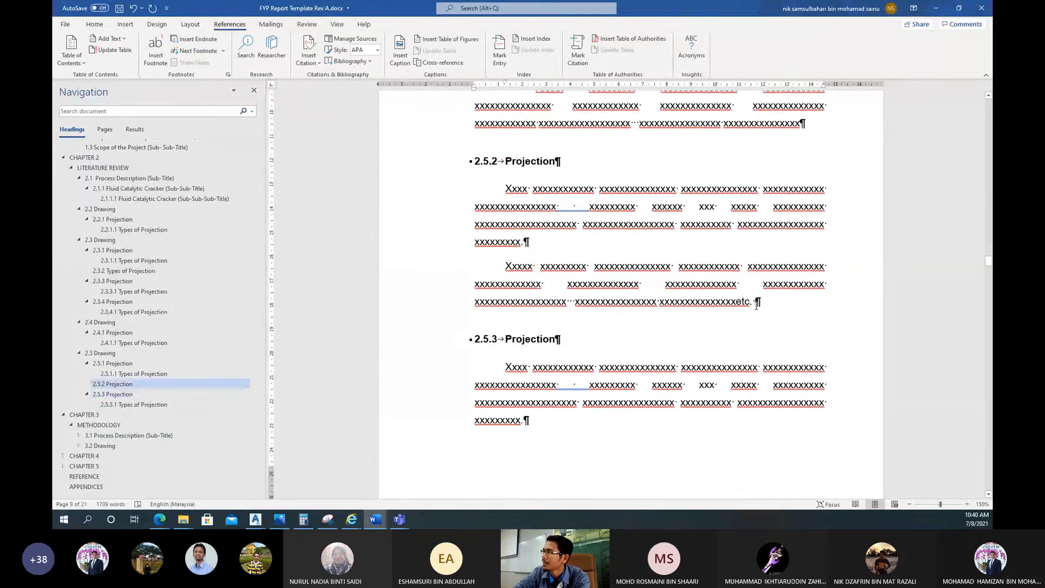
key("Return")
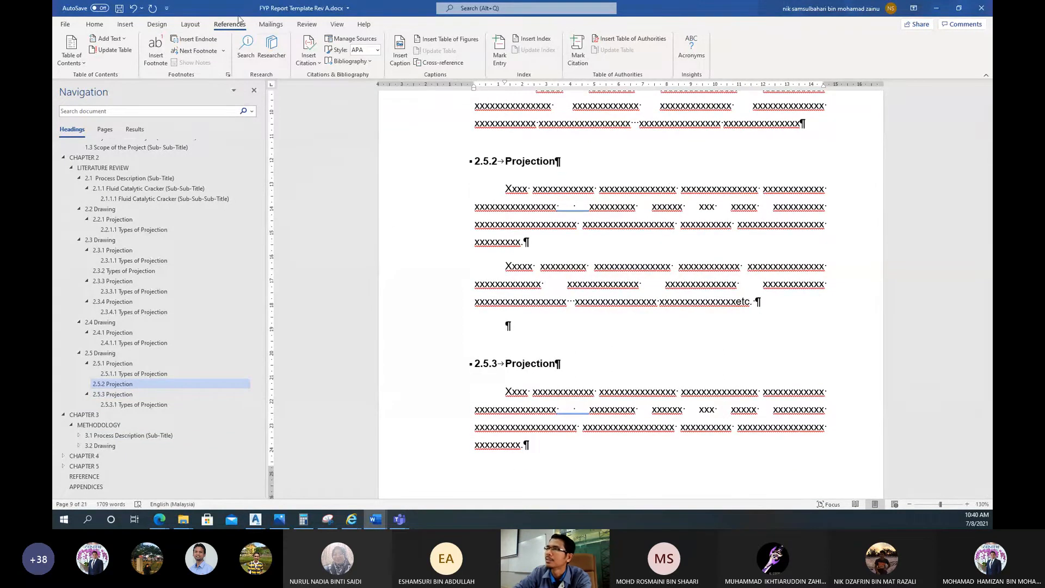
left_click(126, 24)
left_click(136, 49)
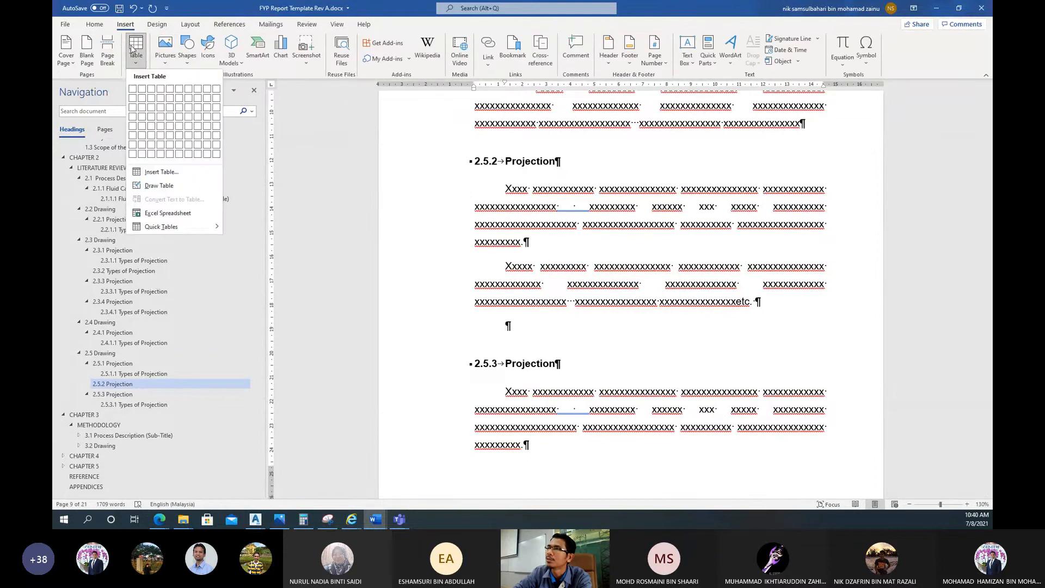
left_click(169, 98)
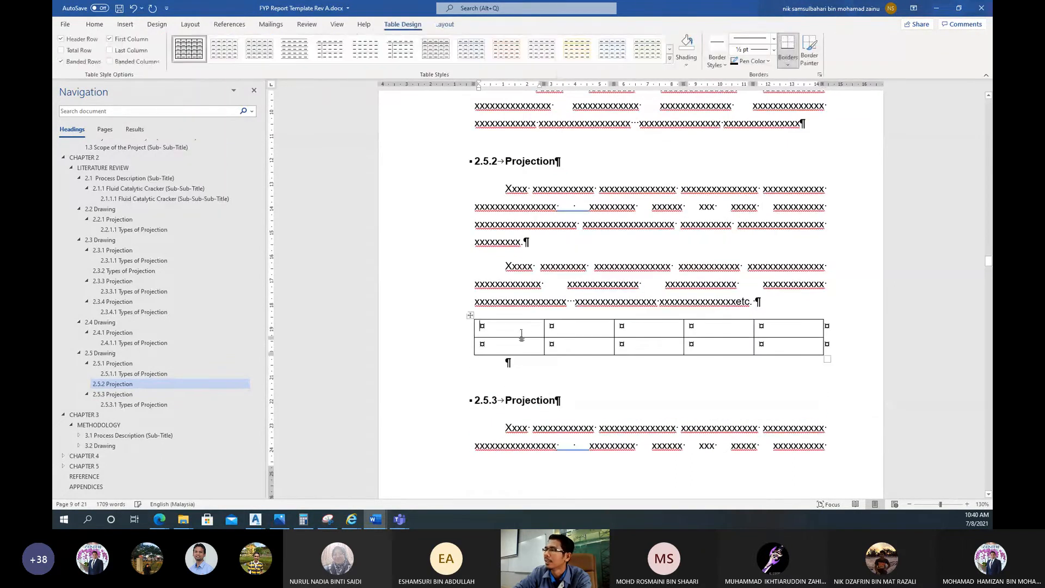
Add a paragraph above the new table in section 2.5.2 containing the caption text ": XXXXXX XXXX"
left_click(756, 301)
key("Return")
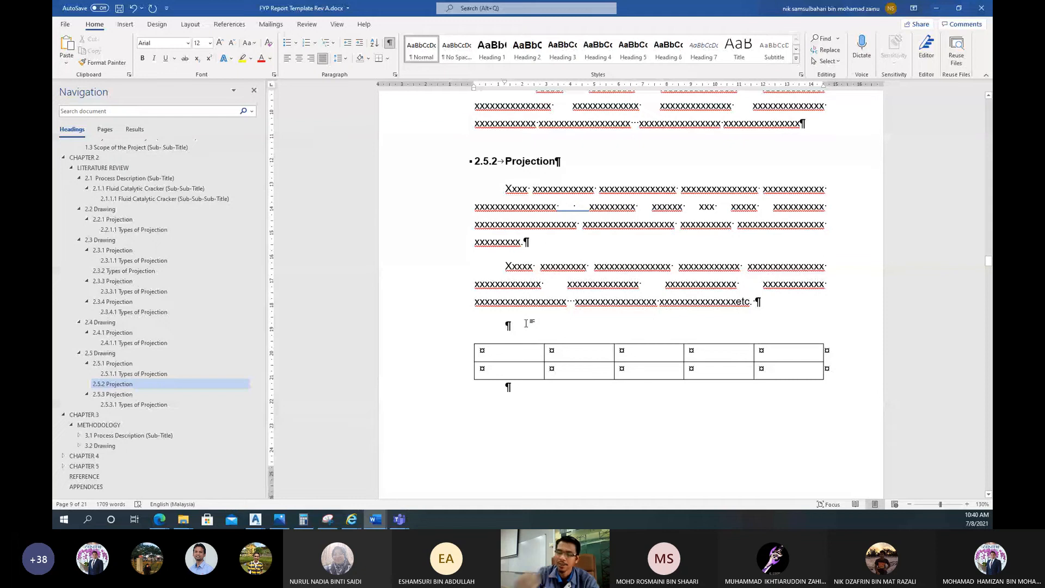
type(".")
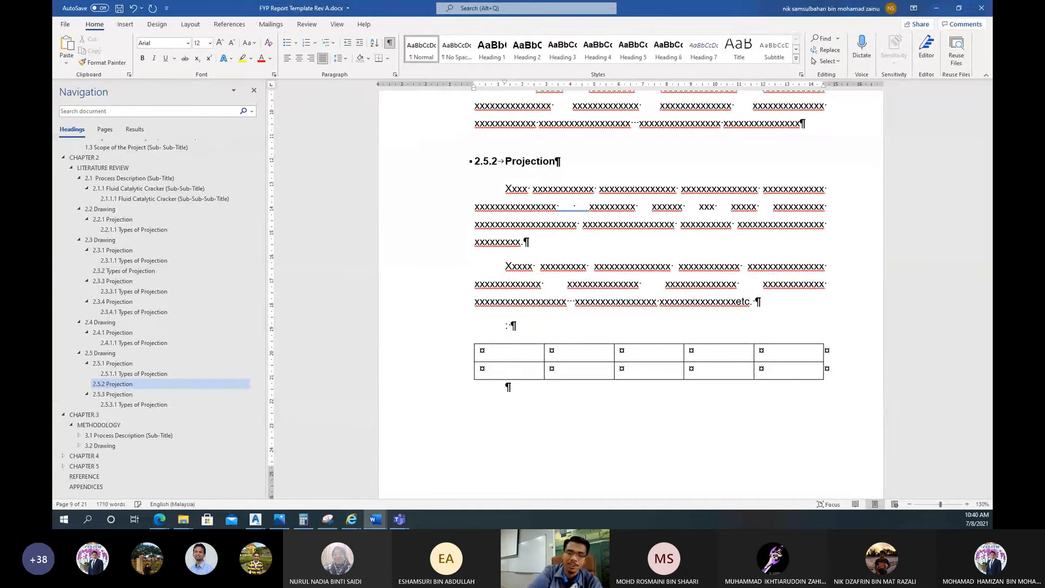
type(" XXXXXX")
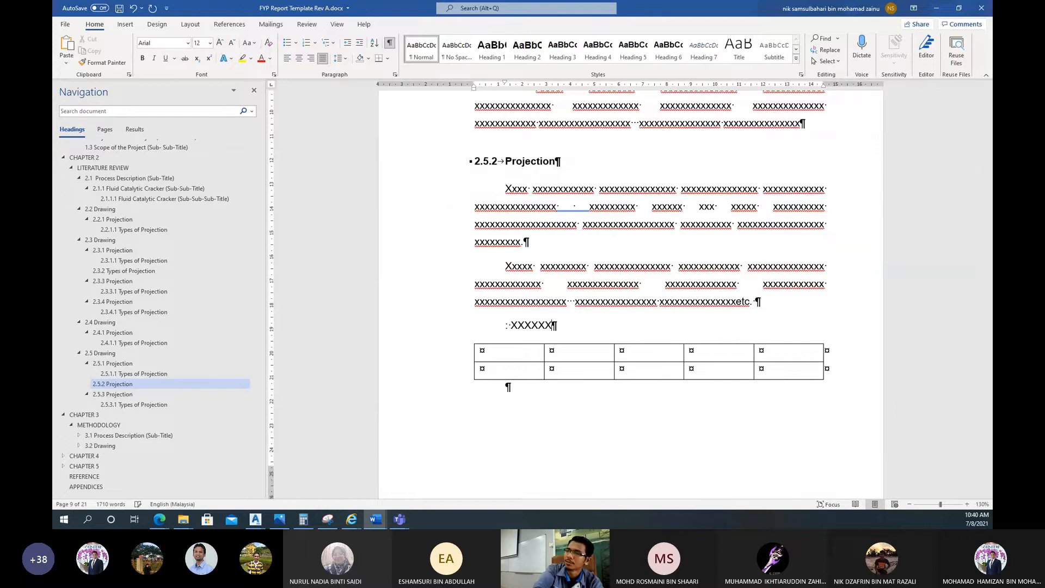
type(" X")
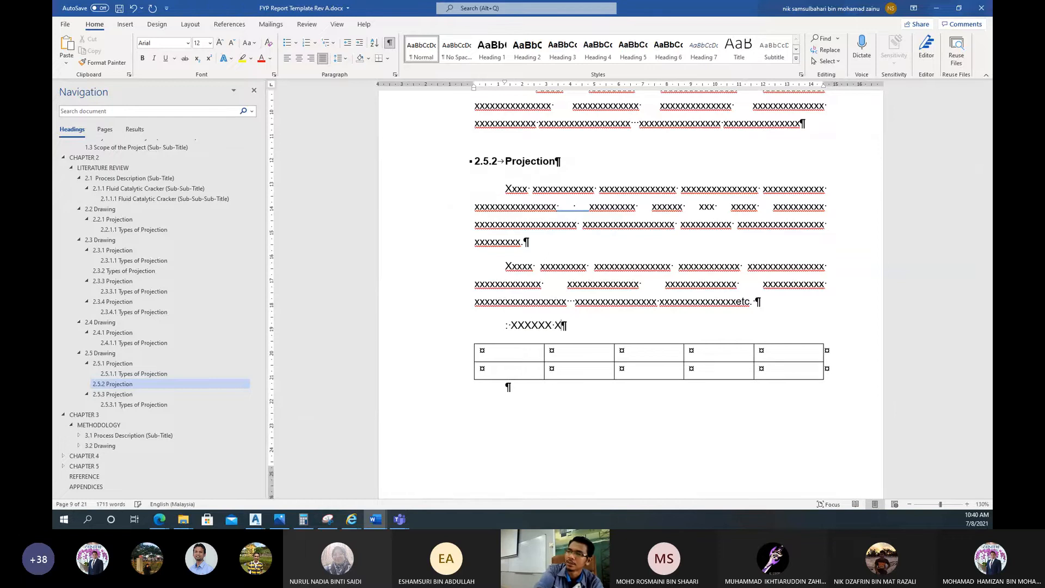
type("XXX")
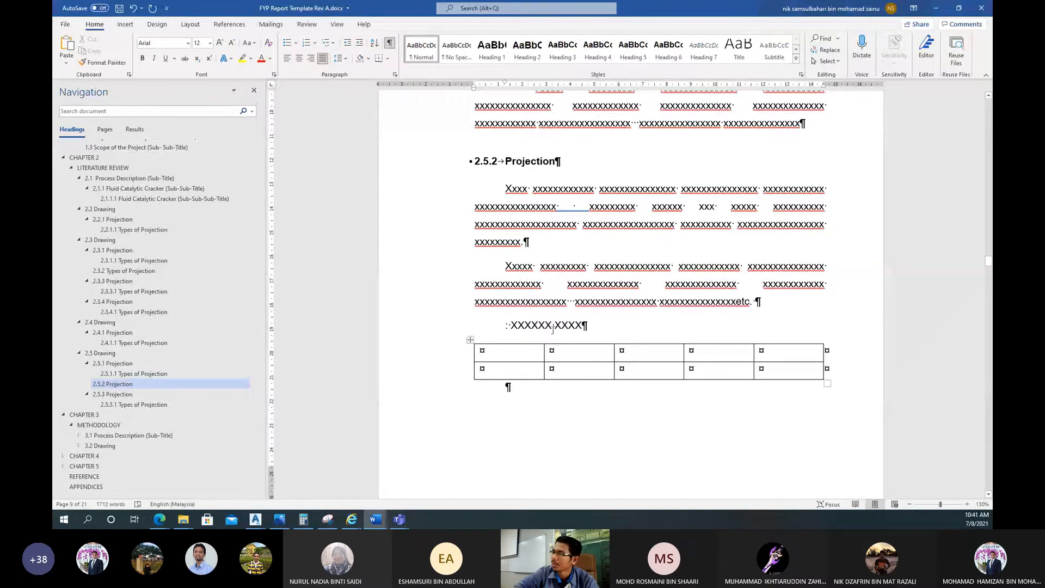
Insert an automatically numbered caption with the "Table 2:" label in front of ": XXXXXX XXXX"
left_click(502, 327)
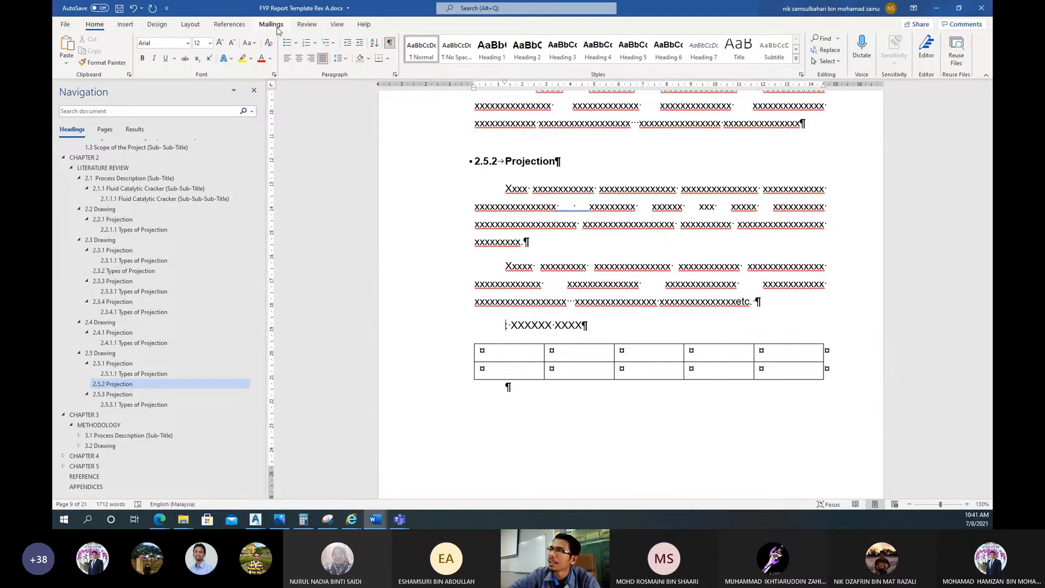
left_click(230, 24)
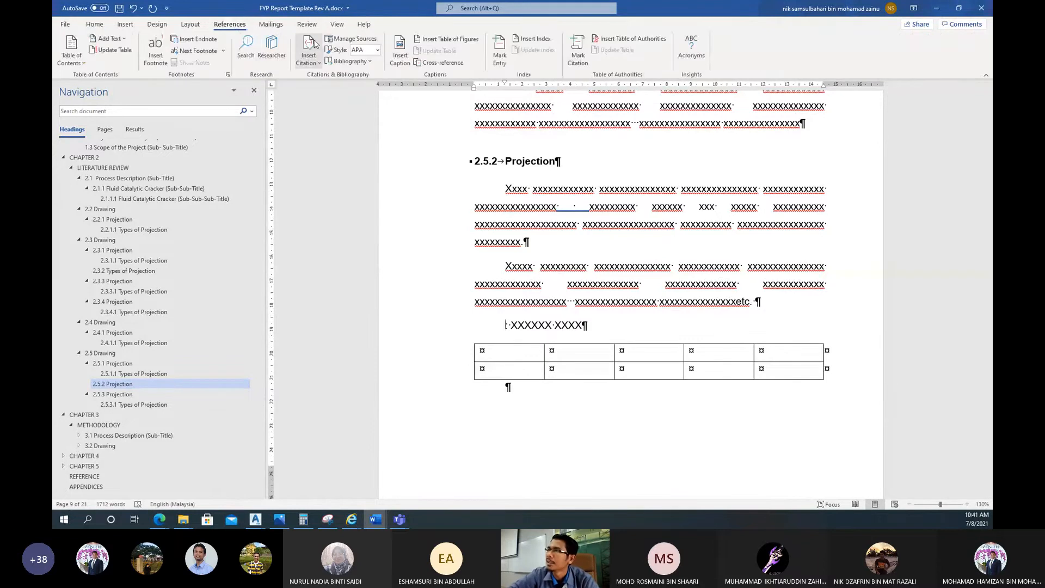
left_click(395, 61)
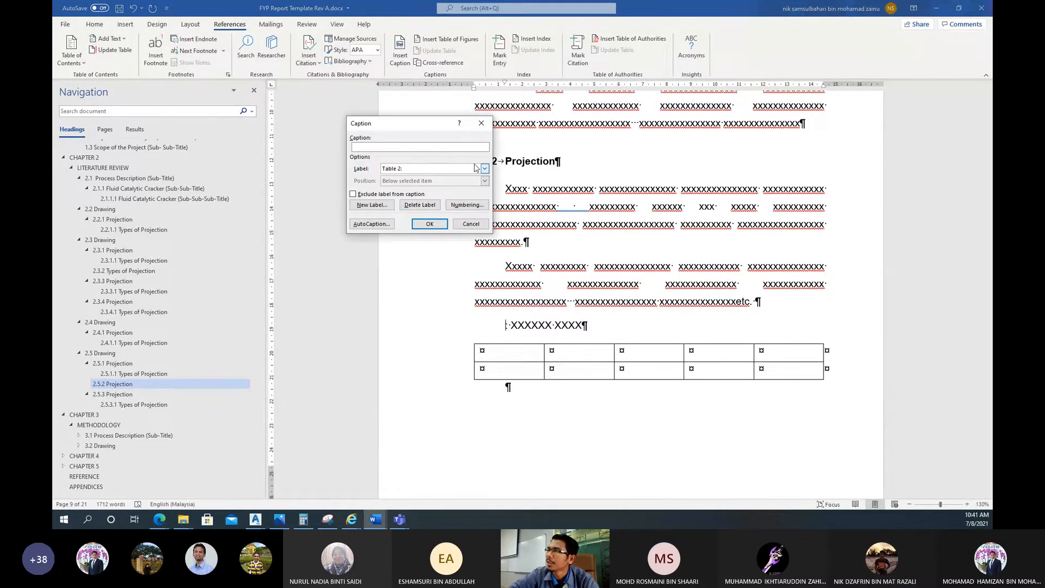
left_click(413, 169)
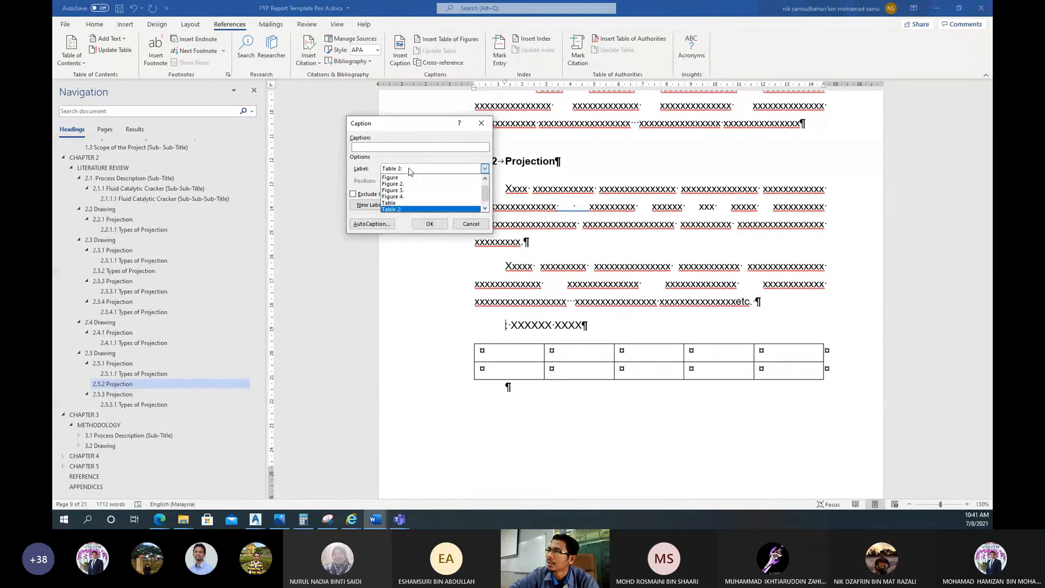
left_click(432, 224)
left_click(432, 224)
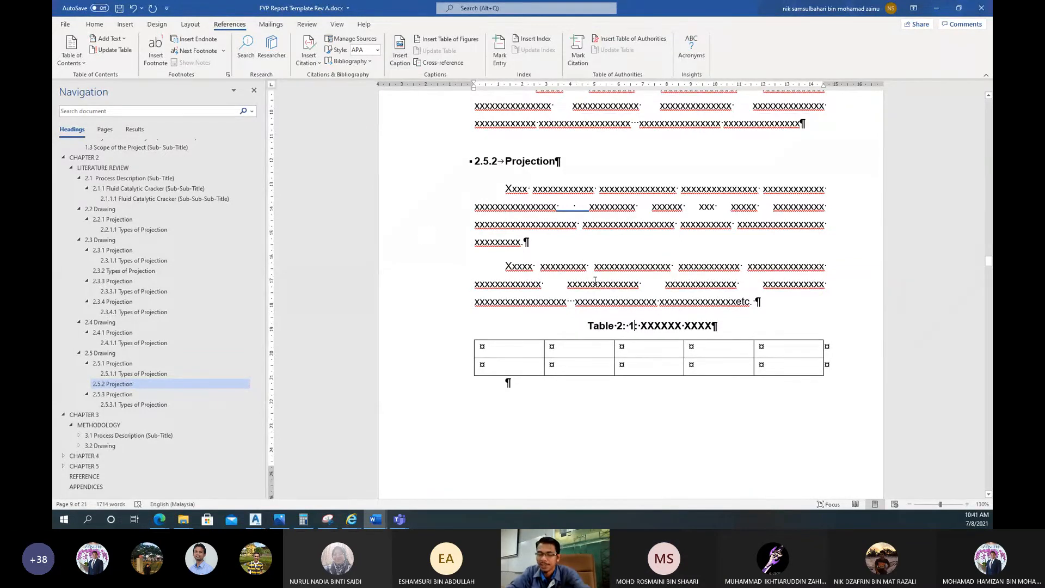
Delete the inserted label and number from the section 2.5.2 table caption, keeping only ": XXXXXX XXXX"
key("BackSpace")
key("BackSpace")
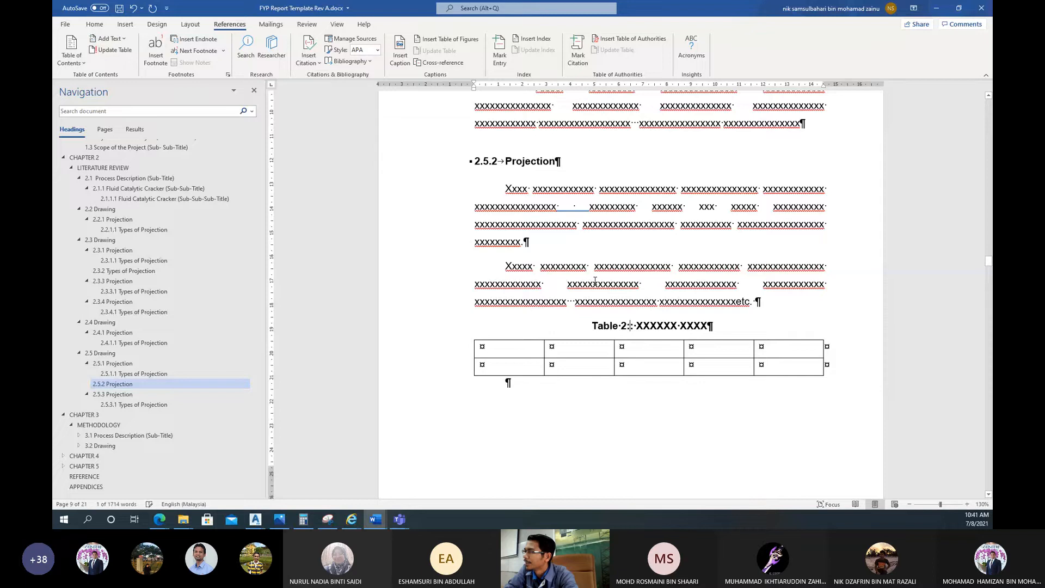
key("BackSpace")
key("BackSpace")
key("BackSpace")
key("BackSpace")
key("BackSpace")
key("BackSpace")
key("BackSpace")
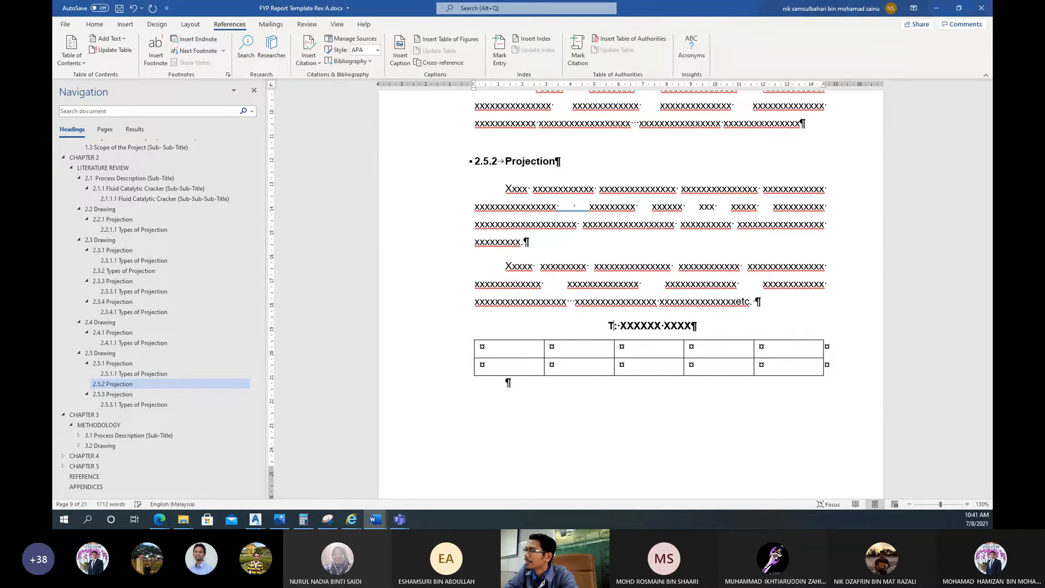
key("BackSpace")
left_click(400, 55)
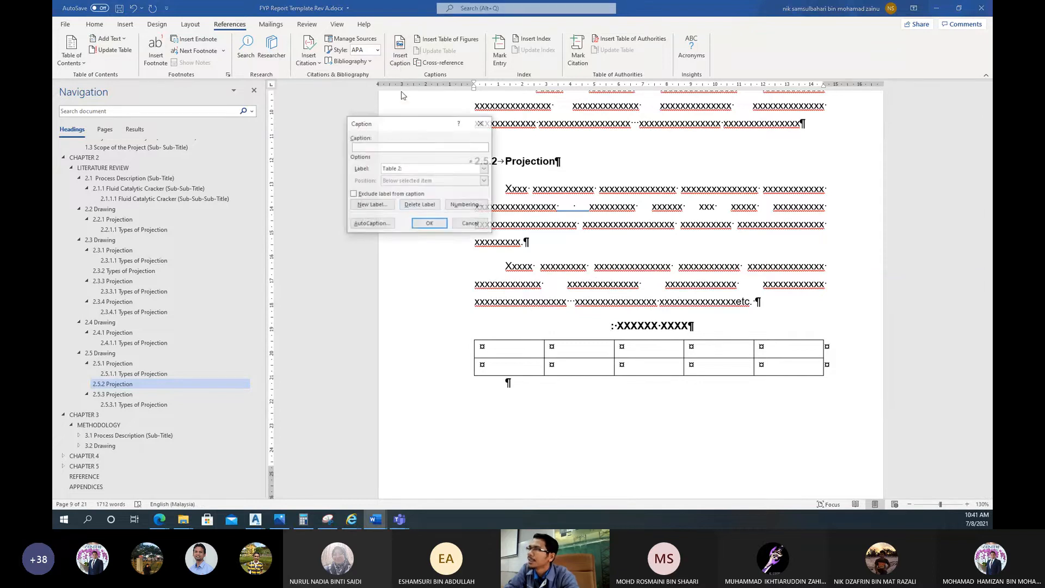
left_click(418, 171)
left_click(398, 210)
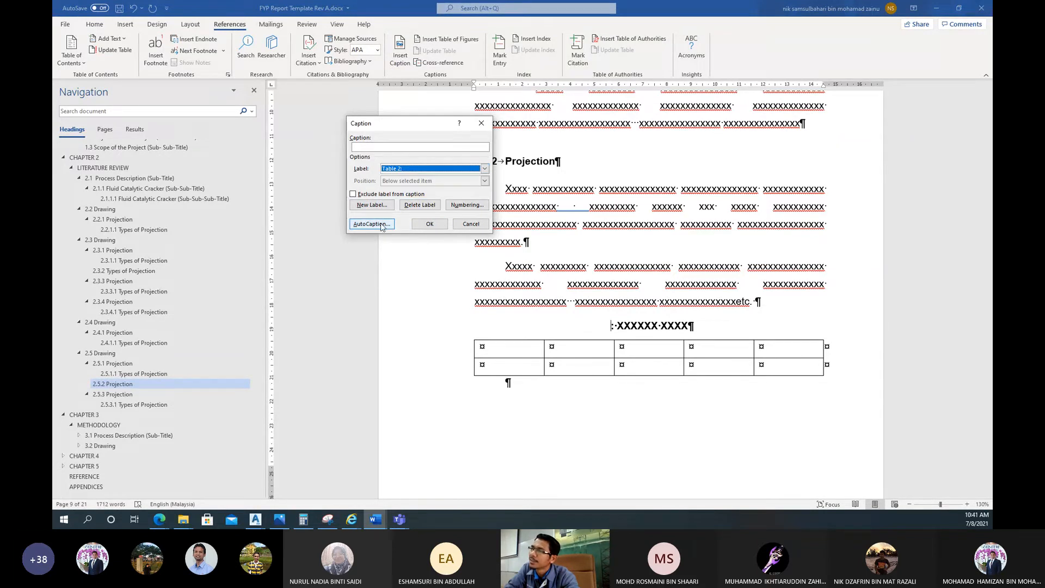
left_click(381, 226)
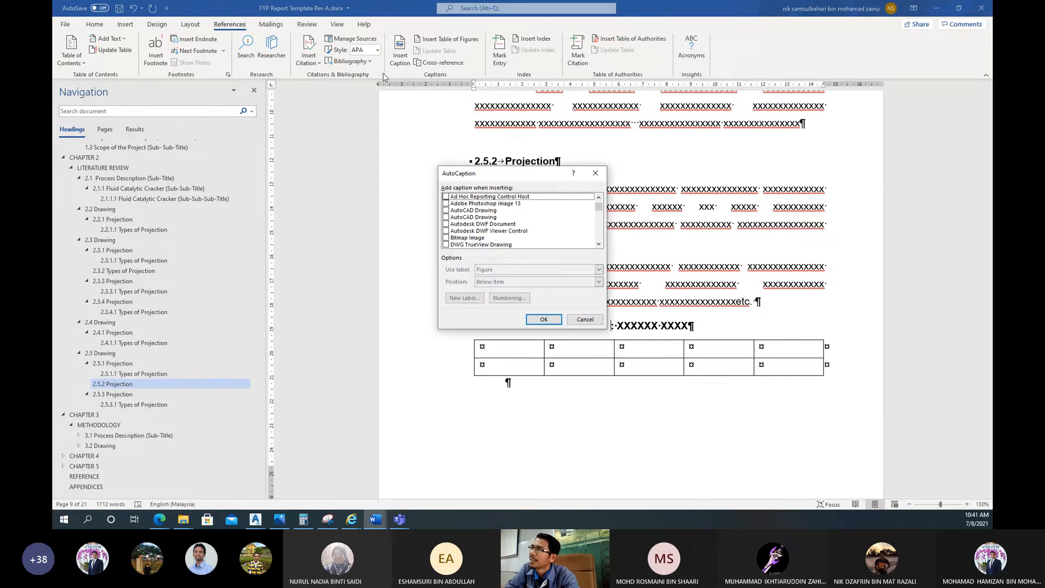
left_click(586, 319)
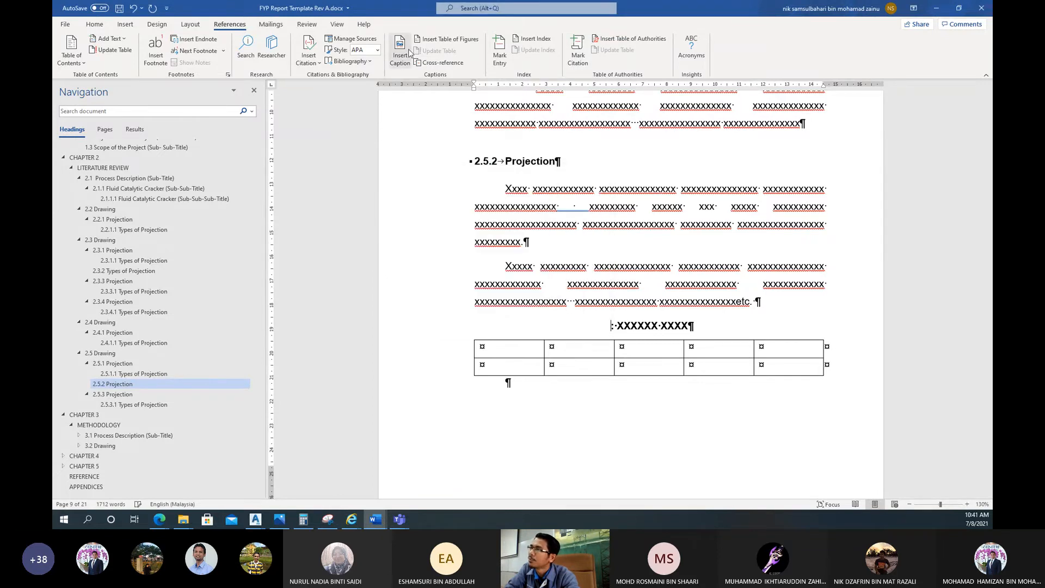
Delete the "Table 2:" label from the available caption labels
left_click(402, 51)
left_click(415, 169)
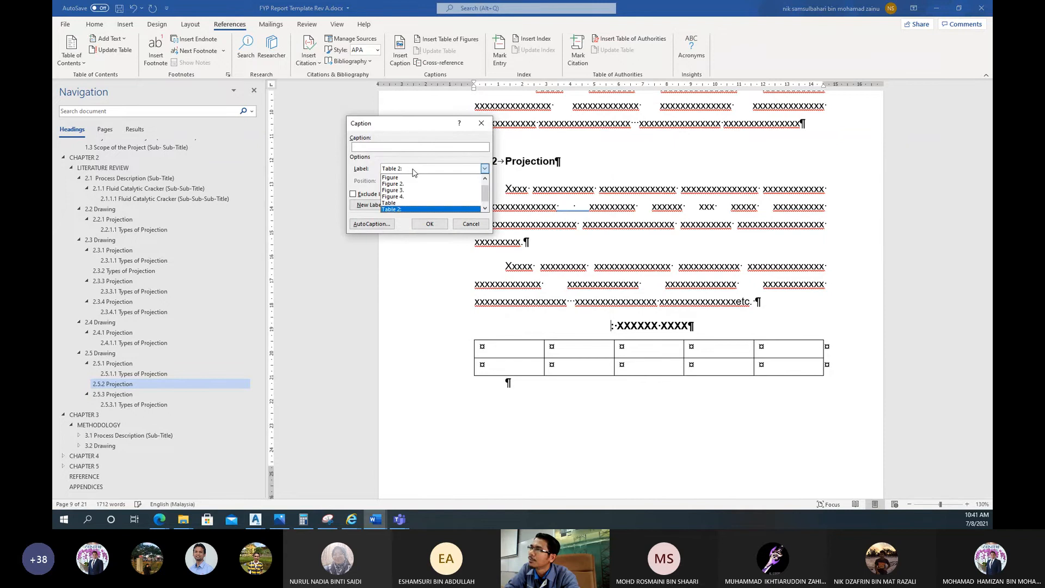
left_click(415, 171)
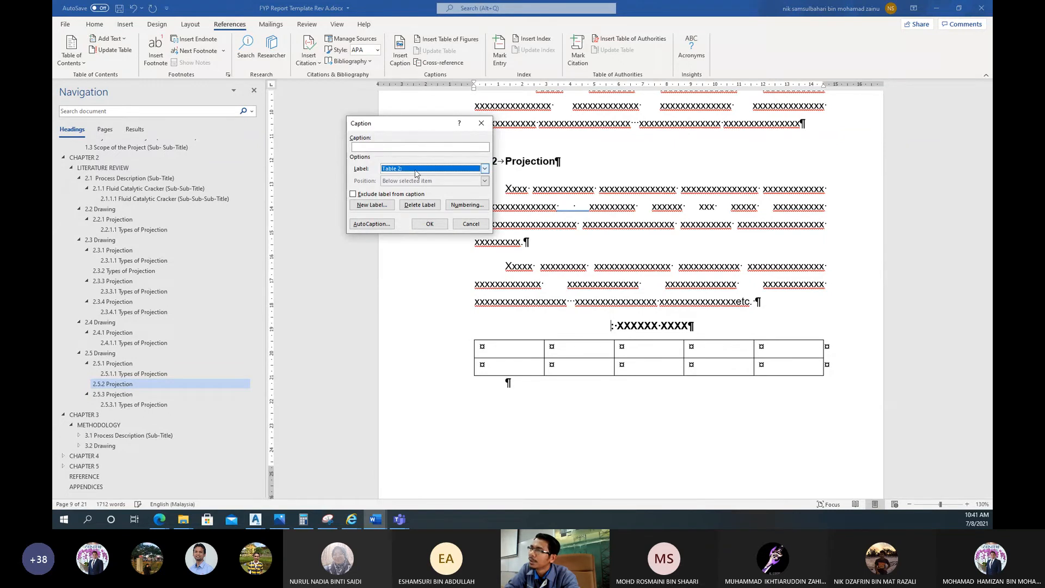
left_click(427, 207)
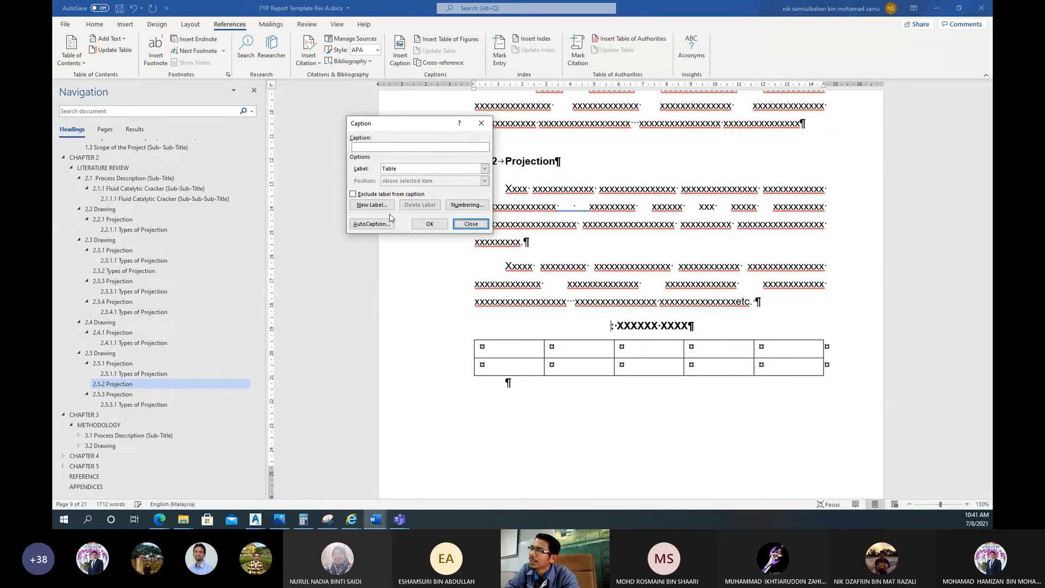
Create a "Table 2." caption label and insert it with automatic numbering before the section 2.5.2 table's caption text
left_click(376, 206)
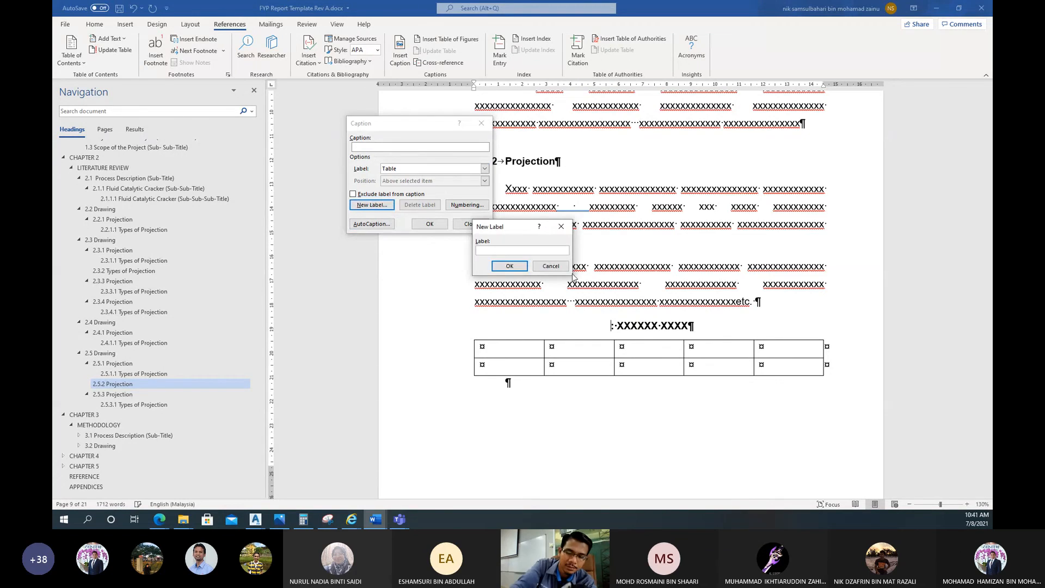
type("Table 2")
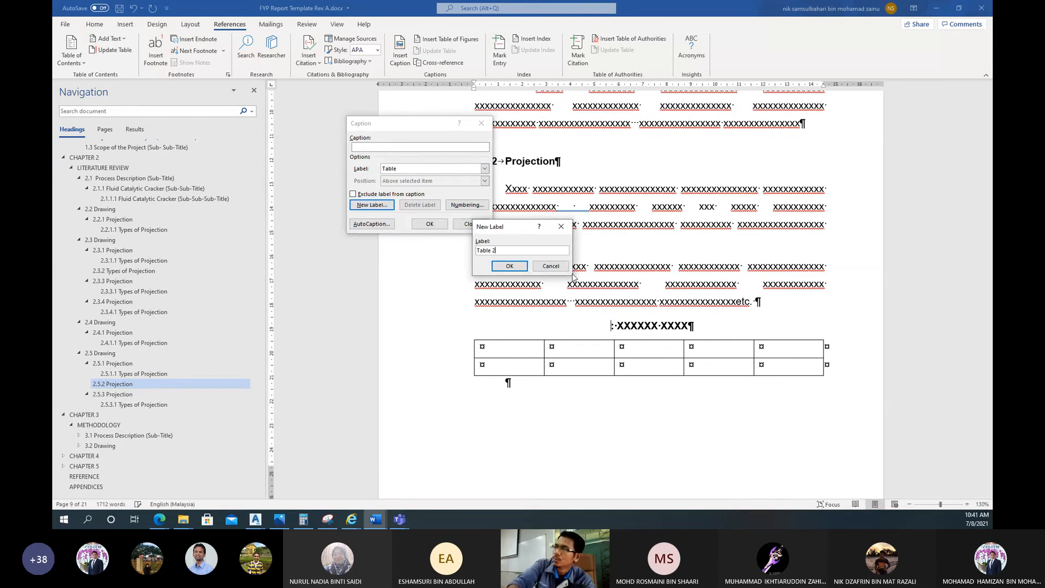
type(".")
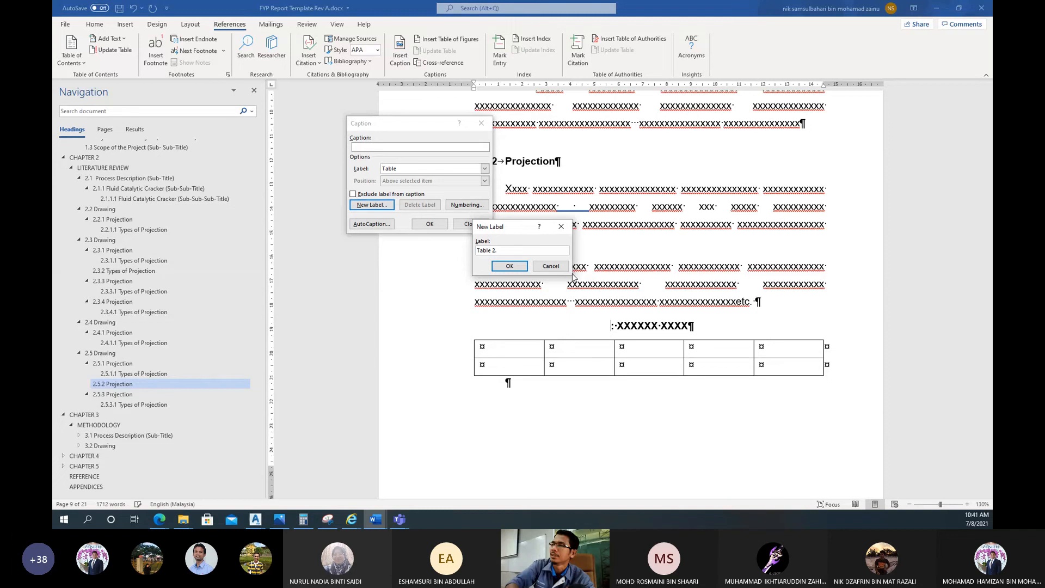
left_click(500, 266)
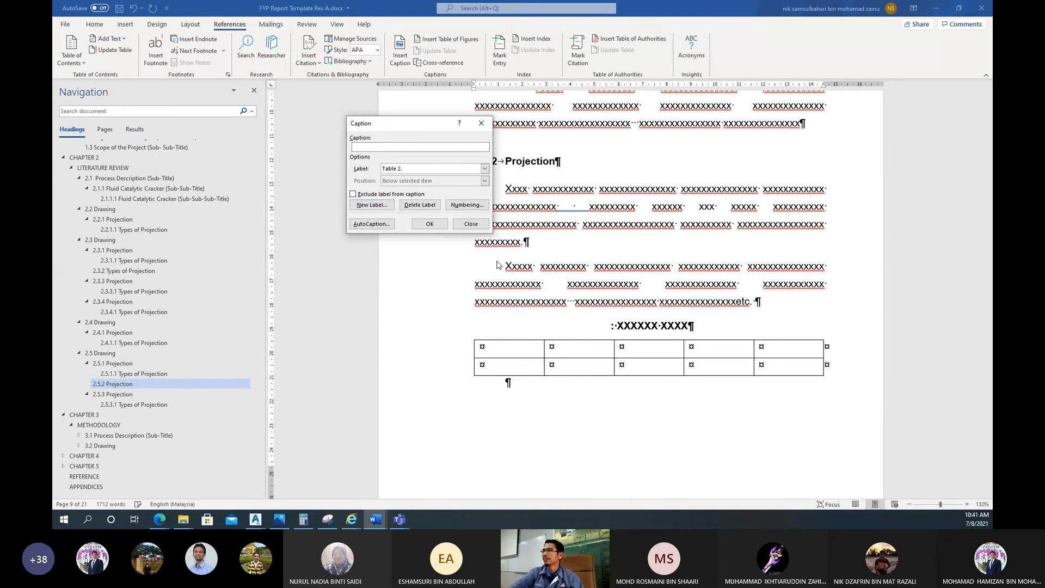
left_click(430, 224)
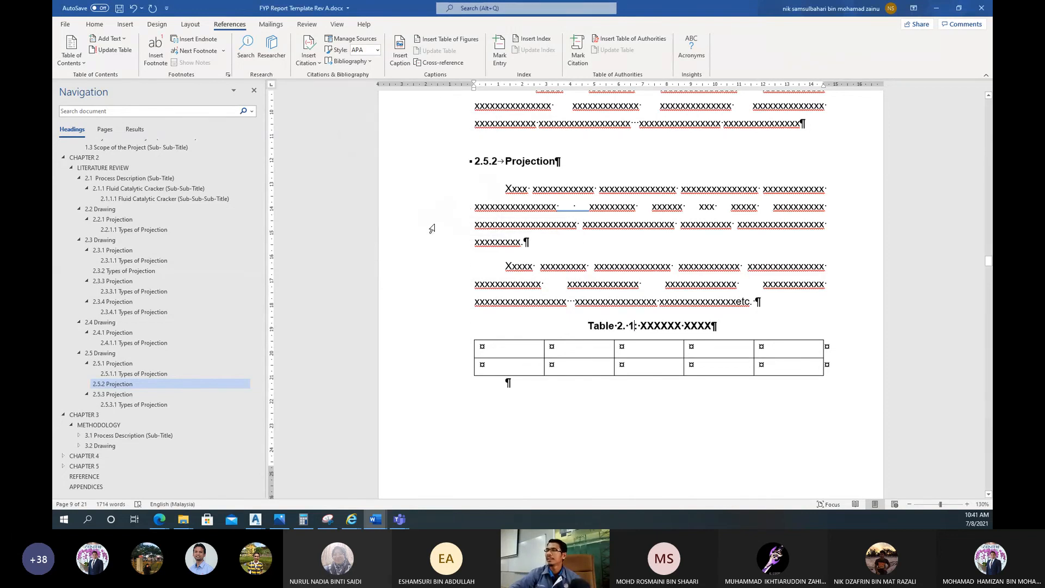